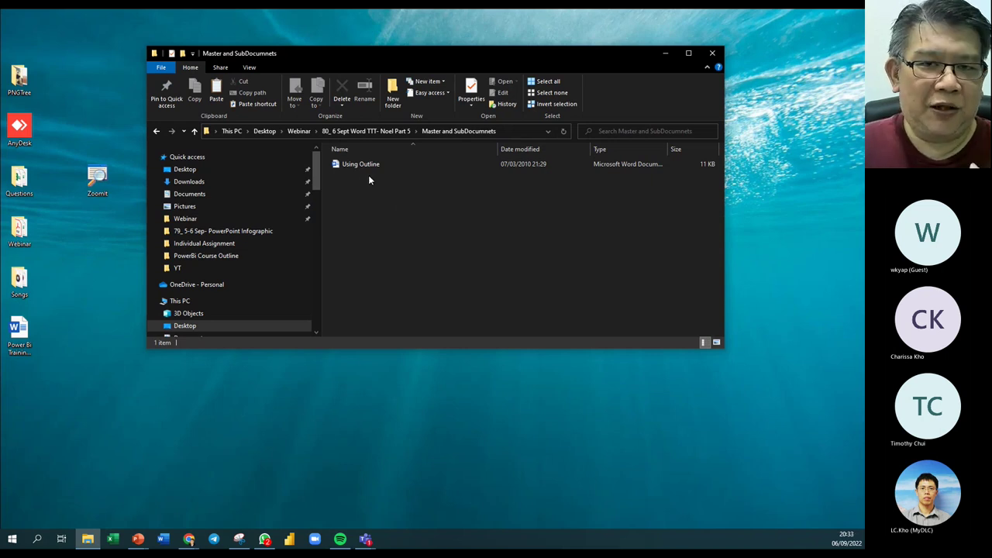
Step: Open Word, create a blank document and display it in Outline view
{"action": "left_click", "coordinate": [163, 539]}
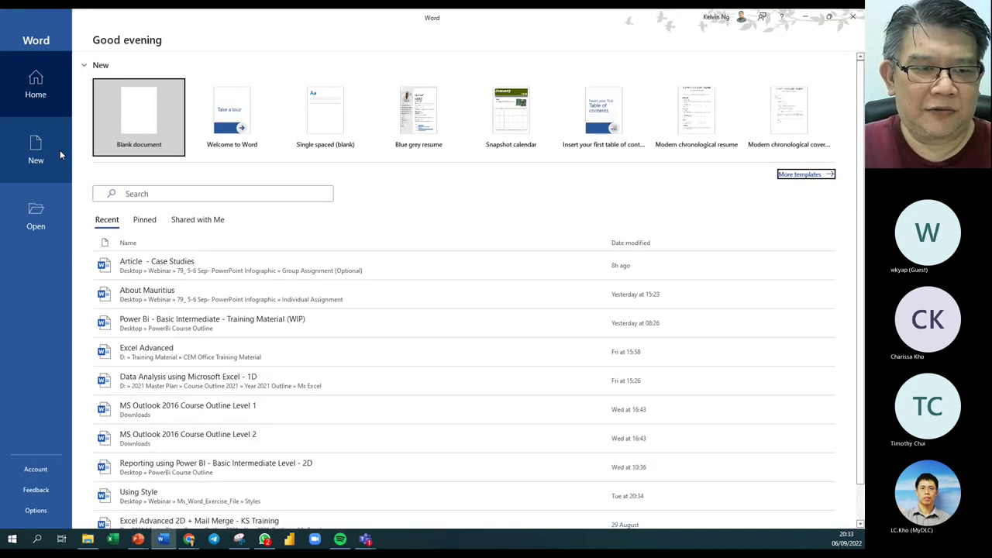
{"action": "left_click", "coordinate": [135, 132]}
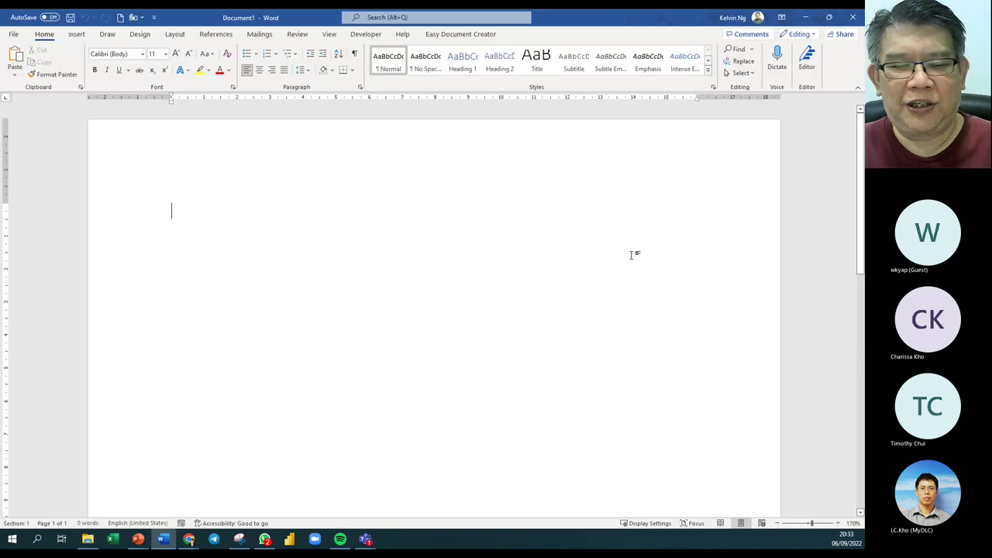
{"action": "left_click", "coordinate": [330, 35]}
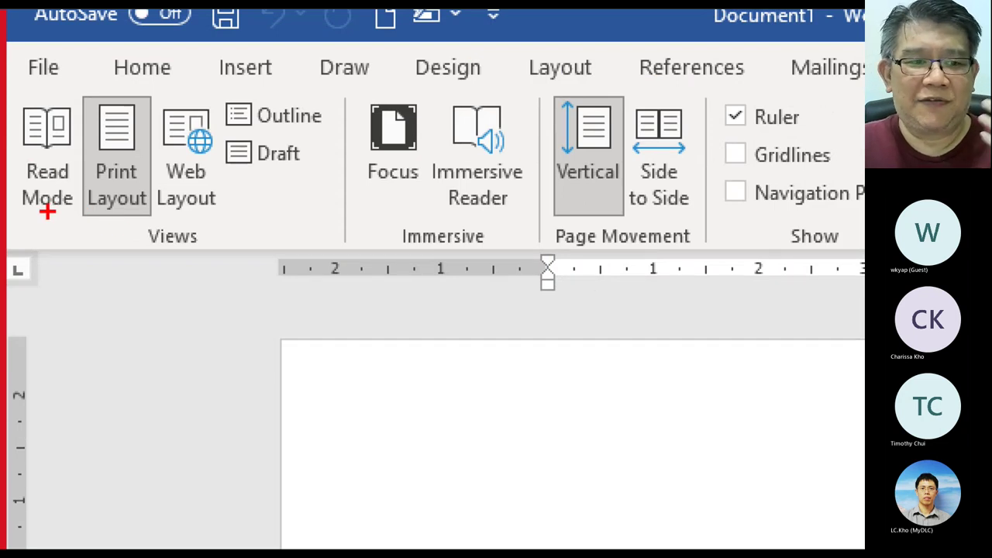
{"action": "left_click_drag", "start_coordinate": [117, 223], "coordinate": [118, 288]}
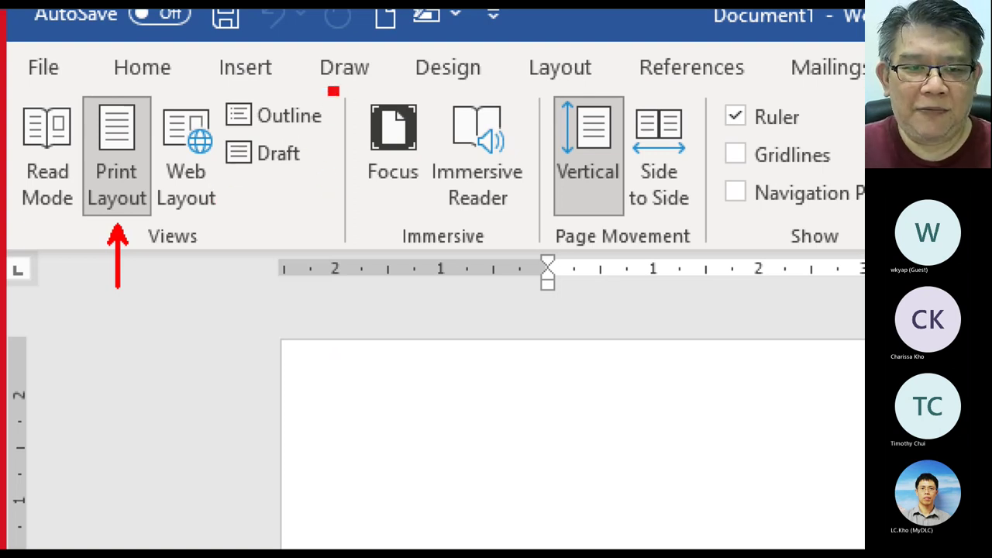
{"action": "left_click_drag", "start_coordinate": [338, 87], "coordinate": [212, 133]}
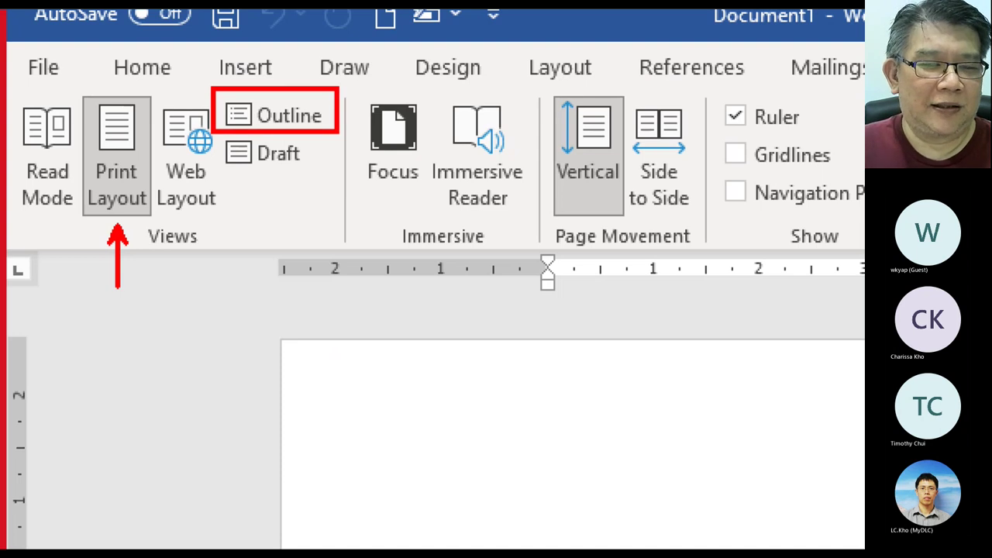
{"action": "key", "text": "Escape"}
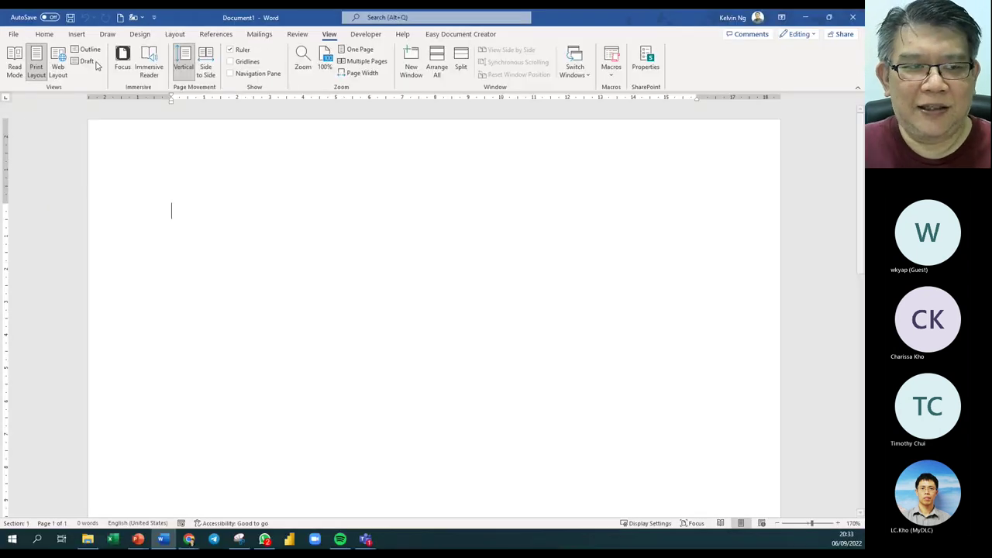
{"action": "left_click", "coordinate": [86, 49]}
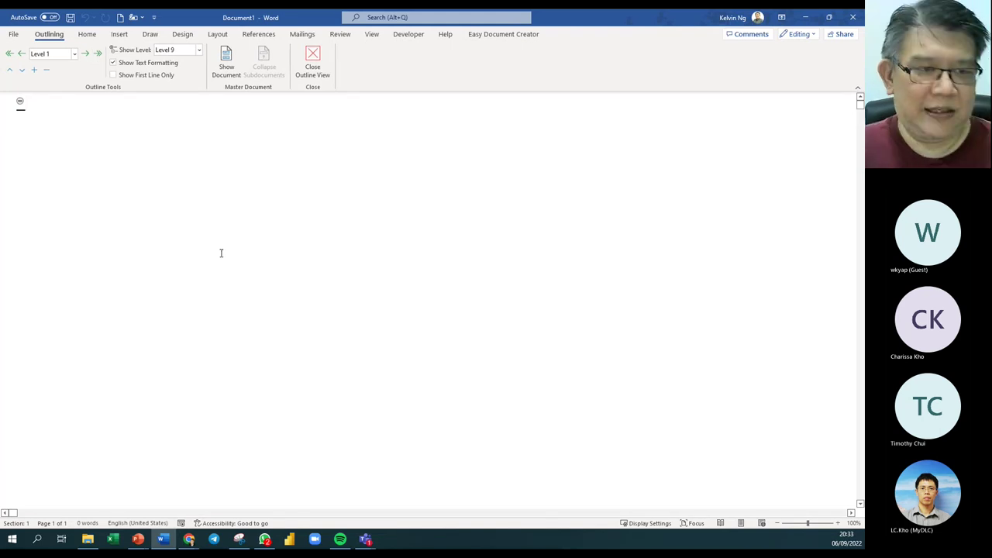
{"action": "scroll", "coordinate": [221, 253], "scroll_direction": "up", "scroll_amount": 5}
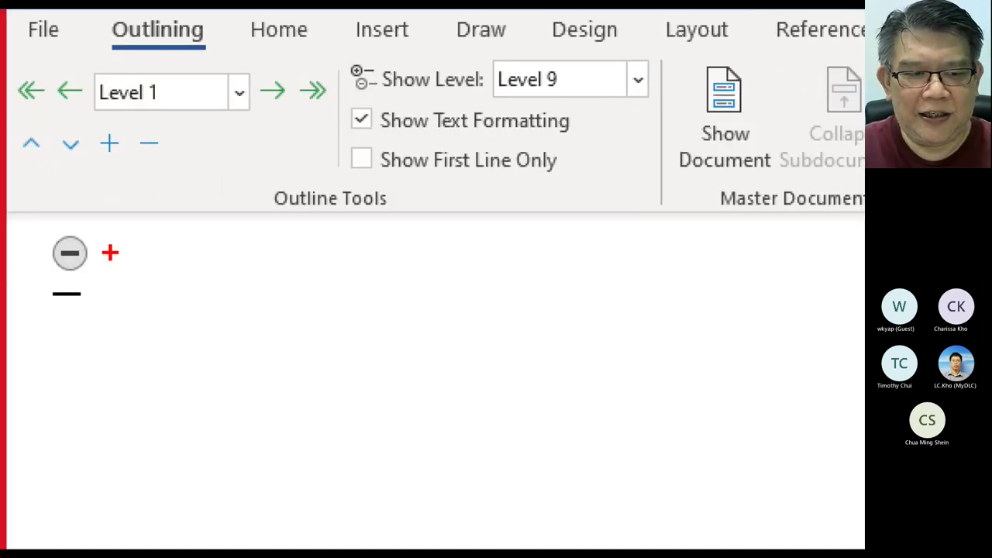
{"action": "left_click_drag", "start_coordinate": [109, 250], "coordinate": [156, 248]}
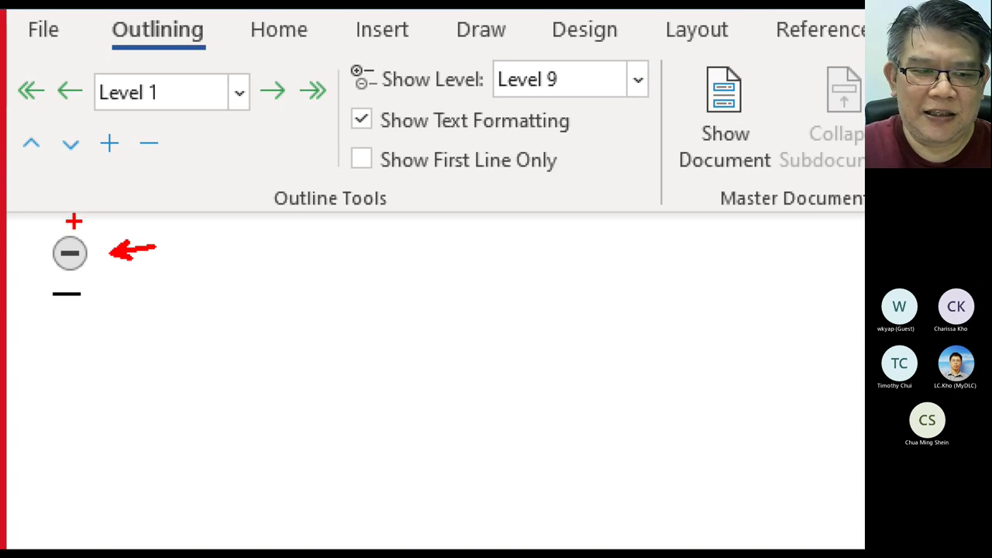
{"action": "left_click_drag", "start_coordinate": [74, 223], "coordinate": [77, 169]}
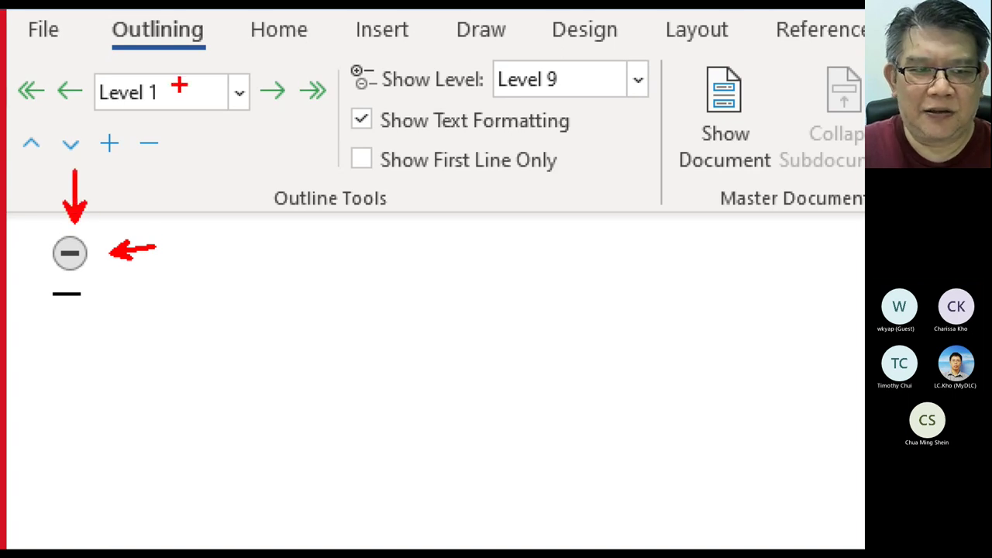
{"action": "mouse_move", "coordinate": [162, 67]}
{"action": "left_mouse_down"}
{"action": "mouse_move", "coordinate": [132, 107]}
{"action": "mouse_move", "coordinate": [75, 124]}
{"action": "left_mouse_up"}
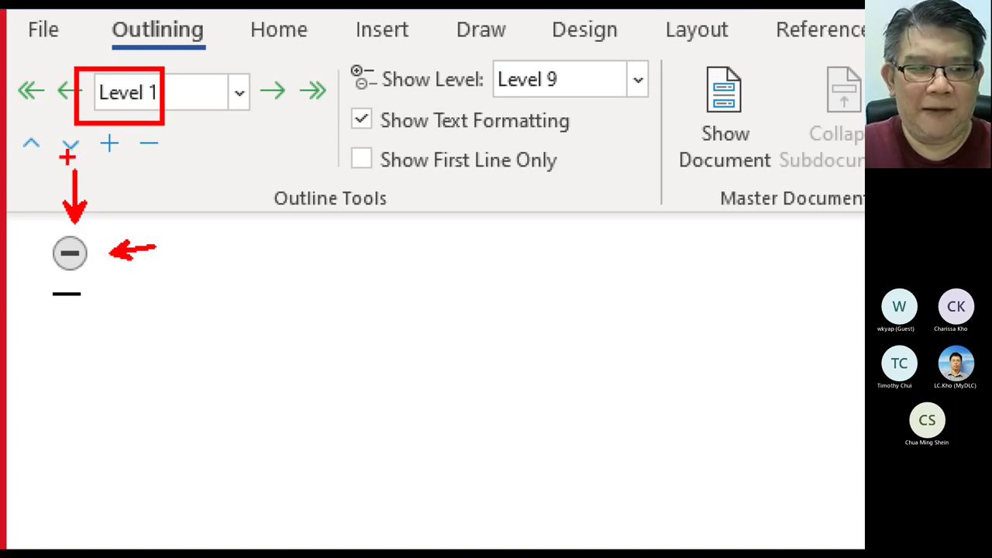
{"action": "mouse_move", "coordinate": [16, 132]}
{"action": "left_mouse_down"}
{"action": "mouse_move", "coordinate": [33, 133]}
{"action": "mouse_move", "coordinate": [15, 134]}
{"action": "left_mouse_up"}
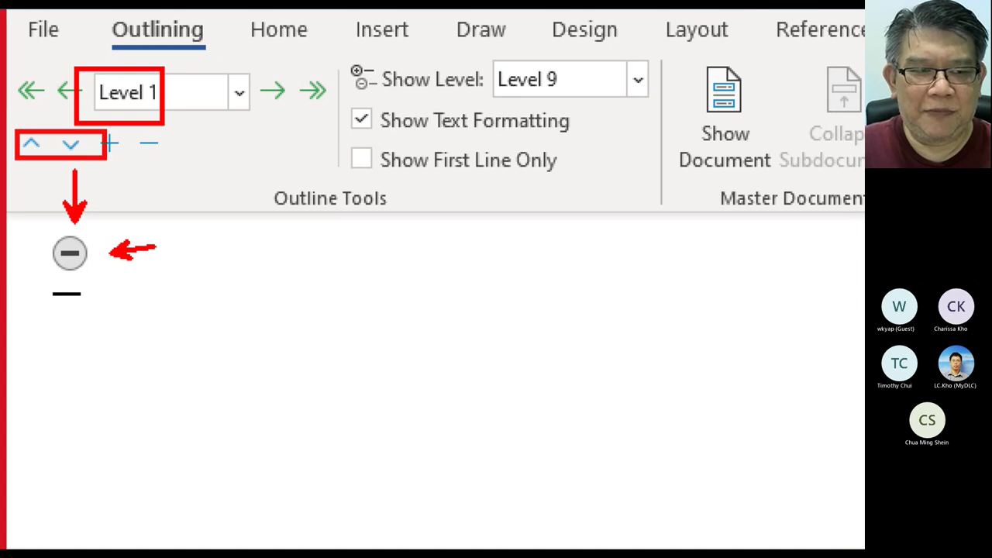
{"action": "left_click_drag", "start_coordinate": [96, 158], "coordinate": [98, 166]}
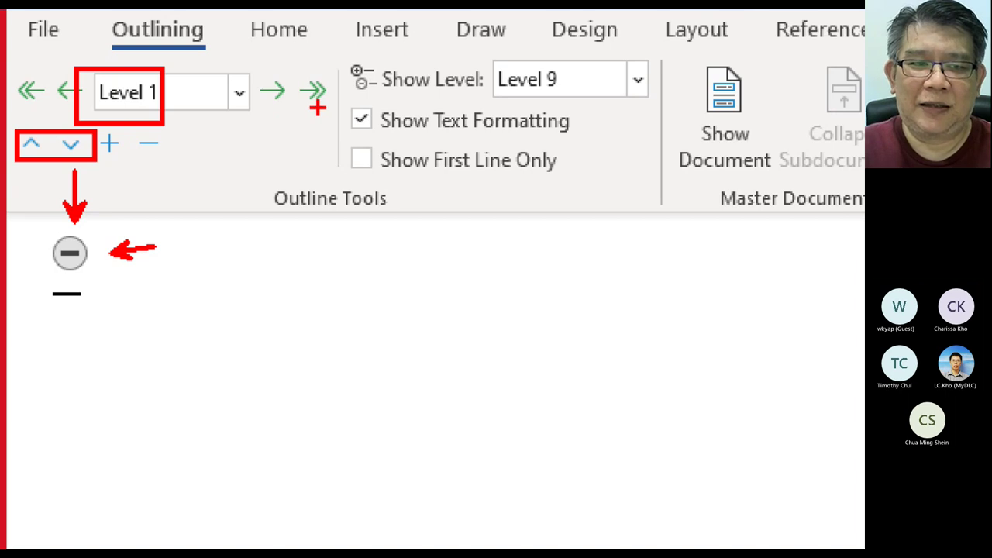
{"action": "key", "text": "Escape"}
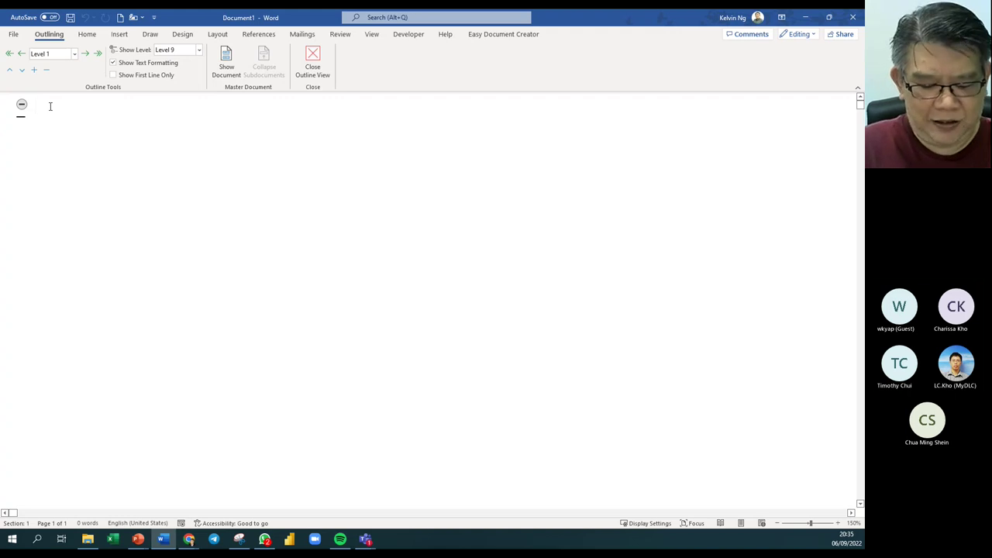
Step: Enter "This is my Level one title" as the Level 1 heading of the outline
{"action": "type", "text": "Thi sis"}
{"action": "key", "text": "BackSpace"}
{"action": "key", "text": "BackSpace"}
{"action": "key", "text": "BackSpace"}
{"action": "key", "text": "BackSpace"}
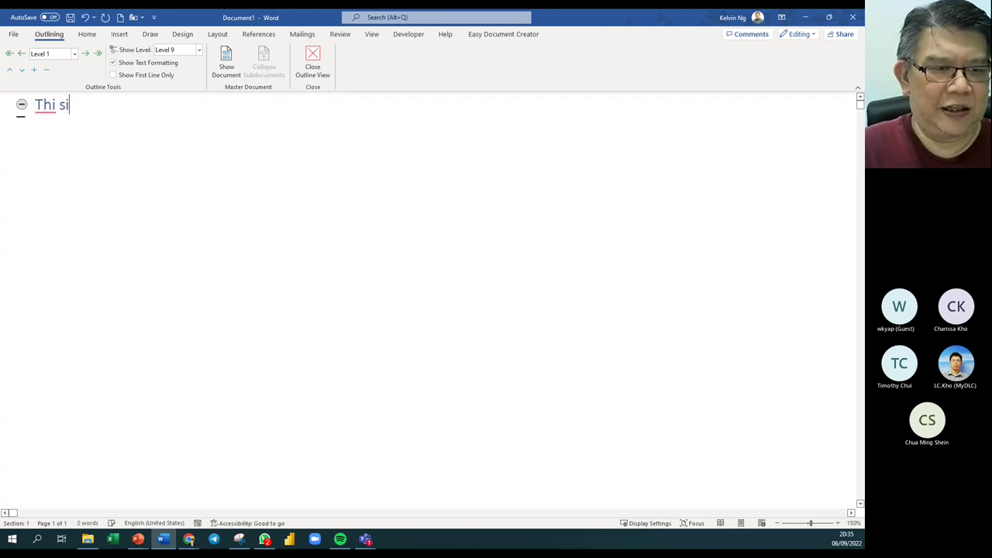
{"action": "type", "text": "s is my "}
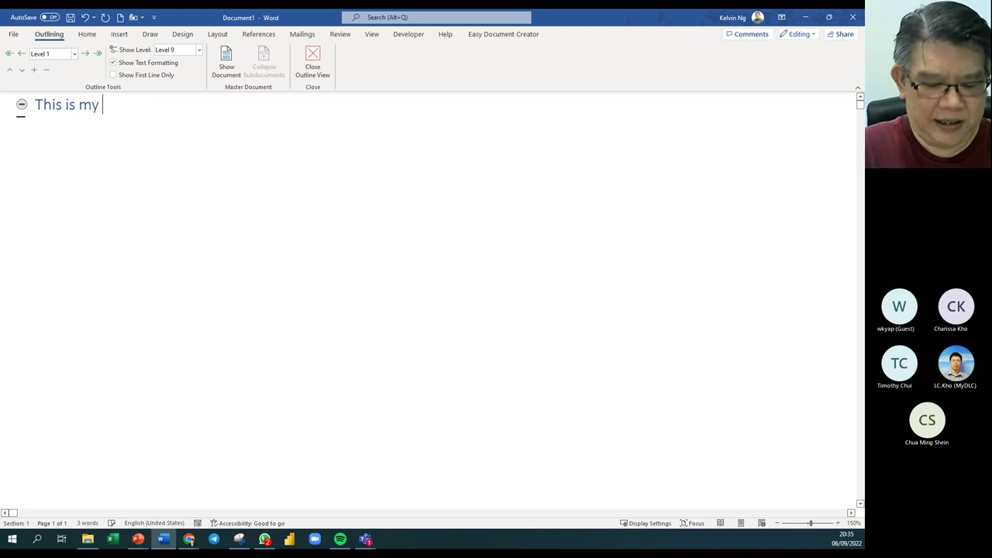
{"action": "type", "text": "Level one tim"}
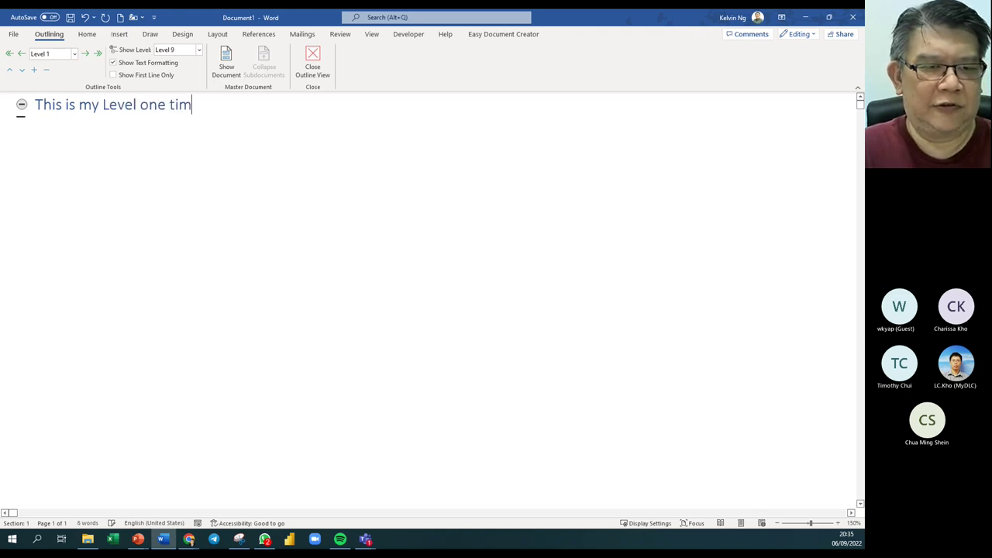
{"action": "key", "text": "BackSpace"}
{"action": "type", "text": "tle"}
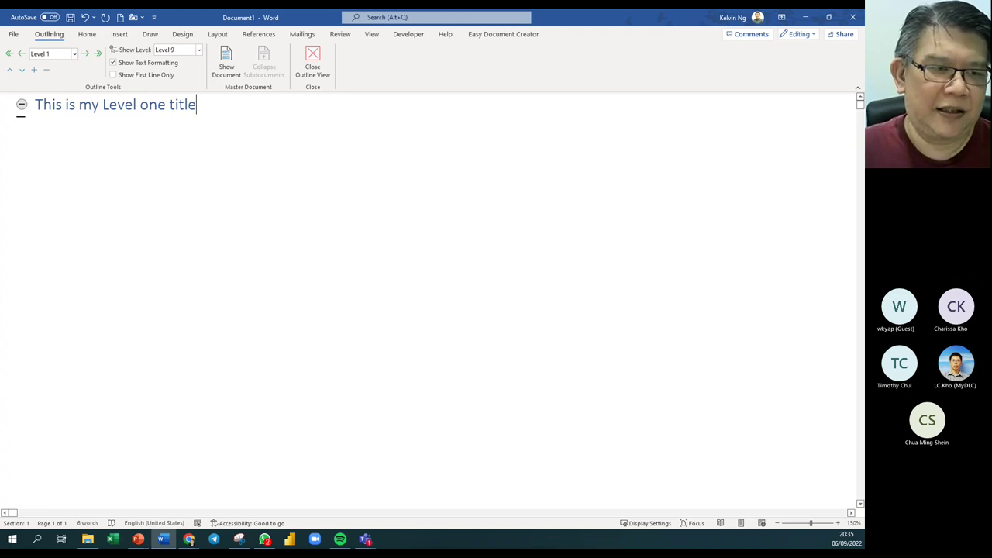
Step: Add an empty line below the title and demote it to Level 2
{"action": "key", "text": "Return"}
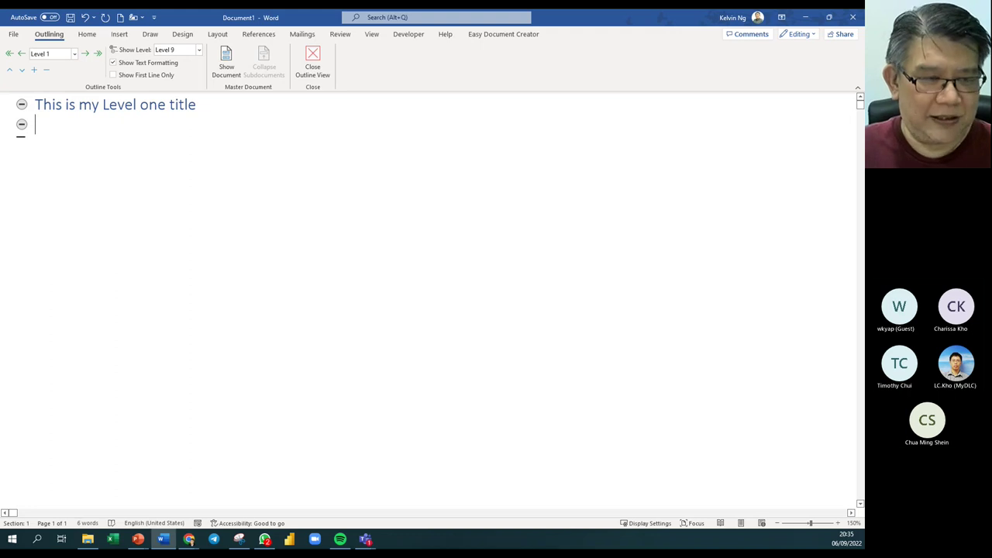
{"action": "key", "text": "Tab"}
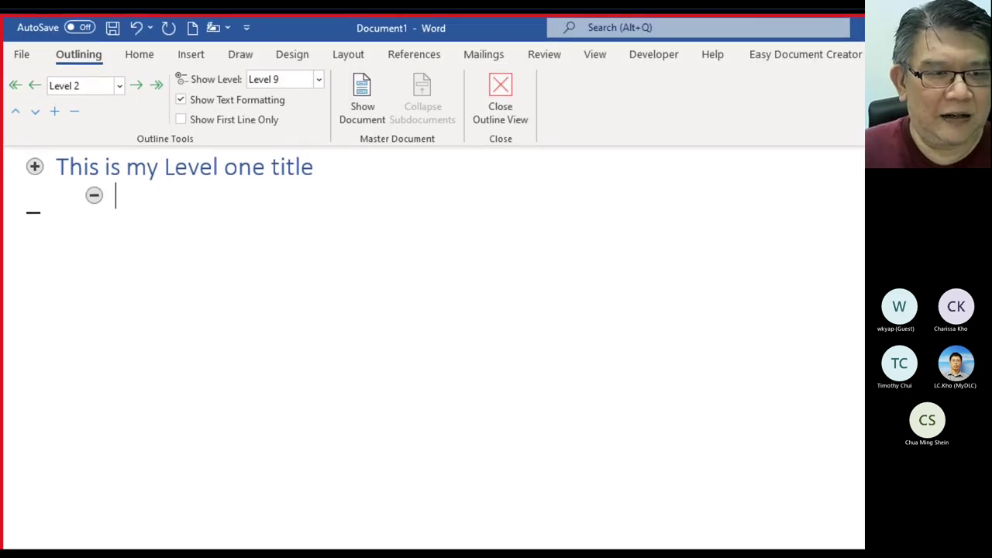
{"action": "left_click_drag", "start_coordinate": [188, 17], "coordinate": [115, 66]}
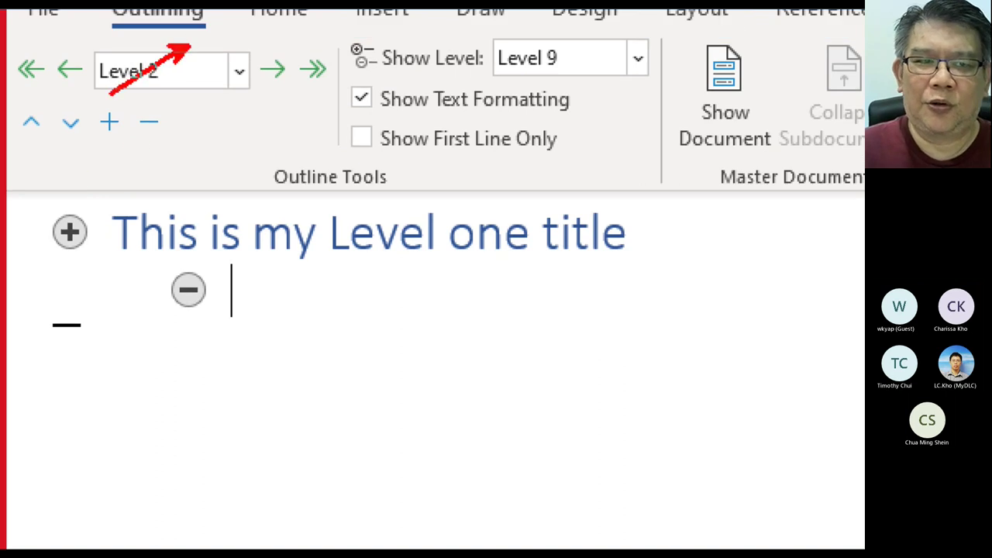
{"action": "left_click_drag", "start_coordinate": [187, 50], "coordinate": [52, 95]}
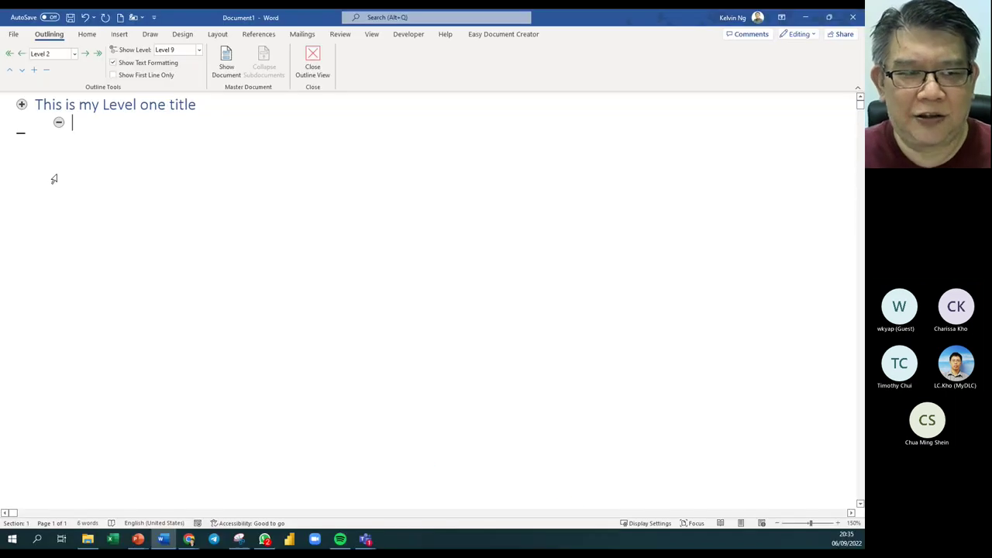
Step: Try demoting the empty line to Level 3 and promoting it to Level 1, finishing at Level 2
{"action": "left_click", "coordinate": [86, 54]}
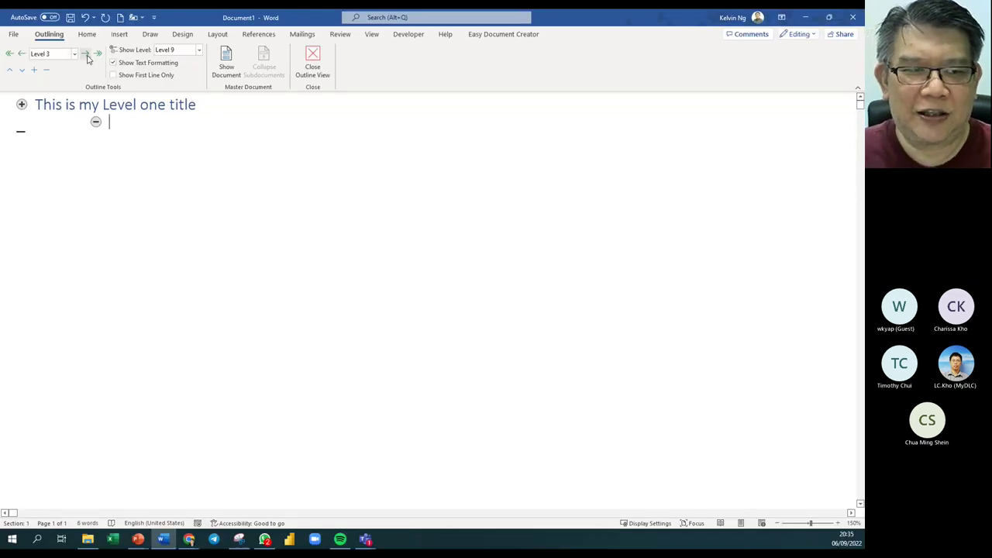
{"action": "left_click", "coordinate": [21, 54]}
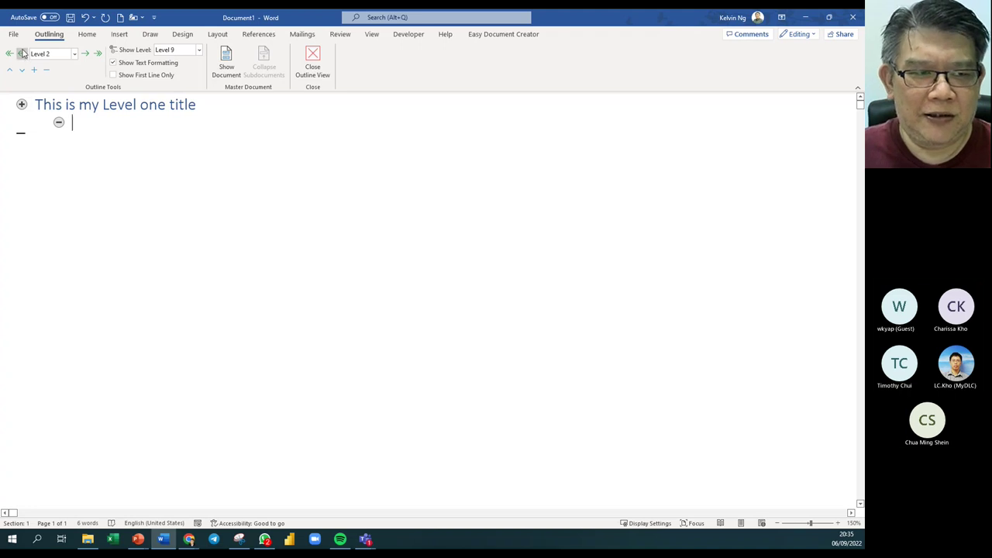
{"action": "left_click", "coordinate": [22, 54]}
{"action": "left_click", "coordinate": [86, 54]}
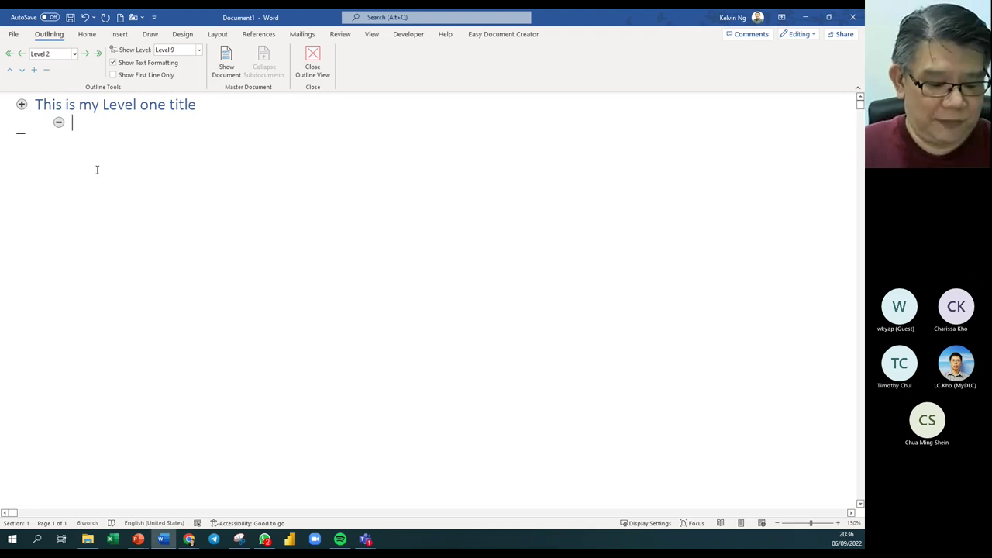
{"action": "key", "text": "shift+Tab"}
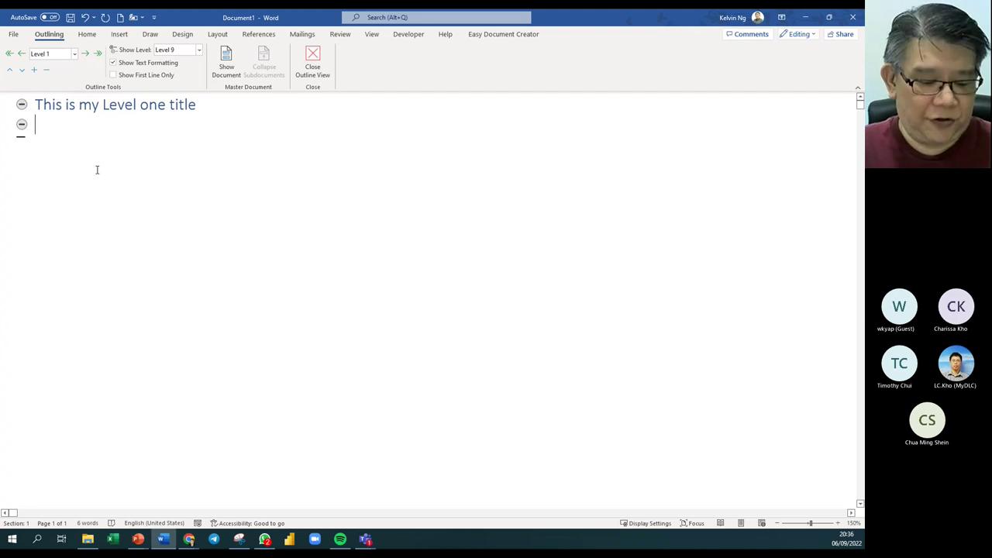
{"action": "key", "text": "Tab"}
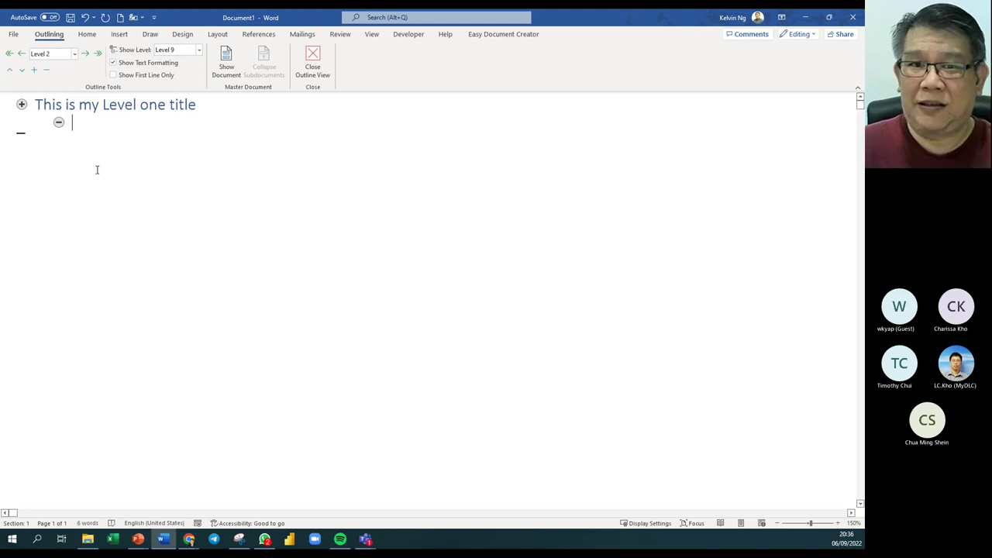
Step: Delete the empty Level 2 line, keeping the title text as "This is my Level one title"
{"action": "key", "text": "BackSpace"}
{"action": "key", "text": "BackSpace"}
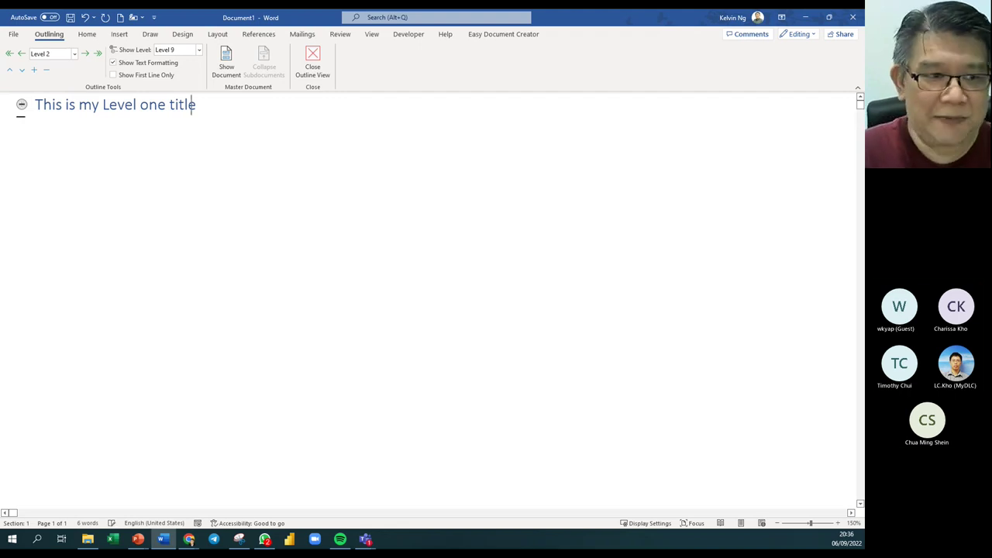
{"action": "type", "text": "e"}
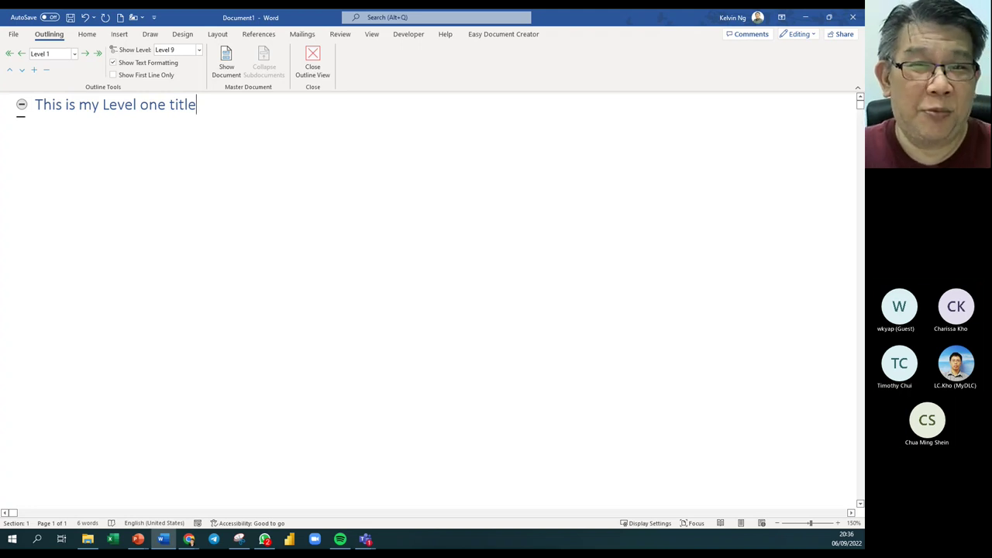
Step: Add a Level 2 heading reading "This is the level 2 Subtitle" beneath the title
{"action": "key", "text": "Return"}
{"action": "key", "text": "Tab"}
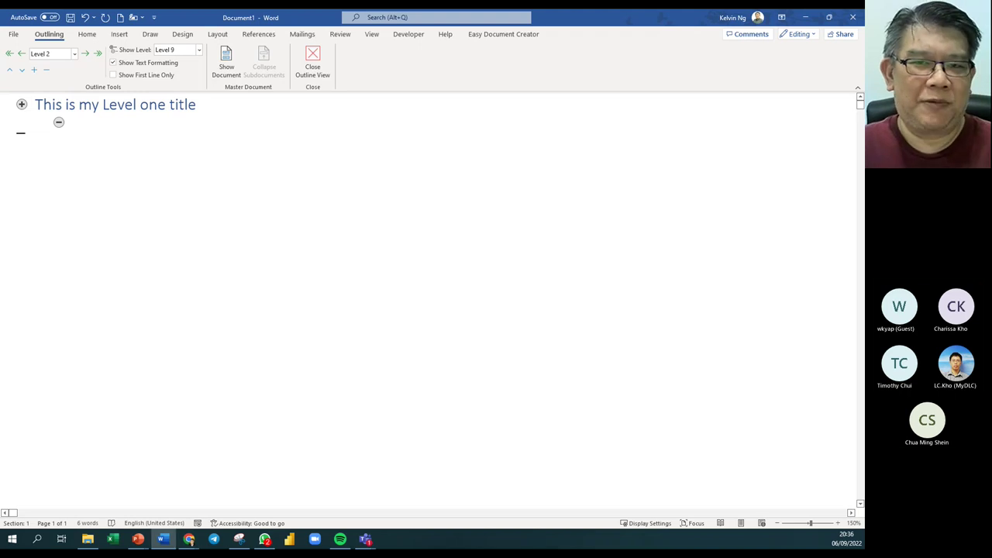
{"action": "type", "text": "T"}
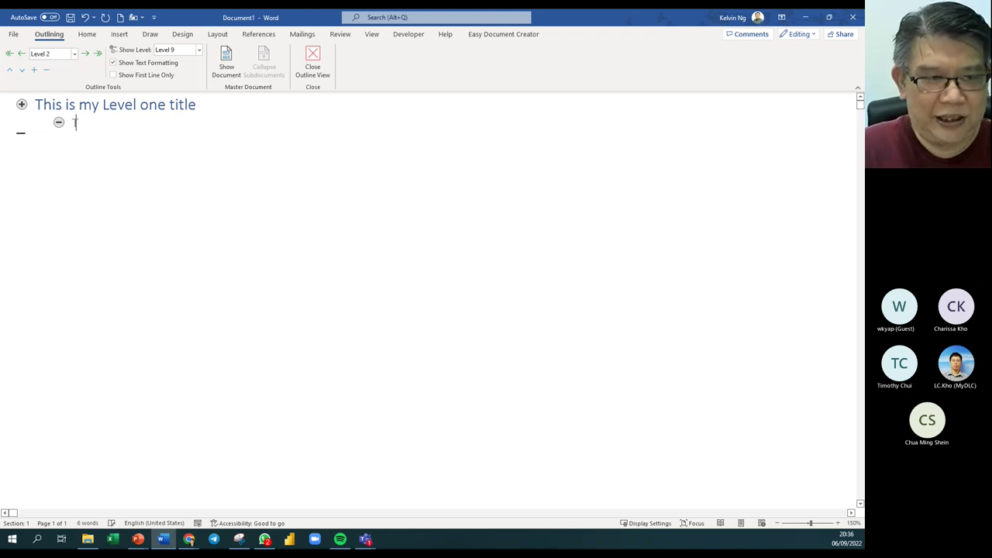
{"action": "type", "text": "his is the l"}
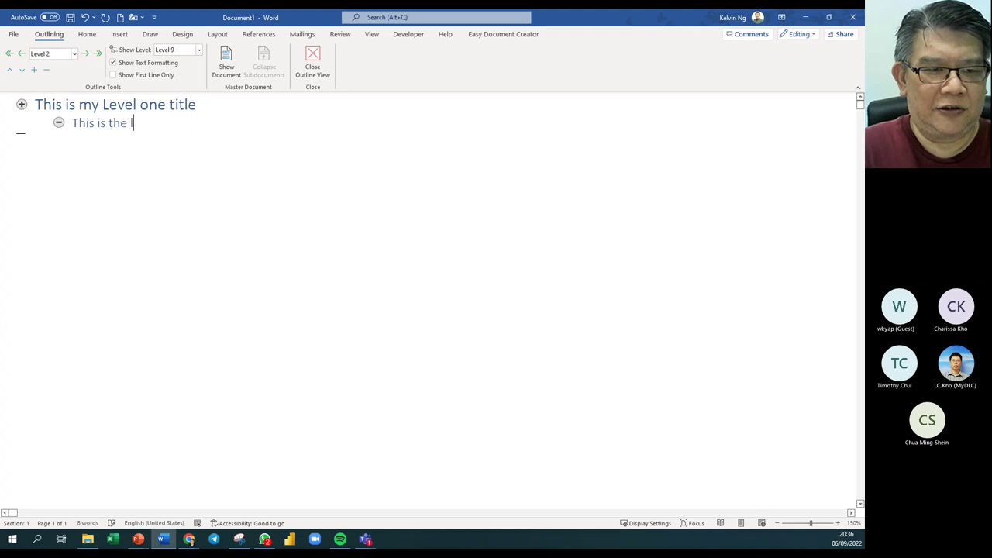
{"action": "type", "text": "evel "}
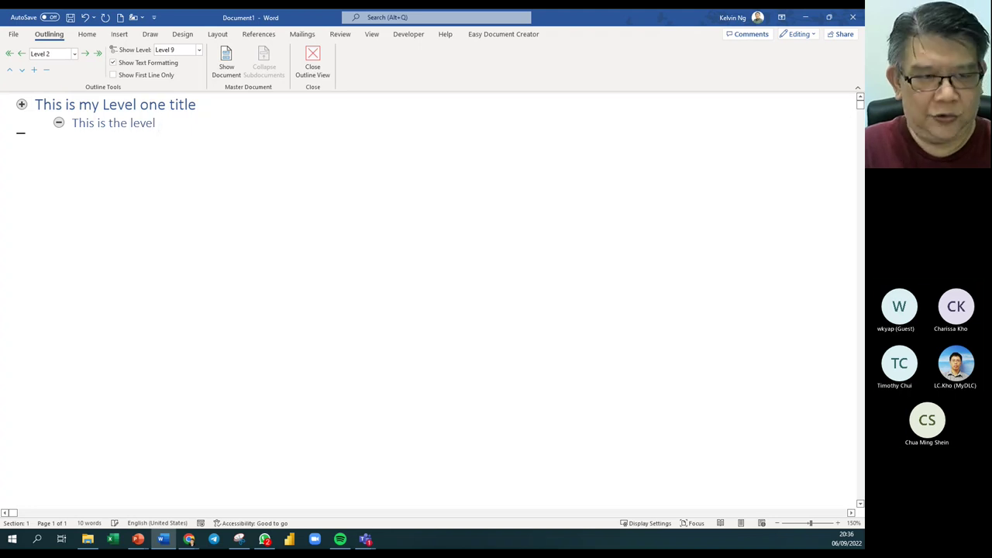
{"action": "type", "text": "2 T"}
{"action": "key", "text": "BackSpace"}
{"action": "type", "text": "S"}
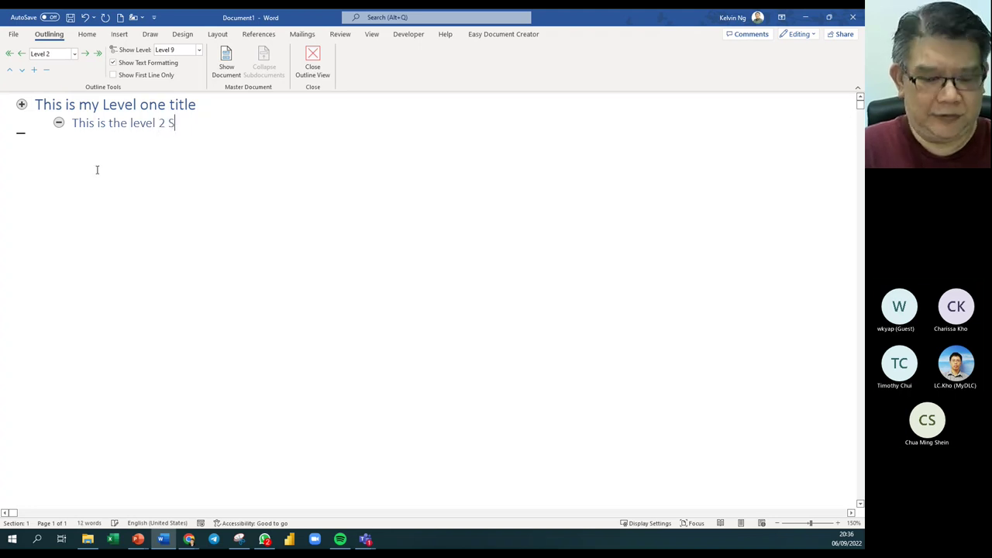
{"action": "type", "text": "ubtitle"}
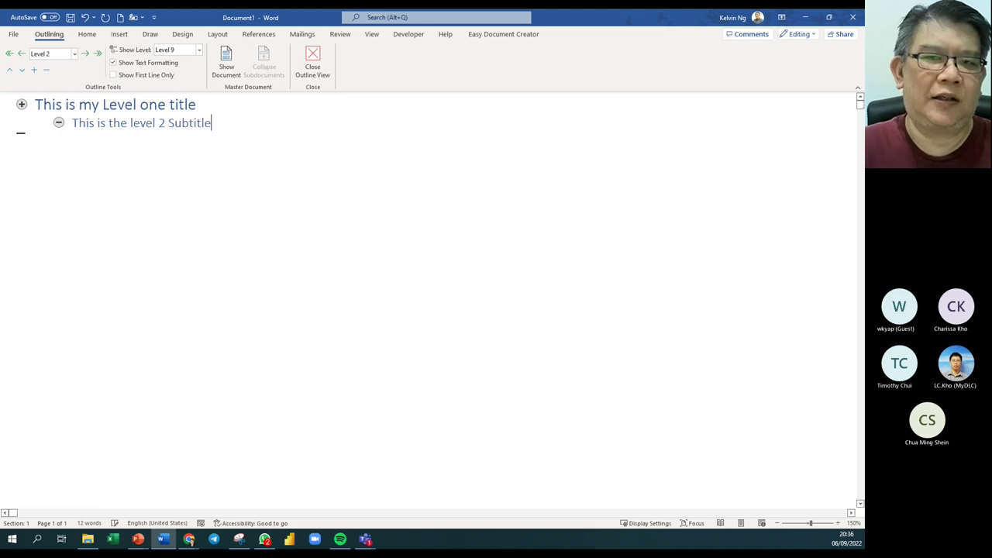
Step: Fill the body text under the level 2 subtitle with sample paragraphs using =rand(3,5), followed by an empty Level 2 line
{"action": "key", "text": "Return"}
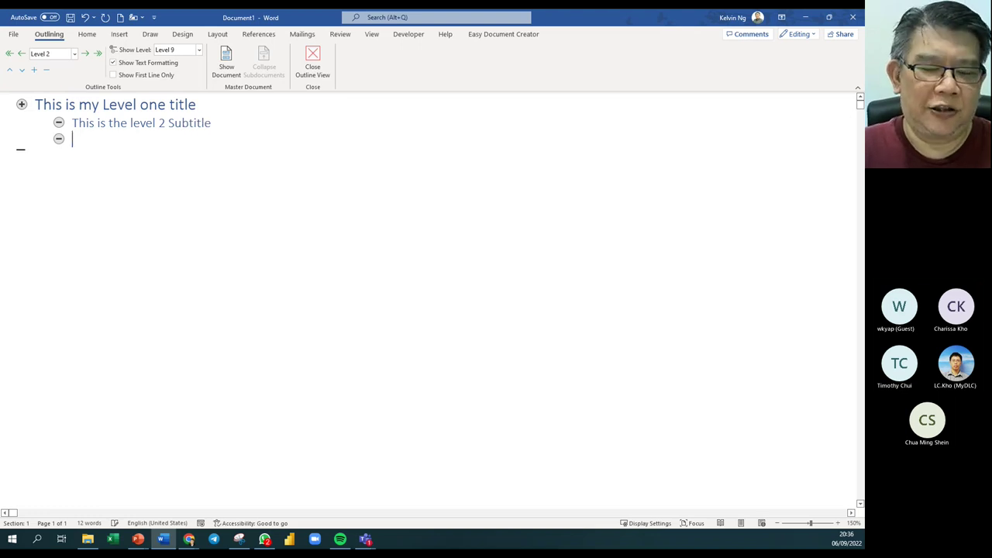
{"action": "left_click", "coordinate": [98, 54]}
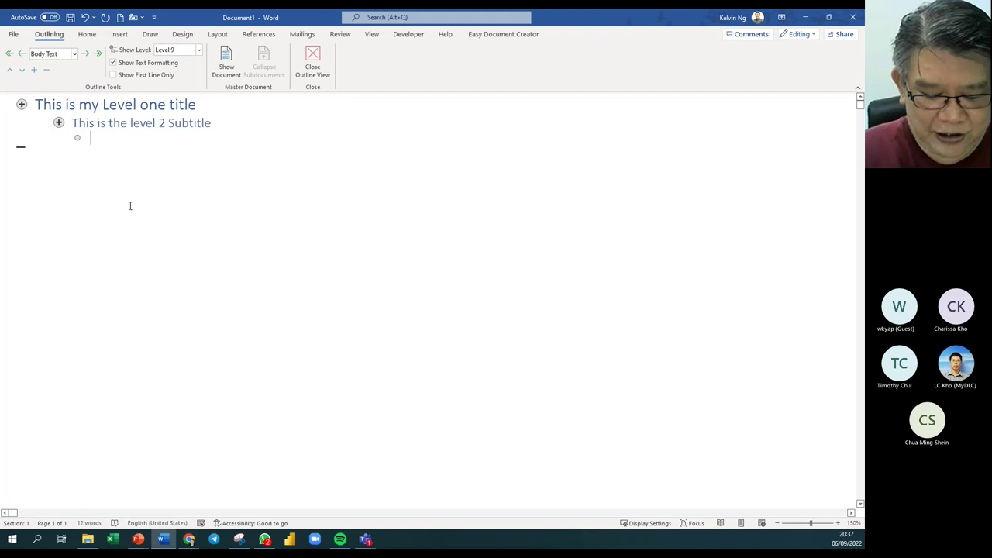
{"action": "type", "text": "=rand"}
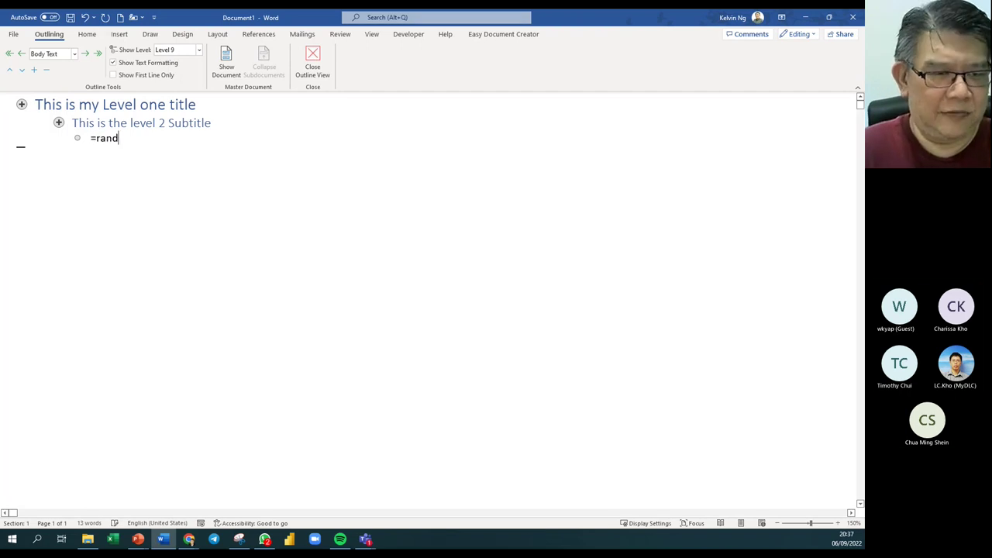
{"action": "type", "text": "(3,"}
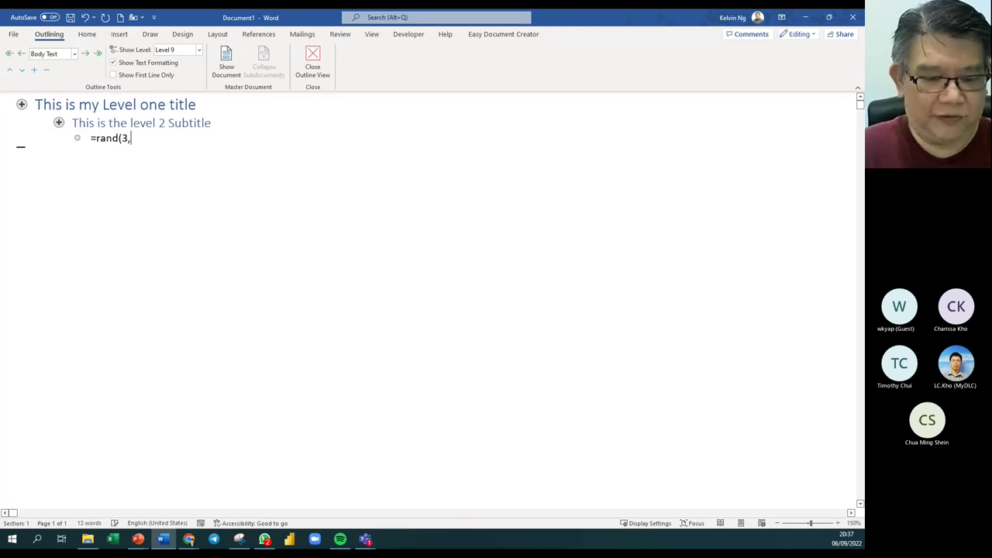
{"action": "type", "text": "5)"}
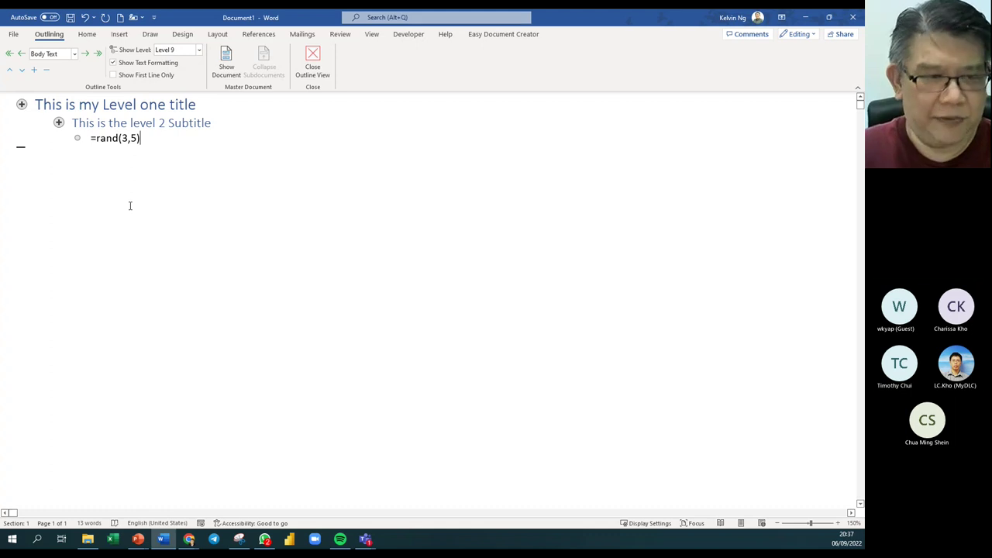
{"action": "key", "text": "Return"}
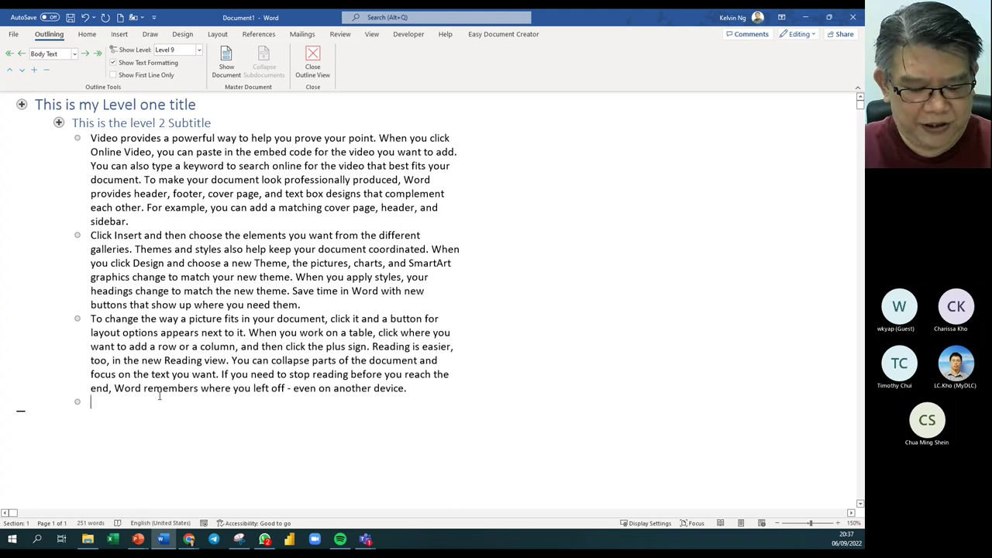
{"action": "key", "text": "shift+Tab"}
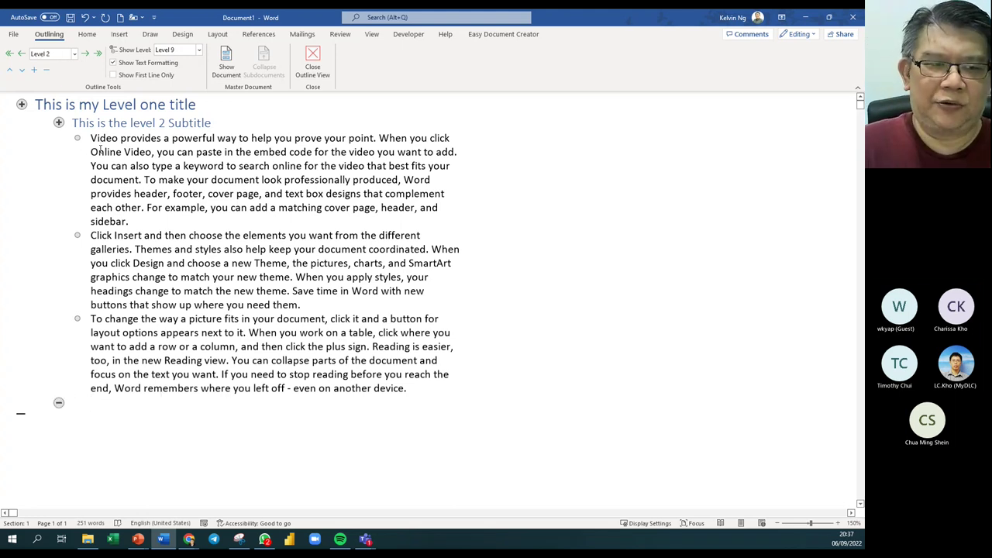
Step: Collapse and expand the body text under the level 2 subtitle twice, leaving it expanded
{"action": "double_click", "coordinate": [58, 122]}
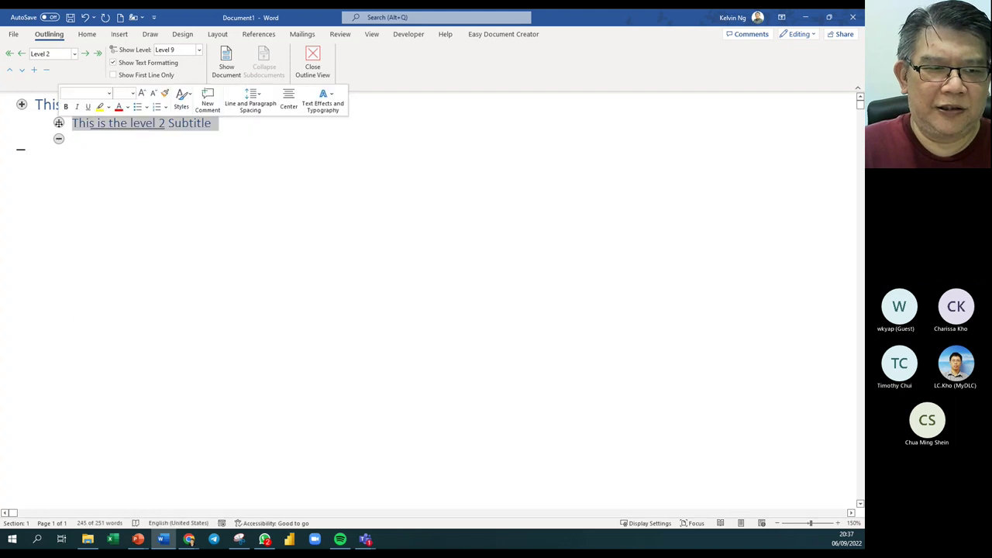
{"action": "double_click", "coordinate": [59, 122]}
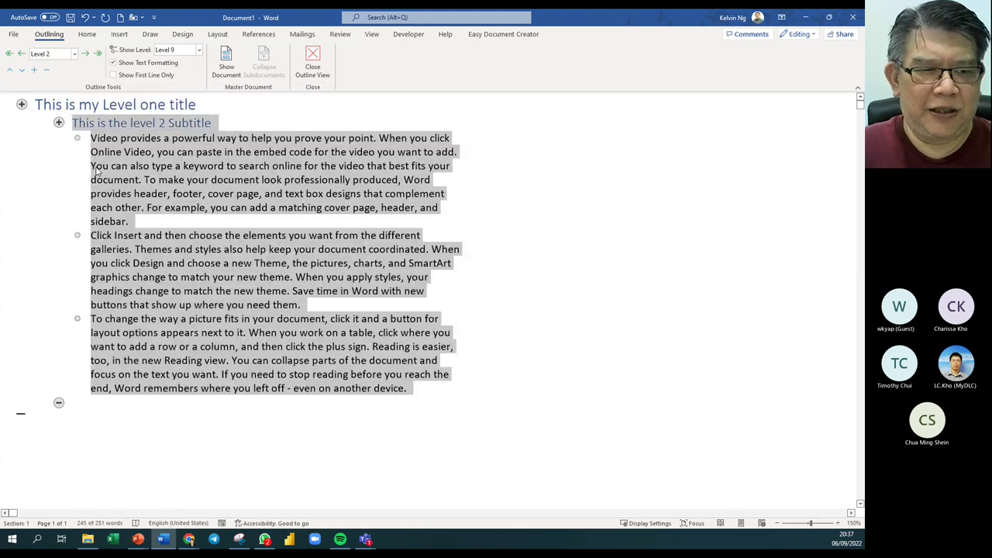
{"action": "double_click", "coordinate": [59, 122]}
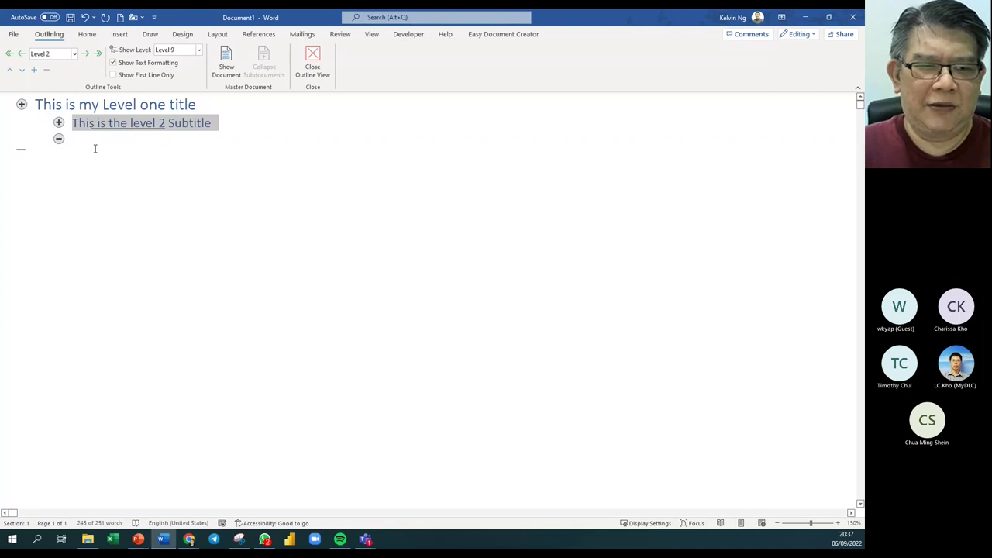
{"action": "double_click", "coordinate": [58, 123]}
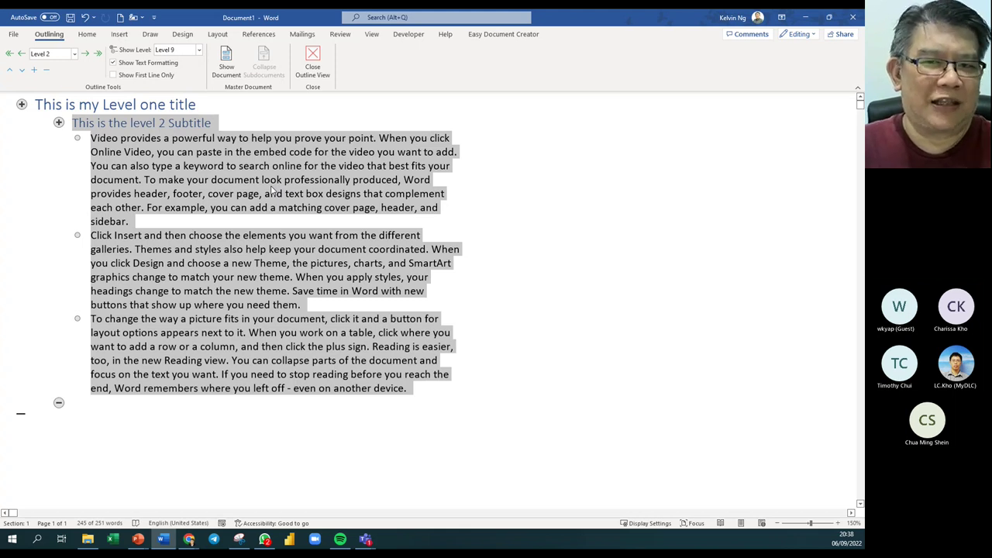
Step: Close Outline view and check which styles are applied to the title, the subtitle and the first body paragraph
{"action": "left_click", "coordinate": [313, 68]}
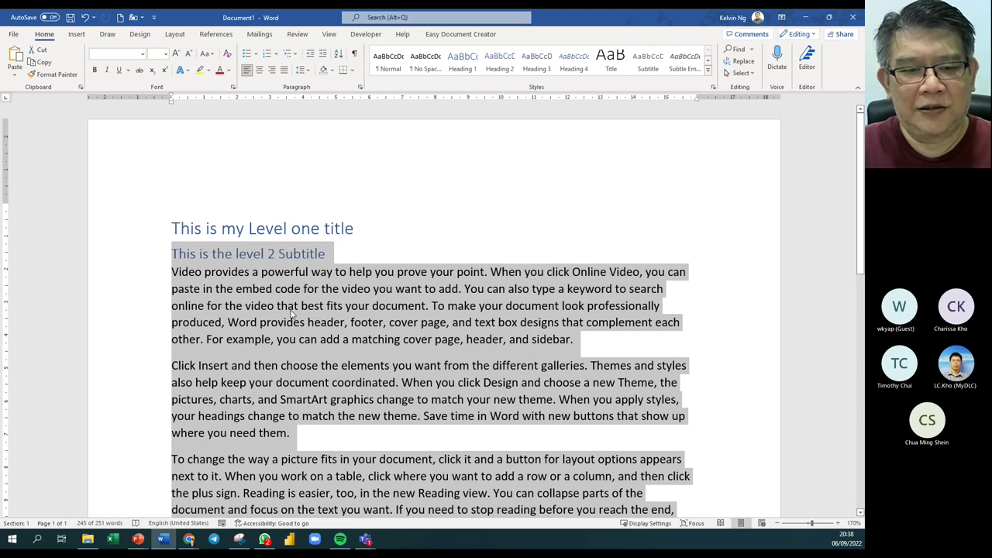
{"action": "scroll", "coordinate": [291, 312], "scroll_direction": "down", "scroll_amount": 4, "text": "ctrl"}
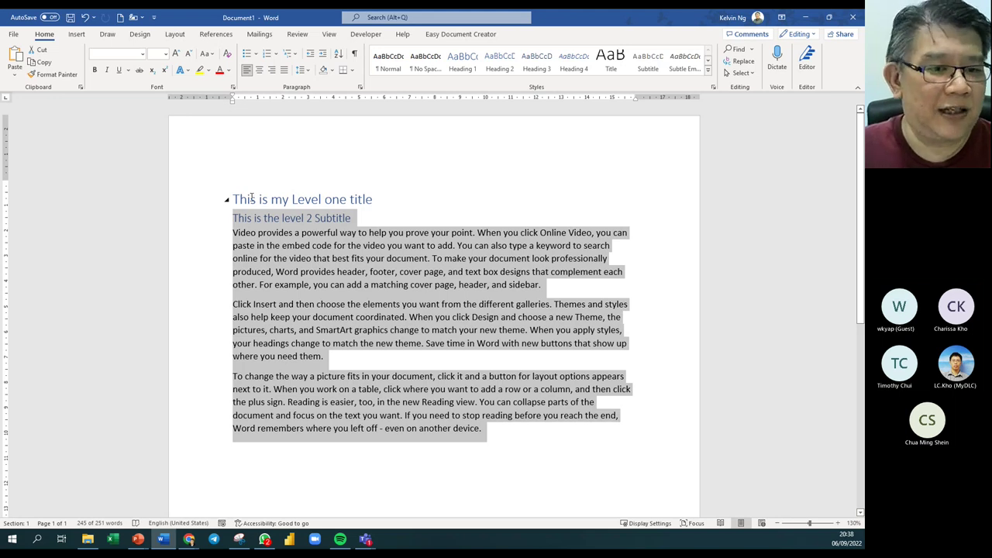
{"action": "left_click", "coordinate": [252, 199]}
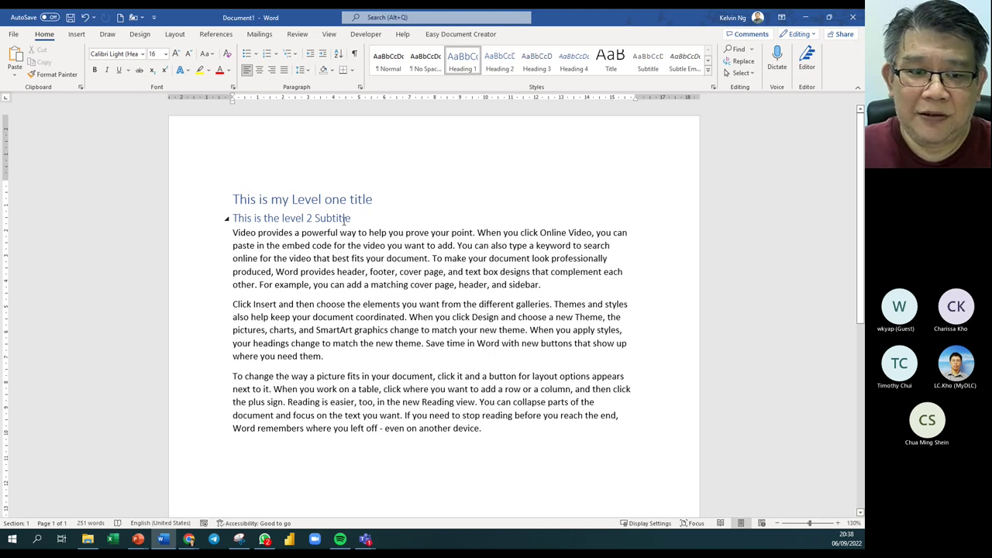
{"action": "left_click", "coordinate": [278, 219]}
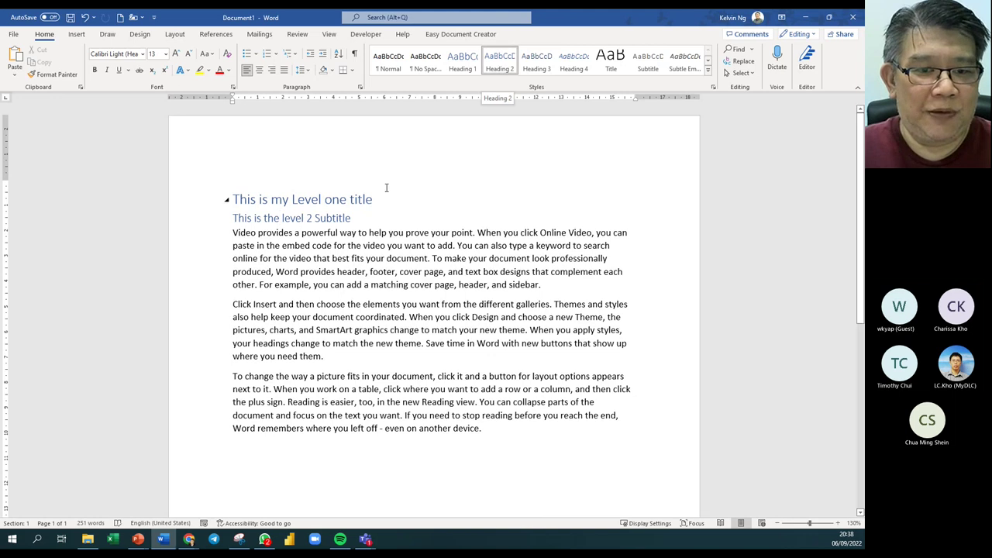
{"action": "left_click", "coordinate": [423, 240]}
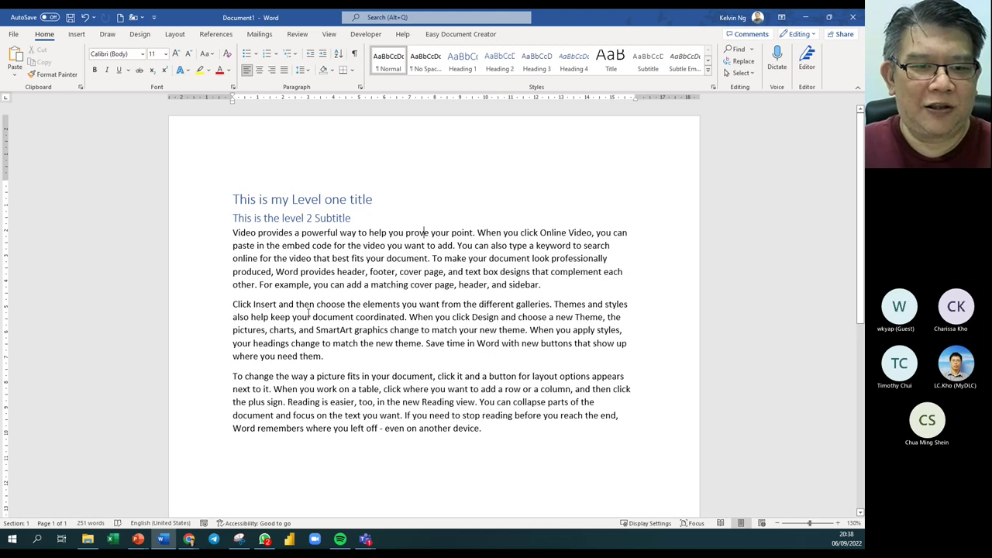
{"action": "mouse_move", "coordinate": [250, 218]}
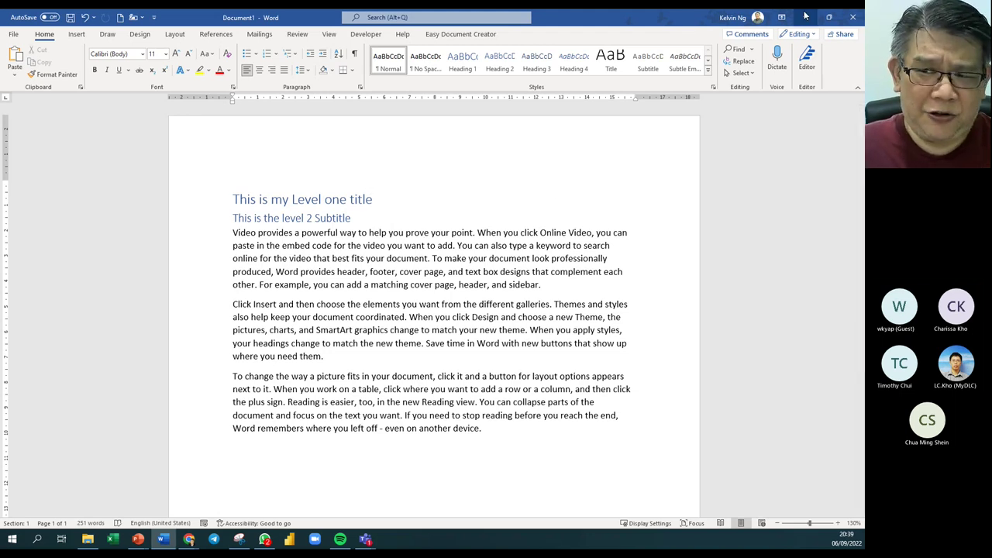
Step: Close the practice document without saving and open the Using Outline file in Outline view
{"action": "left_click", "coordinate": [852, 19]}
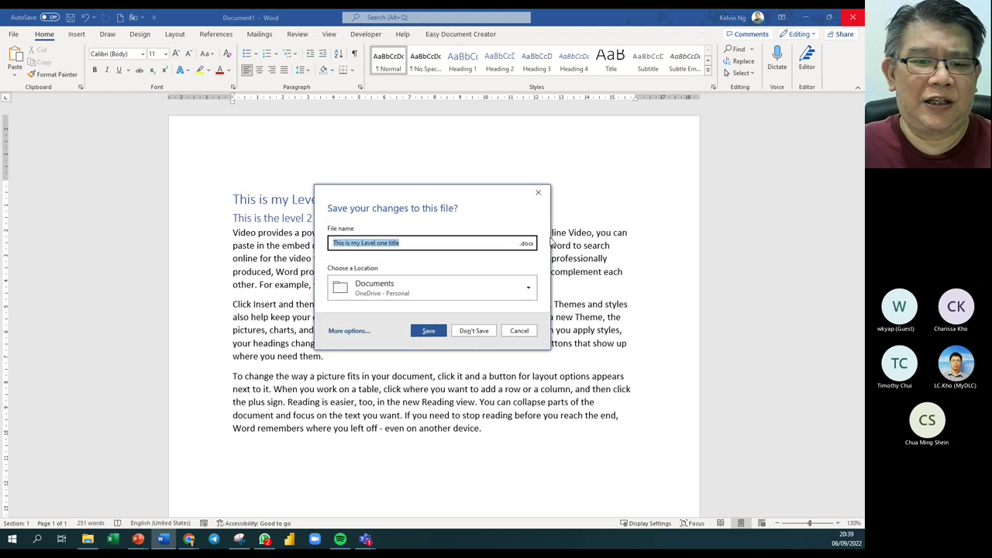
{"action": "left_click", "coordinate": [474, 331]}
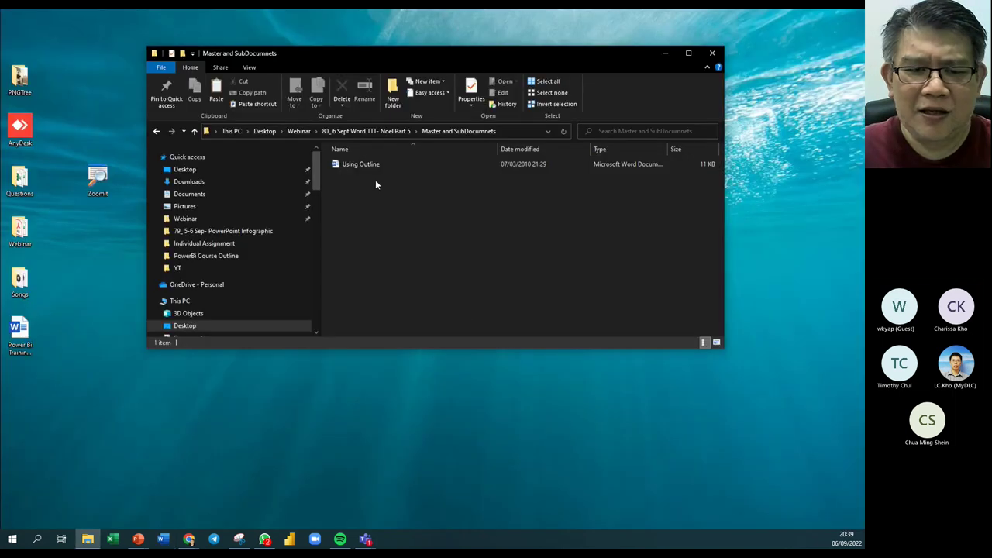
{"action": "left_click", "coordinate": [345, 167]}
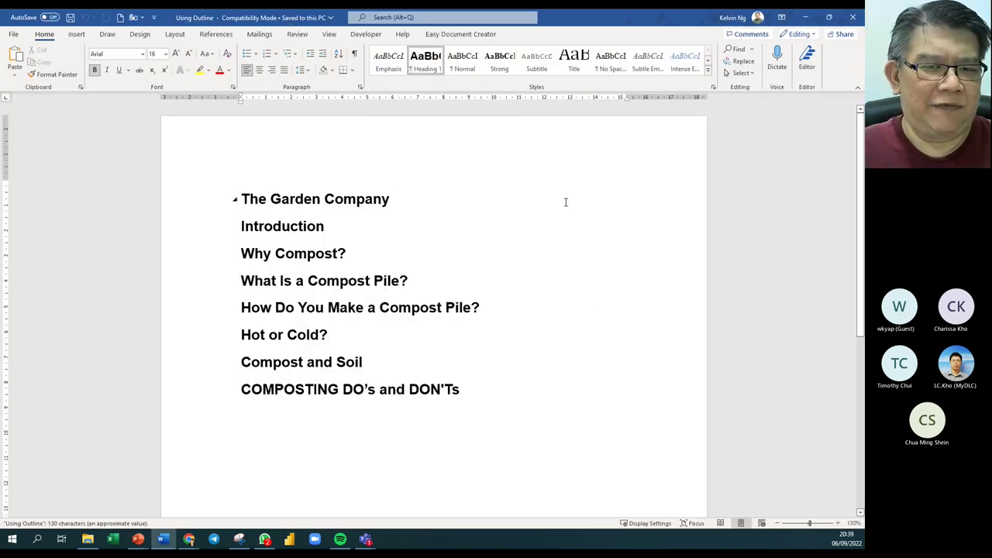
{"action": "left_click", "coordinate": [330, 34]}
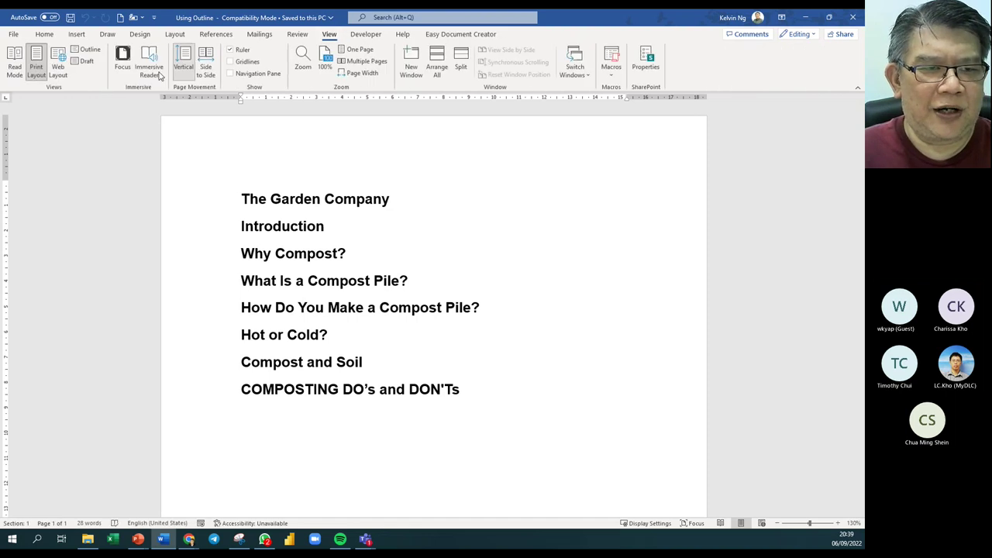
{"action": "left_click", "coordinate": [86, 51]}
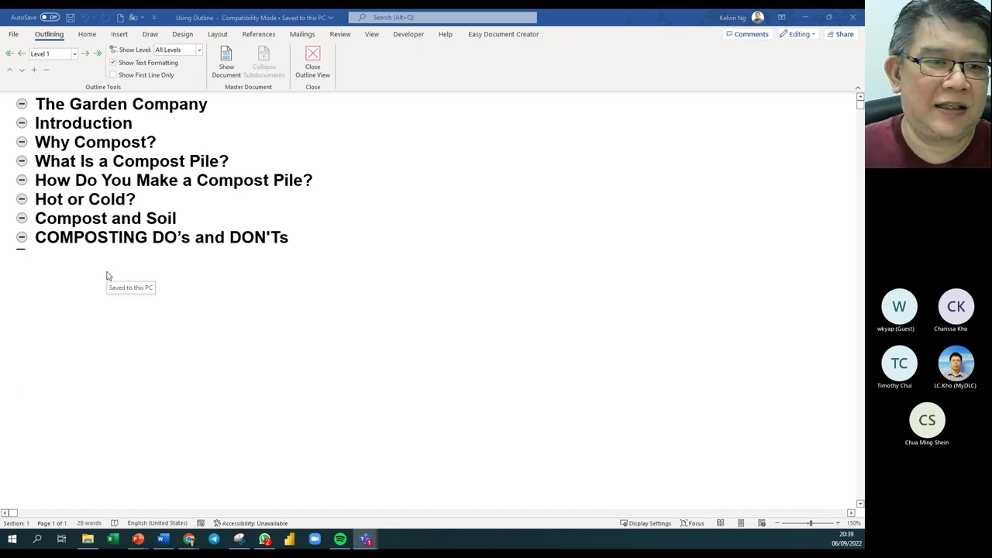
Step: Look over the outline headings and check the files in the Master and SubDocumnets folder, returning to the document
{"action": "left_click", "coordinate": [112, 113]}
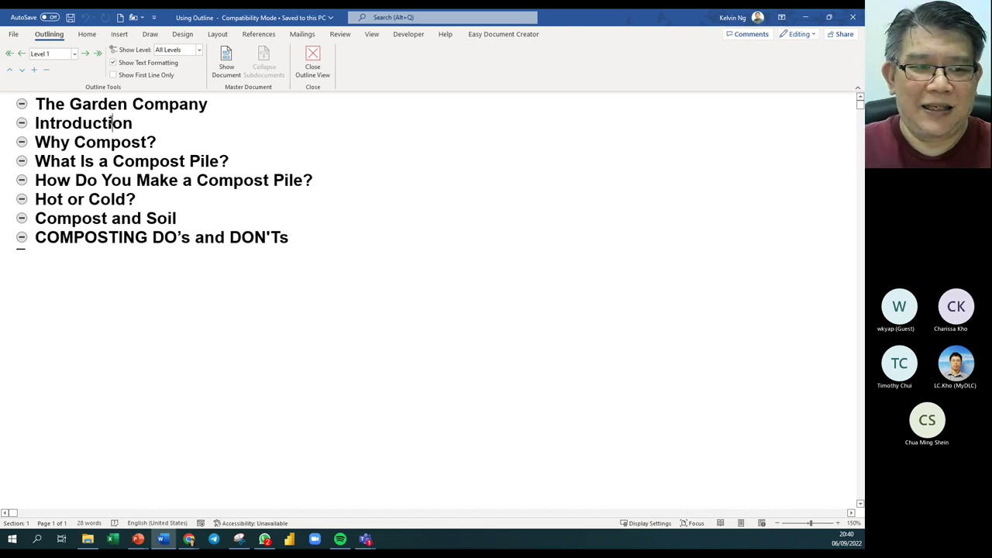
{"action": "left_click", "coordinate": [62, 143]}
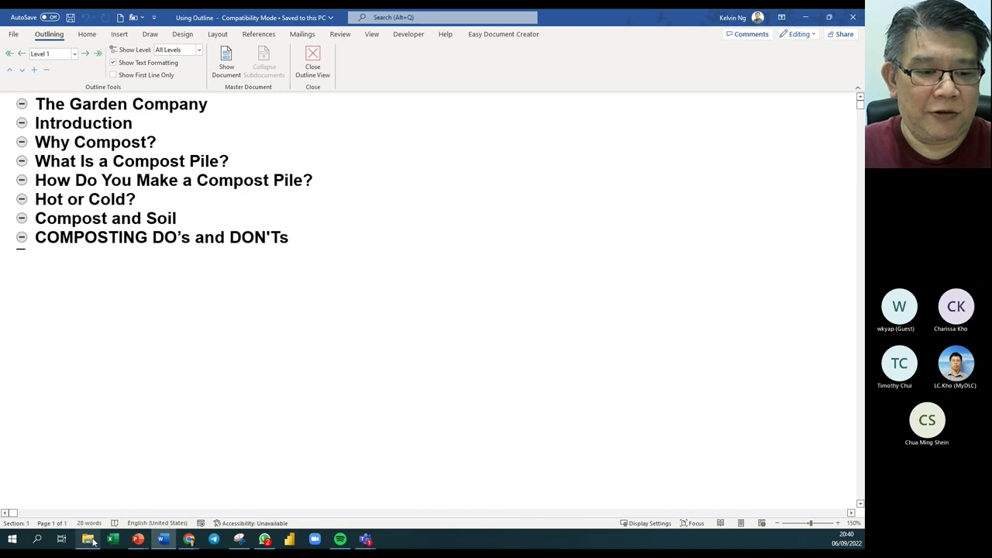
{"action": "left_click", "coordinate": [124, 493]}
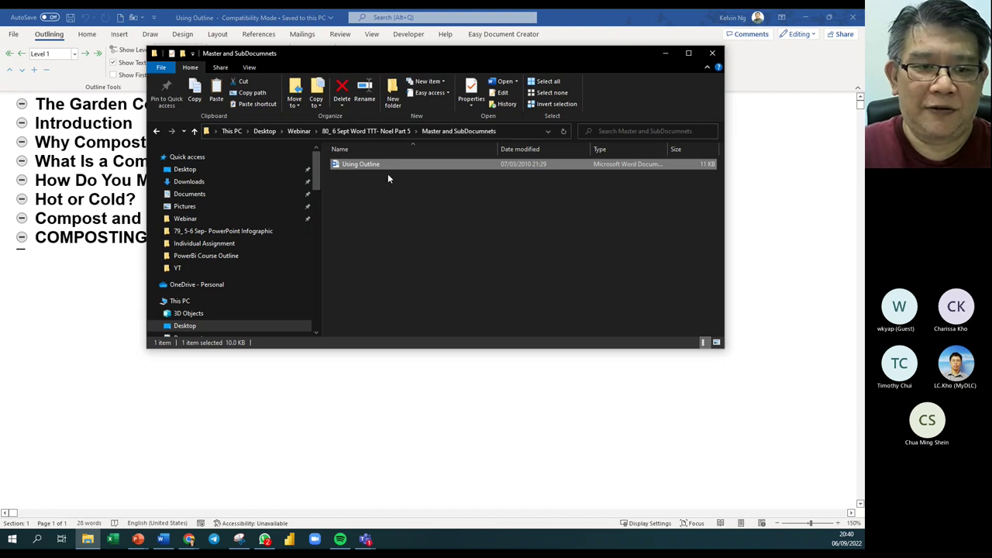
{"action": "left_click", "coordinate": [73, 292]}
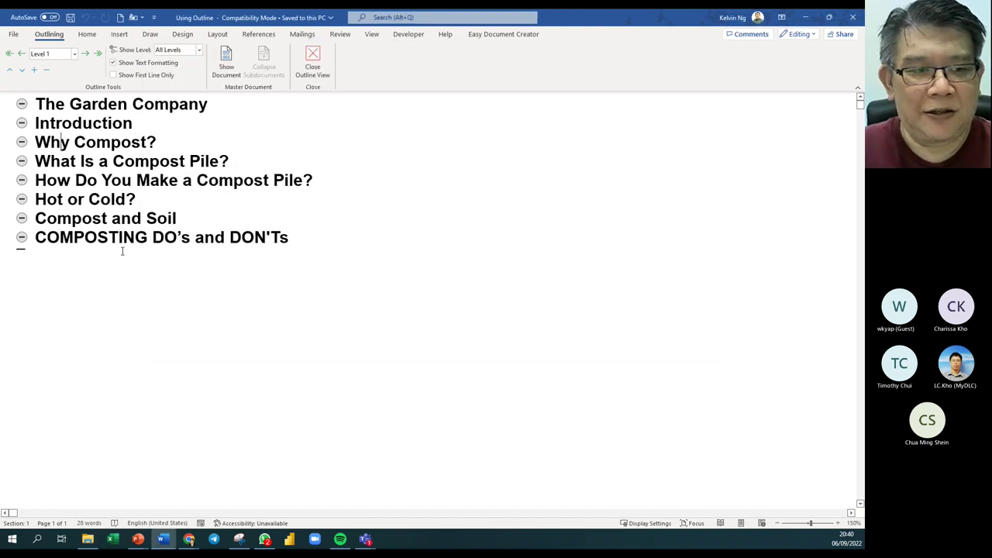
Step: Show the master document tools and create a subdocument from the "Why Compost?" heading
{"action": "left_click", "coordinate": [228, 68]}
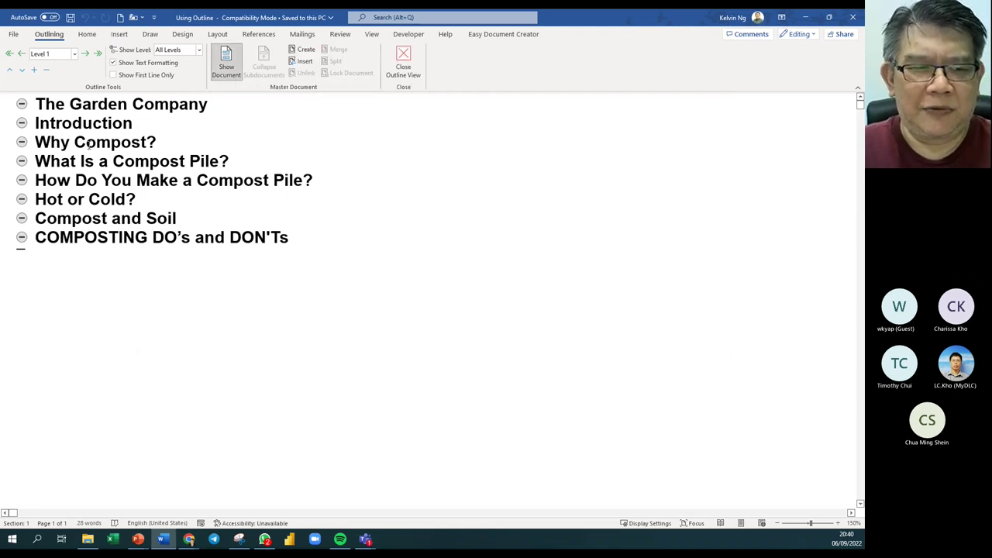
{"action": "triple_click", "coordinate": [90, 145]}
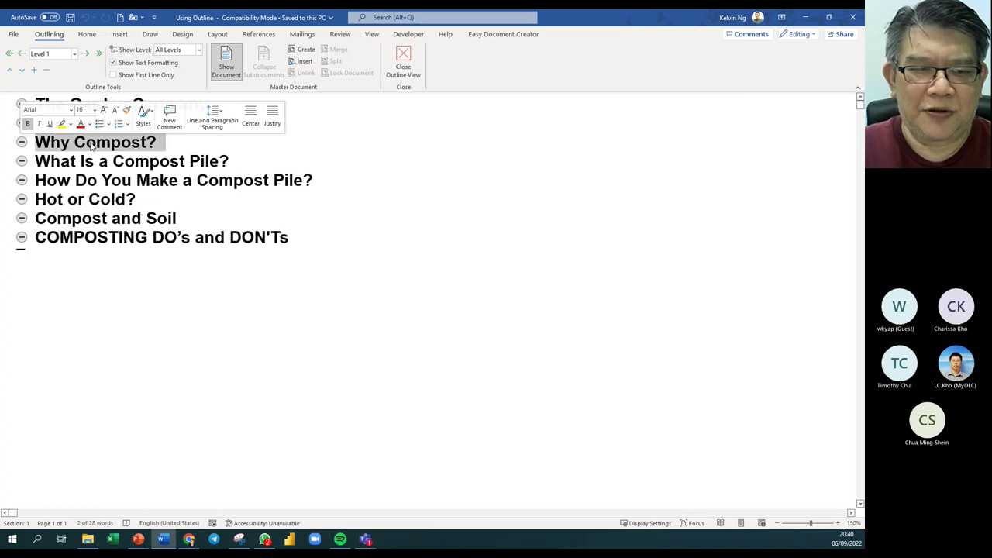
{"action": "left_click", "coordinate": [93, 145]}
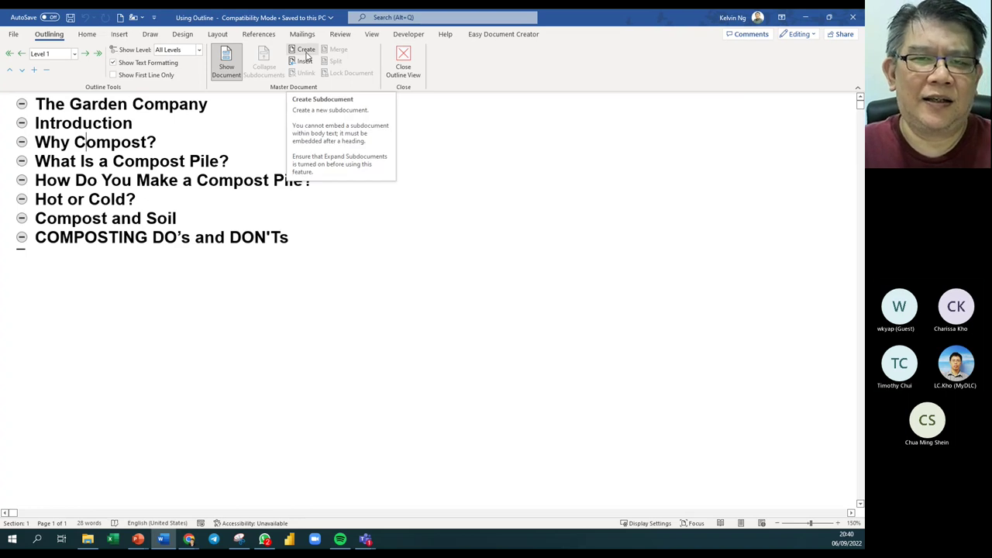
{"action": "left_click", "coordinate": [307, 52]}
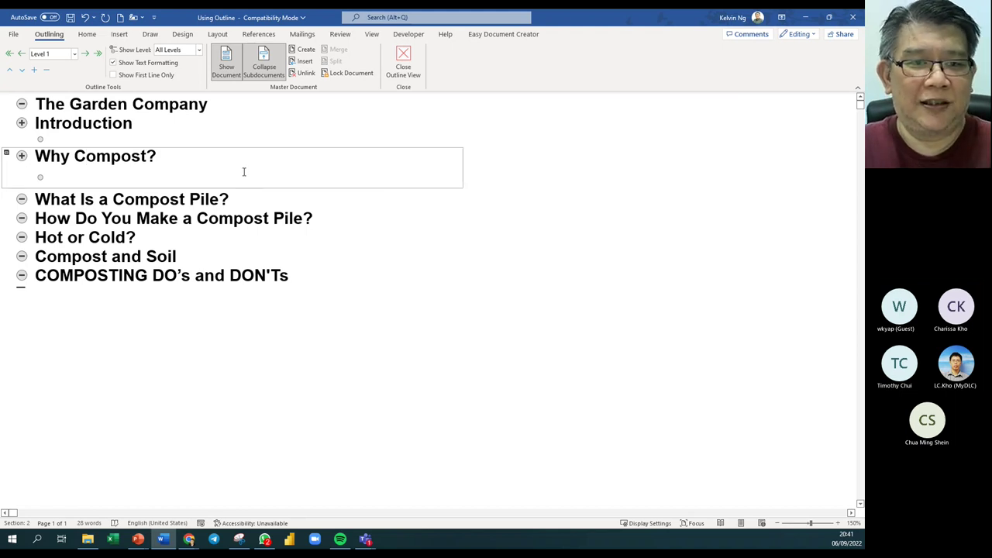
Step: Create separate subdocuments from the headings "What Is a Compost Pile?", "How Do You Make a Compost Pile?" and "Hot or Cold?"
{"action": "left_click", "coordinate": [123, 200]}
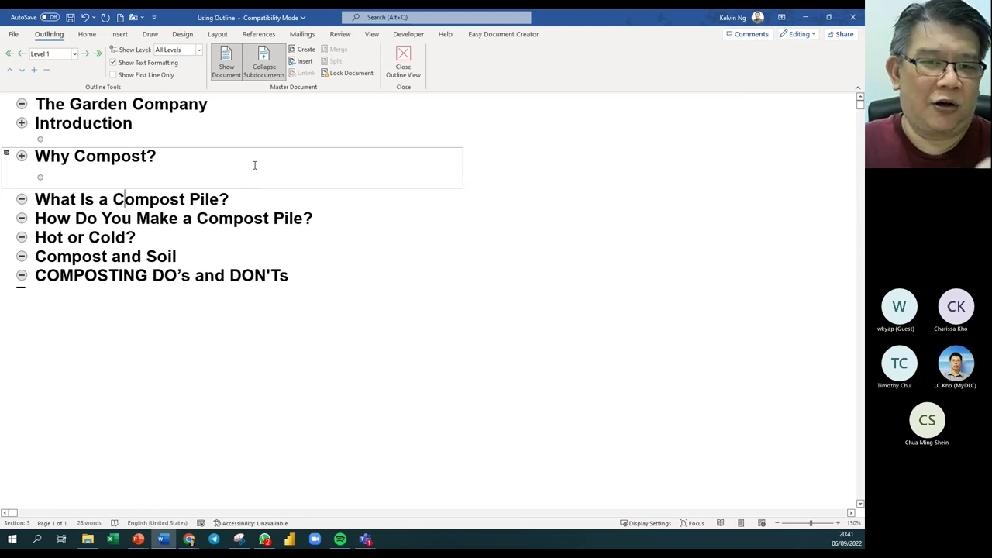
{"action": "left_click", "coordinate": [306, 49]}
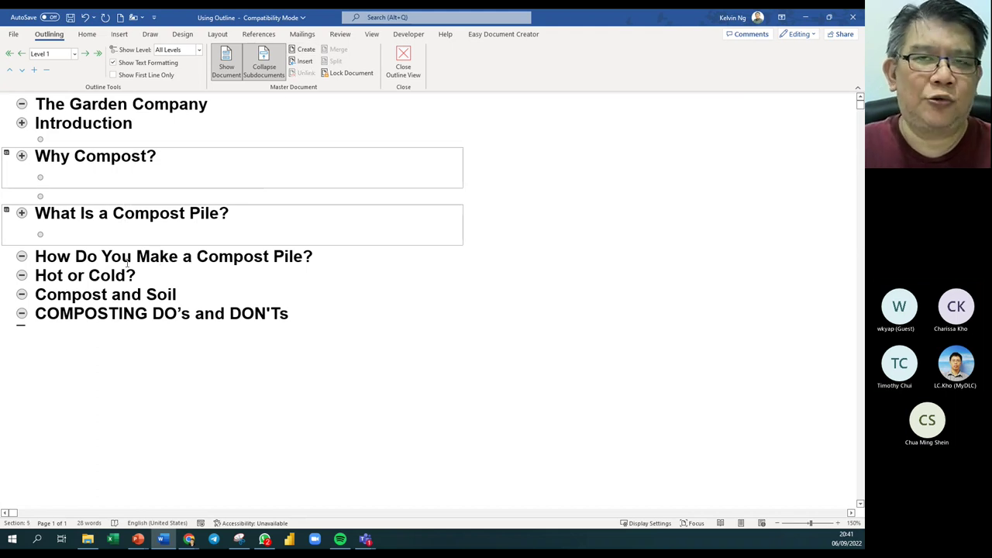
{"action": "left_click", "coordinate": [305, 49]}
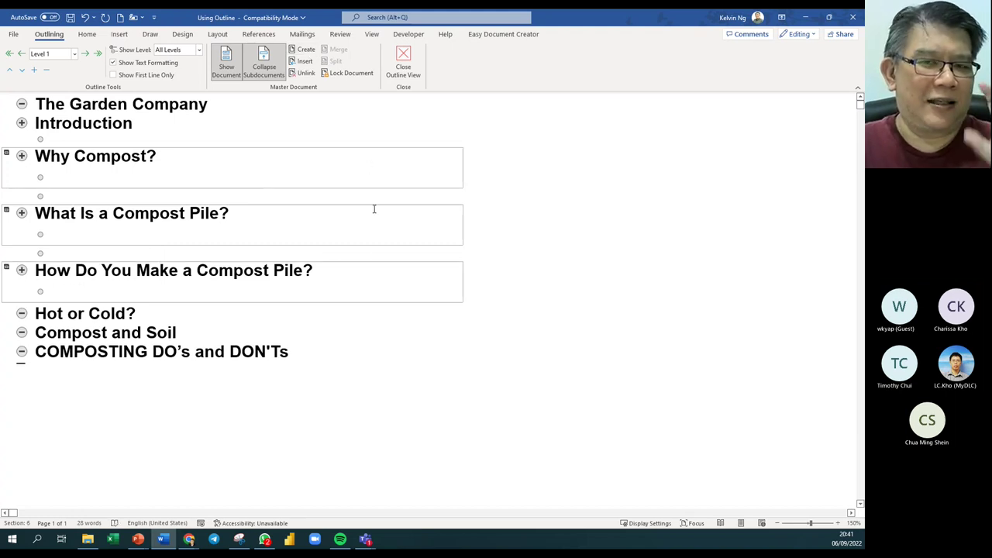
{"action": "left_click", "coordinate": [86, 313]}
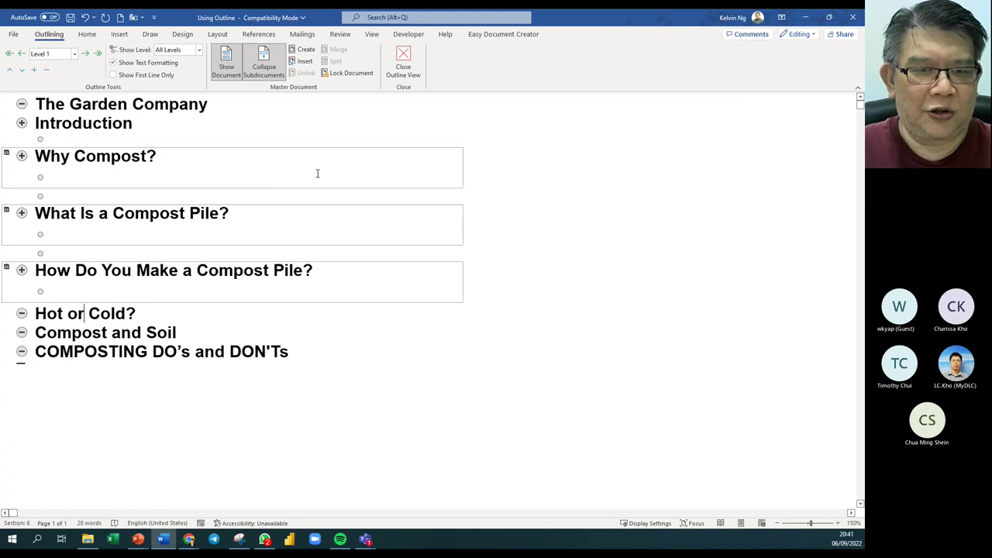
{"action": "left_click", "coordinate": [306, 50]}
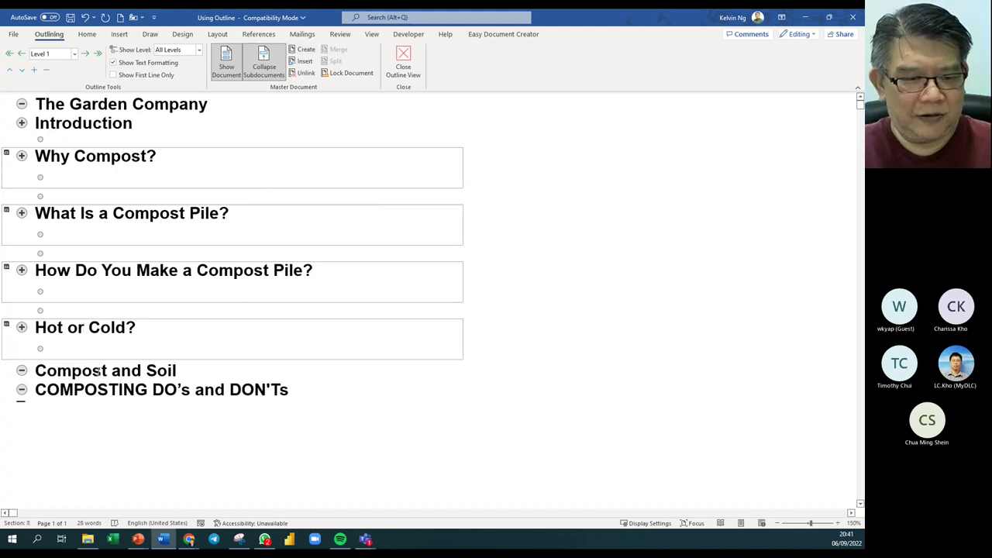
Step: Create separate subdocuments from the headings "Compost and Soil" and "COMPOSTING DO's and DON'Ts"
{"action": "left_click", "coordinate": [306, 50]}
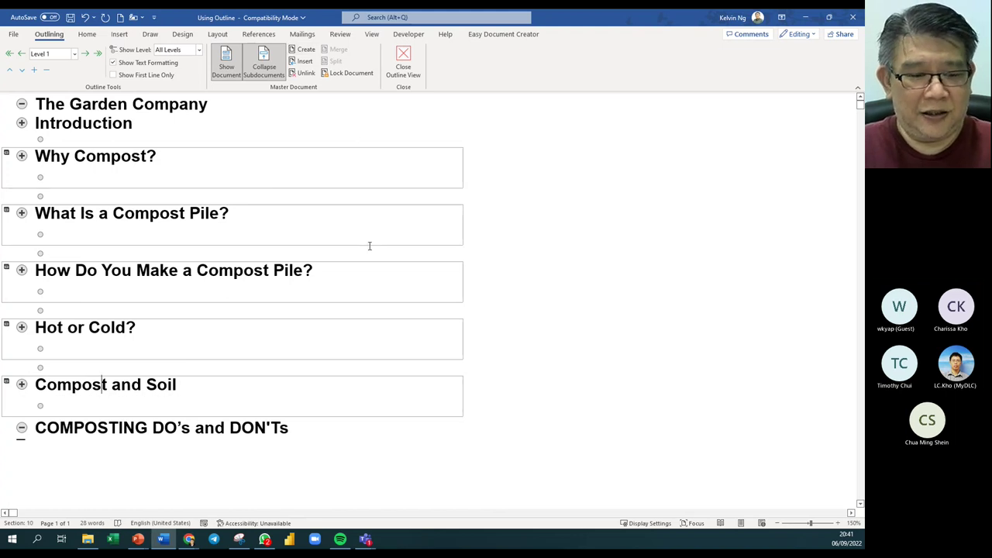
{"action": "left_click", "coordinate": [164, 431]}
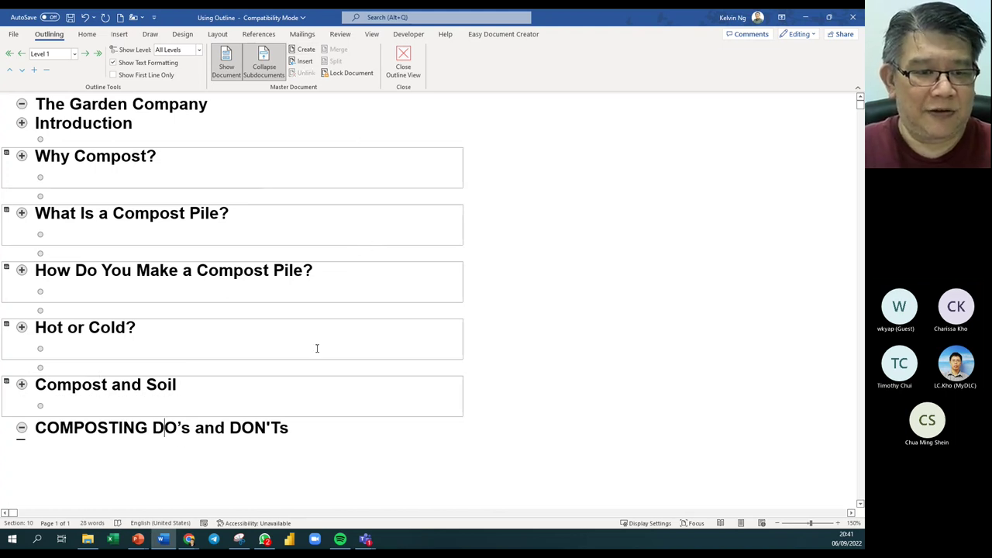
{"action": "left_click", "coordinate": [304, 50]}
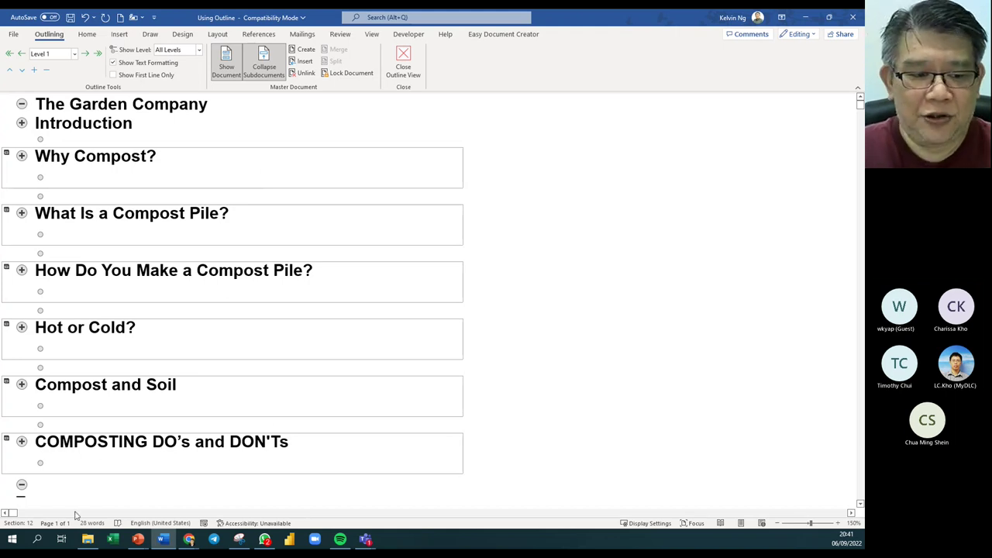
Step: Check the Master and SubDocumnets folder before saving, and save the Using Outline master document
{"action": "left_click", "coordinate": [87, 538]}
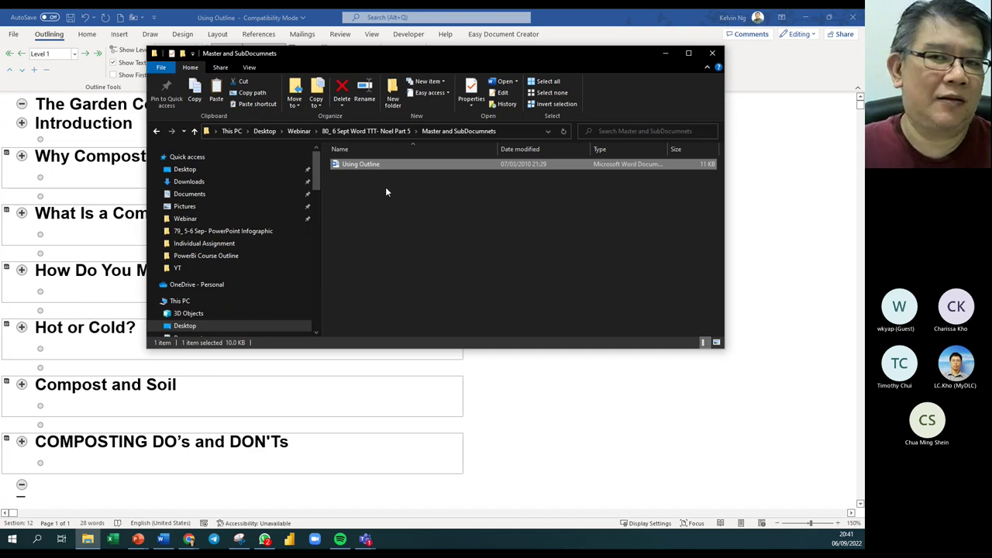
{"action": "left_click", "coordinate": [569, 397]}
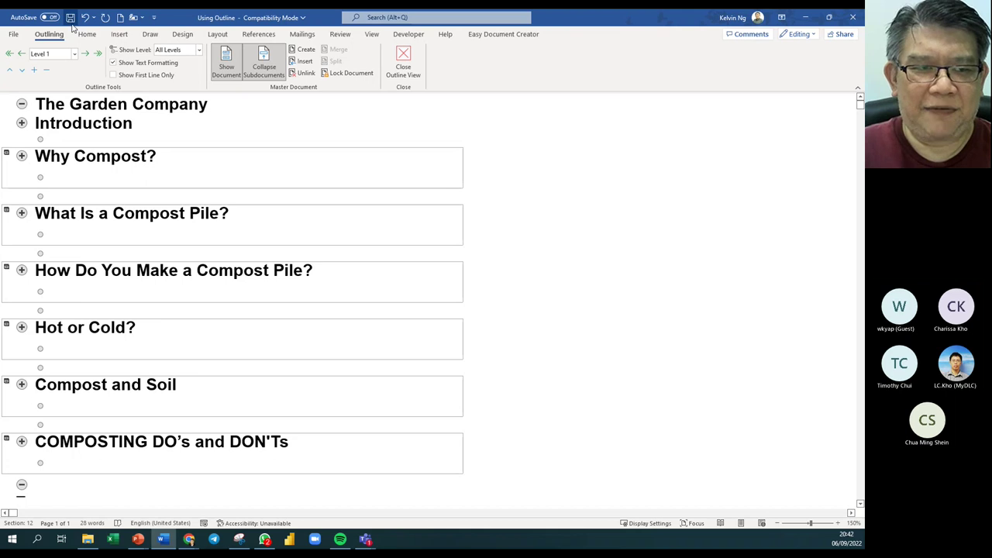
{"action": "left_click", "coordinate": [70, 17]}
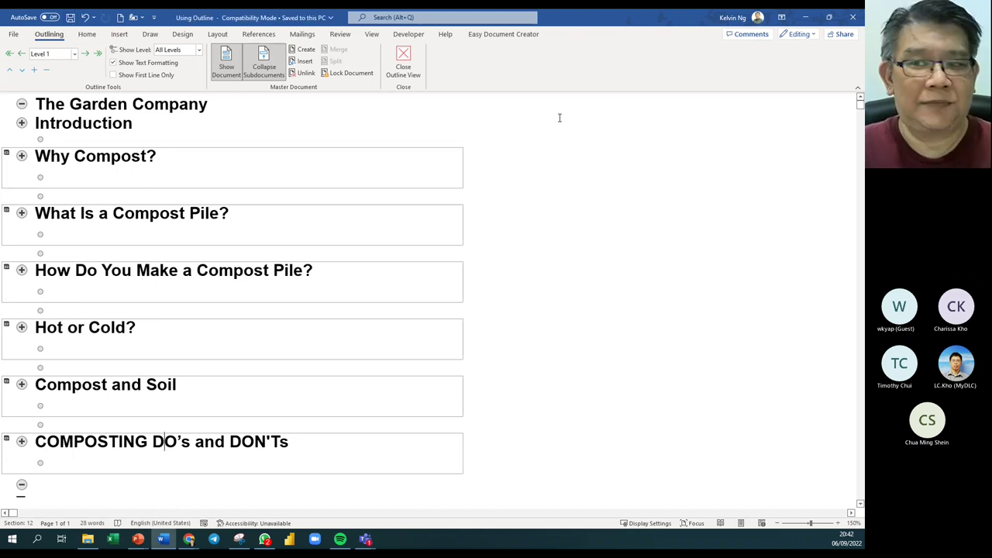
Step: Examine the master and subdocument files in the Master and SubDocumnets folder
{"action": "left_click", "coordinate": [88, 540]}
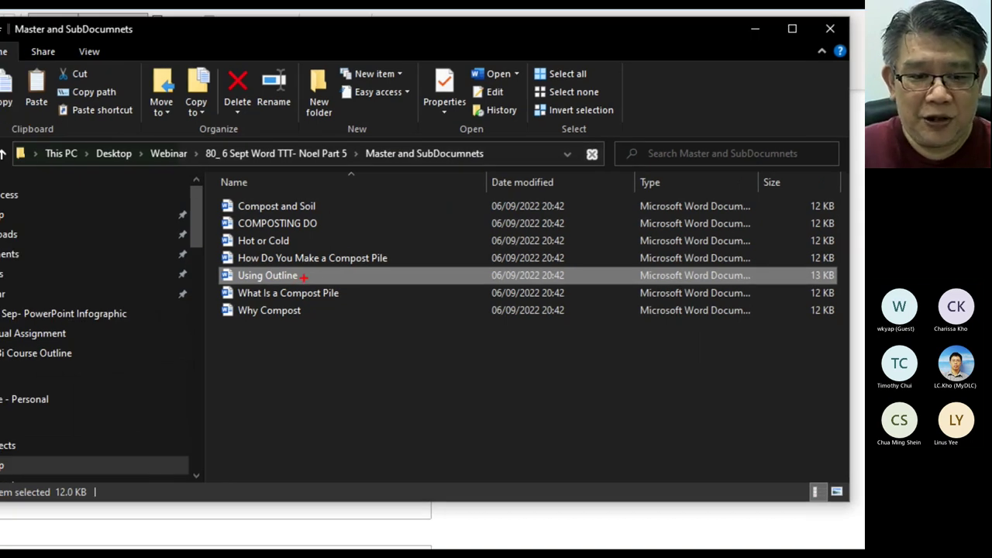
{"action": "left_click_drag", "start_coordinate": [304, 275], "coordinate": [330, 276]}
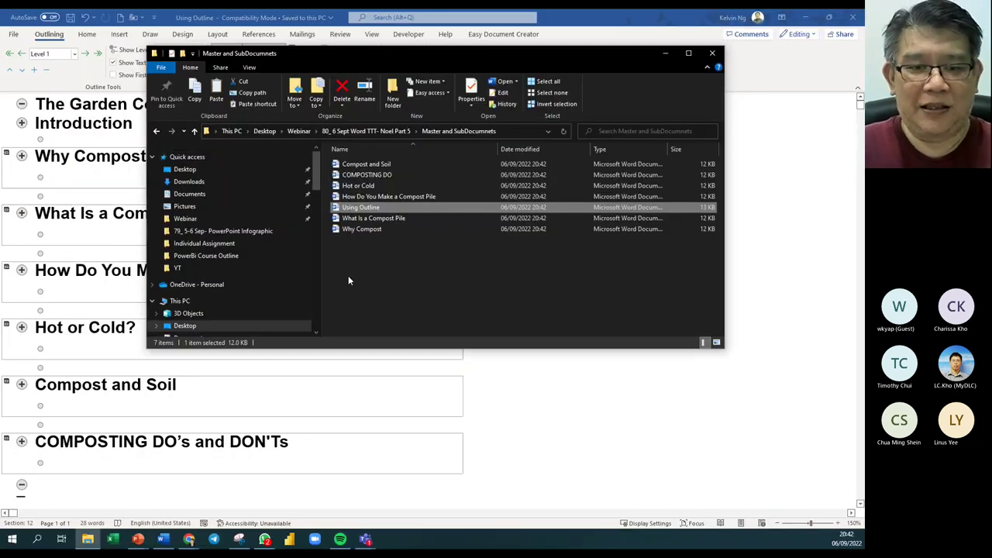
{"action": "left_click", "coordinate": [329, 390]}
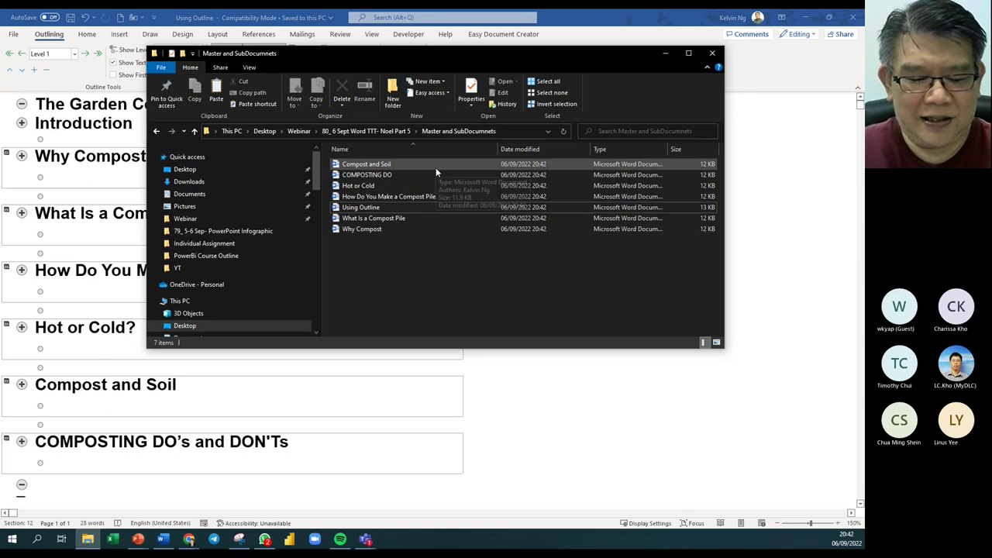
Step: Open the Why Compost subdocument file and add blank lines below its heading
{"action": "double_click", "coordinate": [391, 228]}
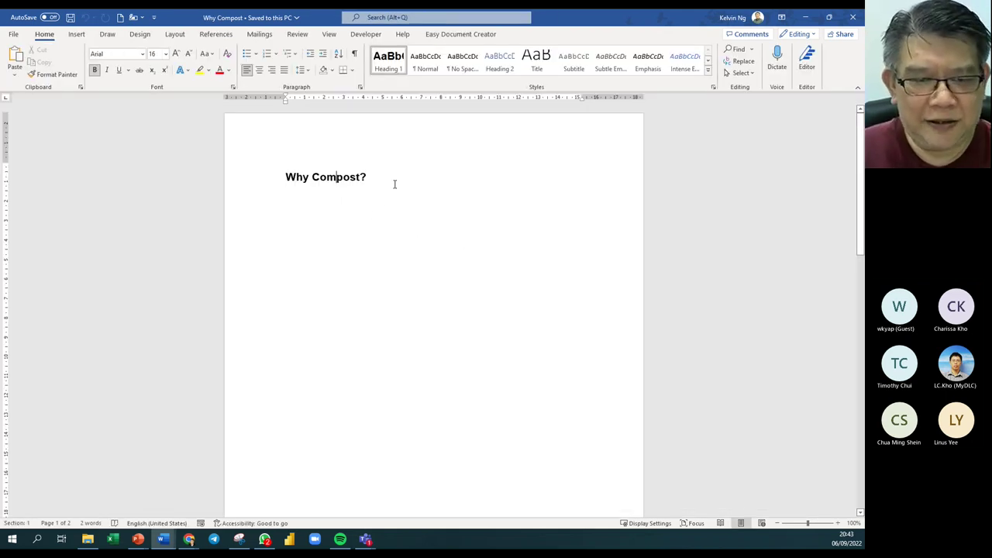
{"action": "left_click", "coordinate": [395, 182]}
{"action": "key", "text": "Return"}
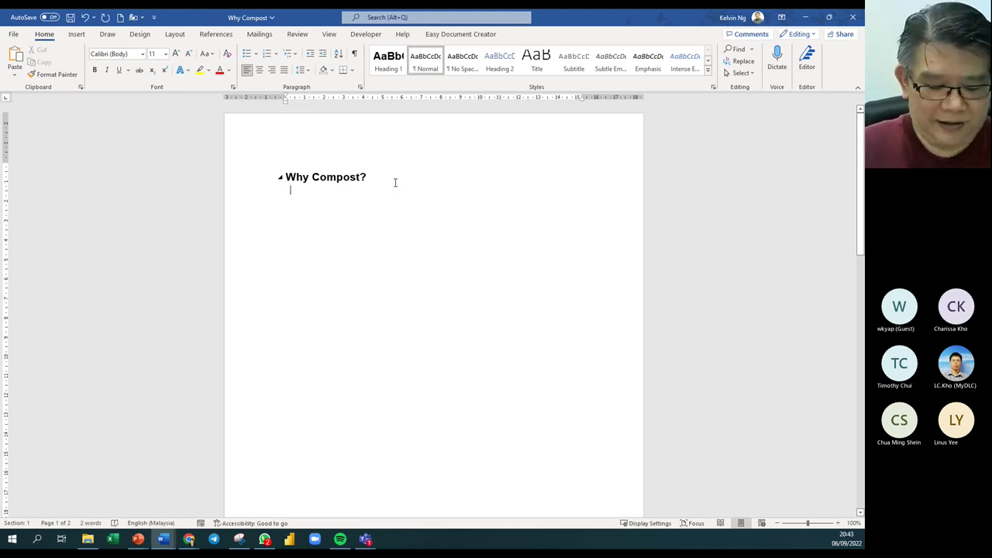
{"action": "key", "text": "Return"}
{"action": "type", "text": "rand"}
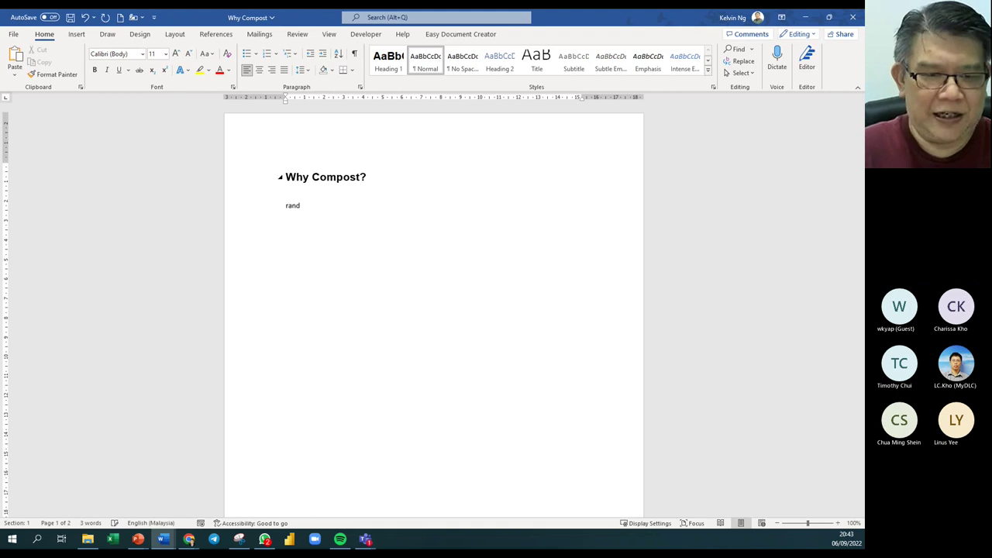
{"action": "key", "text": "BackSpace"}
{"action": "key", "text": "BackSpace"}
{"action": "key", "text": "BackSpace"}
{"action": "key", "text": "BackSpace"}
{"action": "key", "text": "BackSpace"}
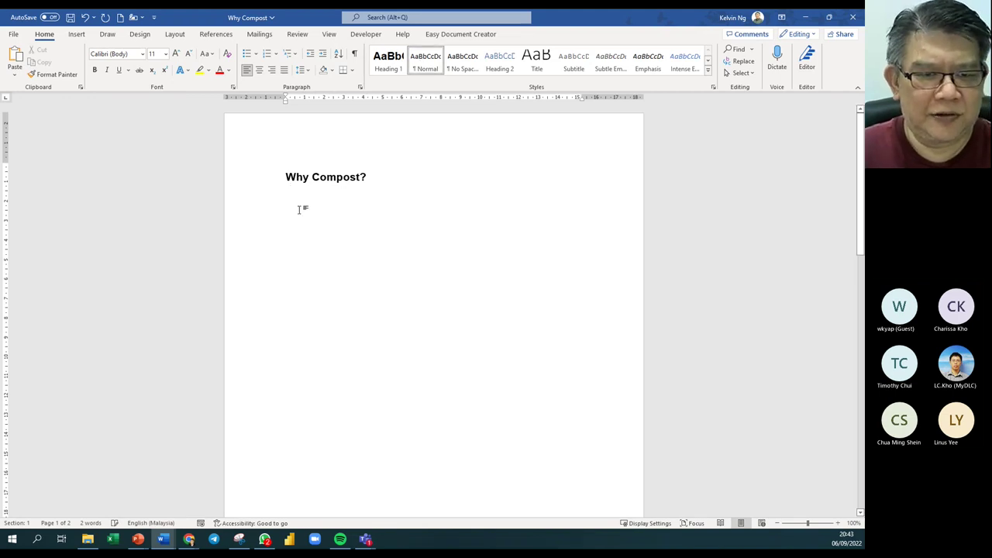
Step: Enter the filler-text formula =rand(12,9) below the "Why Compost?" heading
{"action": "type", "text": "=ran"}
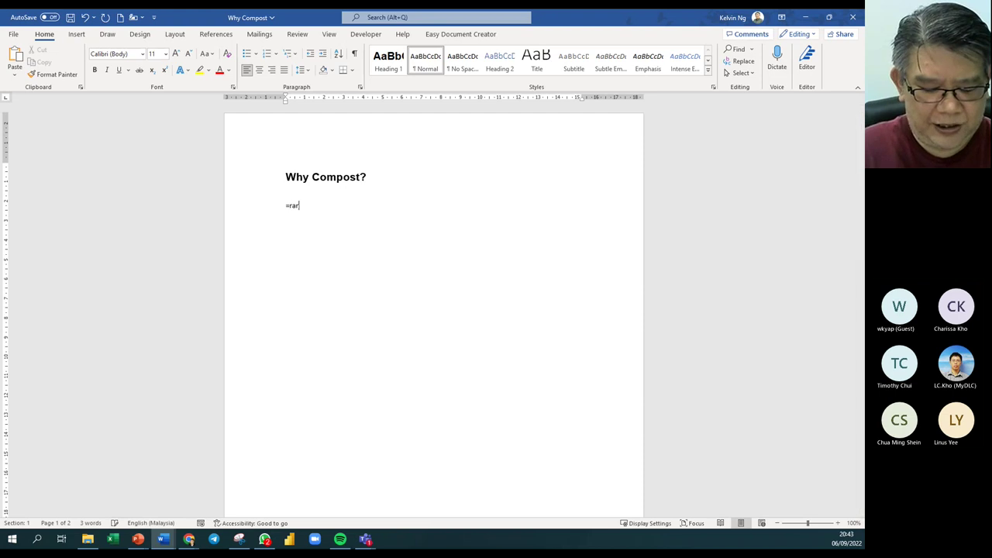
{"action": "type", "text": "d("}
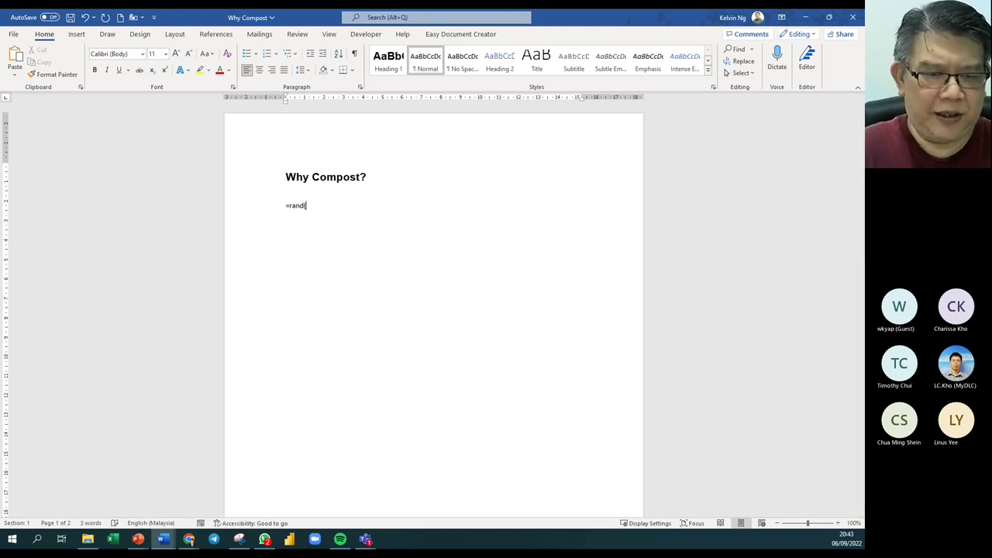
{"action": "type", "text": "12"}
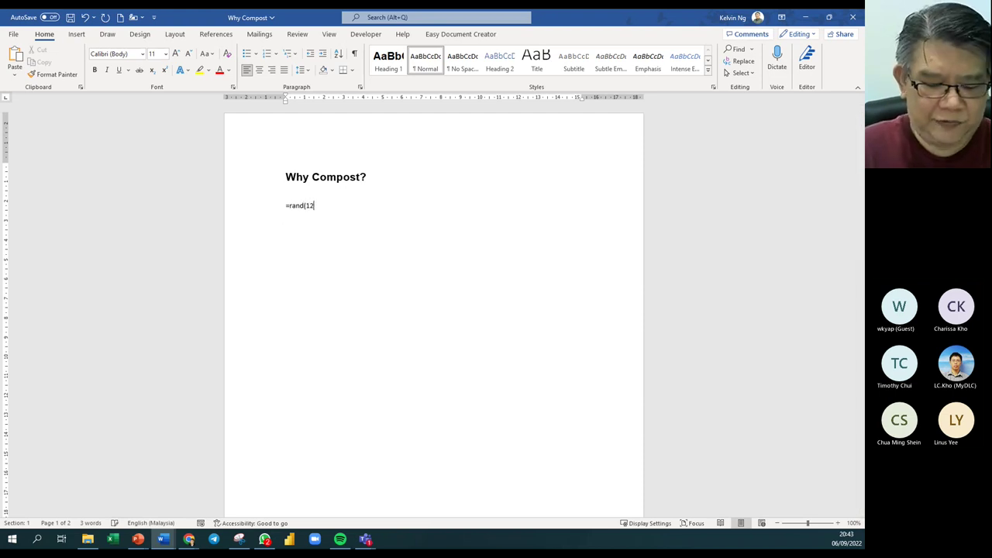
{"action": "type", "text": ",9)"}
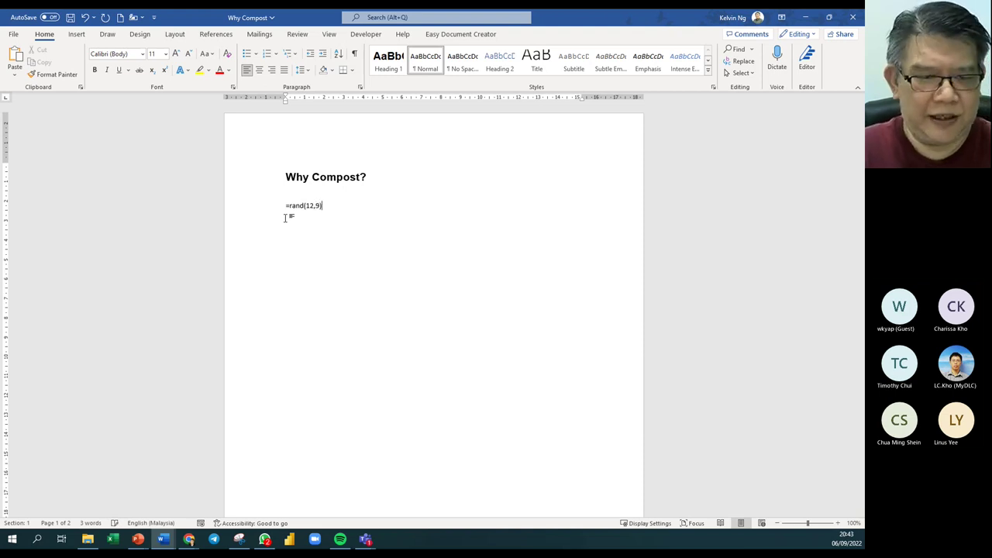
{"action": "key", "text": "BackSpace"}
{"action": "key", "text": "BackSpace"}
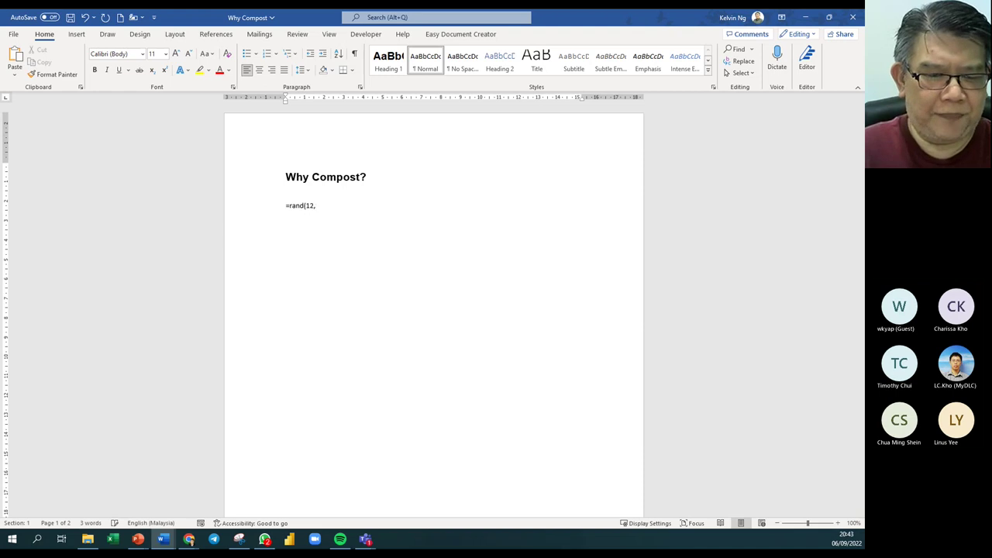
{"action": "type", "text": "9)"}
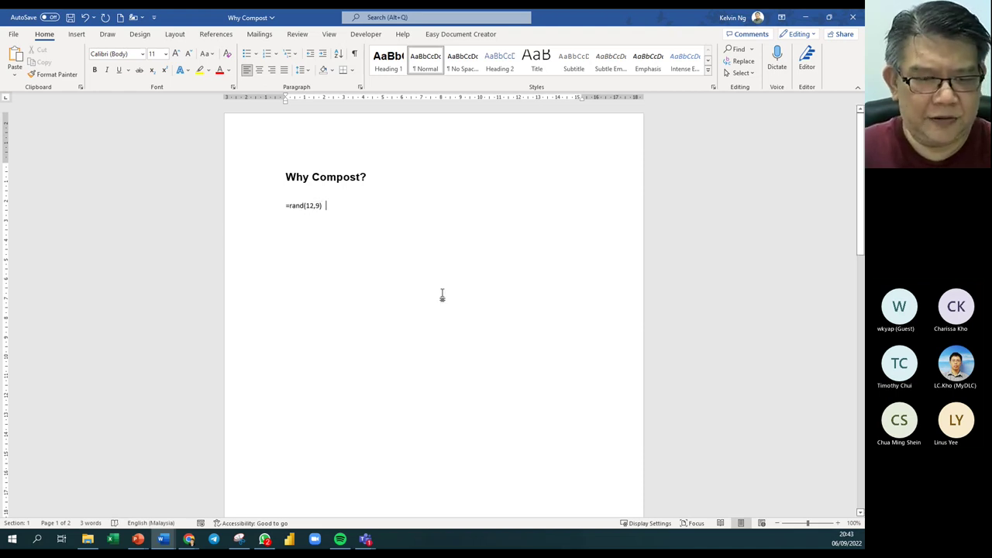
Step: Generate the filler text from the formula with formatting marks shown, and remove the empty paragraph under the heading
{"action": "left_click", "coordinate": [264, 194]}
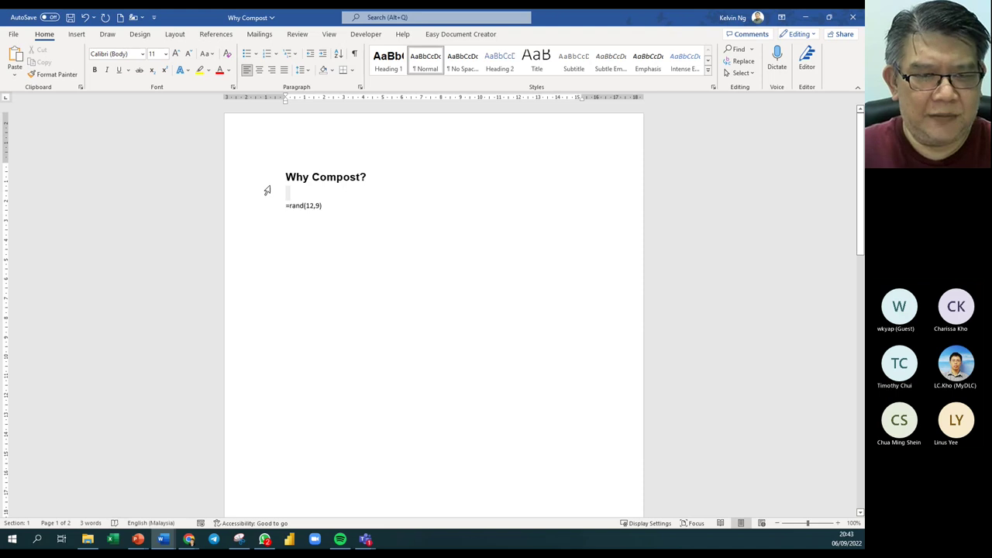
{"action": "left_click", "coordinate": [354, 53]}
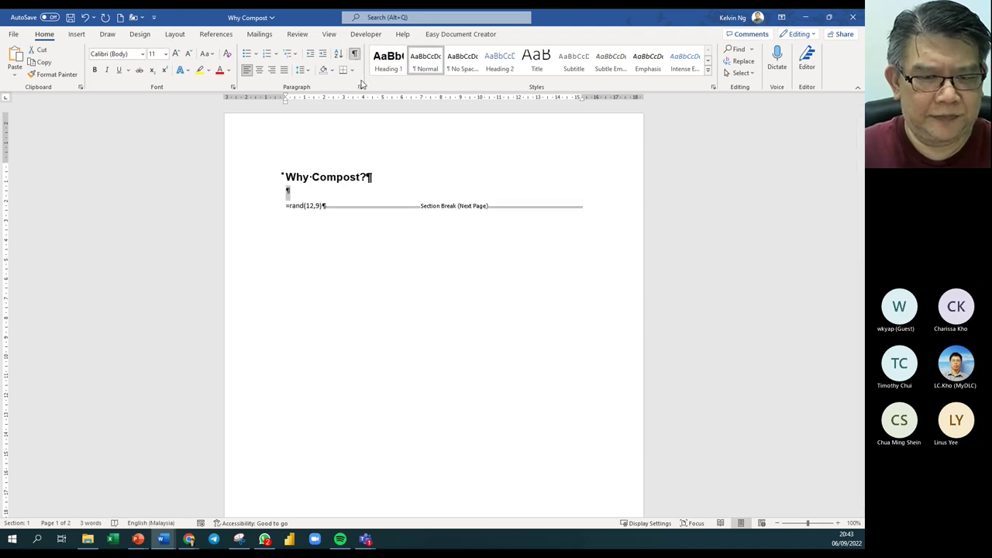
{"action": "left_click", "coordinate": [327, 204]}
{"action": "key", "text": "Return"}
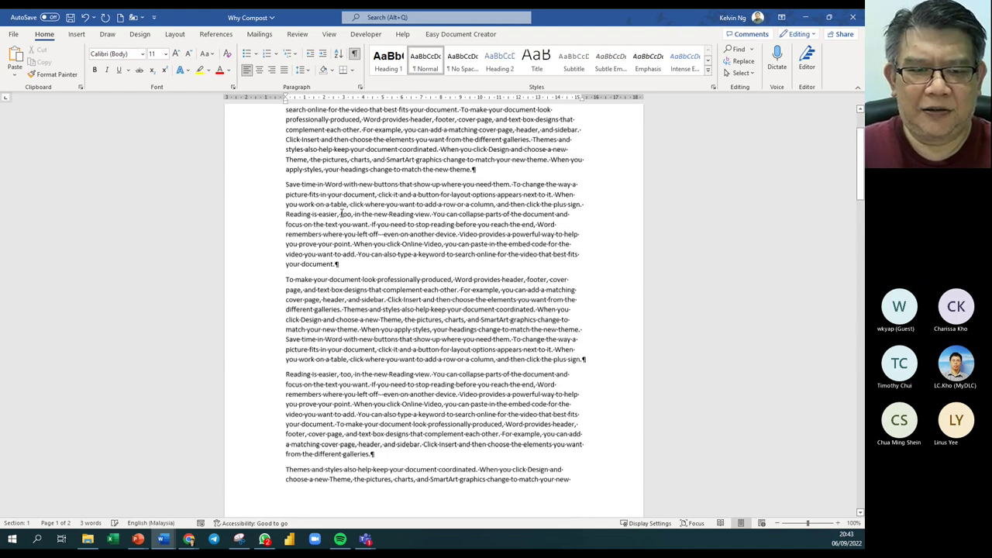
{"action": "key", "text": "ctrl+Home"}
{"action": "key", "text": "Delete"}
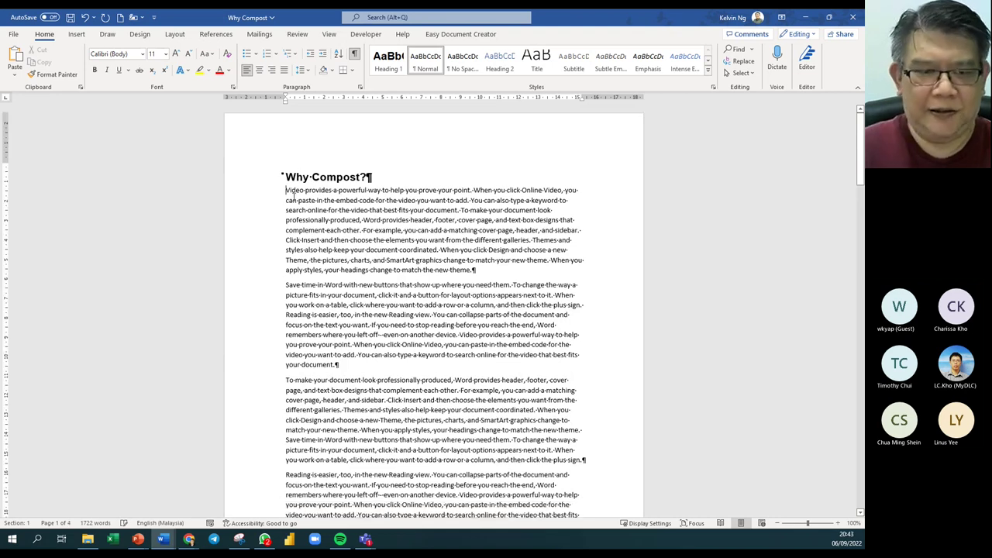
Step: Look through the filler paragraphs of the Why Compost document from the heading to the section break, selecting one paragraph as an example
{"action": "scroll", "coordinate": [294, 196], "scroll_direction": "down", "scroll_amount": 15}
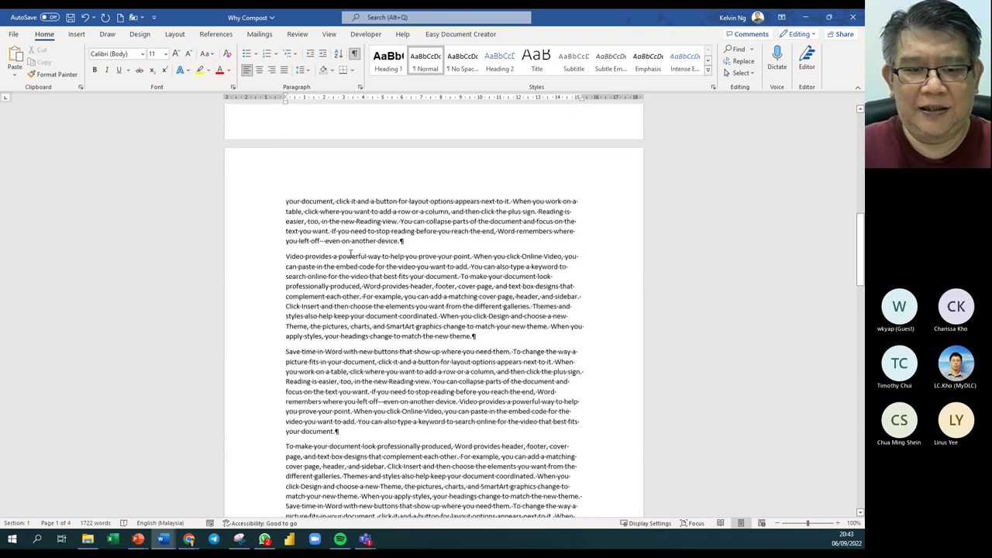
{"action": "scroll", "coordinate": [351, 254], "scroll_direction": "up", "scroll_amount": 10}
{"action": "scroll", "coordinate": [350, 253], "scroll_direction": "down", "scroll_amount": 20}
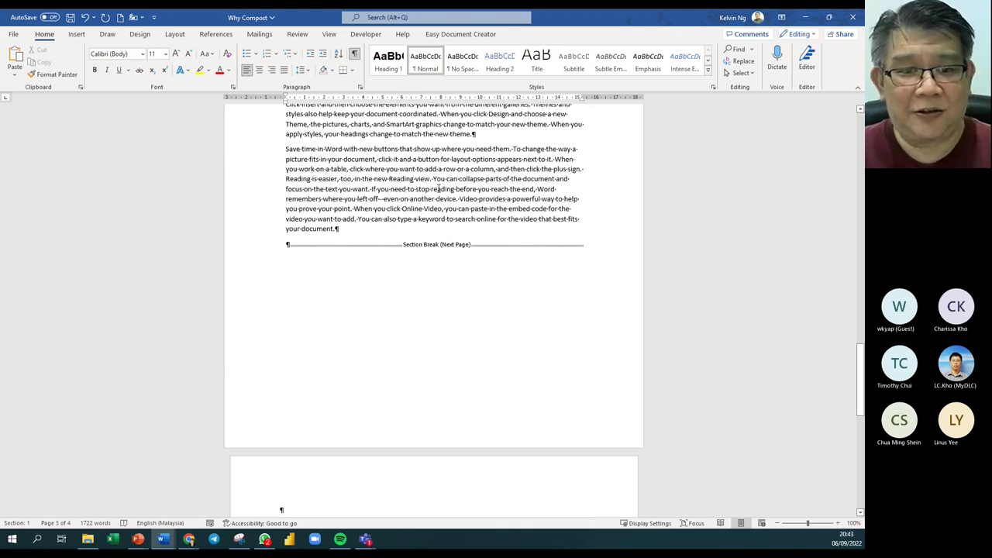
{"action": "scroll", "coordinate": [432, 179], "scroll_direction": "up", "scroll_amount": 20}
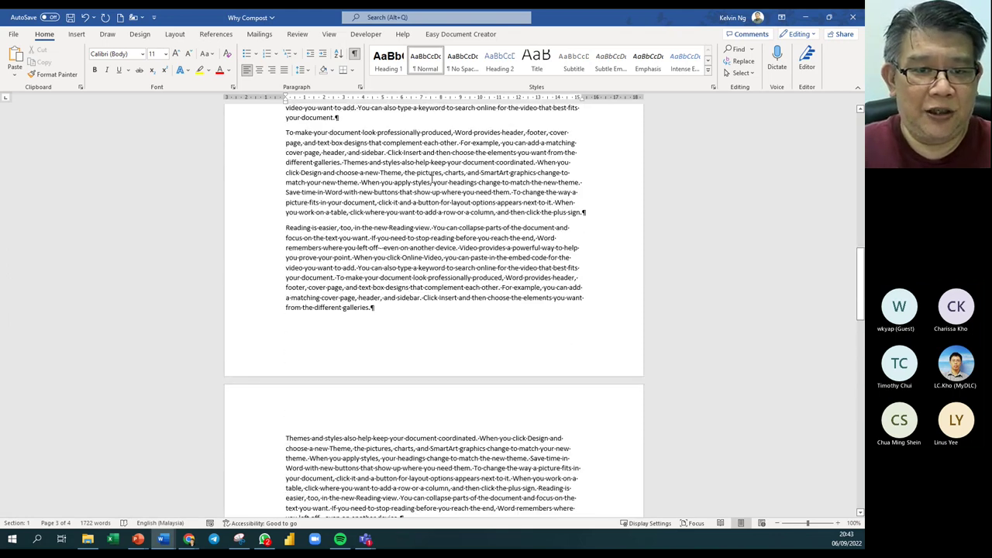
{"action": "scroll", "coordinate": [432, 179], "scroll_direction": "up", "scroll_amount": 1}
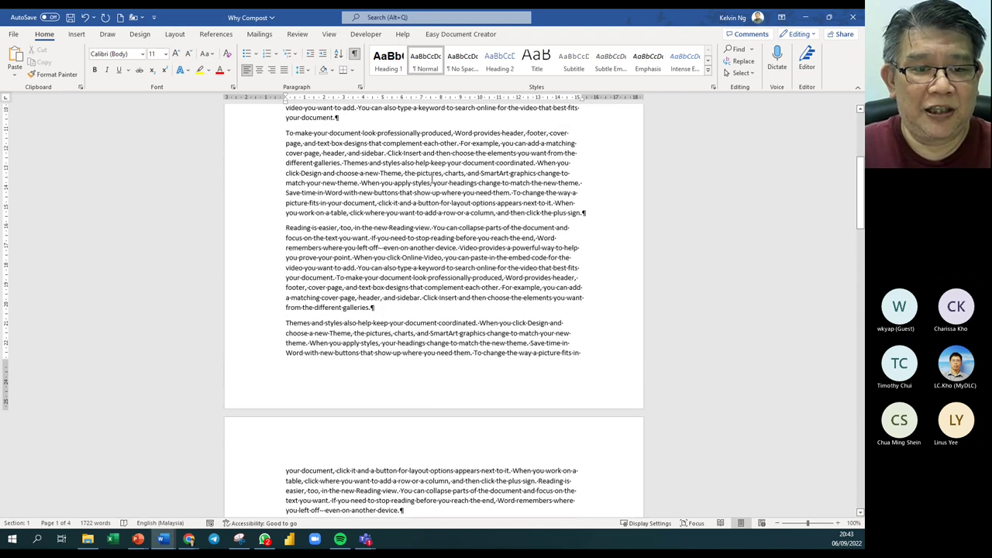
{"action": "scroll", "coordinate": [432, 179], "scroll_direction": "up", "scroll_amount": 6}
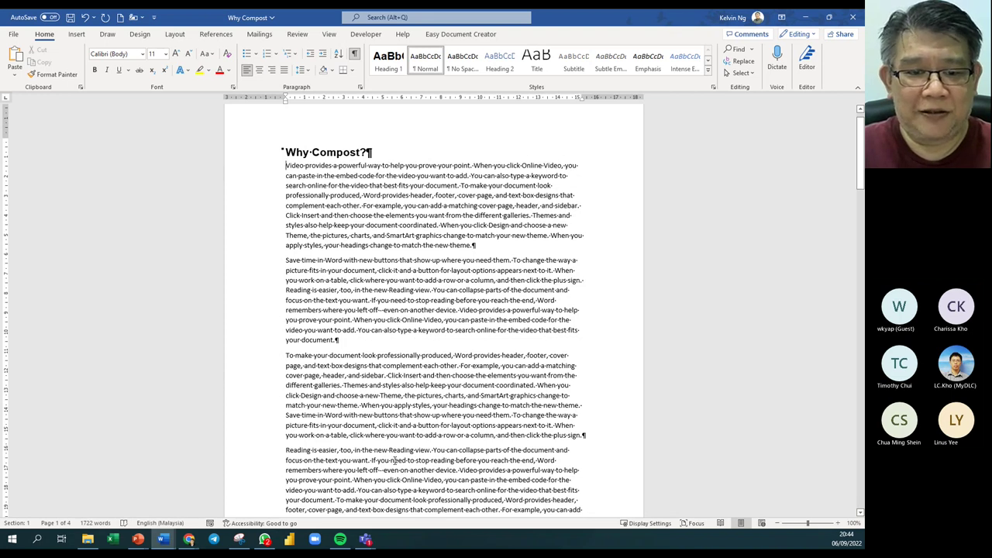
{"action": "scroll", "coordinate": [397, 457], "scroll_direction": "down", "scroll_amount": 3}
{"action": "scroll", "coordinate": [401, 444], "scroll_direction": "down", "scroll_amount": 18}
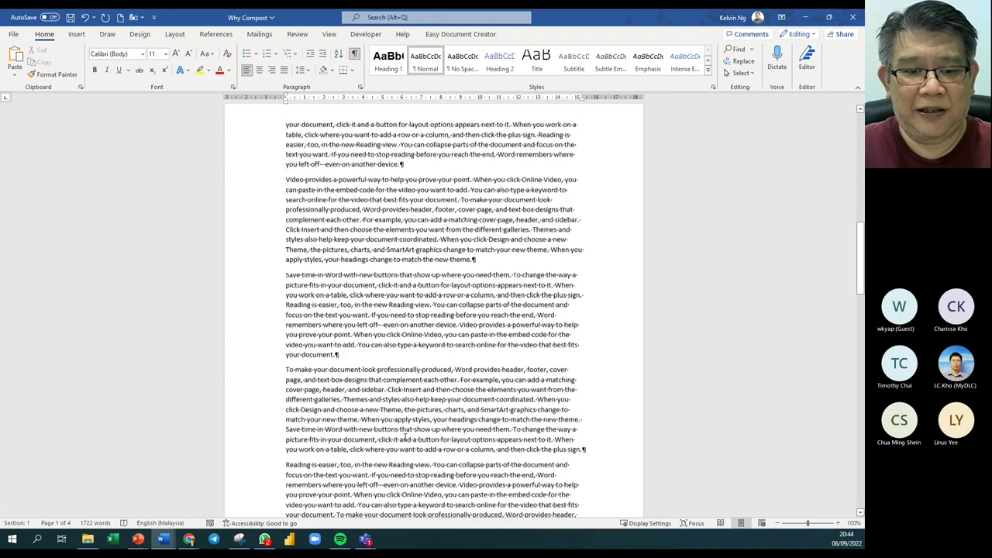
{"action": "scroll", "coordinate": [403, 418], "scroll_direction": "down", "scroll_amount": 2}
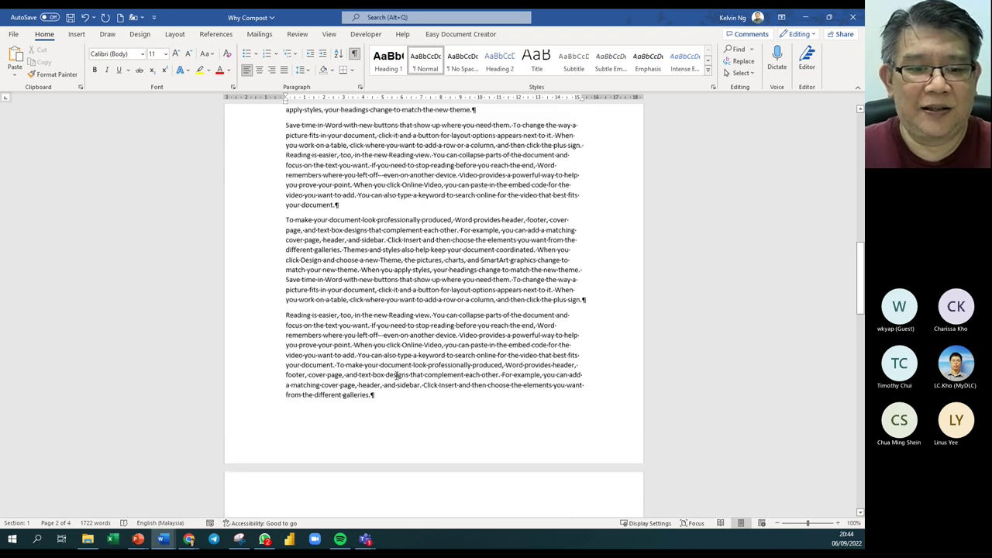
{"action": "scroll", "coordinate": [396, 375], "scroll_direction": "up", "scroll_amount": 5}
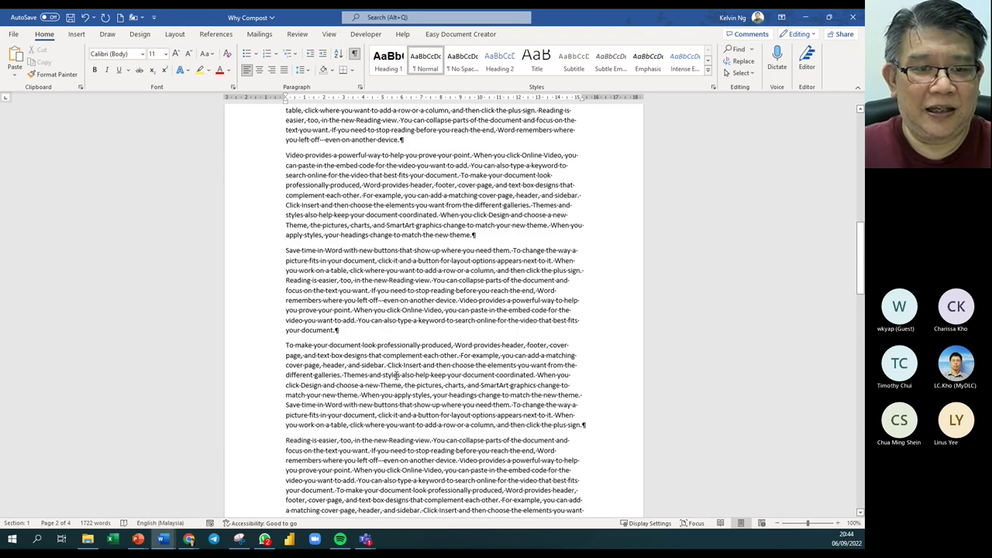
{"action": "left_click_drag", "start_coordinate": [287, 155], "coordinate": [394, 235]}
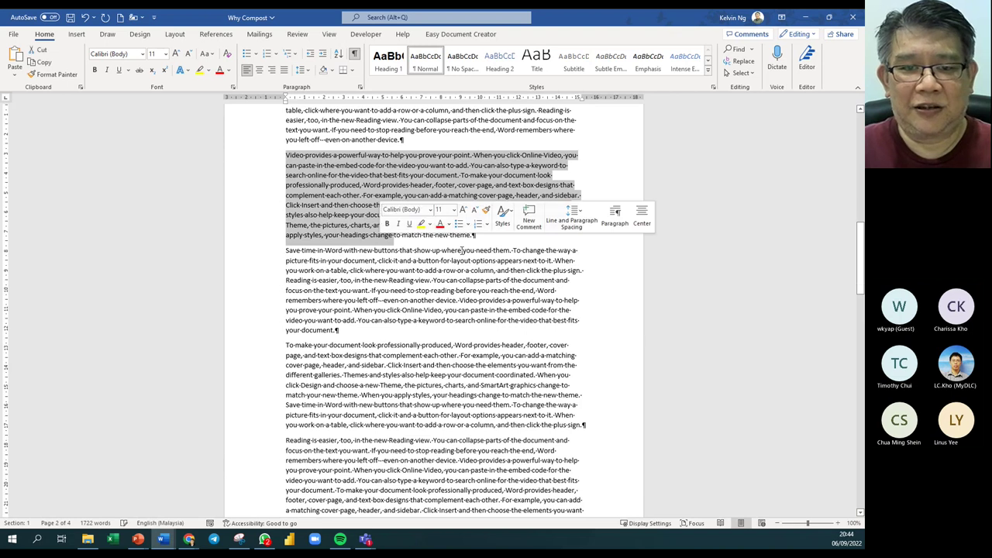
{"action": "scroll", "coordinate": [463, 250], "scroll_direction": "up", "scroll_amount": 3}
{"action": "scroll", "coordinate": [463, 250], "scroll_direction": "up", "scroll_amount": 18}
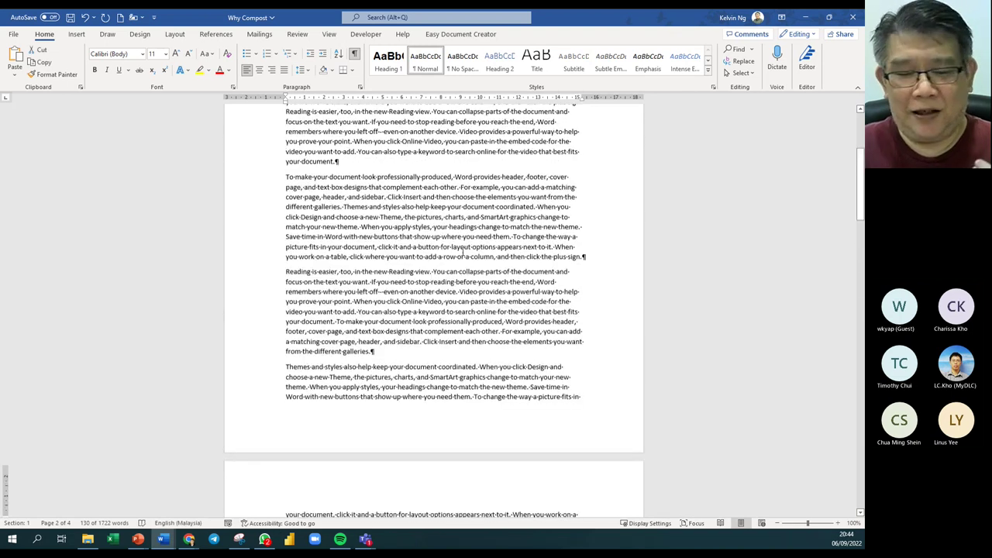
{"action": "scroll", "coordinate": [462, 251], "scroll_direction": "up", "scroll_amount": 2}
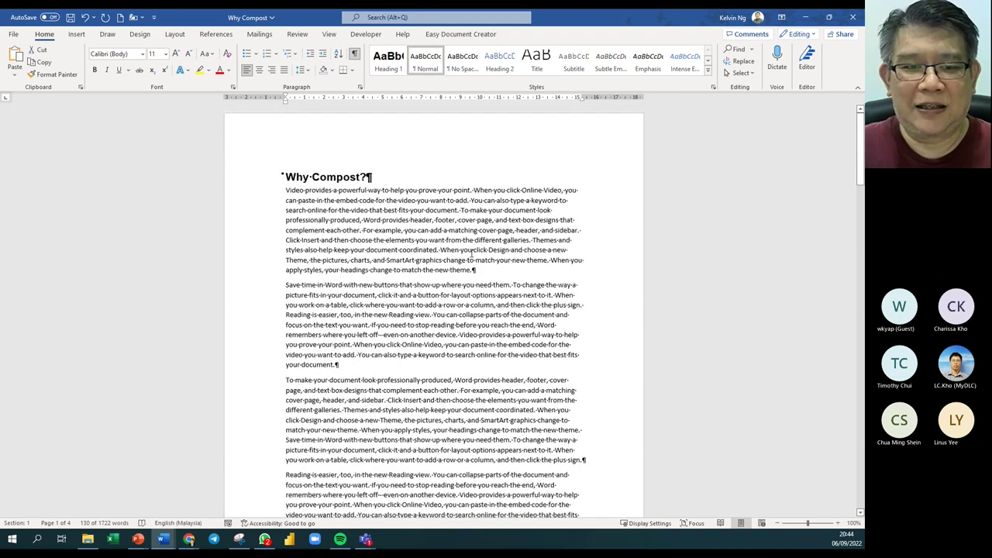
{"action": "scroll", "coordinate": [392, 233], "scroll_direction": "down", "scroll_amount": 3}
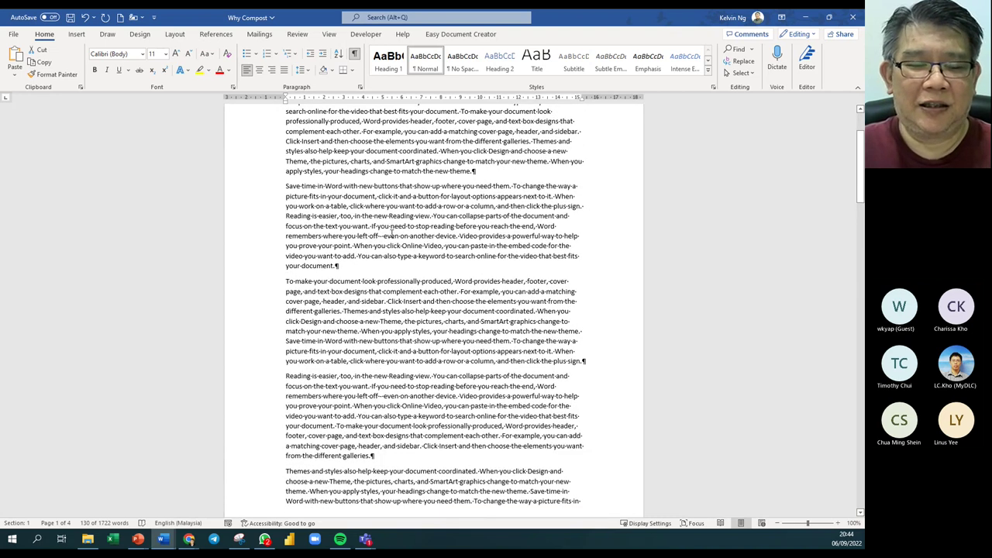
Step: Delete the surplus filler paragraphs of the Why Compost document, from the fourth paragraph through the last one before the section break
{"action": "scroll", "coordinate": [392, 233], "scroll_direction": "down", "scroll_amount": 3}
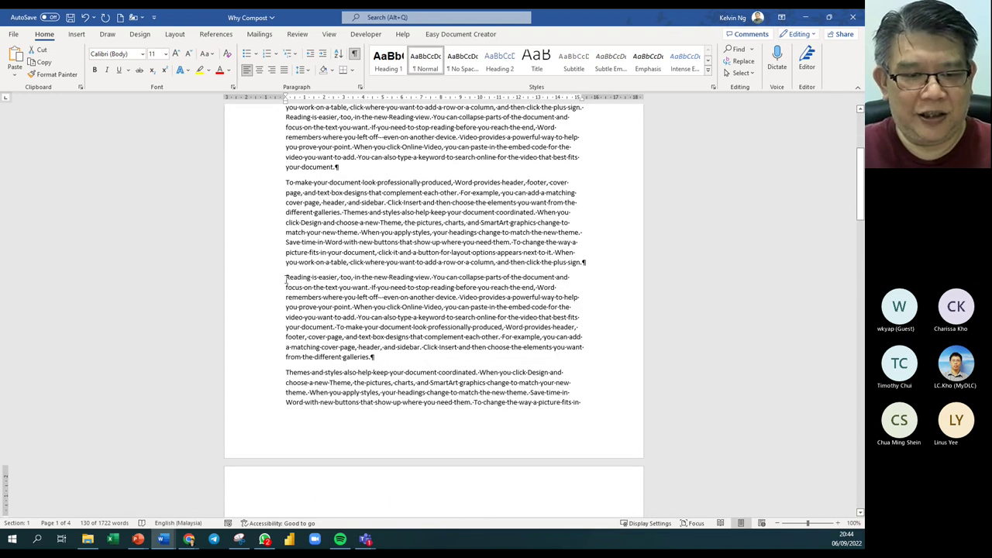
{"action": "key", "text": "ctrl+a"}
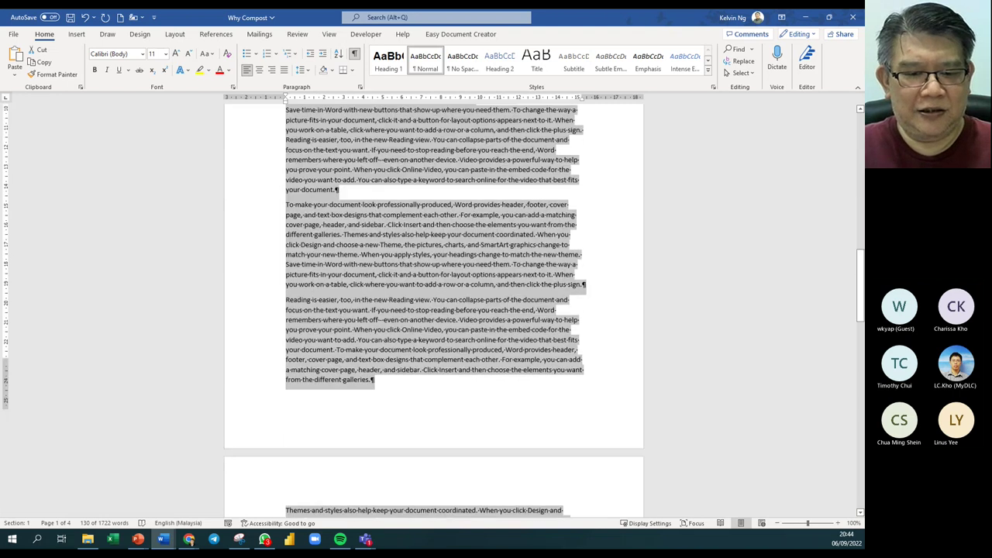
{"action": "scroll", "coordinate": [279, 491], "scroll_direction": "down", "scroll_amount": 20}
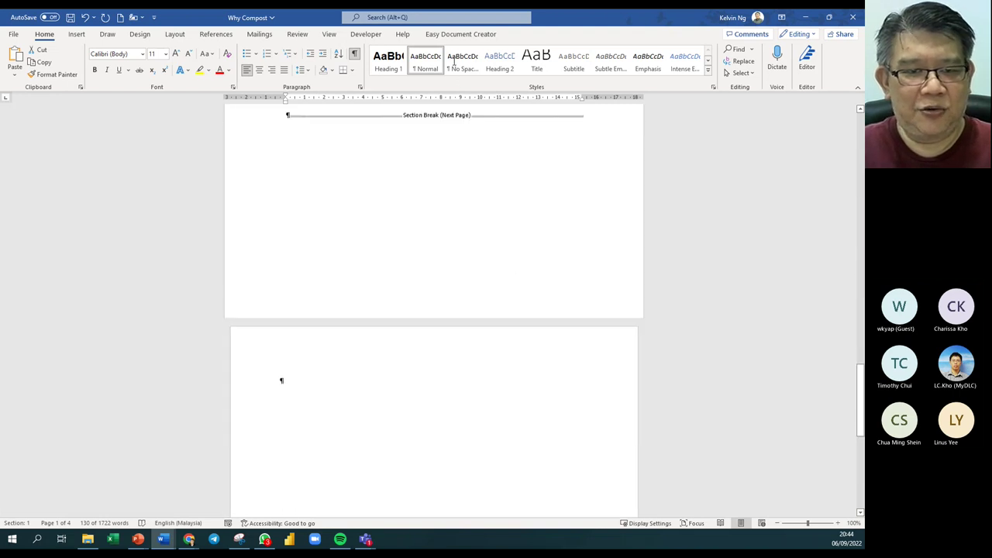
{"action": "scroll", "coordinate": [357, 256], "scroll_direction": "up", "scroll_amount": 4}
{"action": "left_click", "coordinate": [355, 253], "text": "shift"}
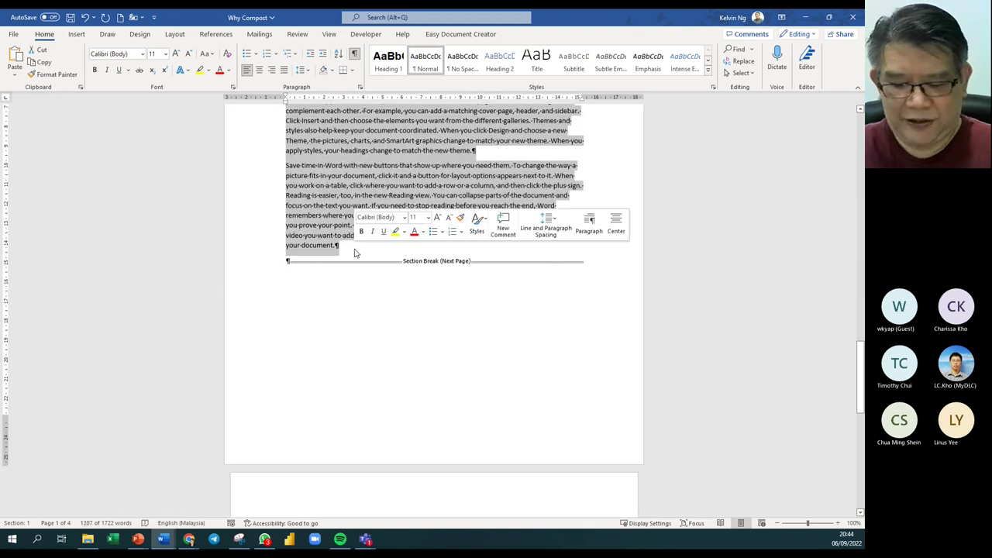
{"action": "key", "text": "Delete"}
{"action": "scroll", "coordinate": [477, 361], "scroll_direction": "up", "scroll_amount": 3}
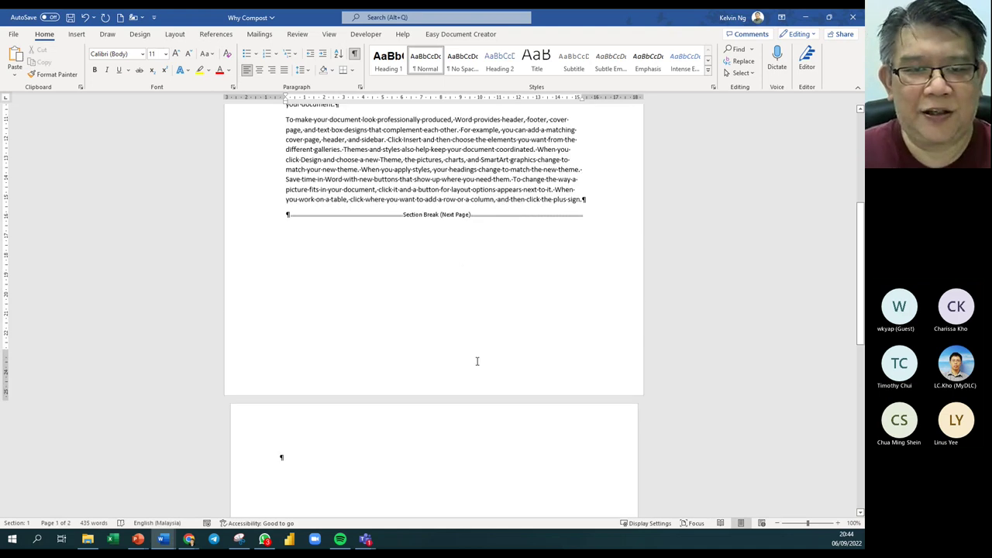
{"action": "scroll", "coordinate": [477, 361], "scroll_direction": "up", "scroll_amount": 6}
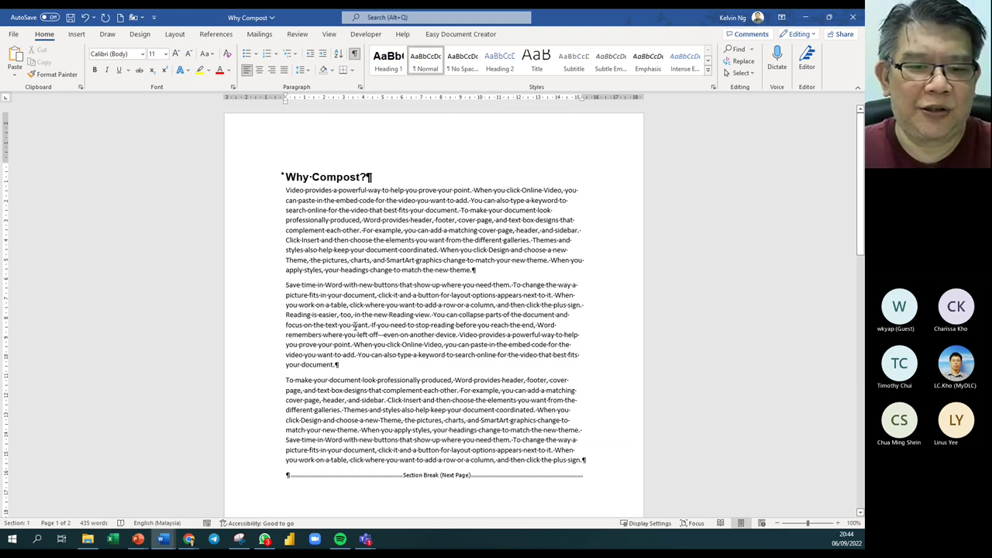
Step: Save and close the Why Compost document, and review its filler text in the Using Outline master document
{"action": "left_click", "coordinate": [69, 17]}
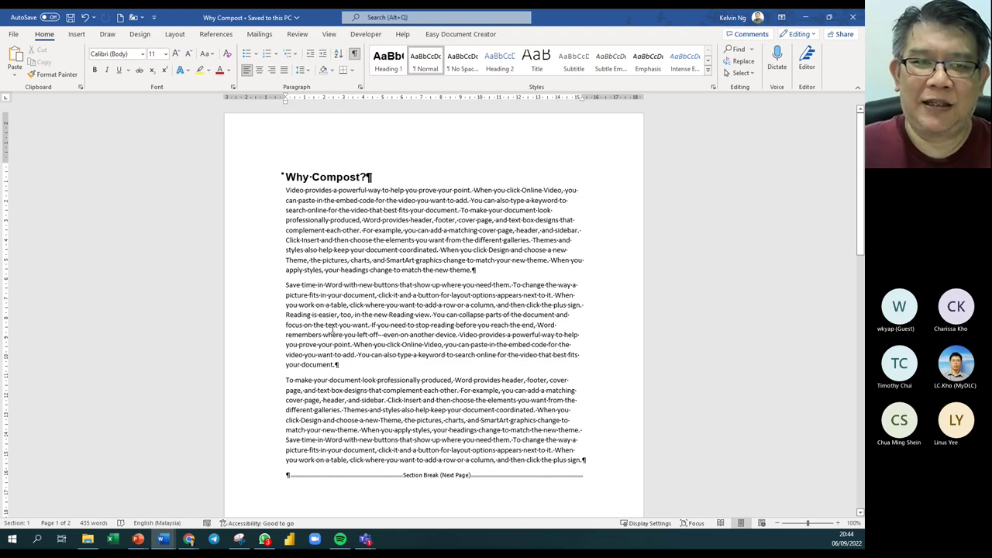
{"action": "left_click", "coordinate": [853, 17]}
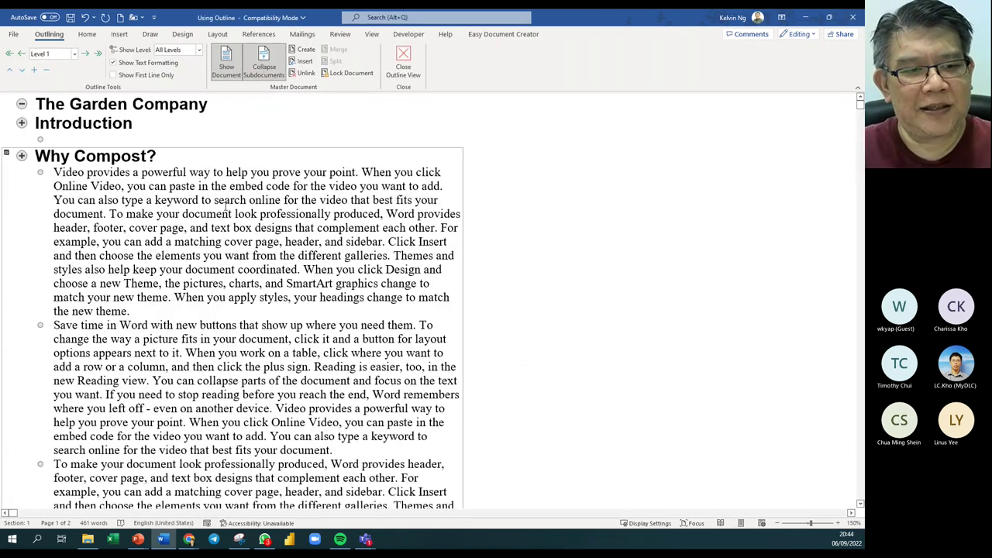
{"action": "scroll", "coordinate": [225, 206], "scroll_direction": "down", "scroll_amount": 3}
{"action": "scroll", "coordinate": [266, 245], "scroll_direction": "up", "scroll_amount": 3}
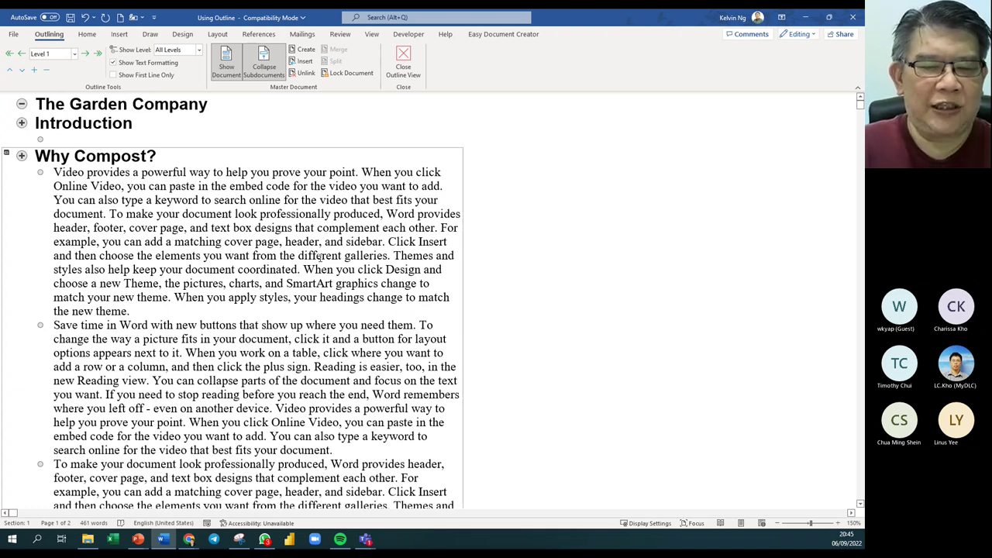
Step: Open the What Is a Compost Pile subdocument file and add two blank lines below its heading
{"action": "scroll", "coordinate": [318, 258], "scroll_direction": "down", "scroll_amount": 8}
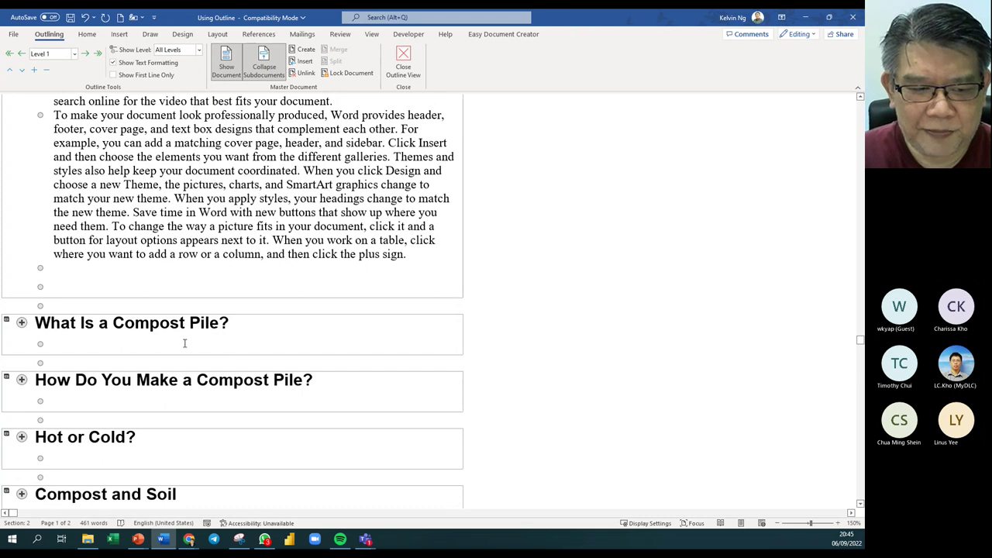
{"action": "left_click", "coordinate": [88, 540]}
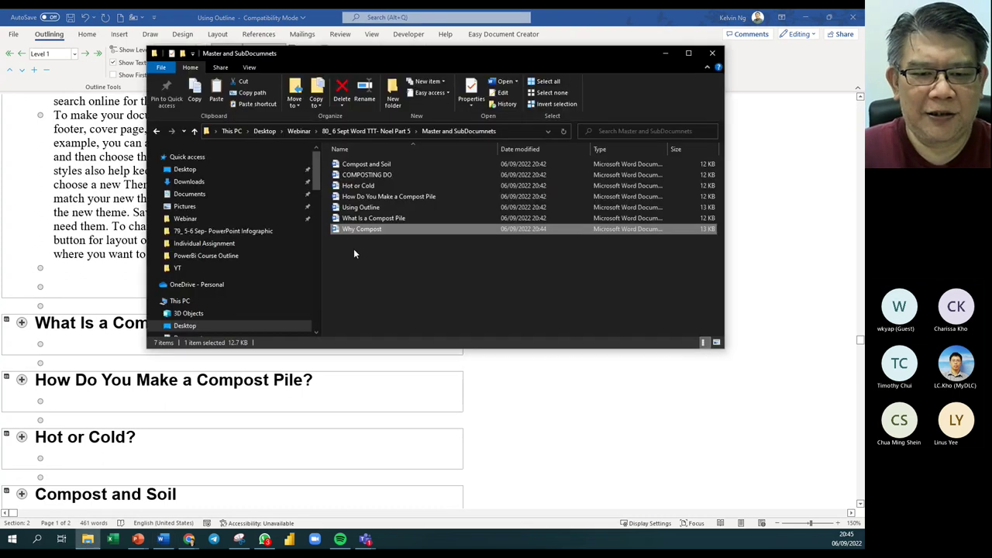
{"action": "left_click", "coordinate": [392, 219]}
{"action": "left_click_drag", "start_coordinate": [392, 220], "coordinate": [371, 222]}
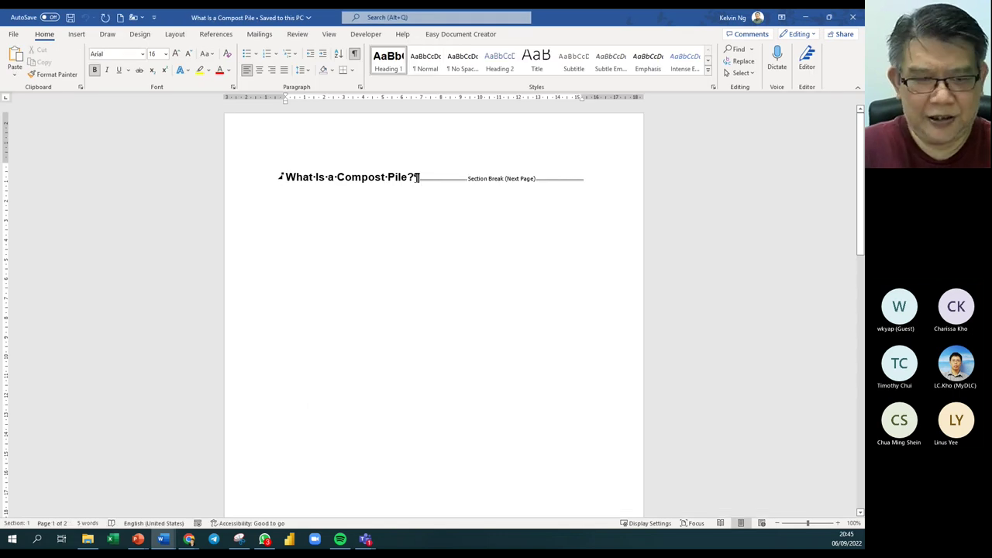
{"action": "key", "text": "Return"}
{"action": "key", "text": "Return"}
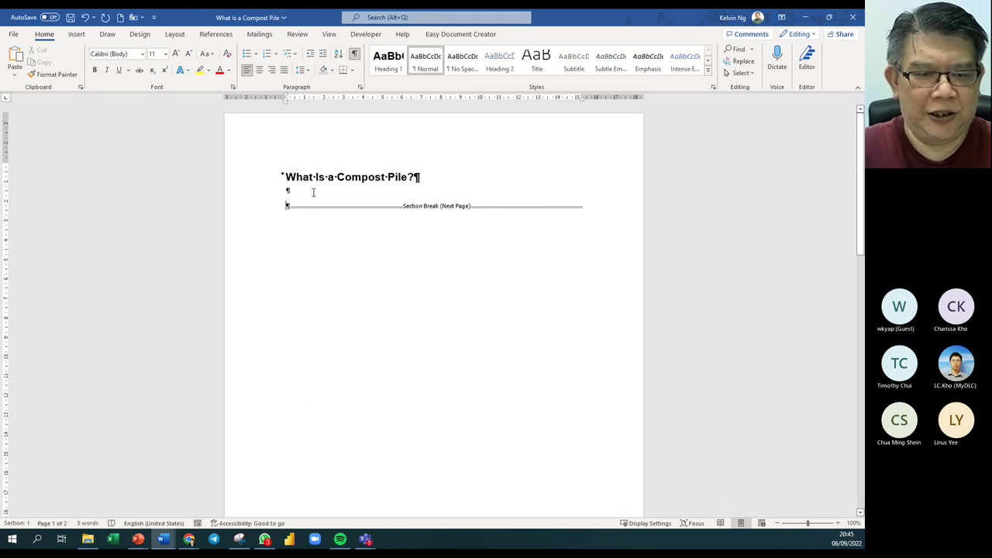
Step: Generate filler text below the "What Is a Compost Pile?" heading with the formula =rand(4,6)
{"action": "type", "text": "=rand"}
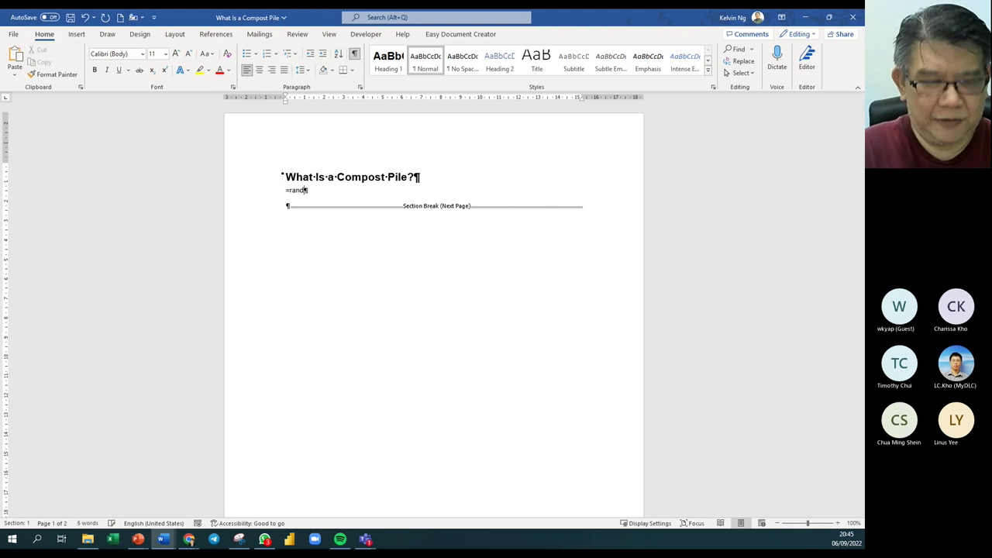
{"action": "type", "text": "("}
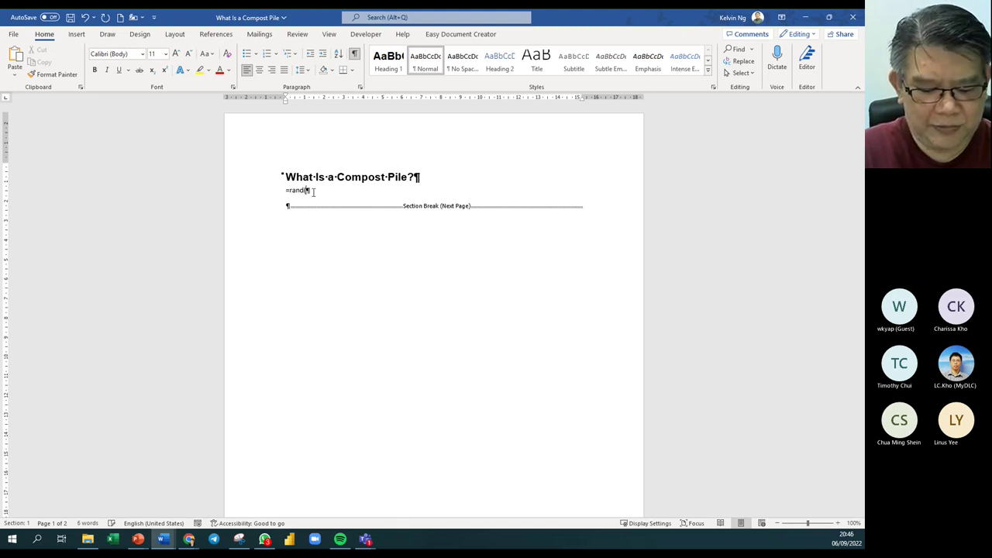
{"action": "type", "text": "4,"}
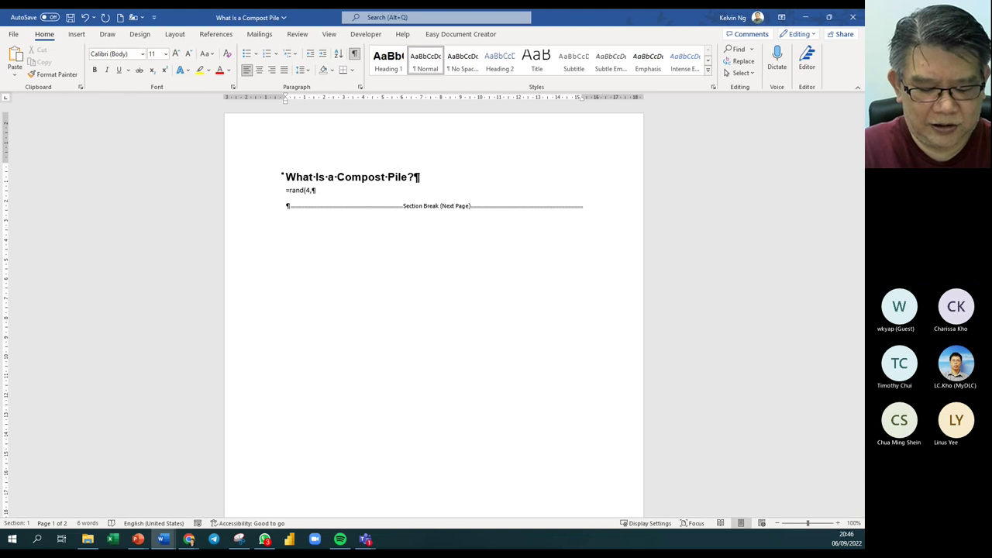
{"action": "type", "text": "6)"}
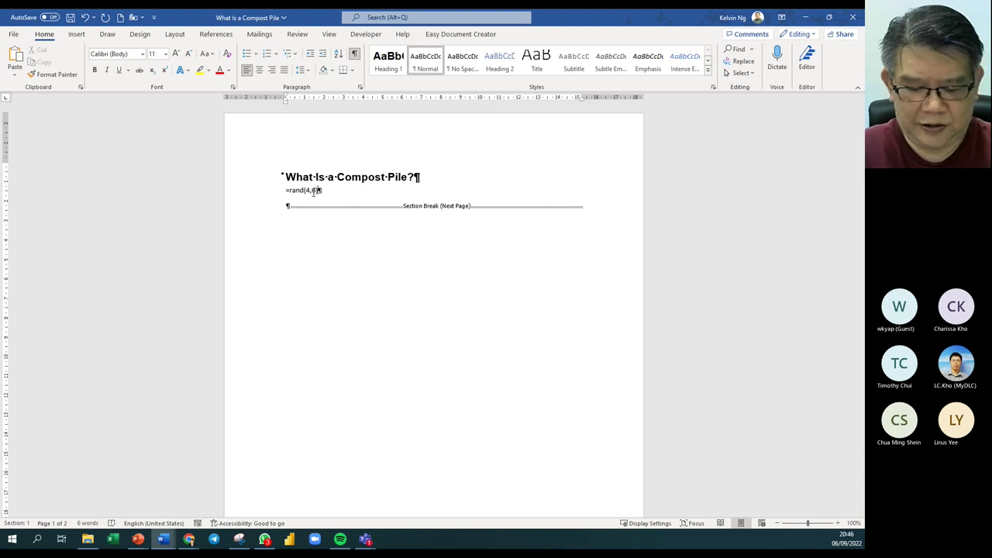
{"action": "key", "text": "Return"}
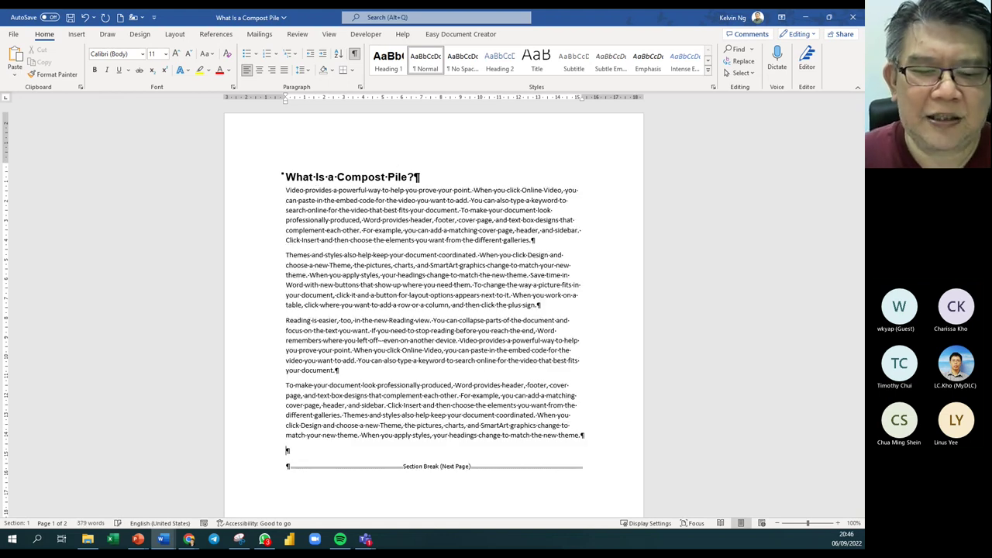
Step: Insert the stock image of olive branches at sunset on a new line after the first filler paragraph
{"action": "left_click", "coordinate": [545, 239]}
{"action": "key", "text": "Return"}
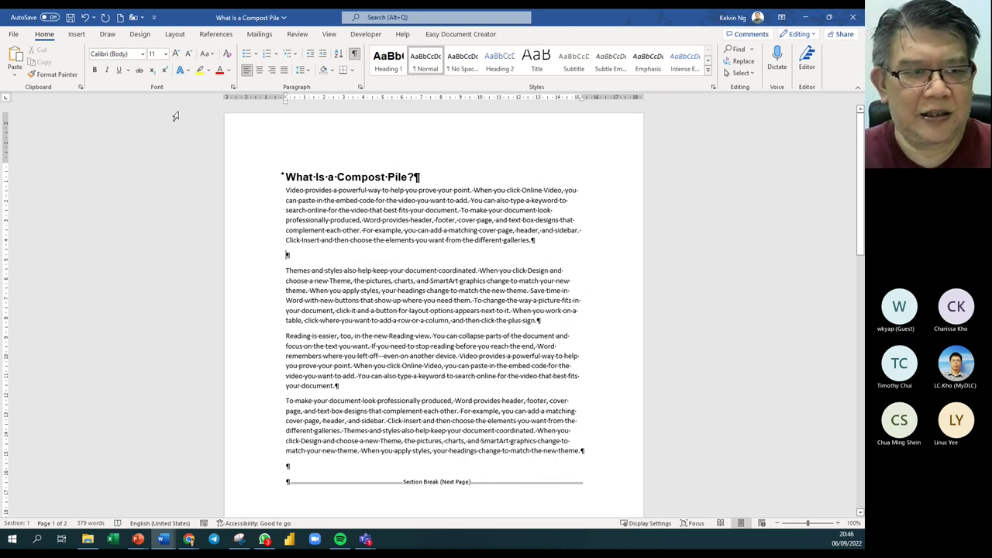
{"action": "left_click", "coordinate": [78, 35]}
{"action": "left_click", "coordinate": [118, 68]}
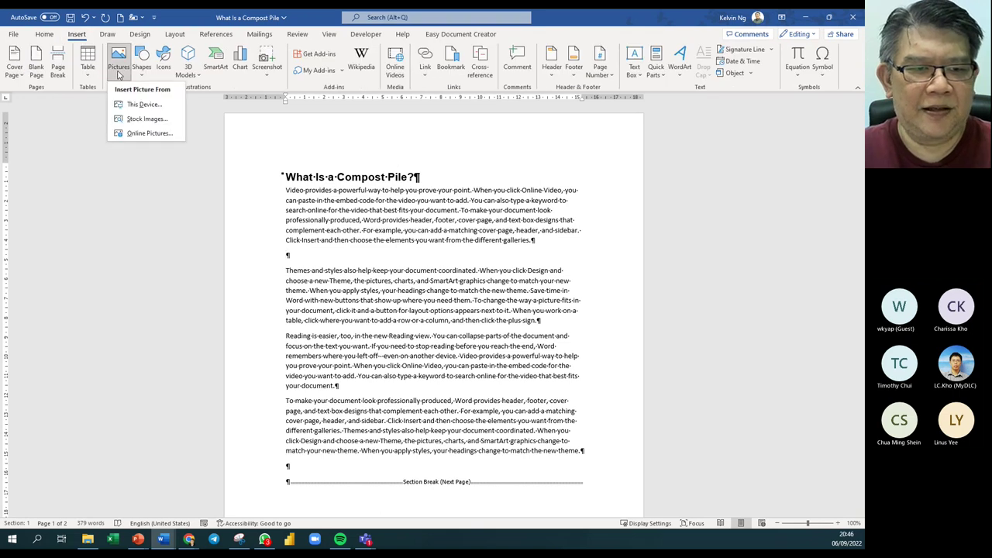
{"action": "left_click", "coordinate": [159, 118]}
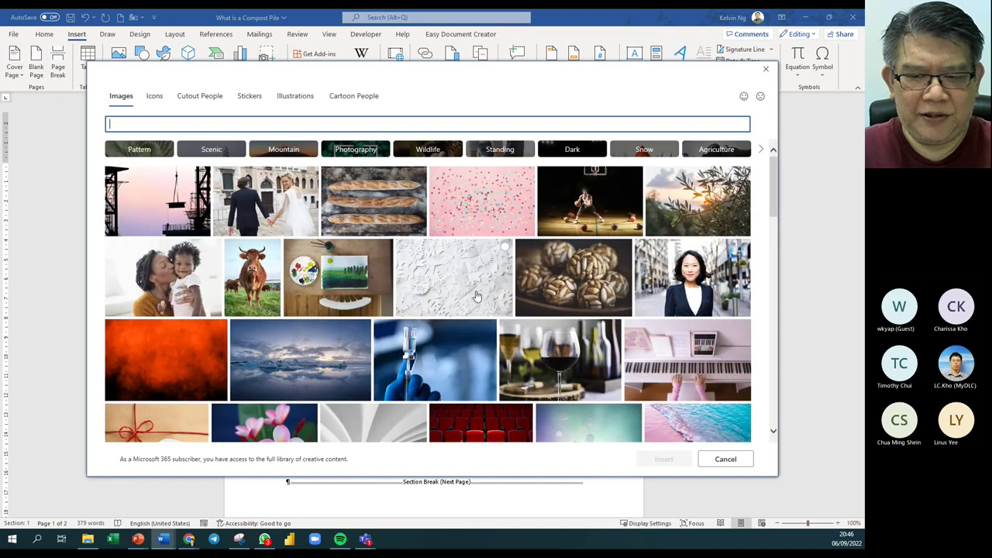
{"action": "left_click", "coordinate": [698, 214]}
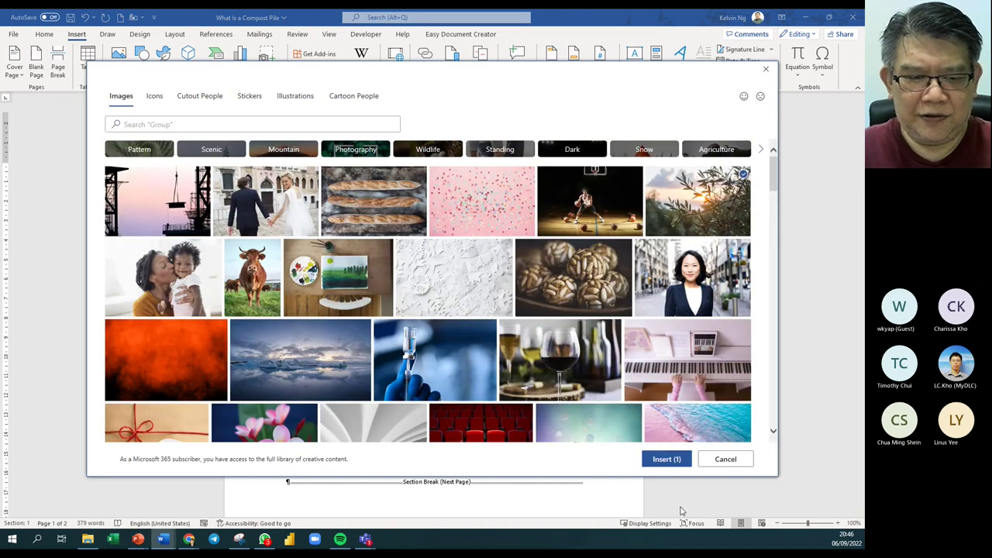
{"action": "left_click", "coordinate": [666, 459]}
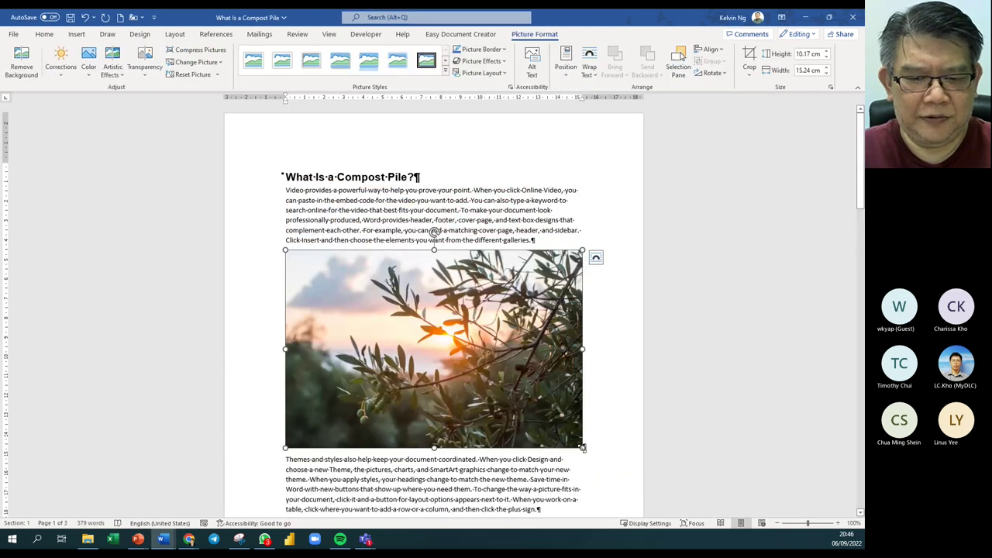
Step: Shrink the olive-branch picture to about 5.3 cm high by 7.94 cm wide, and save and close the document
{"action": "left_click_drag", "start_coordinate": [580, 450], "coordinate": [440, 353]}
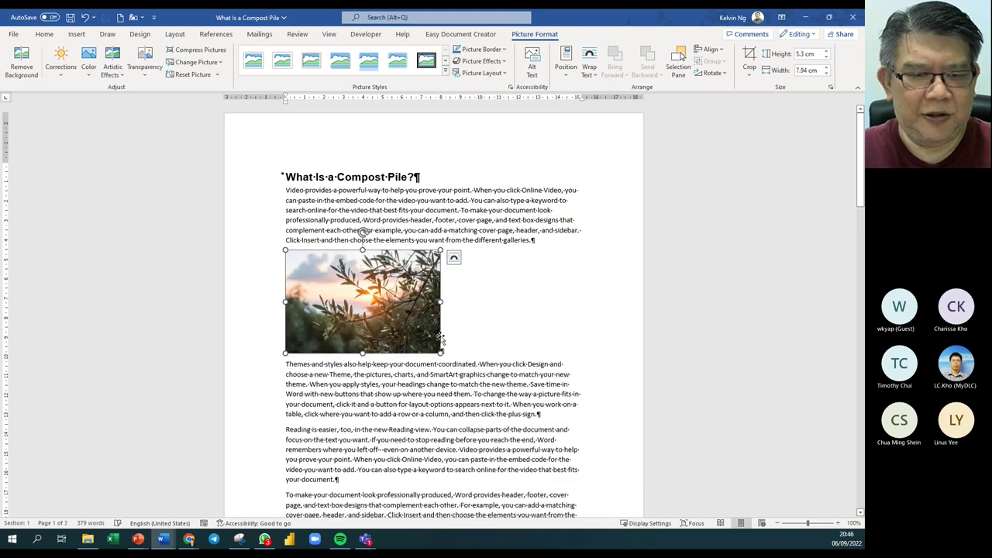
{"action": "left_click", "coordinate": [437, 383]}
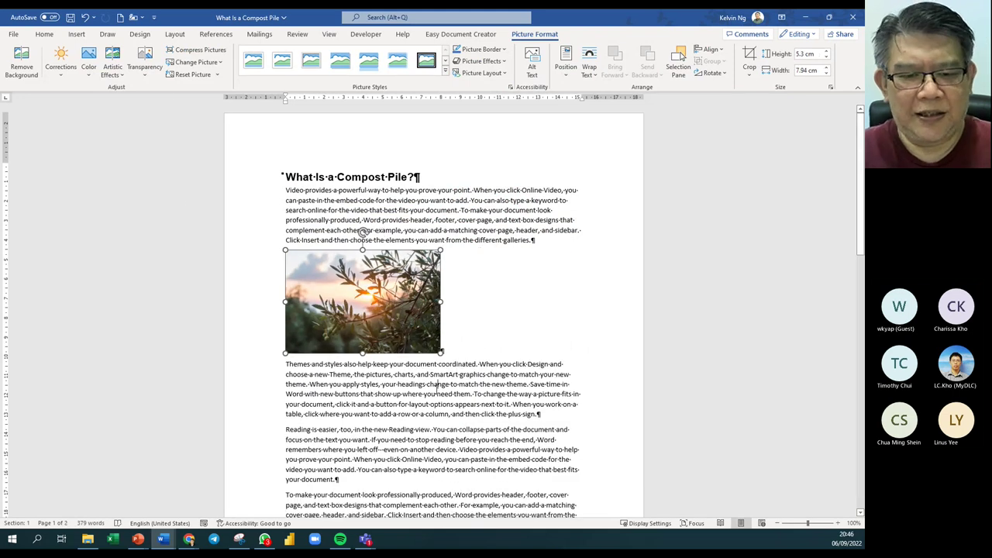
{"action": "left_click", "coordinate": [70, 17]}
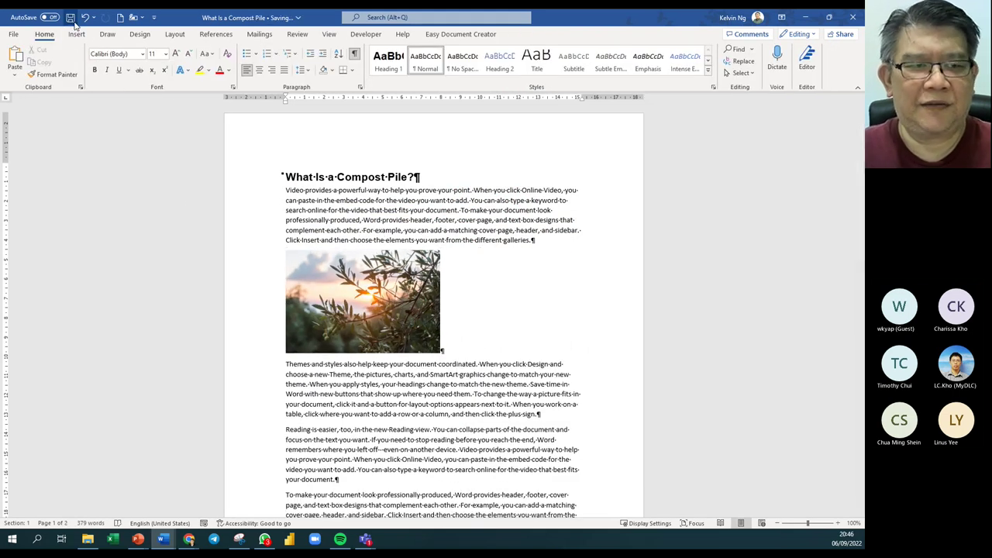
{"action": "left_click", "coordinate": [852, 17]}
Step: Examine the picture under "What Is a Compost Pile?" in the master document, first in Outline view and again in Print Layout
{"action": "scroll", "coordinate": [232, 295], "scroll_direction": "down", "scroll_amount": 4}
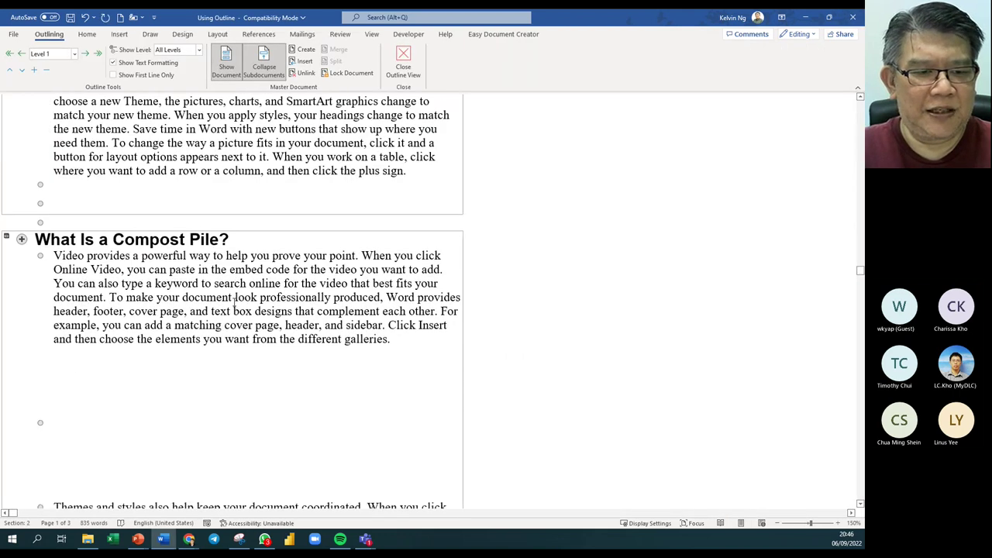
{"action": "scroll", "coordinate": [233, 294], "scroll_direction": "down", "scroll_amount": 2}
{"action": "left_click", "coordinate": [233, 290]}
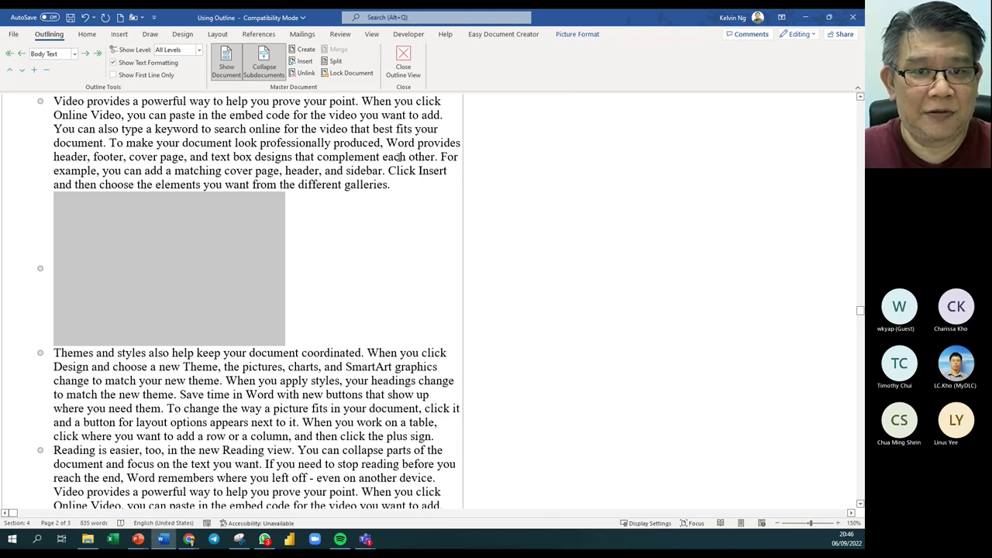
{"action": "left_click", "coordinate": [404, 66]}
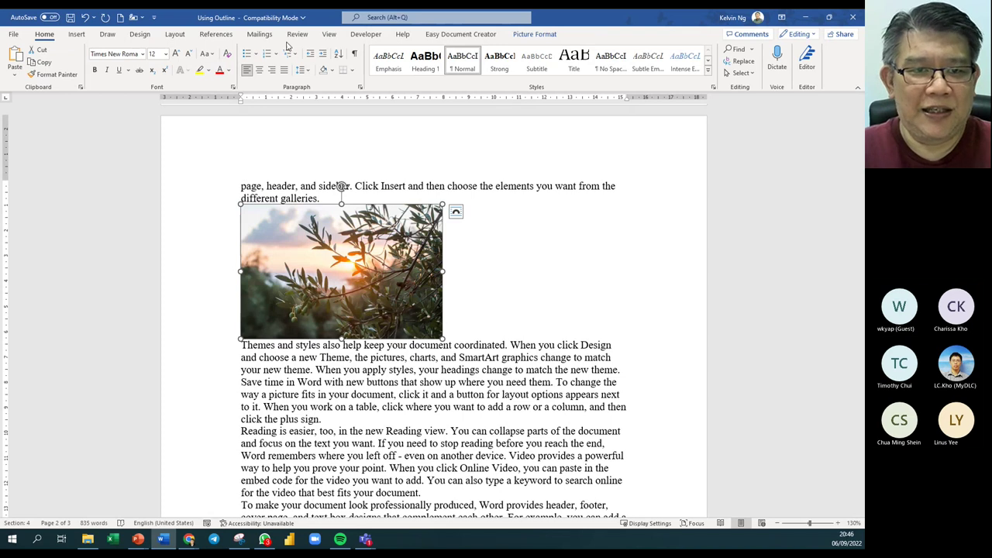
Step: Return the Using Outline document to Outline view, check the picture's place, and display the master document's subdocument boundaries and tools
{"action": "left_click", "coordinate": [329, 34]}
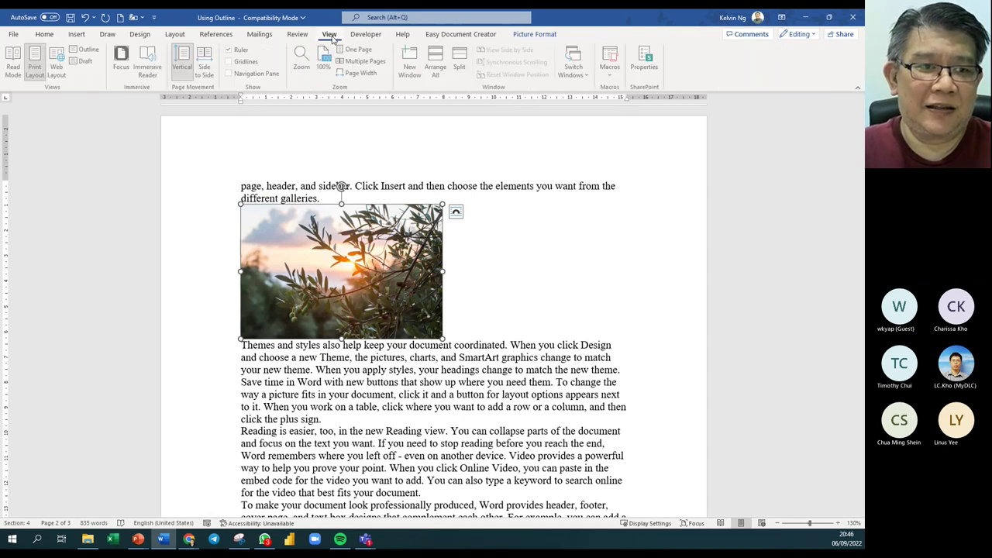
{"action": "left_click", "coordinate": [116, 52]}
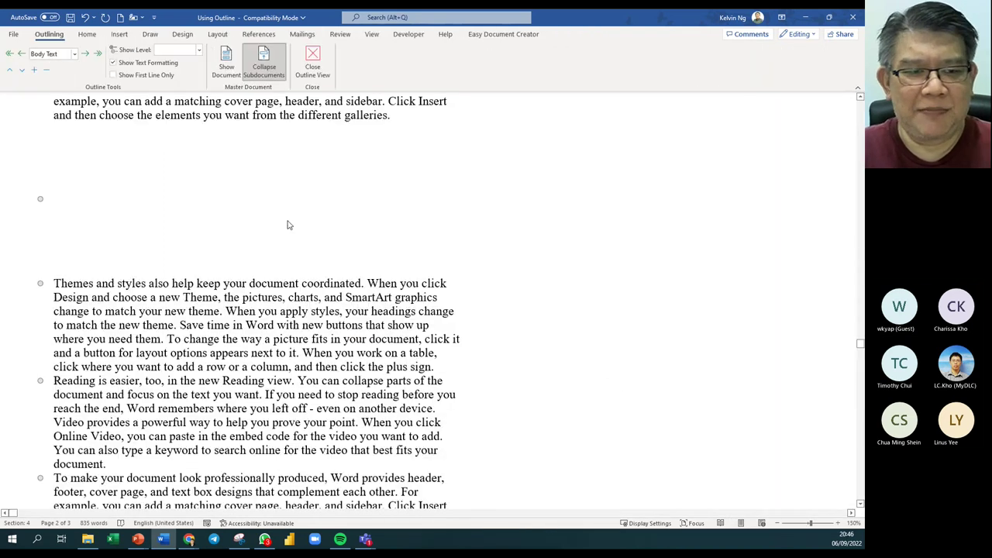
{"action": "left_click", "coordinate": [172, 201]}
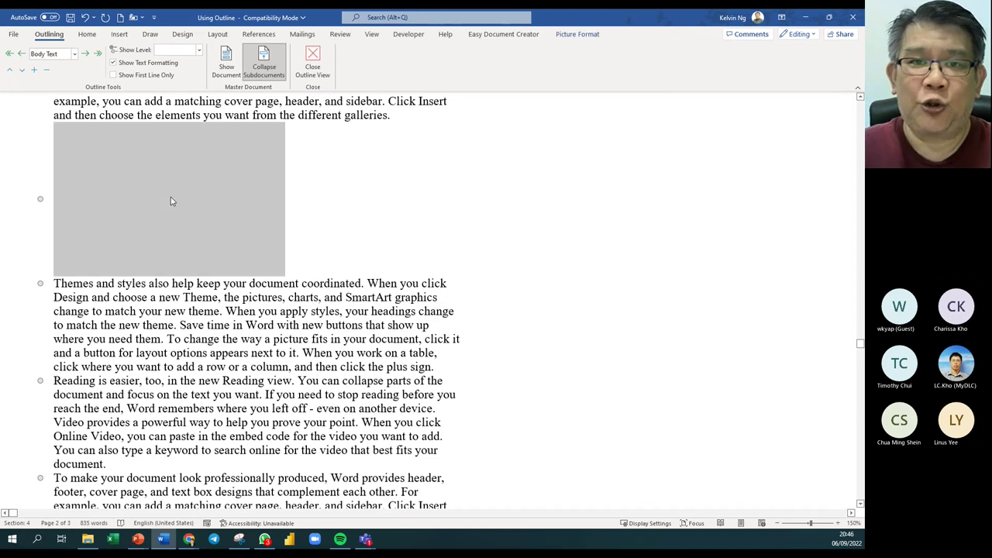
{"action": "left_click", "coordinate": [324, 235]}
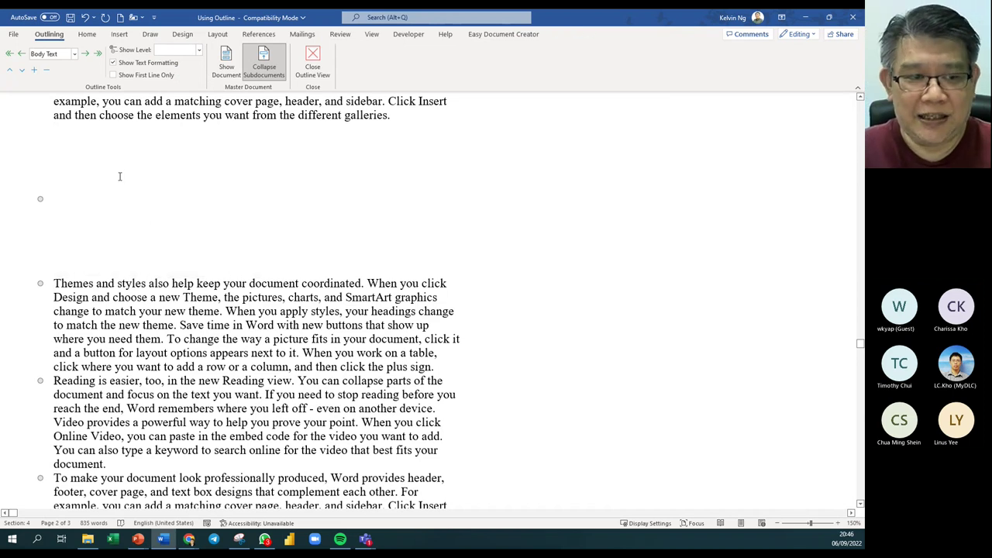
{"action": "scroll", "coordinate": [233, 159], "scroll_direction": "up", "scroll_amount": 1}
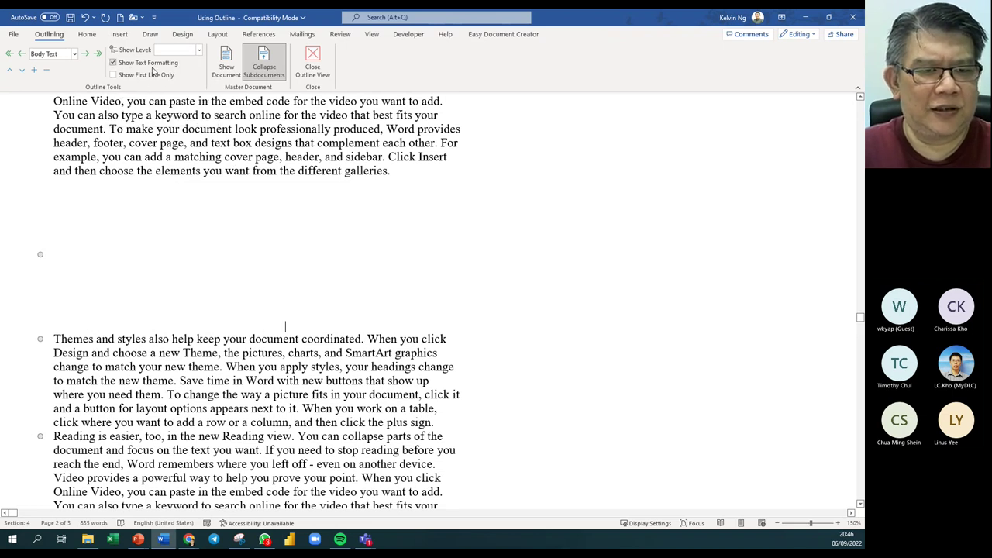
{"action": "left_click", "coordinate": [228, 70]}
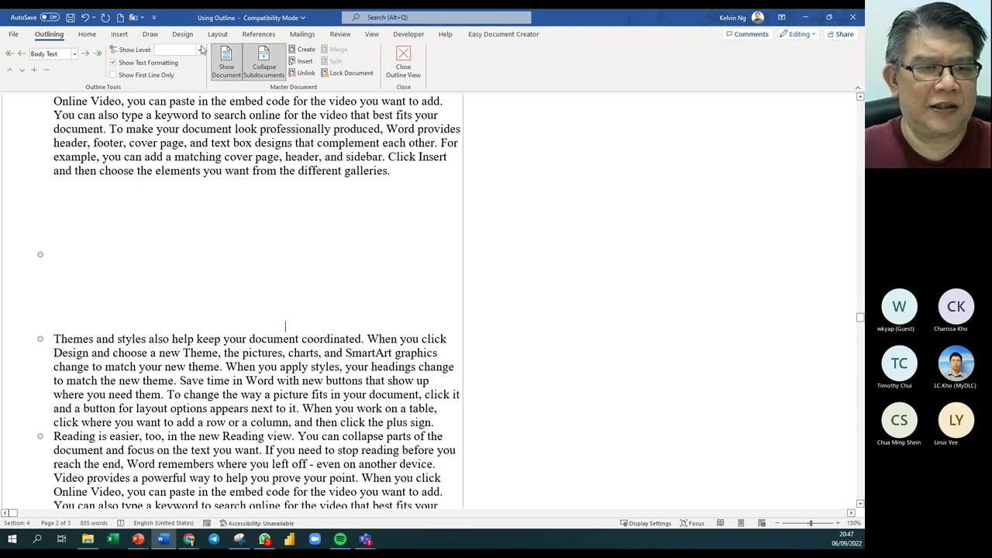
Step: Check the remaining subdocument headings in the outline, close Outline view, and review the picture and headings in the page layout
{"action": "scroll", "coordinate": [205, 288], "scroll_direction": "down", "scroll_amount": 3}
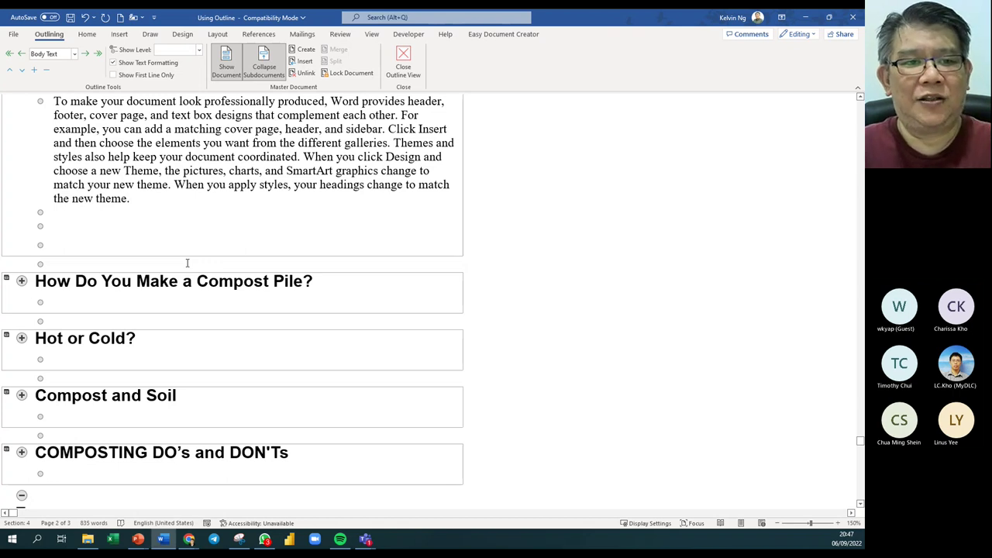
{"action": "left_click", "coordinate": [403, 69]}
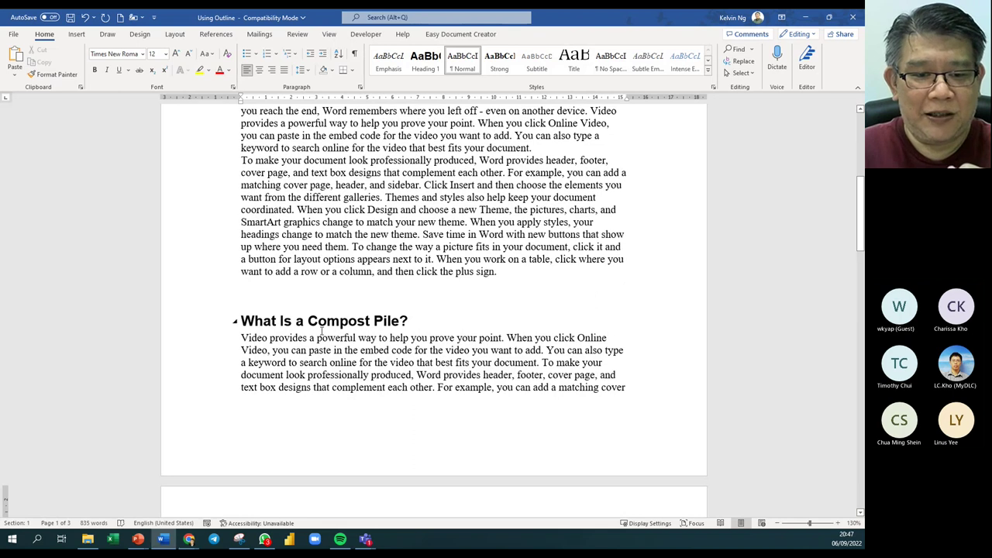
{"action": "scroll", "coordinate": [404, 330], "scroll_direction": "down", "scroll_amount": 15}
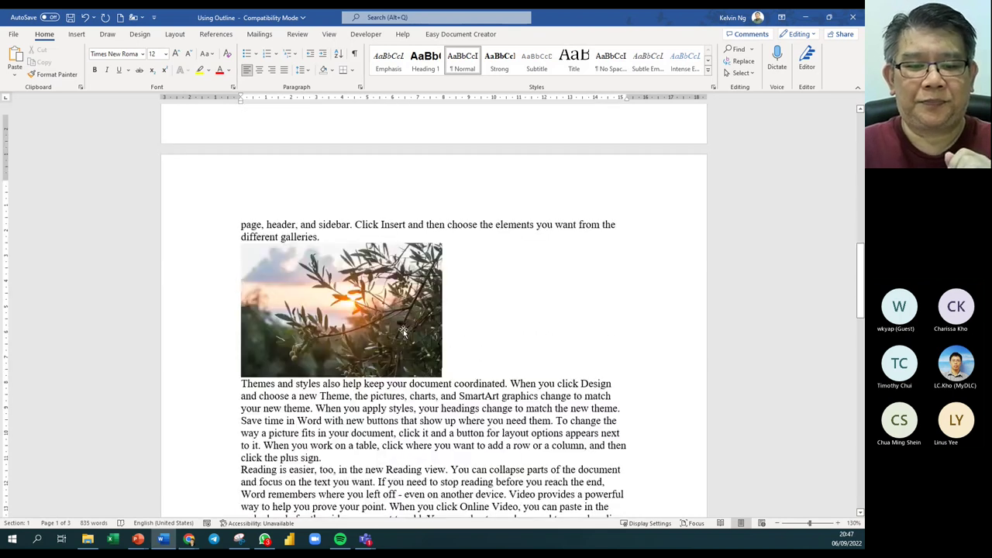
{"action": "scroll", "coordinate": [403, 329], "scroll_direction": "down", "scroll_amount": 1}
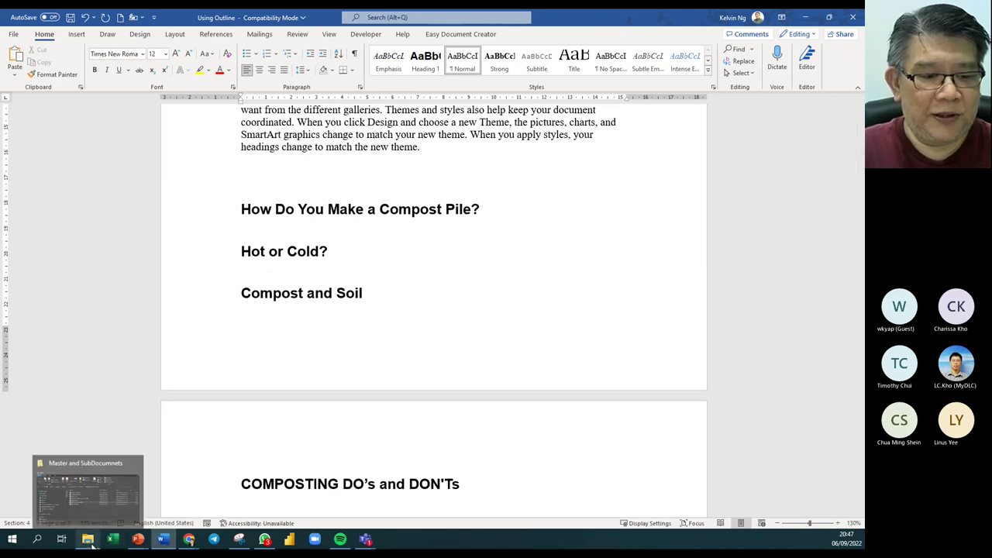
Step: Open the "How Do You Make a Compost Pile" subdocument, show formatting marks, and add two new lines between its heading and the section break
{"action": "left_click", "coordinate": [98, 521]}
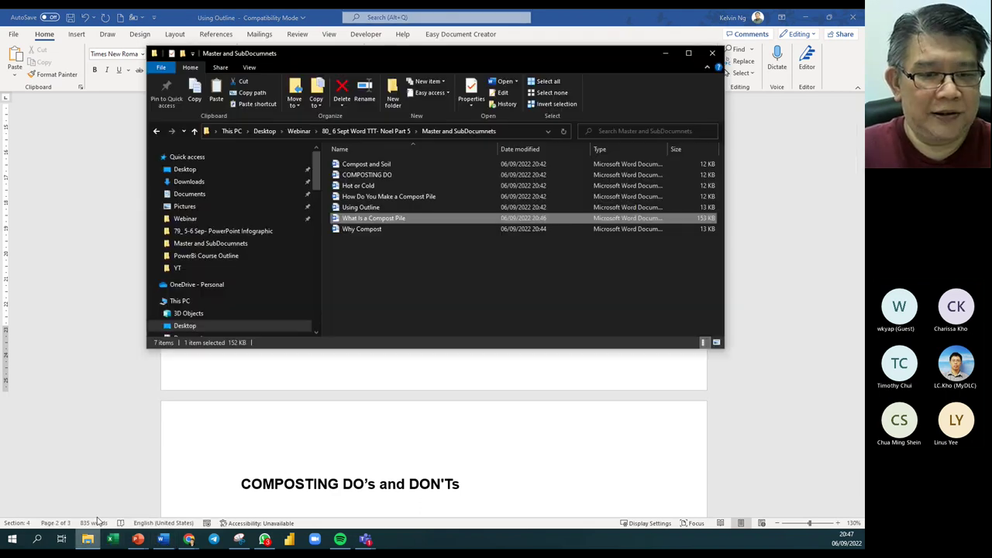
{"action": "left_click", "coordinate": [398, 199]}
{"action": "double_click", "coordinate": [398, 198]}
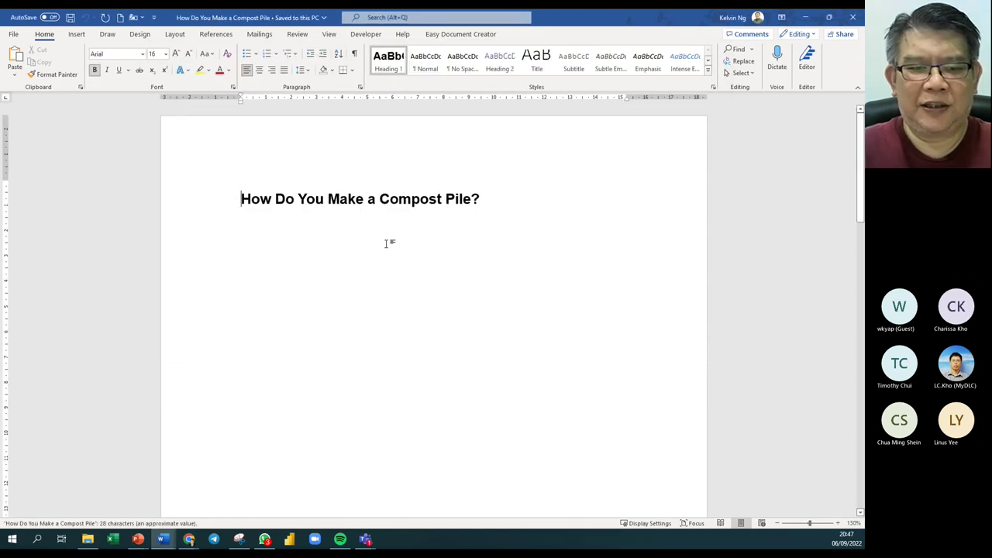
{"action": "left_click", "coordinate": [354, 53]}
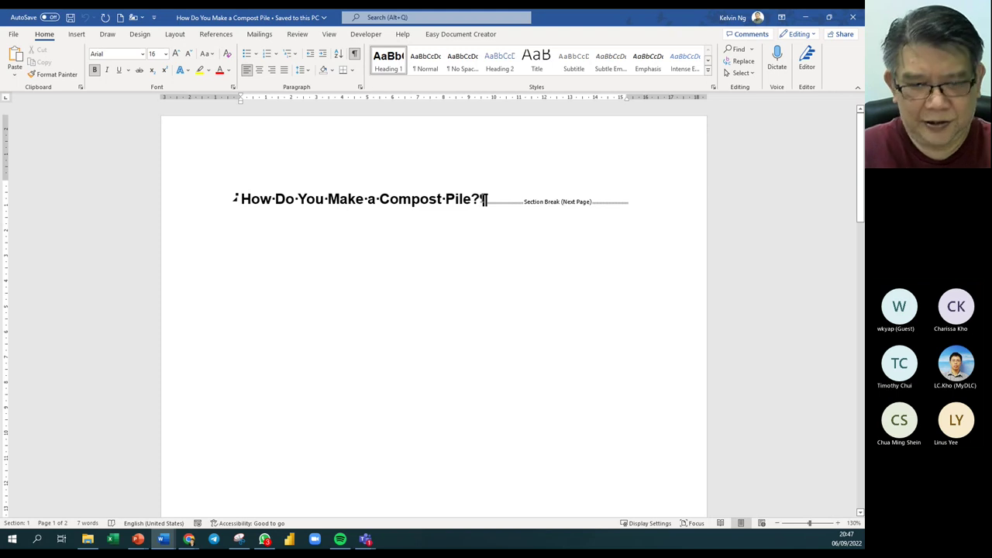
{"action": "left_click", "coordinate": [485, 200]}
{"action": "key", "text": "Return"}
{"action": "key", "text": "Return"}
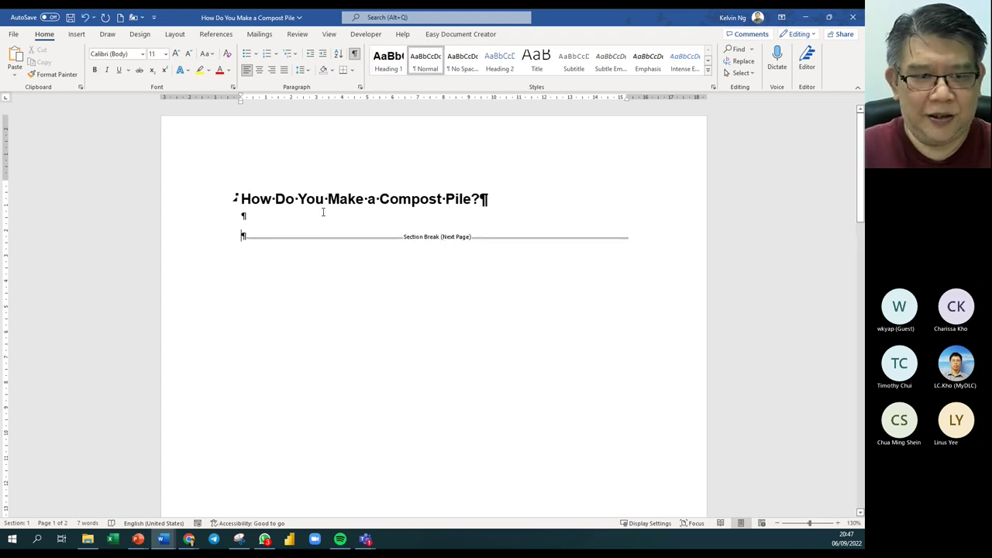
Step: Generate filler text with =rand(5,4) directly below the heading, save and close the subdocument, and check the master document
{"action": "type", "text": "="}
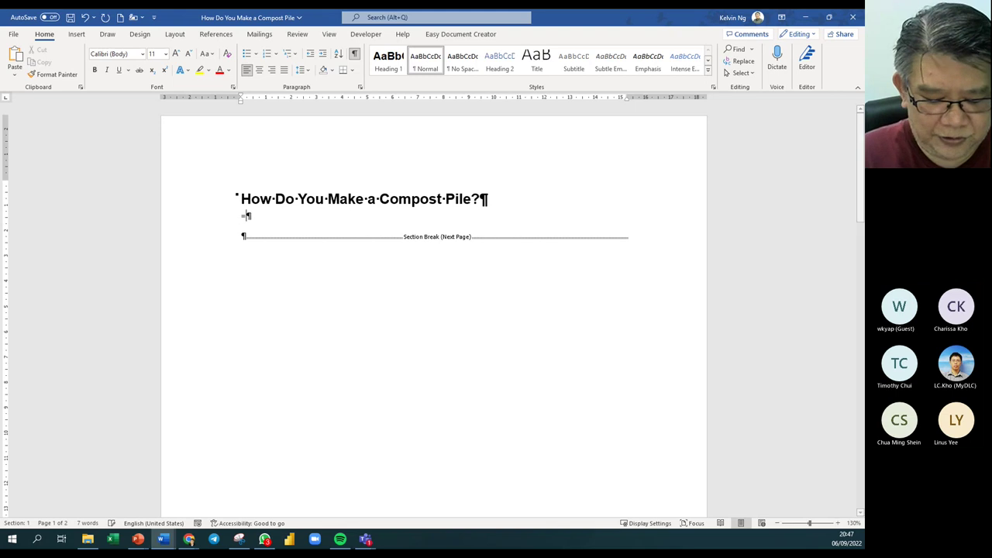
{"action": "type", "text": "rand("}
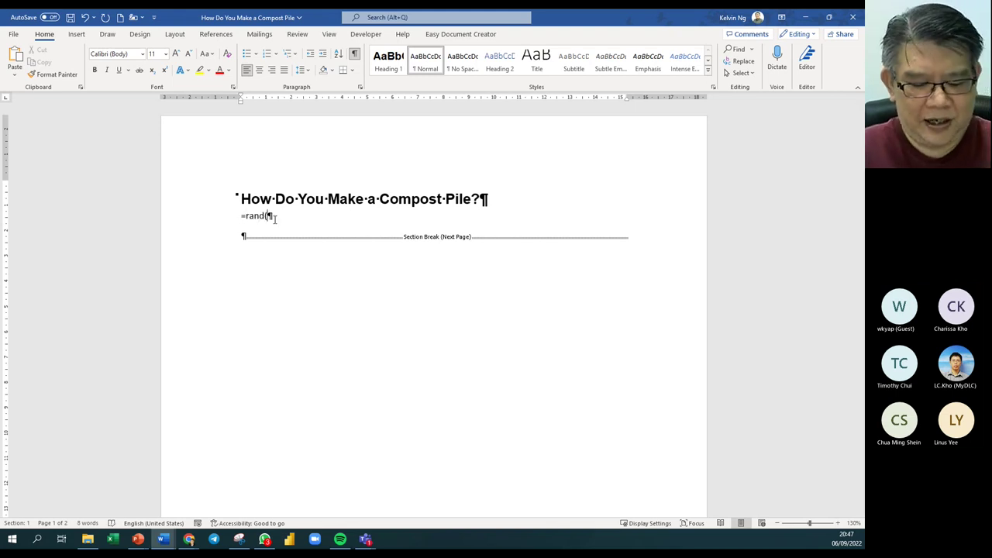
{"action": "type", "text": "5,"}
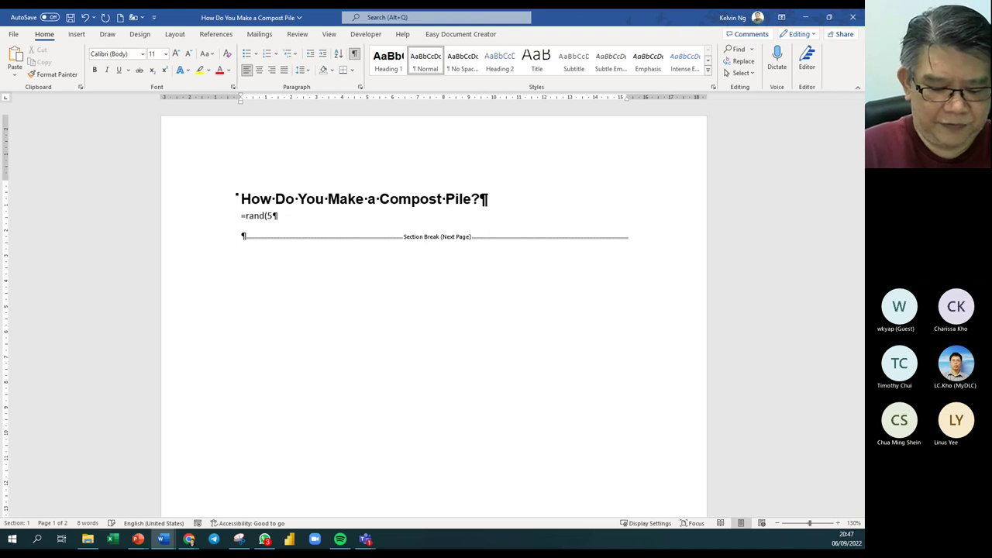
{"action": "type", "text": "4)"}
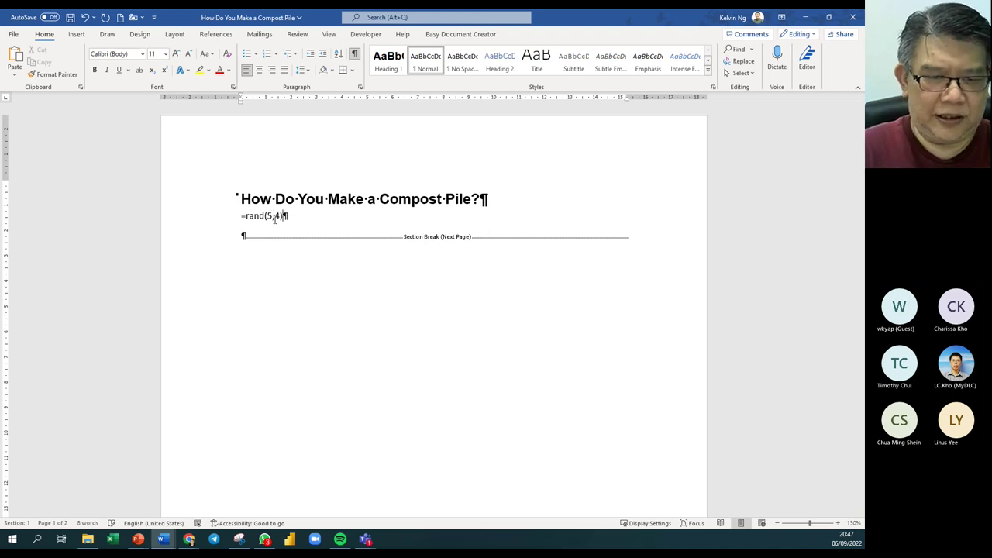
{"action": "key", "text": "Return"}
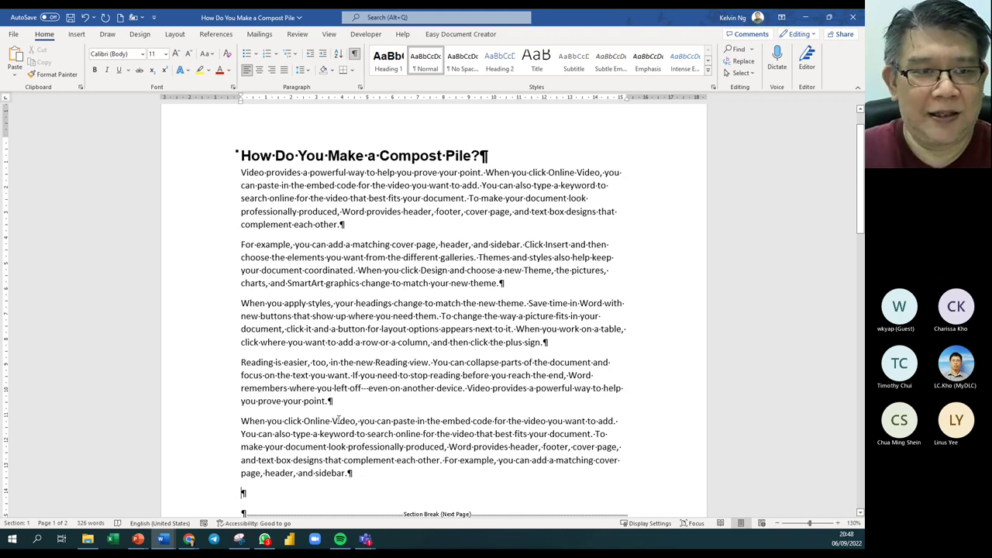
{"action": "left_click", "coordinate": [71, 18]}
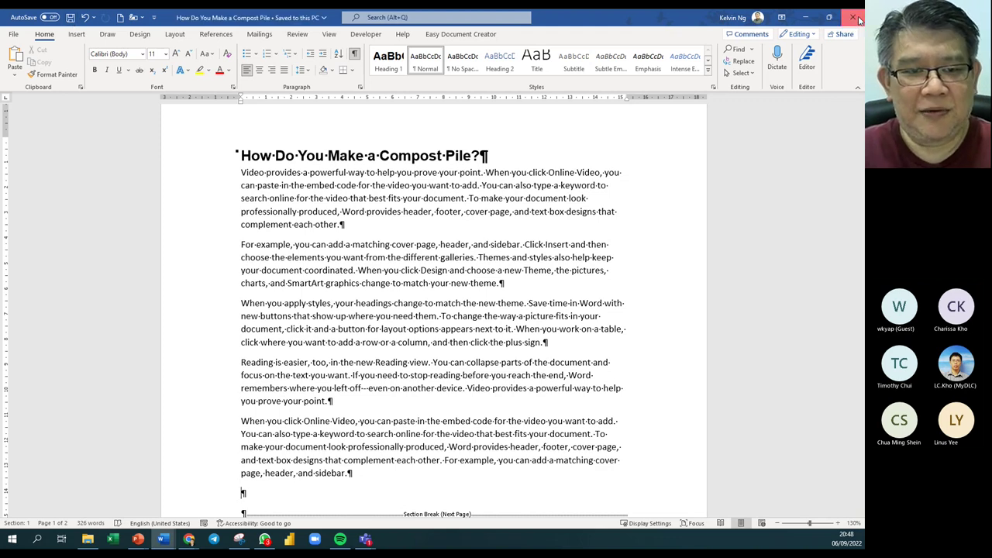
{"action": "left_click", "coordinate": [857, 18]}
{"action": "scroll", "coordinate": [313, 223], "scroll_direction": "down", "scroll_amount": 10}
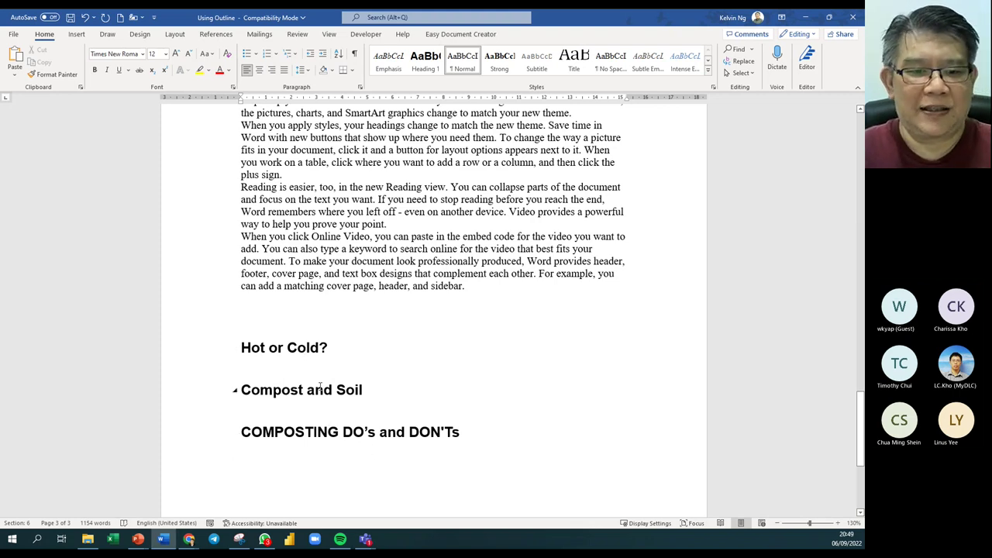
Step: Open the "Hot or Cold" subdocument, add blank lines below its heading, and generate filler text there with =rand(7,5)
{"action": "left_click", "coordinate": [87, 539]}
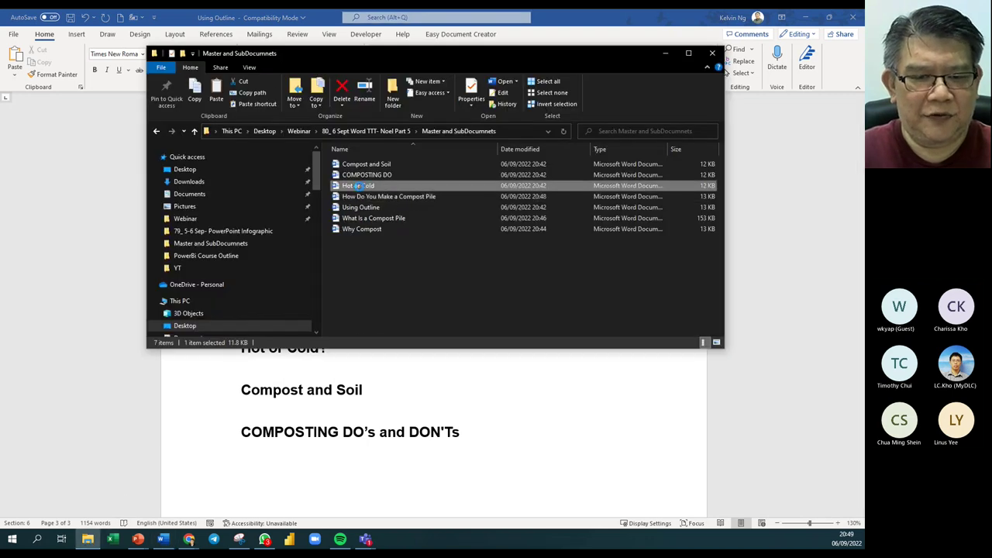
{"action": "double_click", "coordinate": [357, 186]}
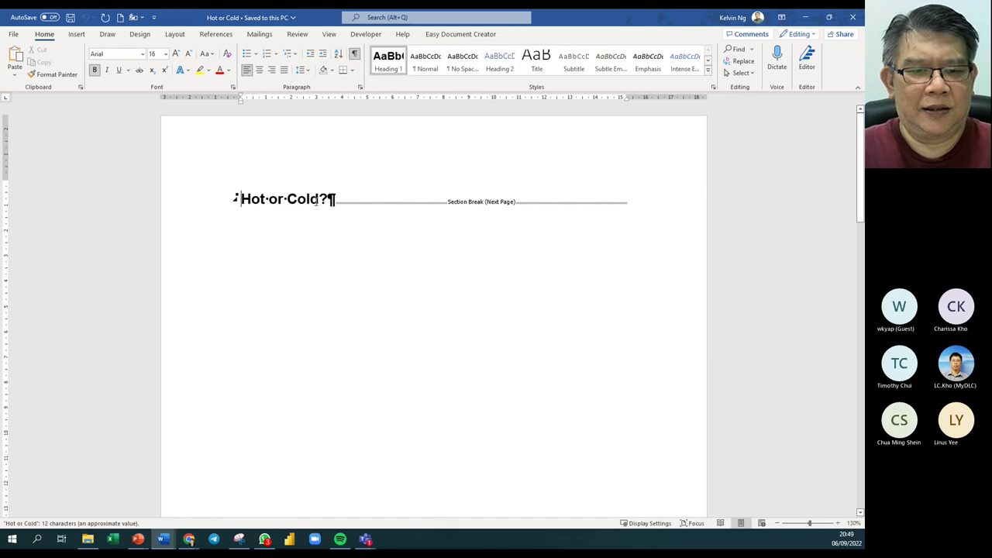
{"action": "key", "text": "Return"}
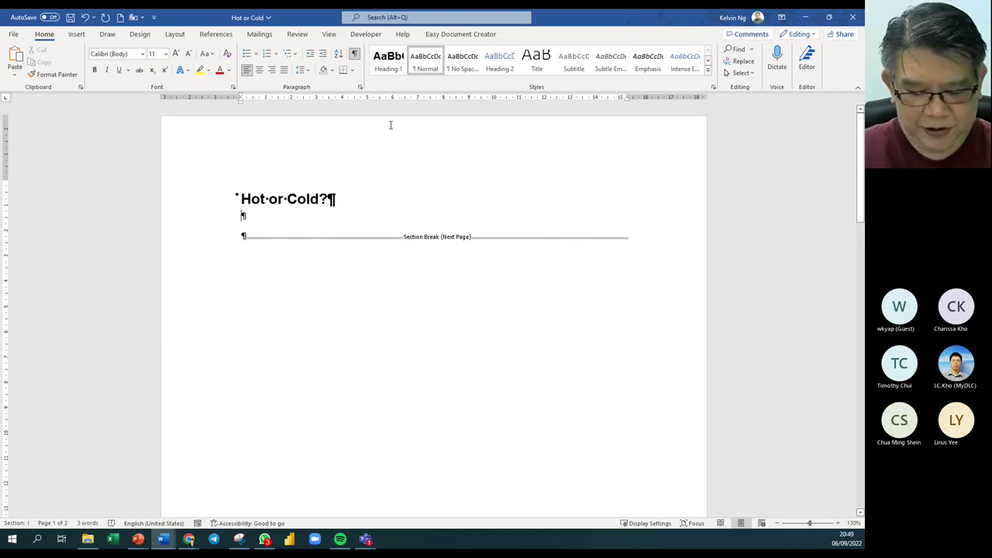
{"action": "type", "text": "=rand"}
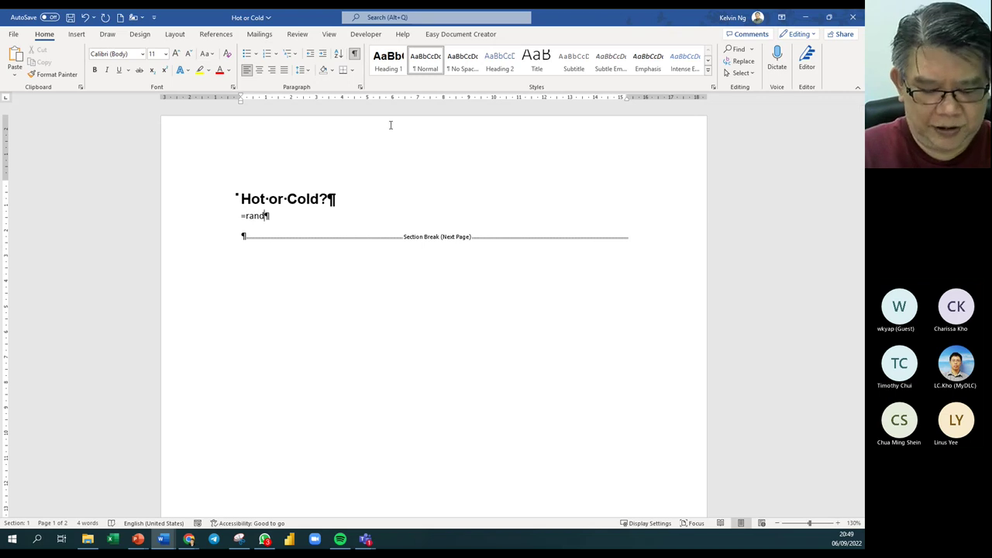
{"action": "type", "text": "(7,"}
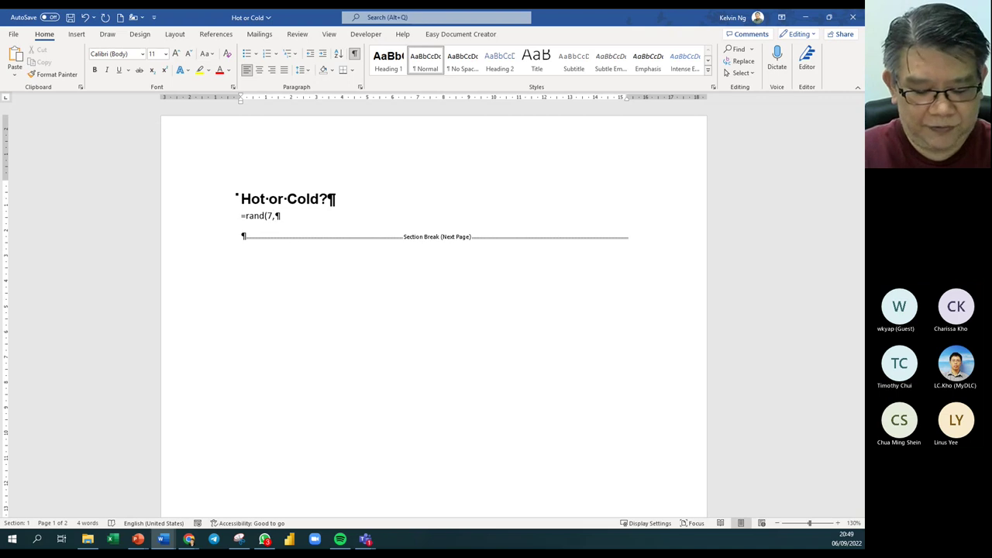
{"action": "type", "text": "5)"}
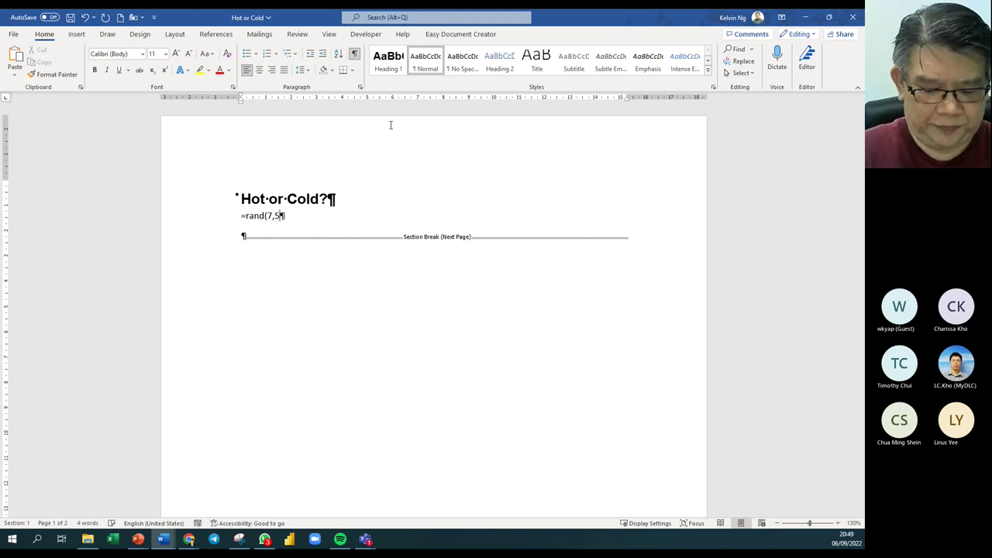
{"action": "key", "text": "Return"}
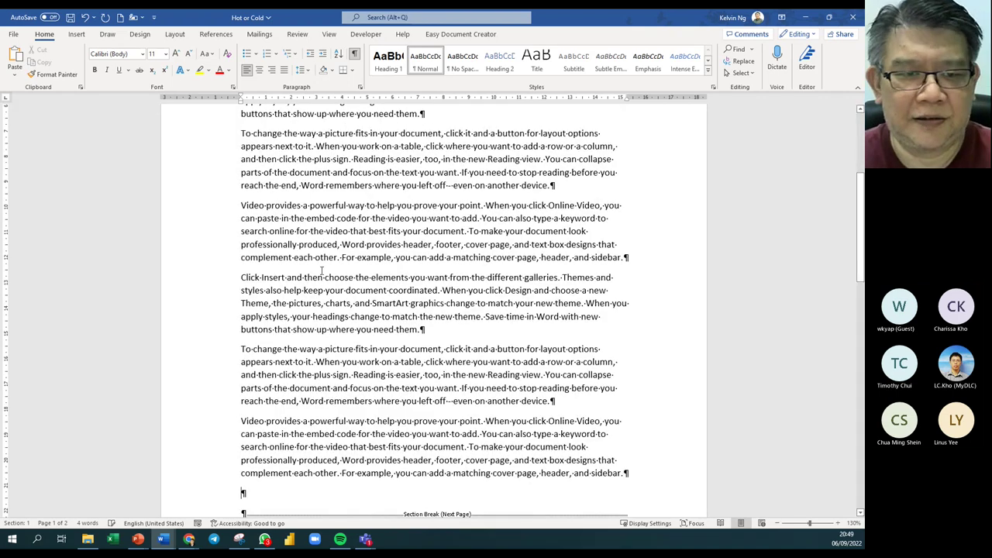
Step: Look over the generated paragraphs, save and close "Hot or Cold", and review its section in the master document
{"action": "scroll", "coordinate": [322, 270], "scroll_direction": "up", "scroll_amount": 10}
{"action": "scroll", "coordinate": [319, 282], "scroll_direction": "down", "scroll_amount": 6}
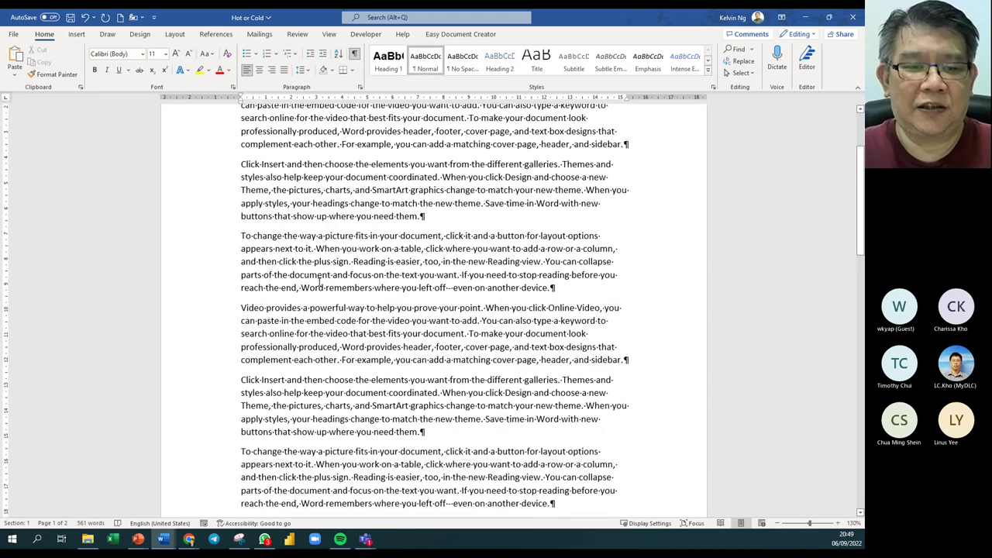
{"action": "left_click", "coordinate": [853, 17]}
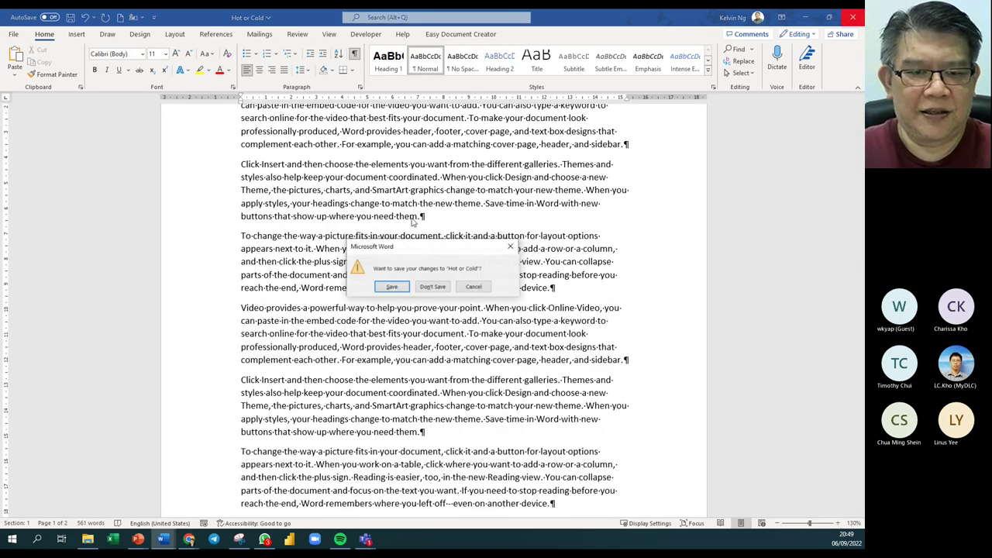
{"action": "left_click", "coordinate": [393, 286]}
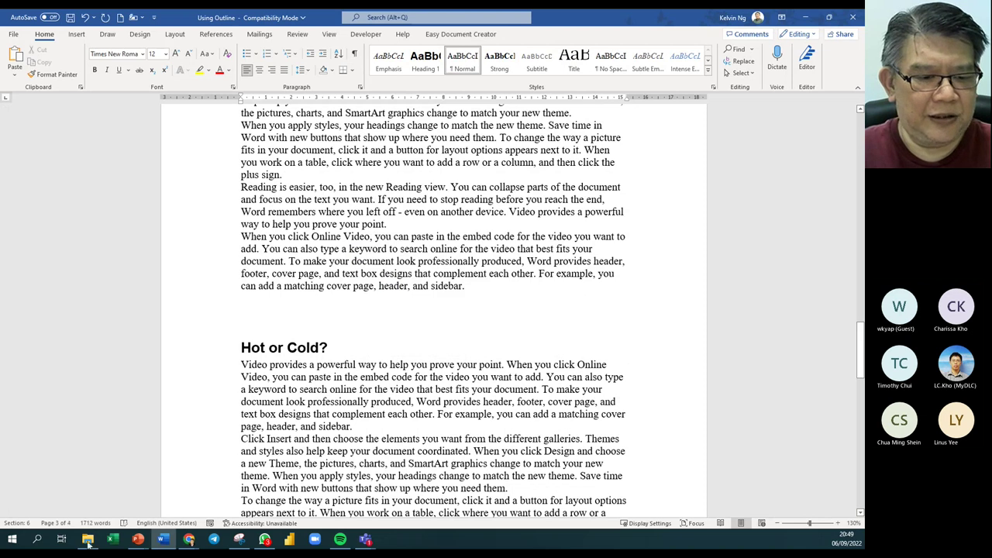
{"action": "key", "text": "ctrl+v"}
{"action": "scroll", "coordinate": [427, 364], "scroll_direction": "down", "scroll_amount": 6}
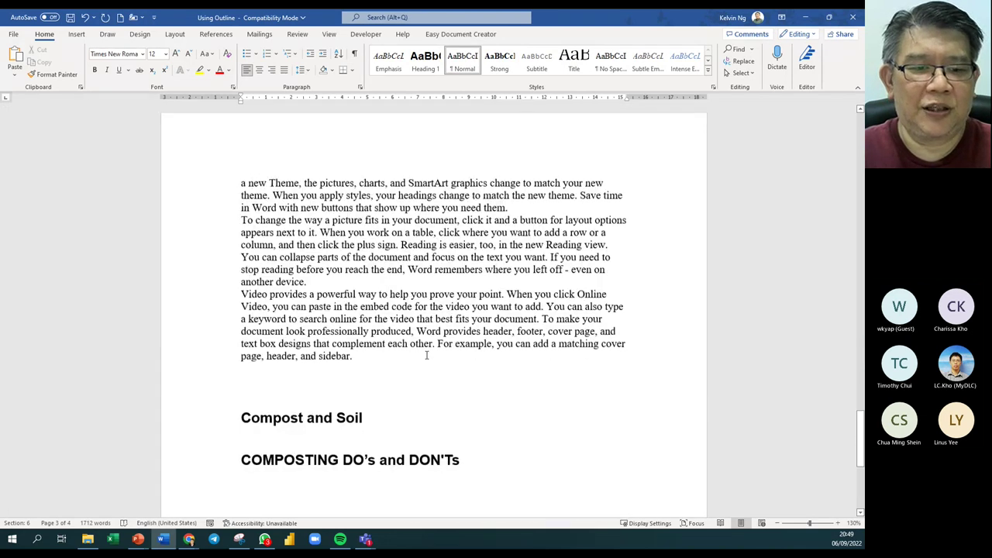
Step: Open the "Compost and Soil" subdocument and add two new lines between its heading and the section break
{"action": "left_click", "coordinate": [88, 541]}
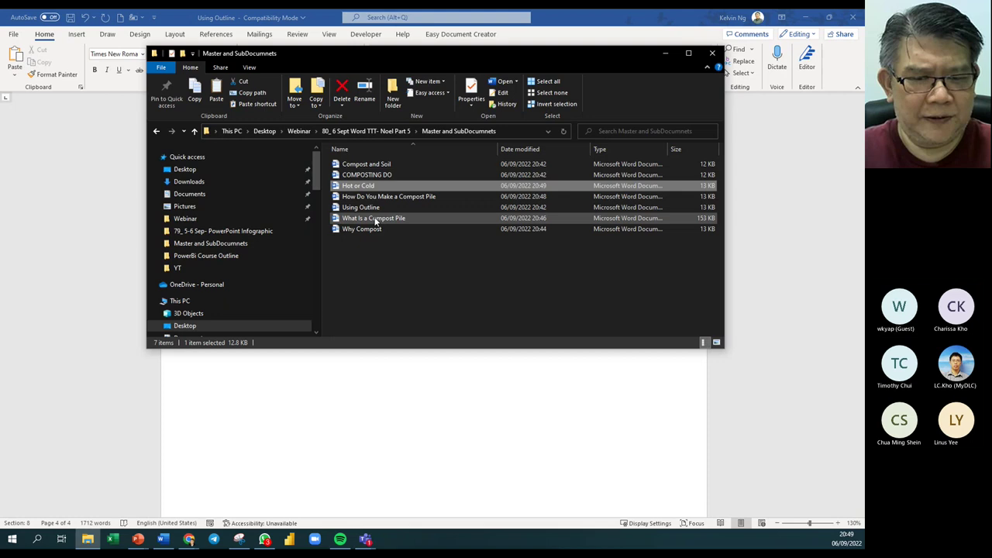
{"action": "double_click", "coordinate": [387, 164]}
{"action": "key", "text": "End"}
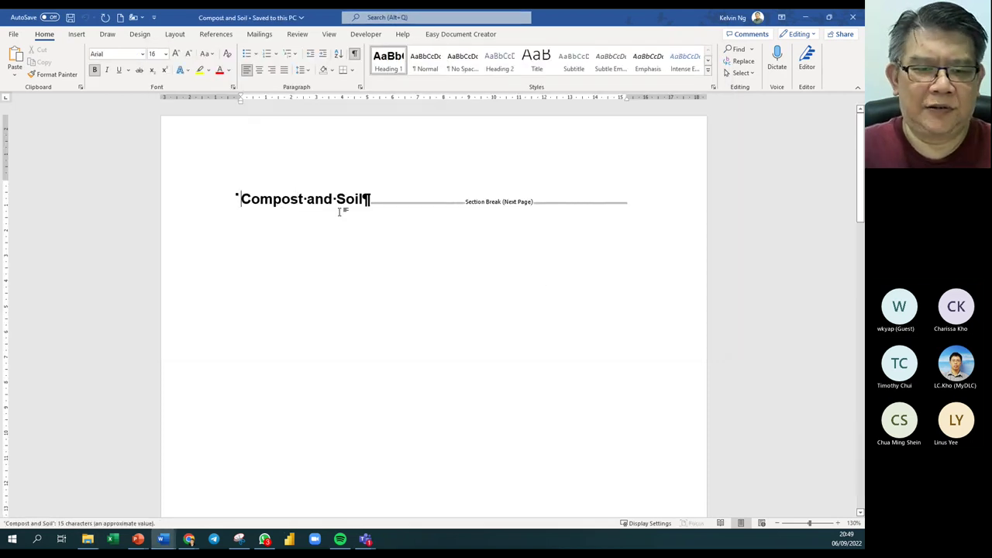
{"action": "key", "text": "Return"}
{"action": "key", "text": "Return"}
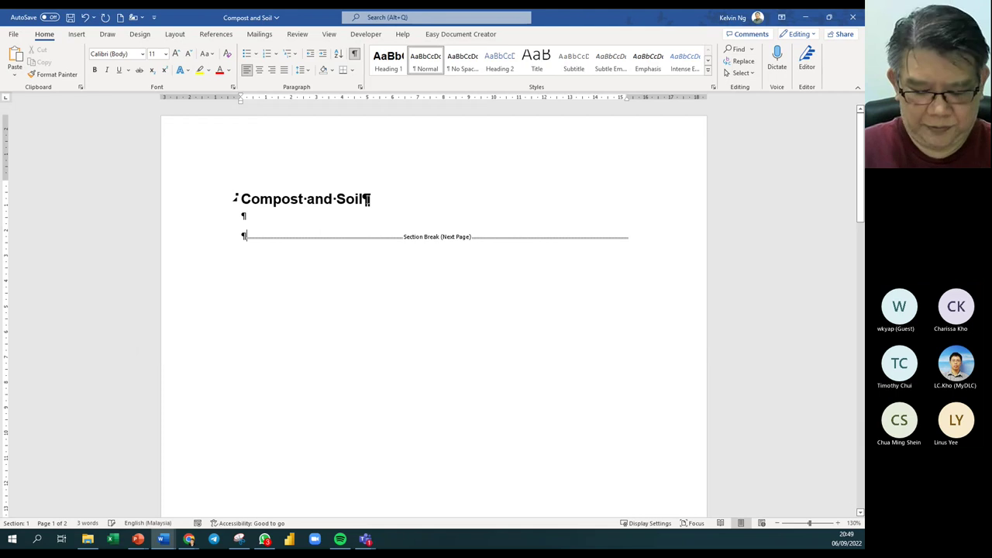
{"action": "type", "text": "=rnd"}
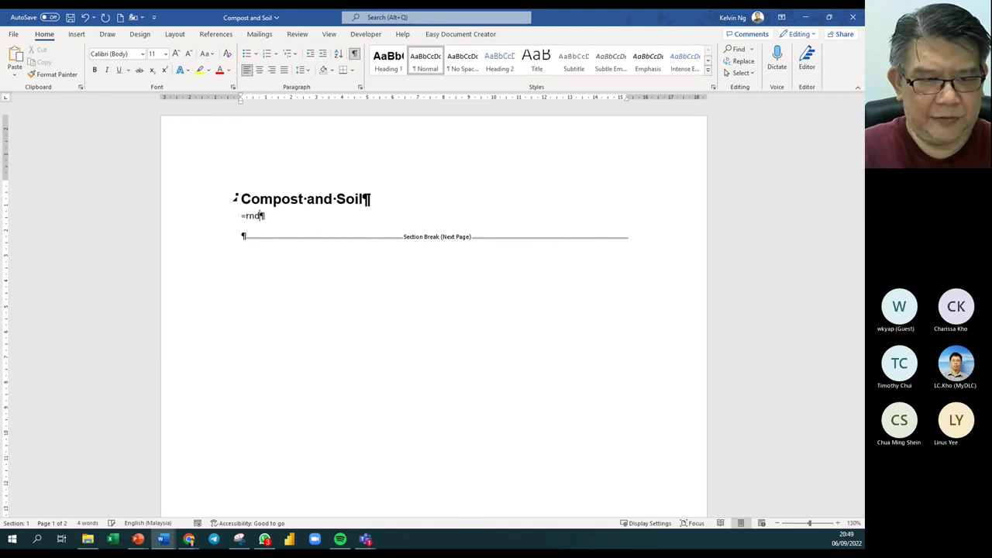
{"action": "key", "text": "Delete"}
{"action": "key", "text": "Delete"}
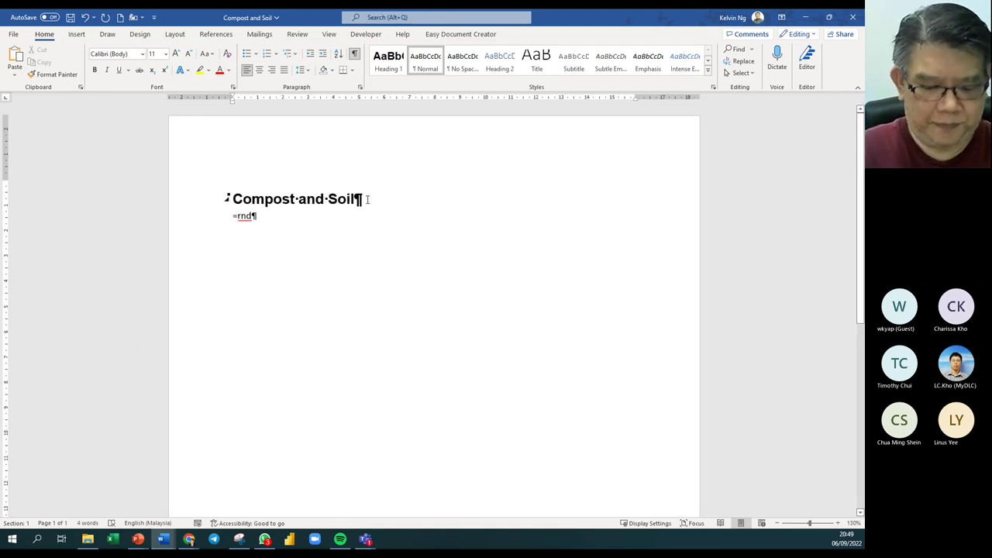
{"action": "key", "text": "BackSpace"}
{"action": "key", "text": "BackSpace"}
{"action": "key", "text": "BackSpace"}
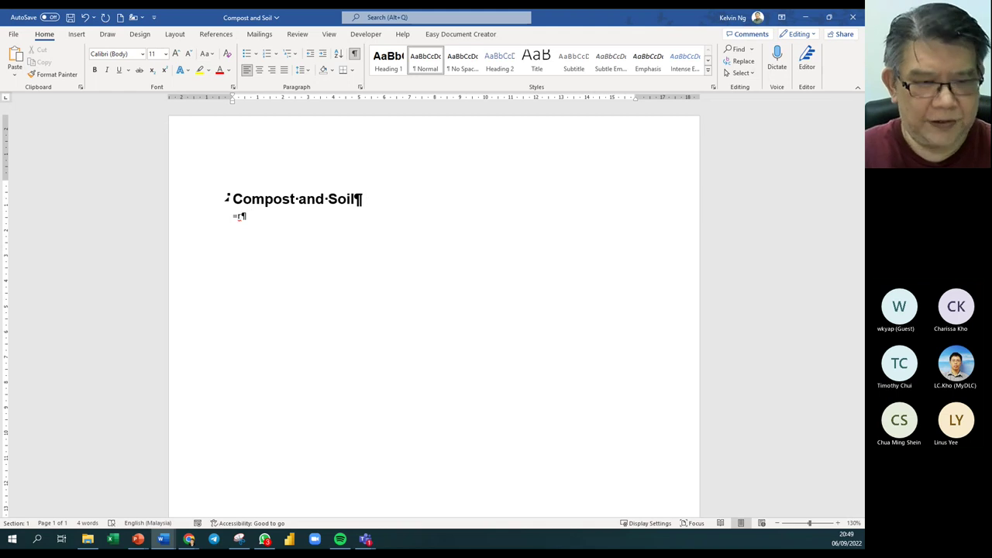
{"action": "key", "text": "ctrl+z"}
{"action": "key", "text": "ctrl+z"}
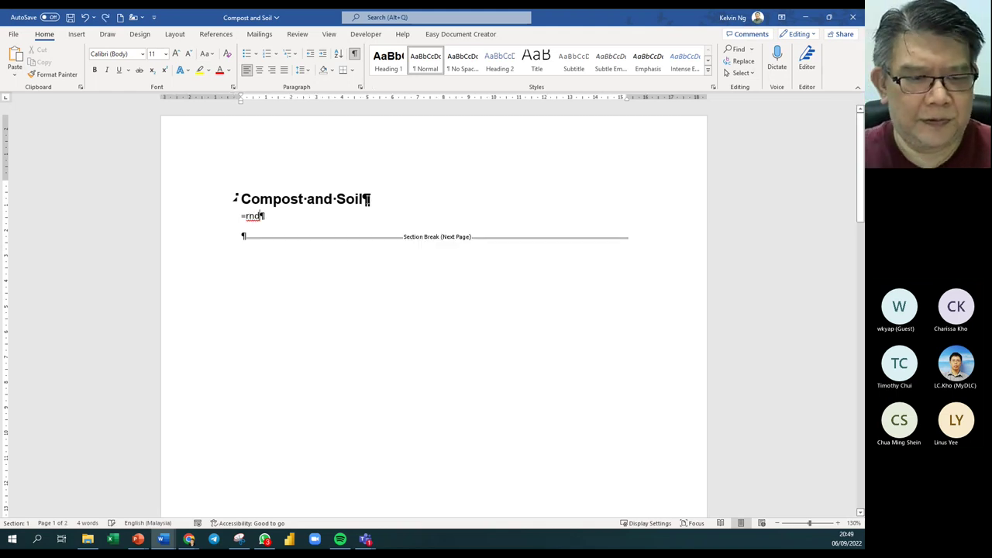
{"action": "key", "text": "ctrl+z"}
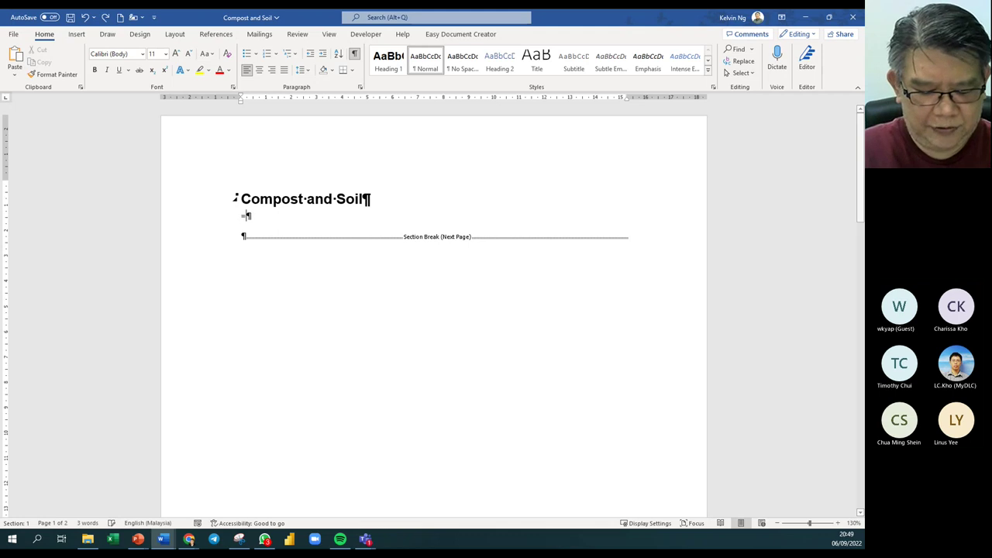
Step: Generate filler text with =rand(8,5) below the "Compost and Soil" heading, and save and close the subdocument
{"action": "type", "text": "=rand("}
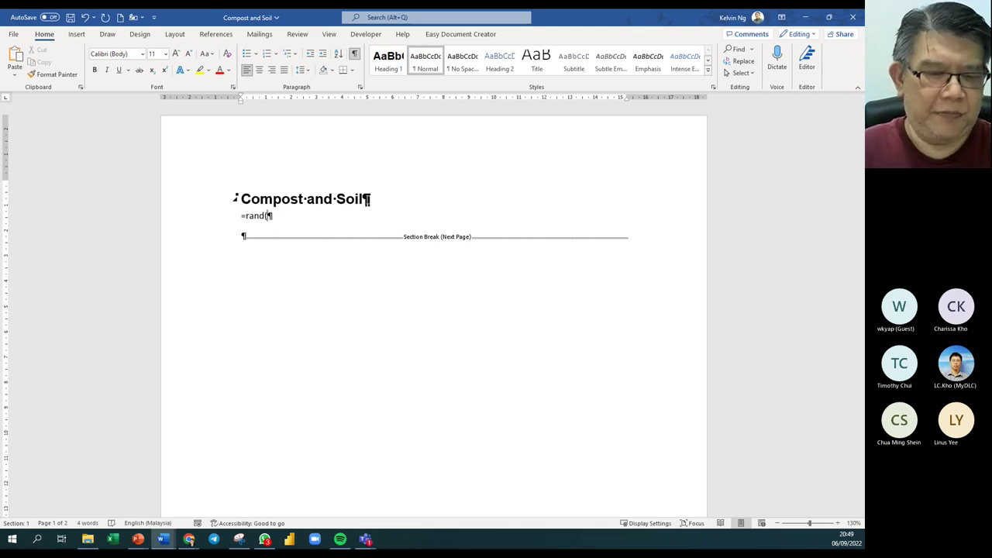
{"action": "type", "text": "8,"}
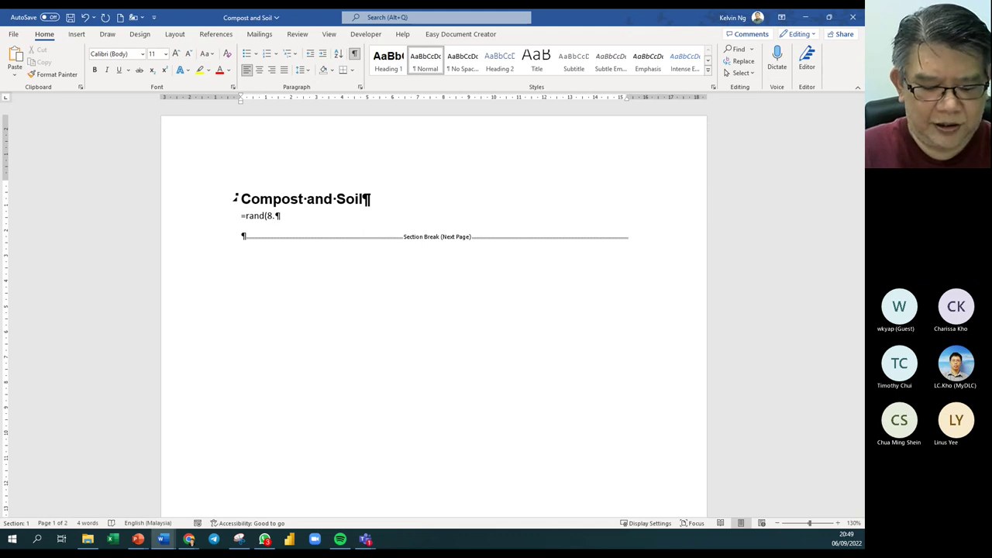
{"action": "type", "text": "5"}
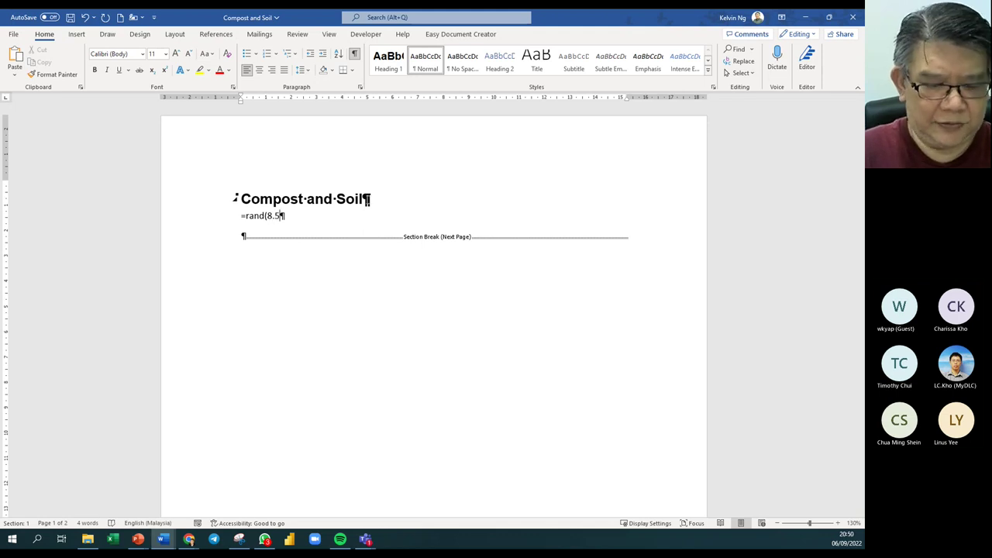
{"action": "type", "text": ")"}
{"action": "key", "text": "Return"}
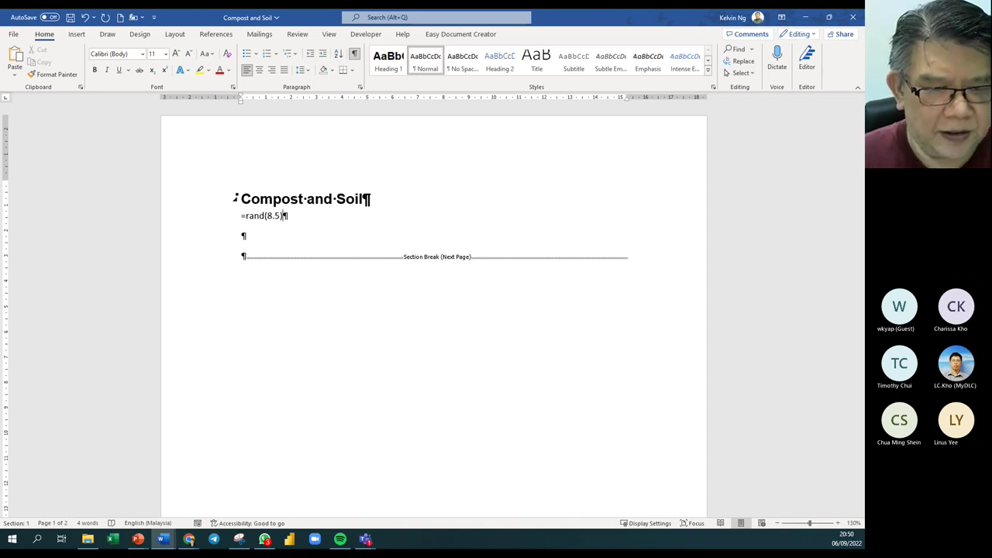
{"action": "key", "text": "BackSpace"}
{"action": "key", "text": "BackSpace"}
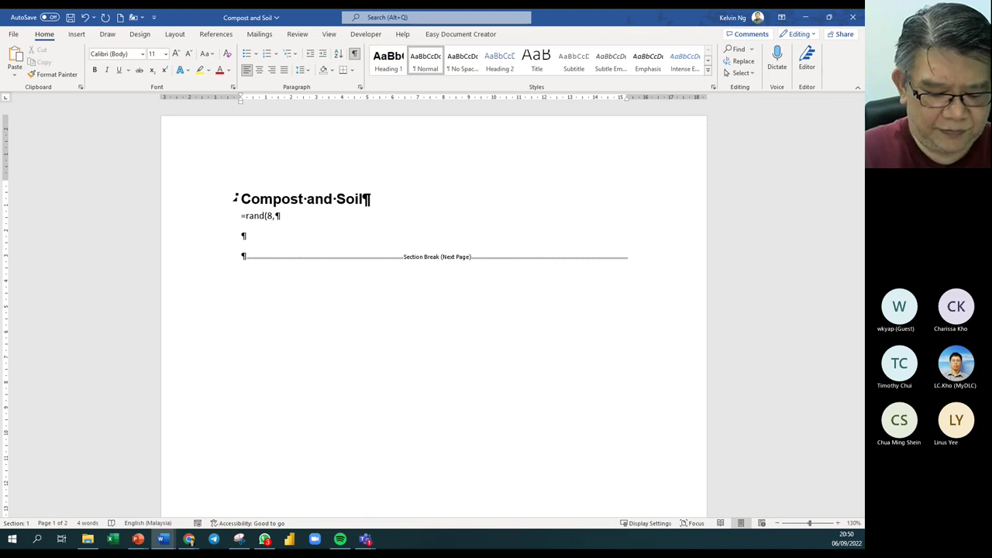
{"action": "type", "text": "5)"}
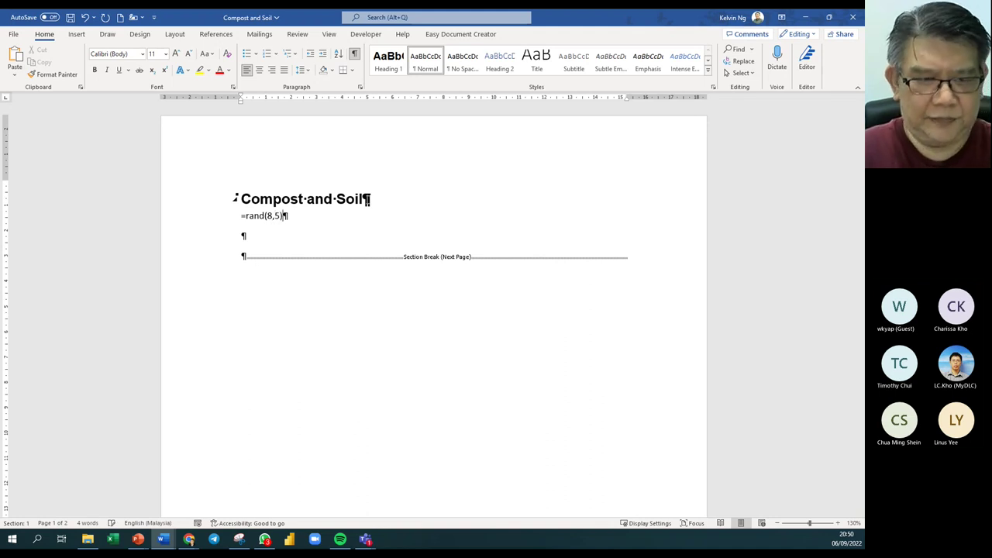
{"action": "key", "text": "Return"}
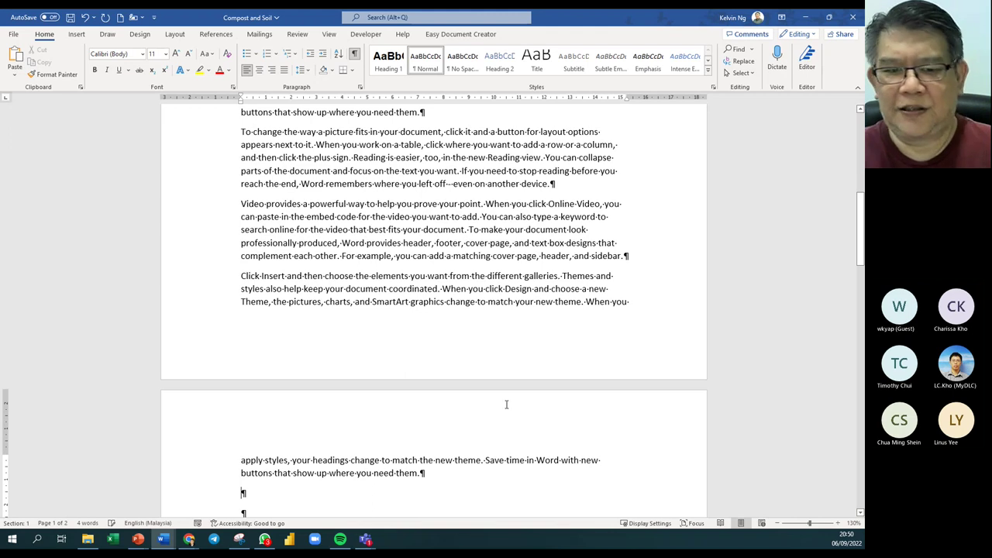
{"action": "left_click", "coordinate": [70, 18]}
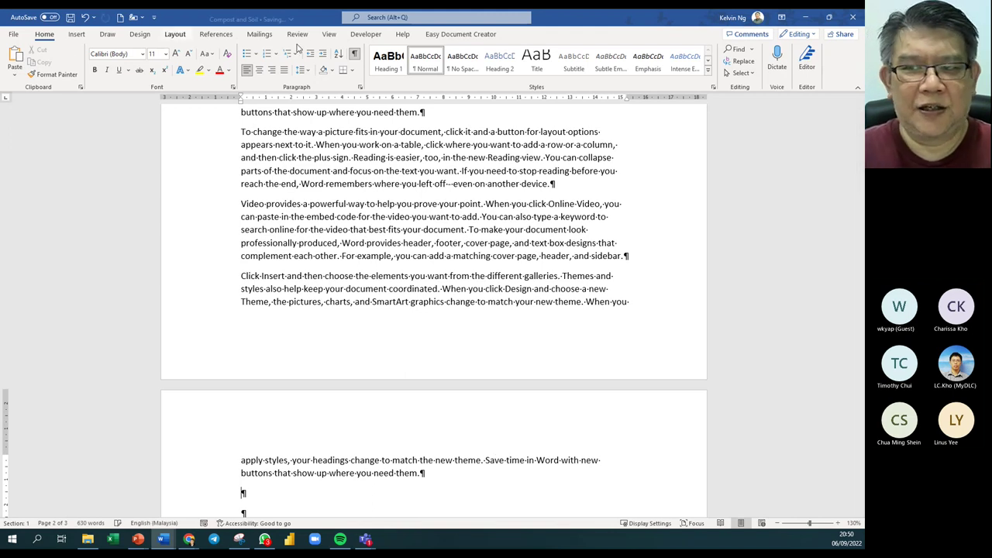
{"action": "left_click", "coordinate": [852, 18]}
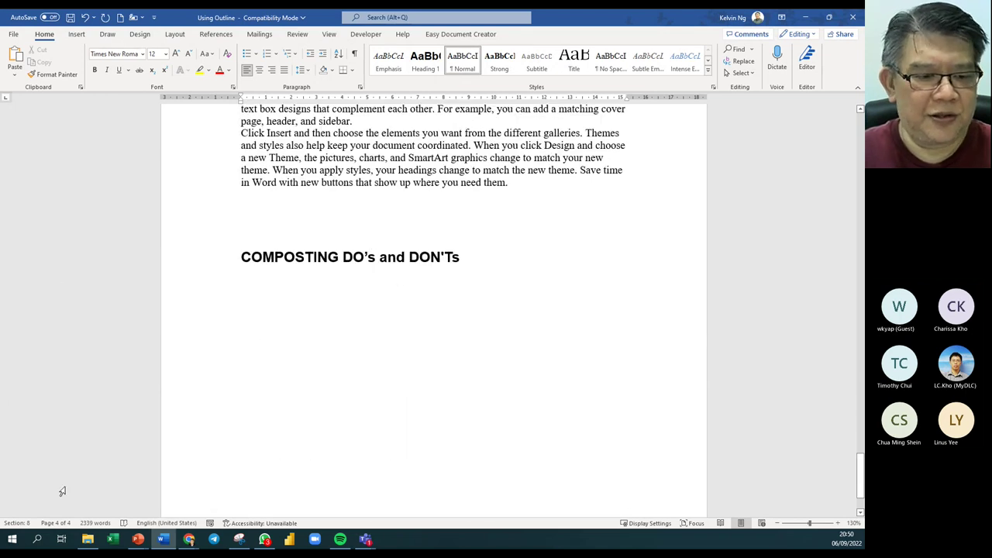
Step: Open the "COMPOSTING DO" subdocument, add two new lines below its heading, and generate filler text there with =rand(7,9)
{"action": "left_click", "coordinate": [87, 538]}
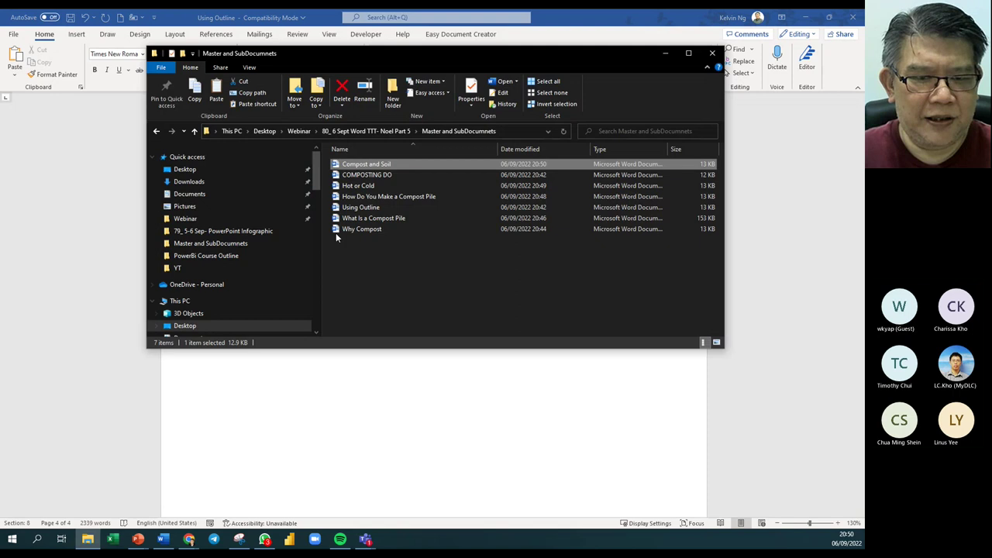
{"action": "double_click", "coordinate": [367, 176]}
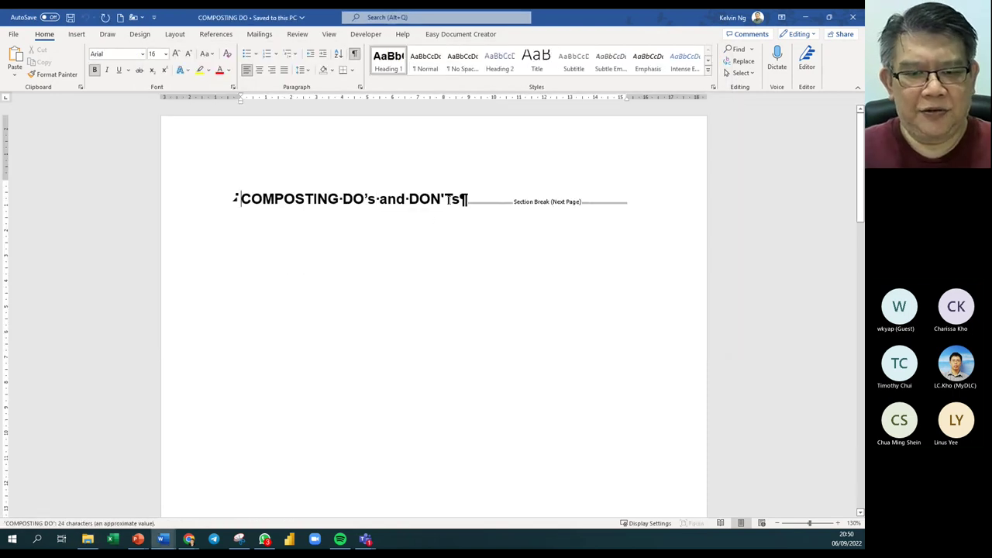
{"action": "left_click", "coordinate": [459, 198]}
{"action": "key", "text": "Return"}
{"action": "key", "text": "Return"}
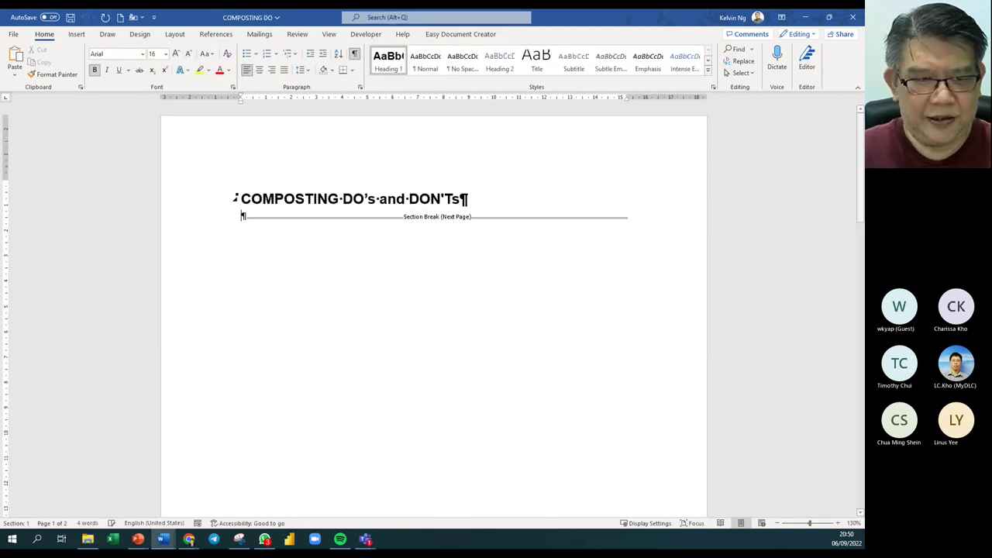
{"action": "type", "text": "=ran"}
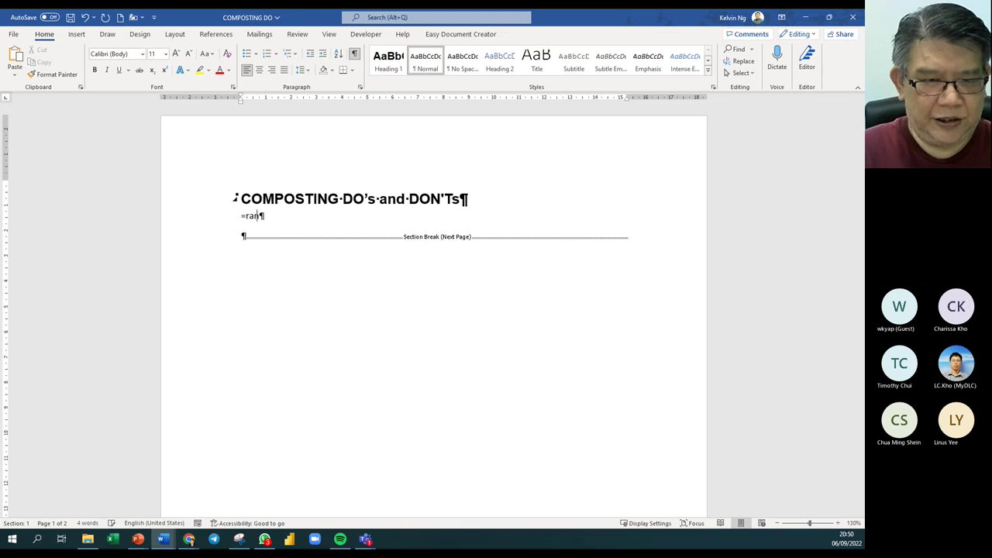
{"action": "type", "text": "d("}
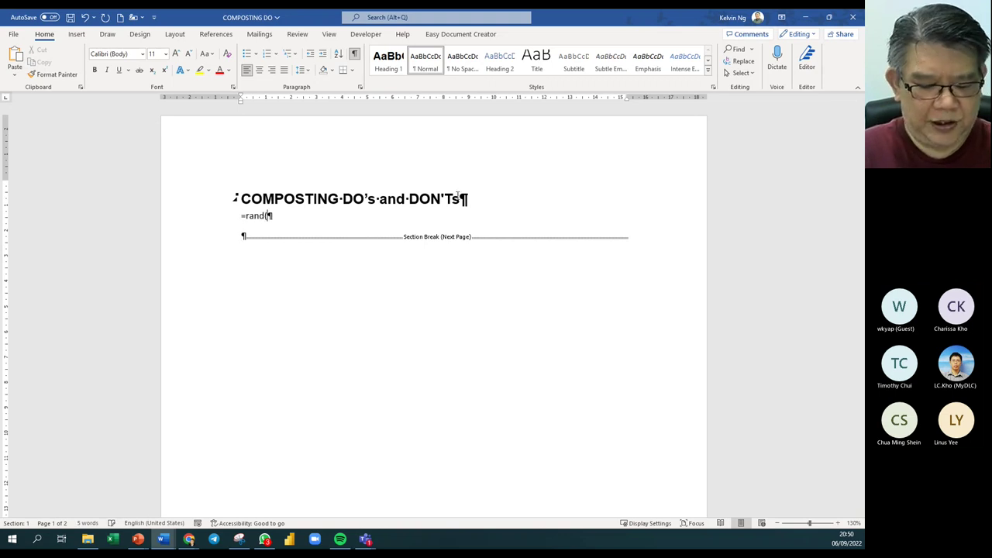
{"action": "type", "text": "7,9"}
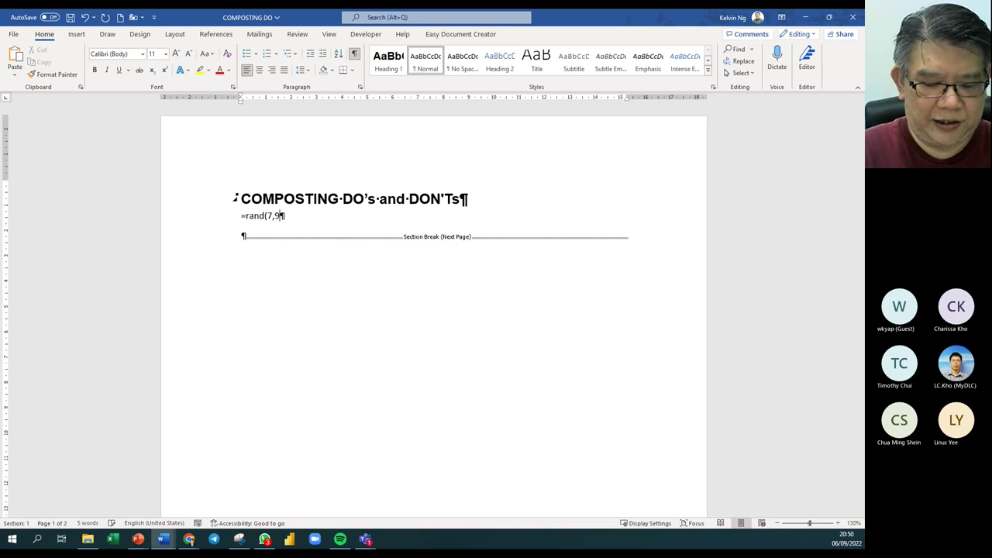
{"action": "type", "text": ")"}
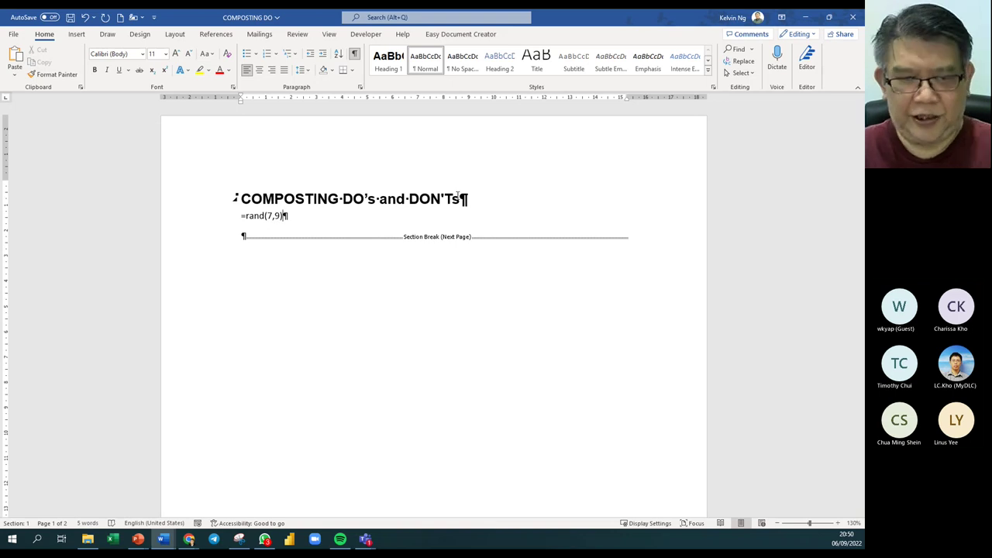
{"action": "key", "text": "Return"}
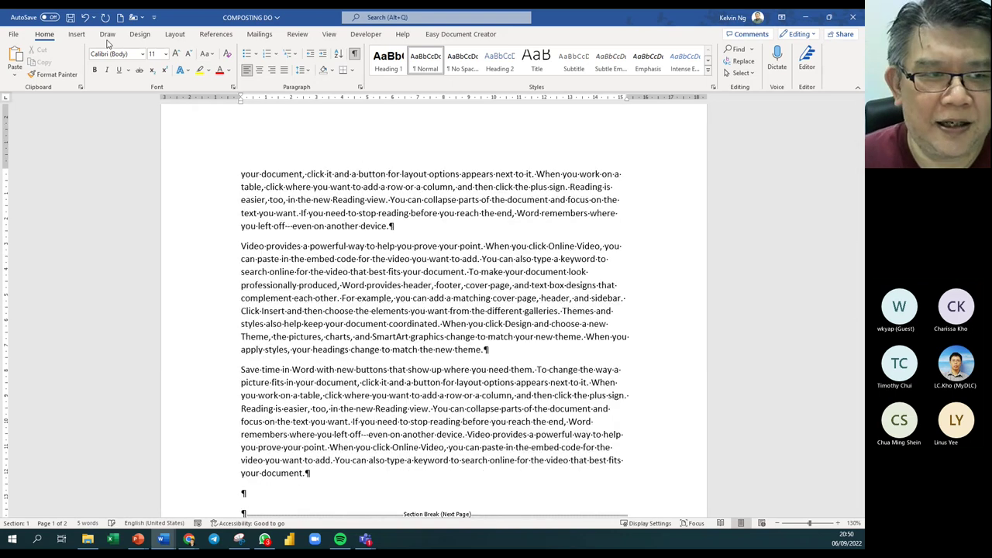
Step: Save and close "COMPOSTING DO", and review its section in the master document
{"action": "left_click", "coordinate": [70, 17]}
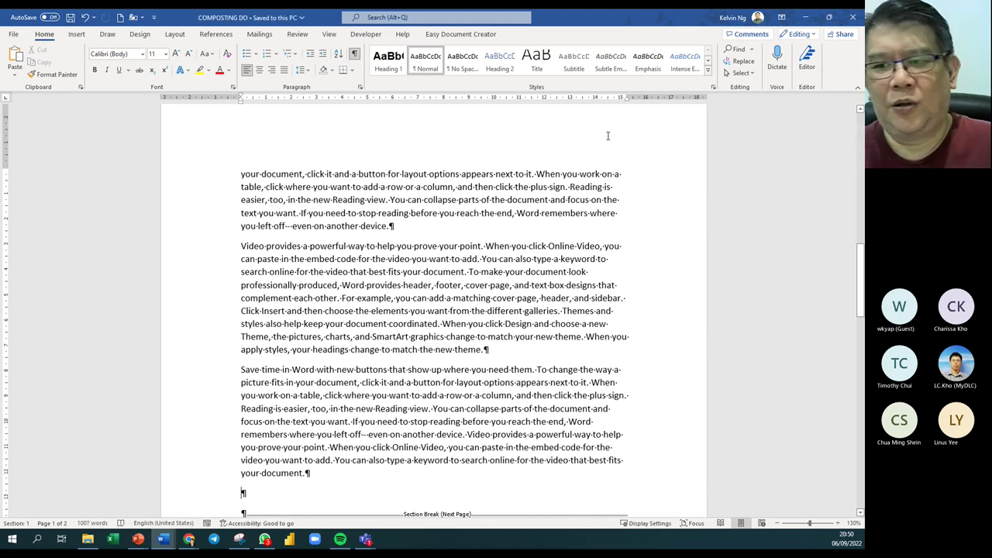
{"action": "left_click", "coordinate": [853, 17]}
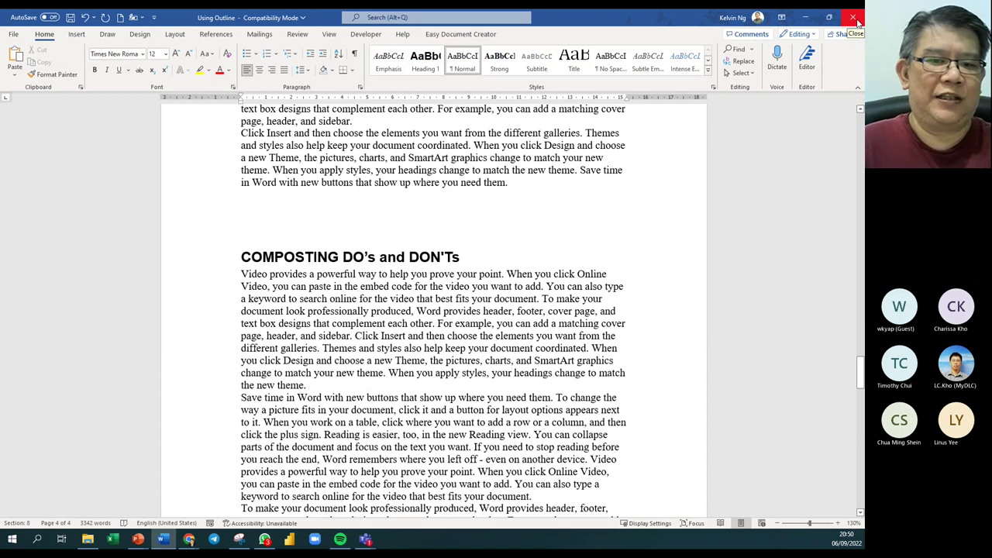
{"action": "scroll", "coordinate": [509, 231], "scroll_direction": "down", "scroll_amount": 10}
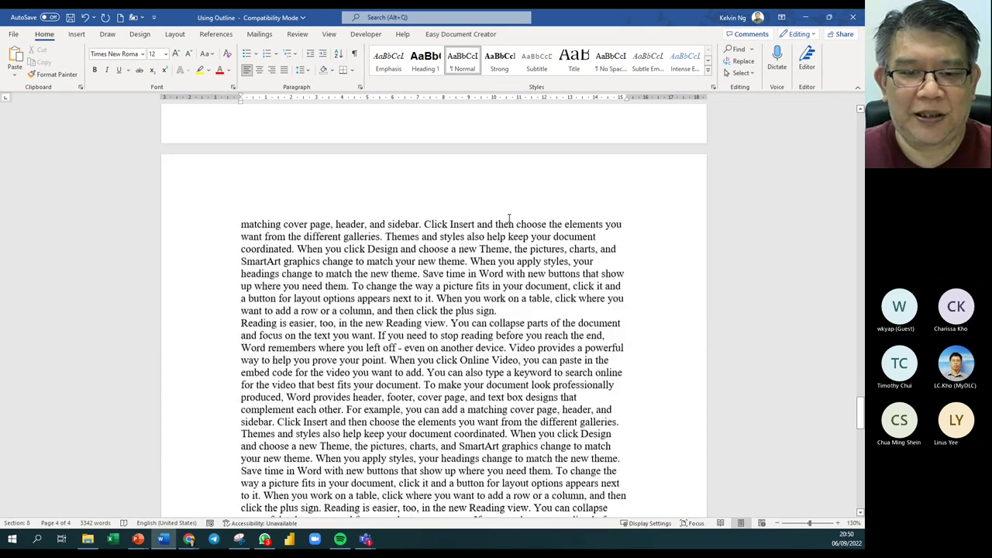
{"action": "scroll", "coordinate": [509, 218], "scroll_direction": "down", "scroll_amount": 10}
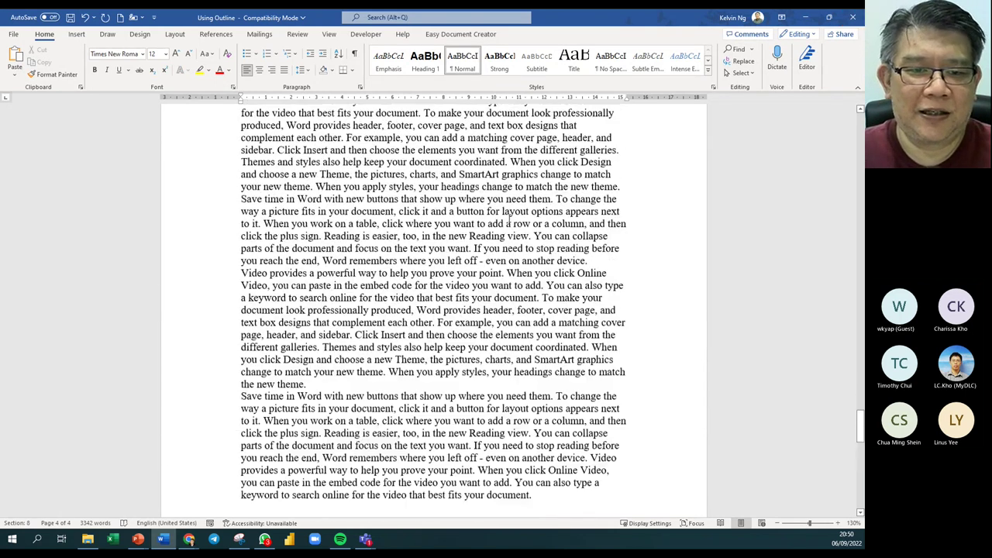
{"action": "scroll", "coordinate": [509, 224], "scroll_direction": "up", "scroll_amount": 15}
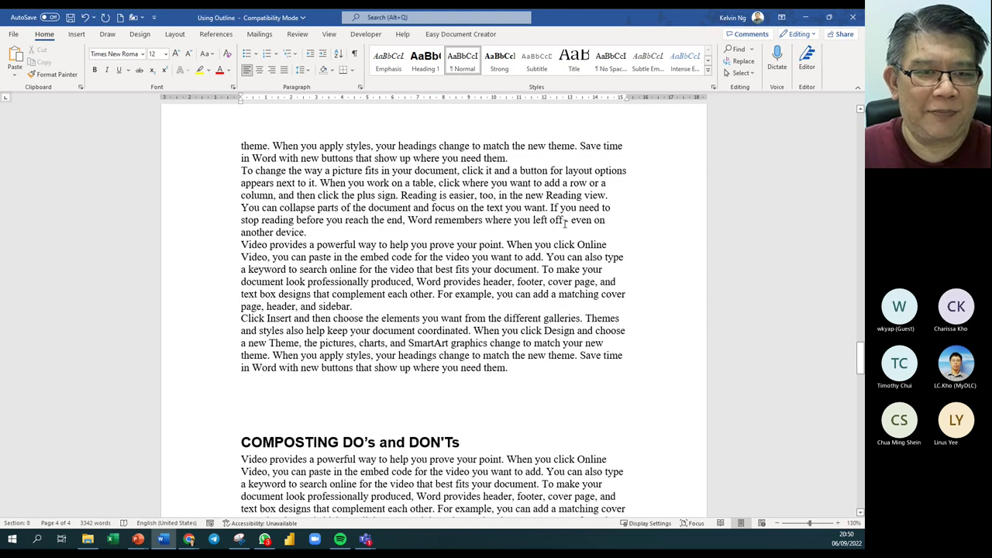
Step: Switch the master document to Outline view, show its subdocument structure, and lock the document with Lock Document
{"action": "left_click", "coordinate": [329, 36]}
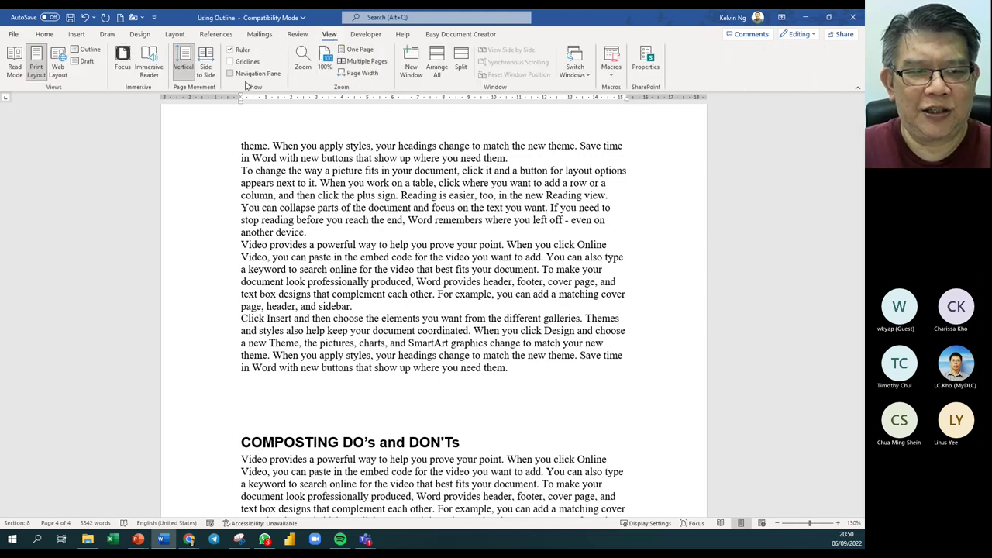
{"action": "left_click", "coordinate": [91, 52]}
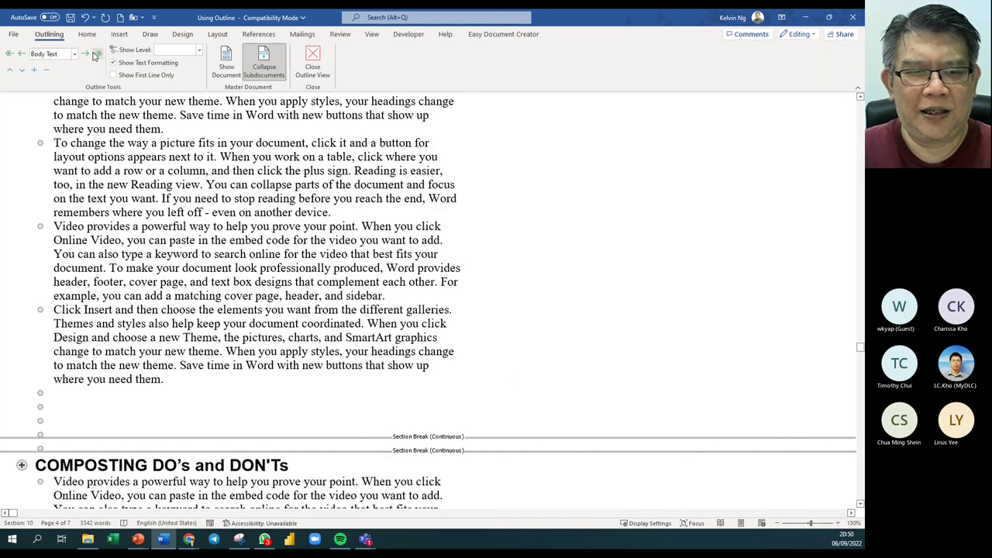
{"action": "left_click", "coordinate": [228, 68]}
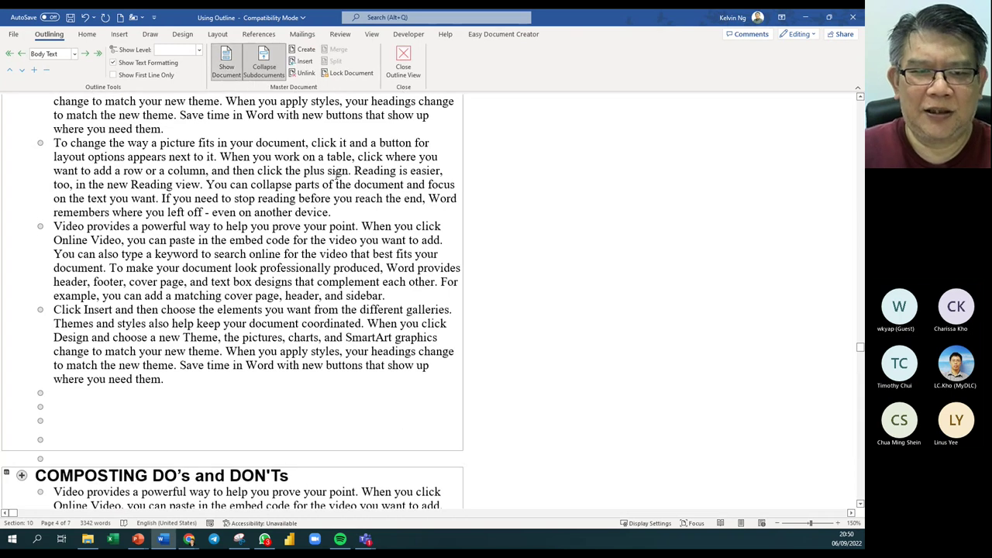
{"action": "left_click", "coordinate": [353, 73]}
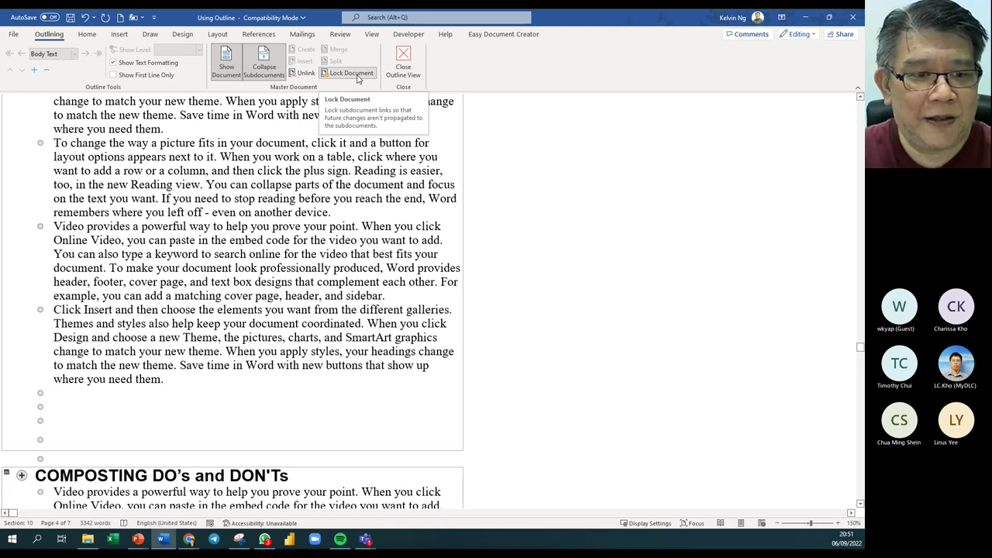
{"action": "left_click", "coordinate": [358, 76]}
Step: Open the "Why Compost" subdocument and add two blank lines between its heading and the first paragraph
{"action": "scroll", "coordinate": [233, 374], "scroll_direction": "down", "scroll_amount": 10}
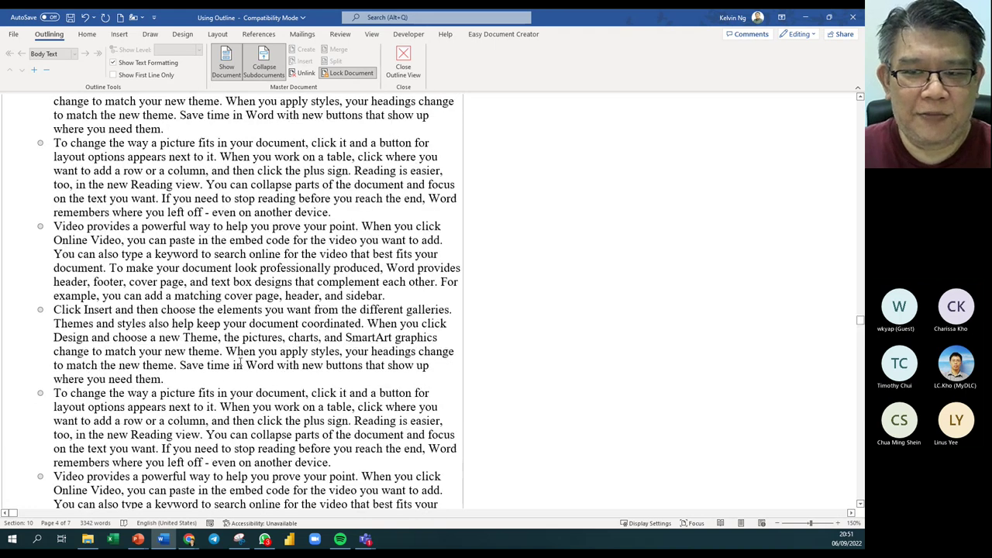
{"action": "left_click_drag", "start_coordinate": [861, 297], "coordinate": [775, 128]}
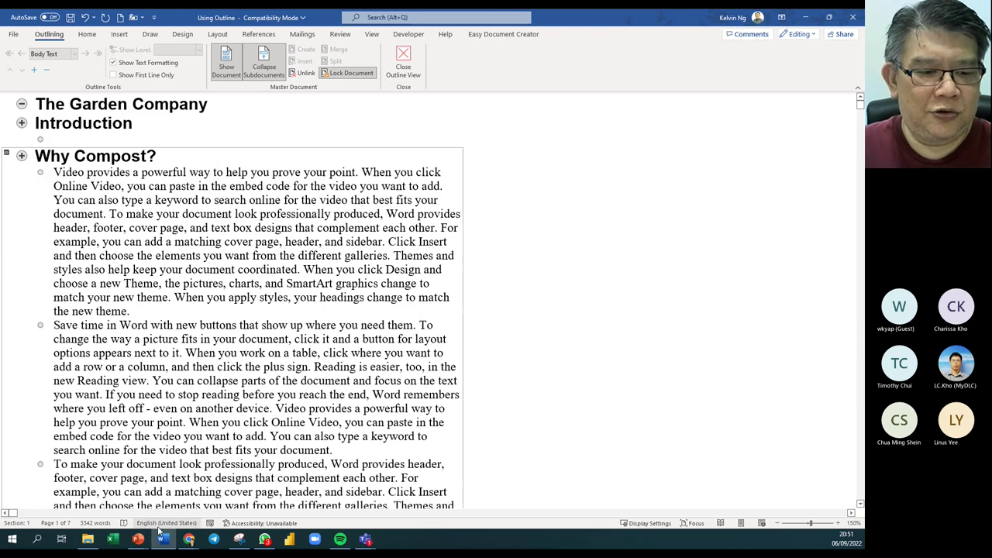
{"action": "left_click", "coordinate": [87, 539]}
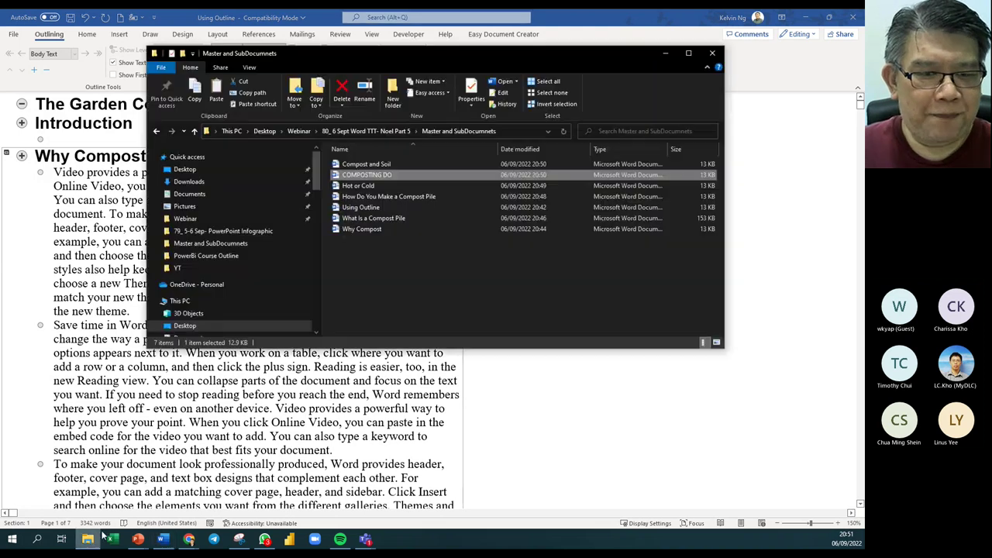
{"action": "double_click", "coordinate": [385, 228]}
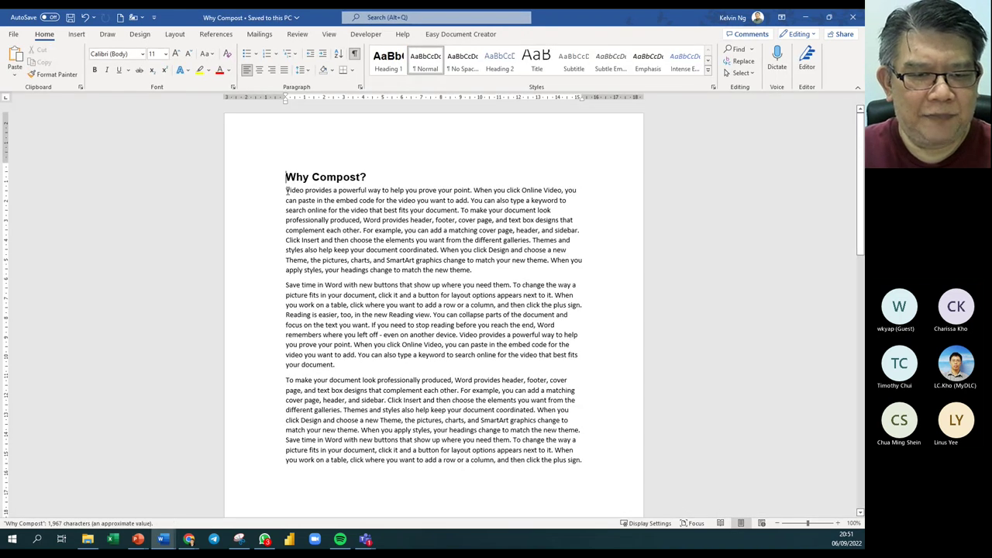
{"action": "left_click", "coordinate": [287, 190]}
{"action": "key", "text": "Return"}
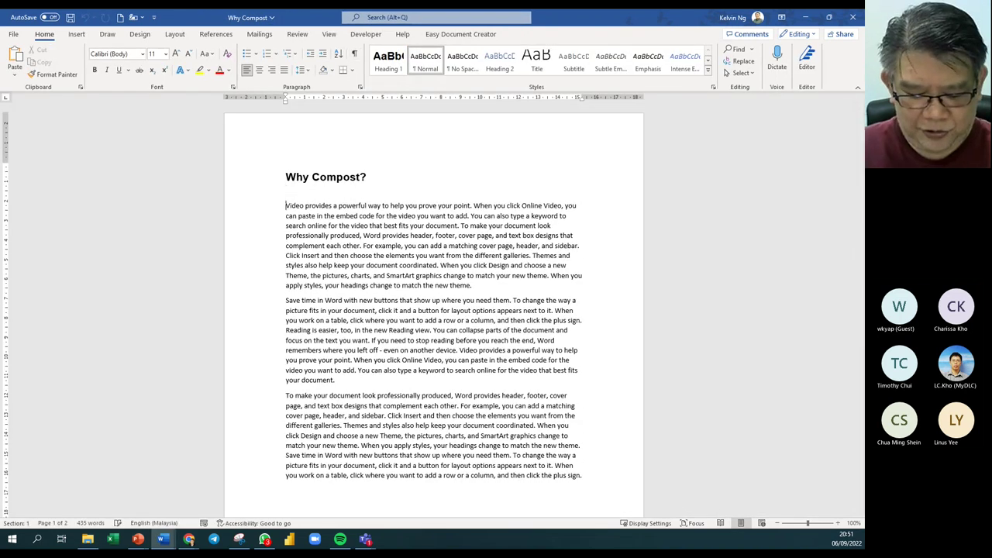
{"action": "key", "text": "Return"}
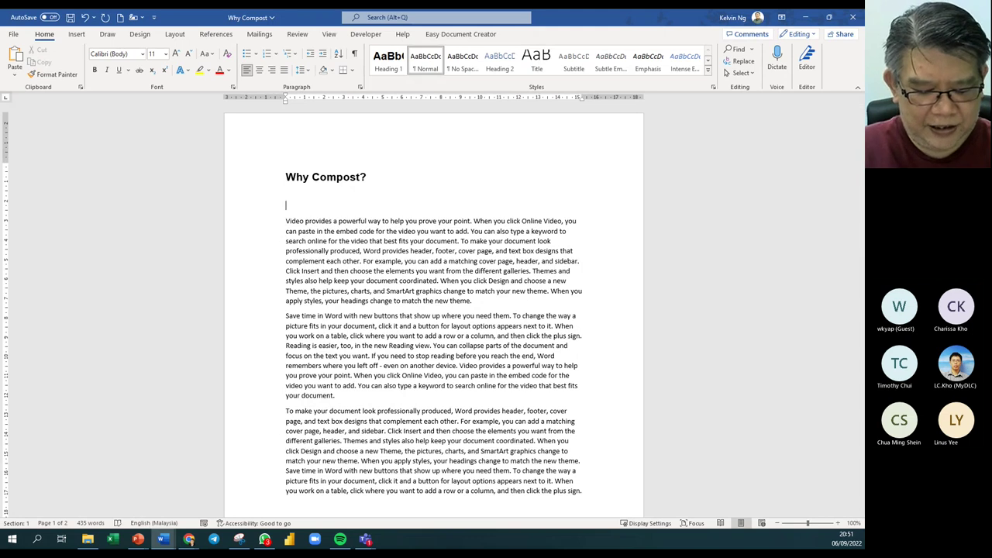
Step: Enter a paragraph of random placeholder letters on the blank line below the "Why Compost?" heading, then save and close the subdocument
{"action": "type", "text": "Fhgodghopdfhposd ohgohpodi ghso"}
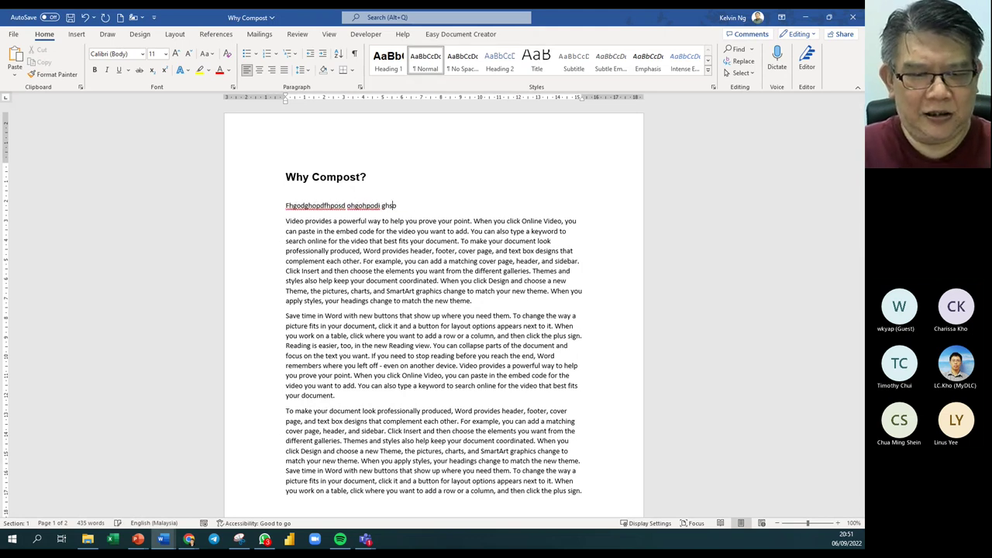
{"action": "type", "text": "dihg poghpoidhg pdhgbpoid ghpoidghbpoidf ghpoidhgbpidof ghbpidhgb pfhbpidh"}
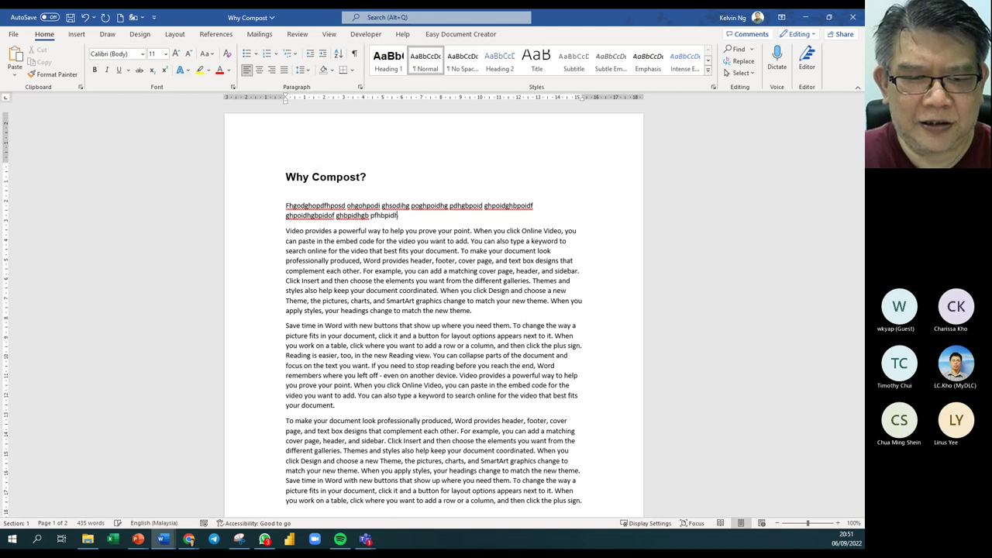
{"action": "type", "text": "gp jpjgp jgjgpdifihp iohgop idh gi yghf dihfg[iod hg[odihg podhgc"}
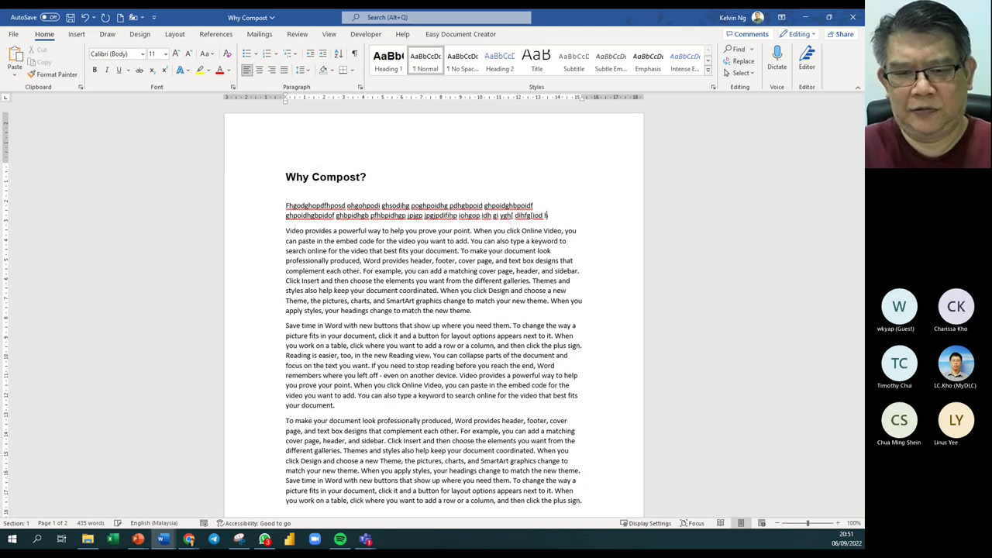
{"action": "type", "text": "idbhodg hd i"}
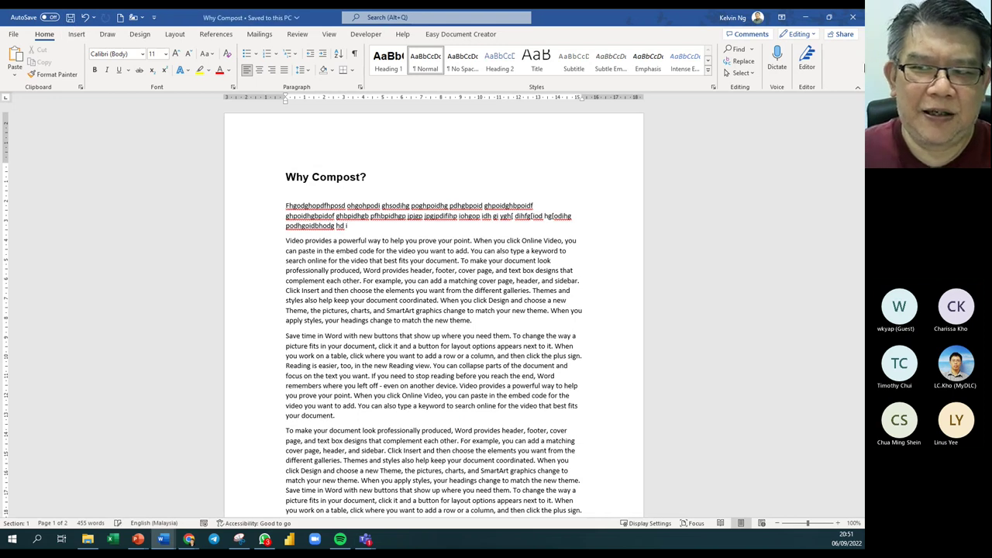
{"action": "left_click", "coordinate": [854, 17]}
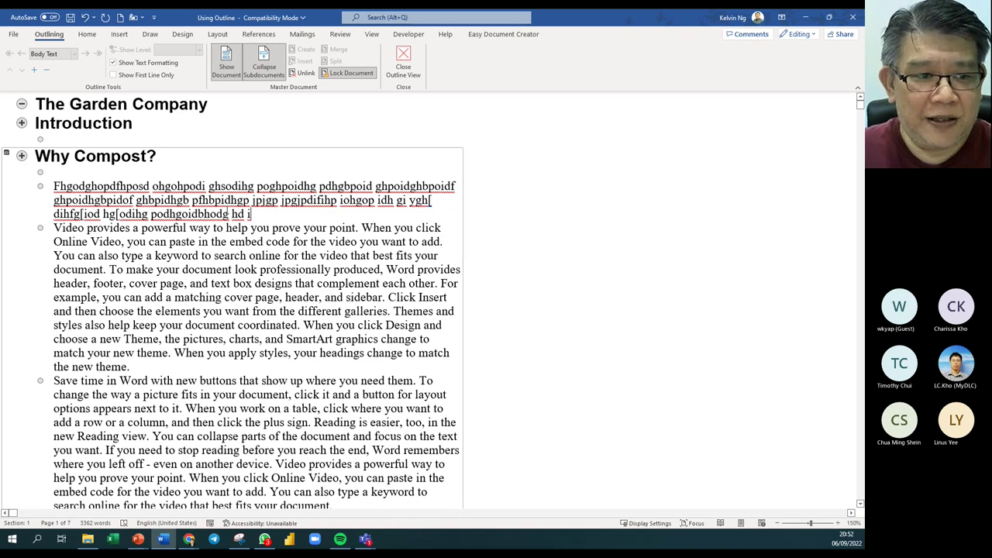
Step: Colour the new placeholder paragraph under "Why Compost?" red in the master document and save it
{"action": "left_click", "coordinate": [40, 186]}
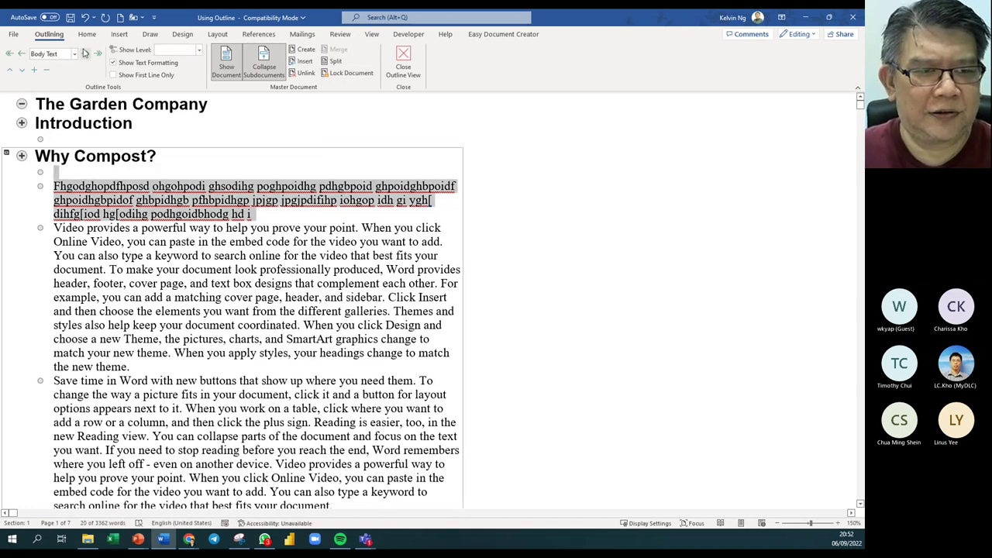
{"action": "left_click", "coordinate": [86, 34]}
{"action": "left_click", "coordinate": [220, 71]}
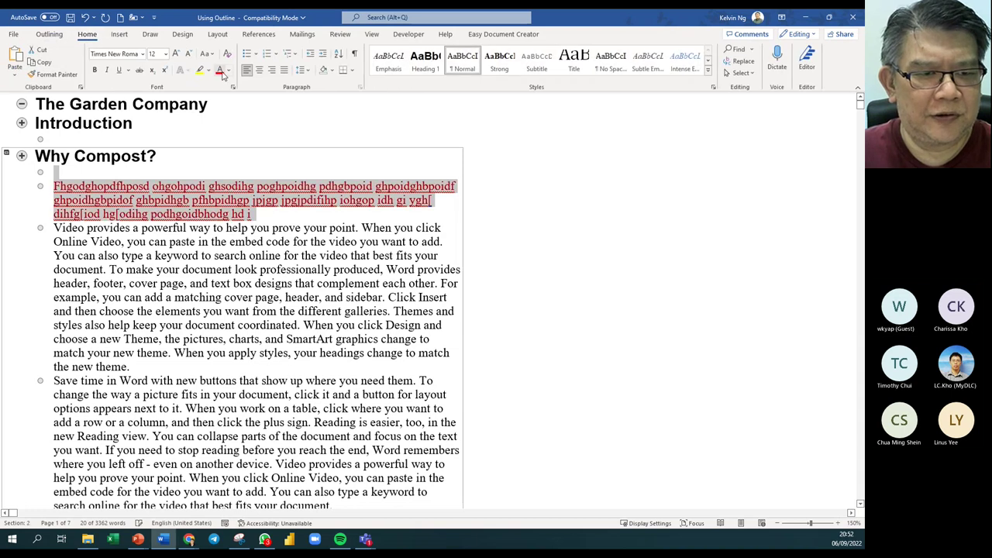
{"action": "left_click", "coordinate": [617, 135]}
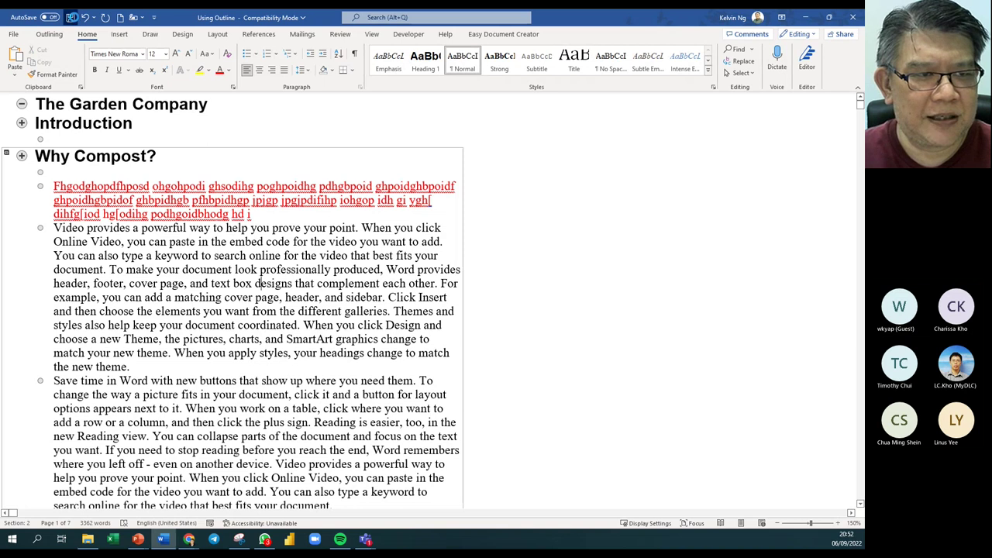
{"action": "left_click", "coordinate": [70, 17]}
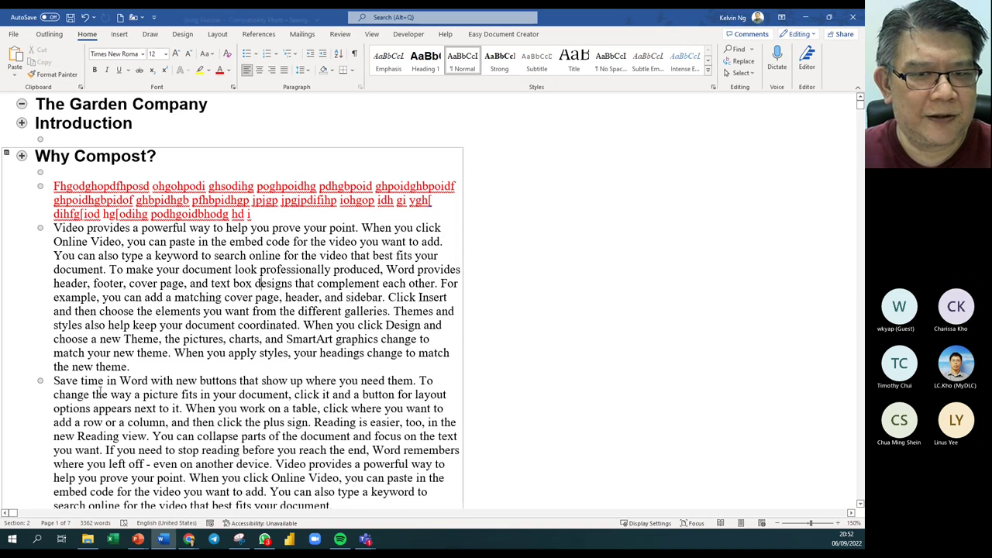
Step: Open the "Why Compost" file from its folder to check the placeholder paragraph's colour, and close it again
{"action": "left_click", "coordinate": [87, 538]}
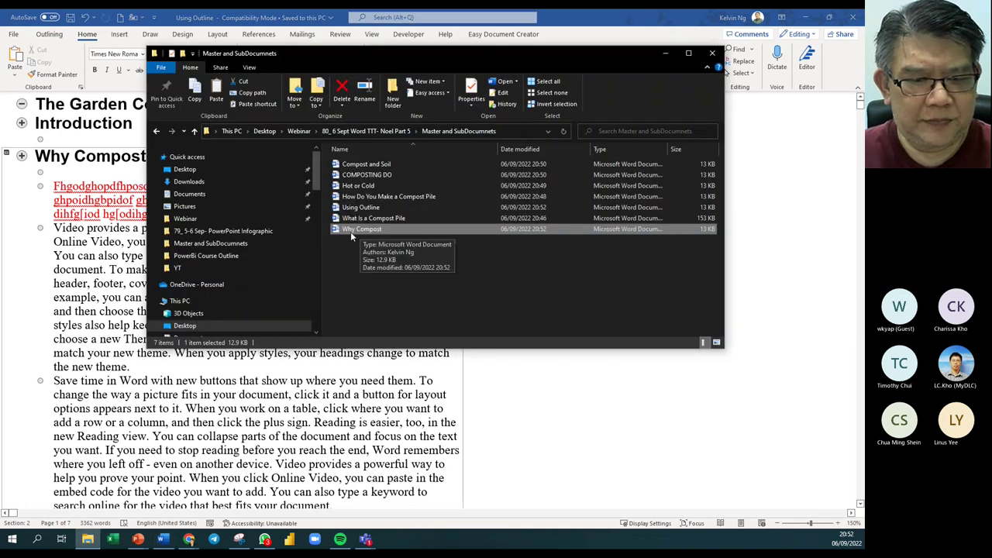
{"action": "double_click", "coordinate": [337, 230]}
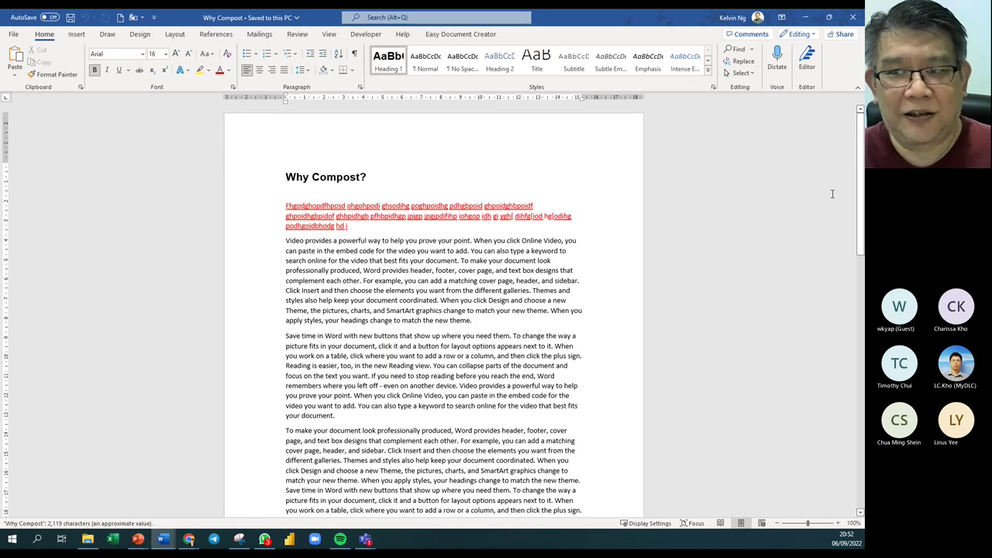
{"action": "left_click", "coordinate": [853, 16]}
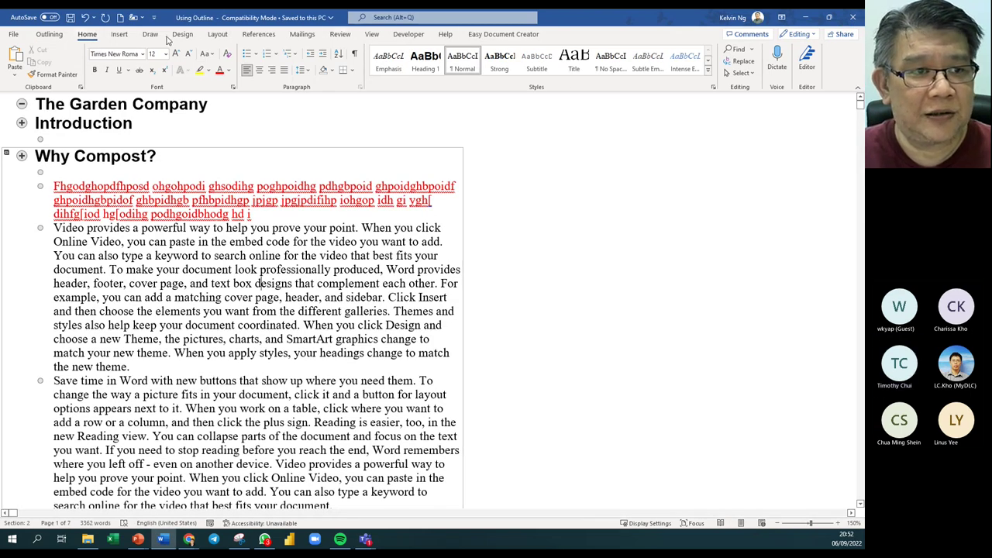
Step: Lock the "Why Compost" subdocument in the master document and check whether text in its first "Video provides" paragraph can be formatted
{"action": "left_click", "coordinate": [49, 34]}
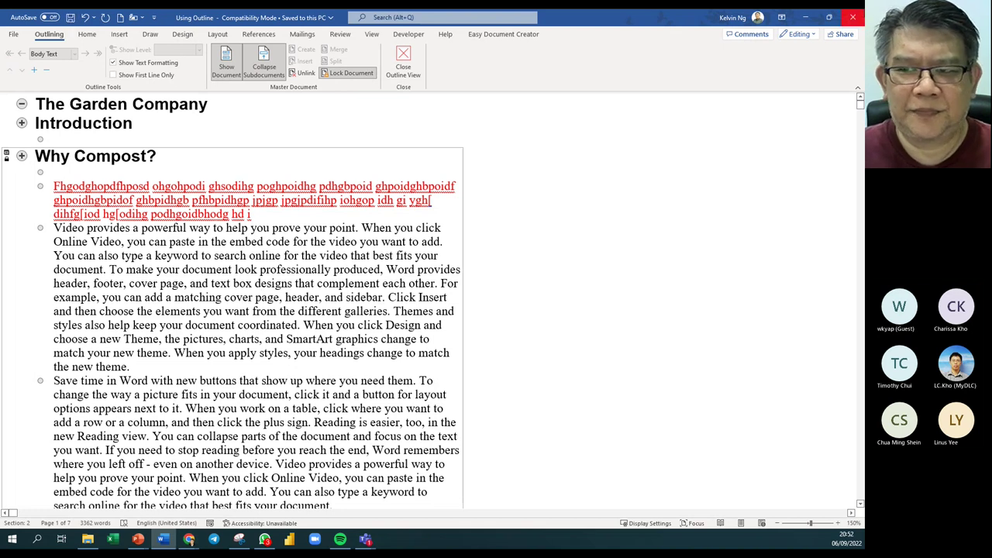
{"action": "left_click", "coordinate": [129, 367]}
{"action": "left_click_drag", "start_coordinate": [129, 367], "coordinate": [54, 297]}
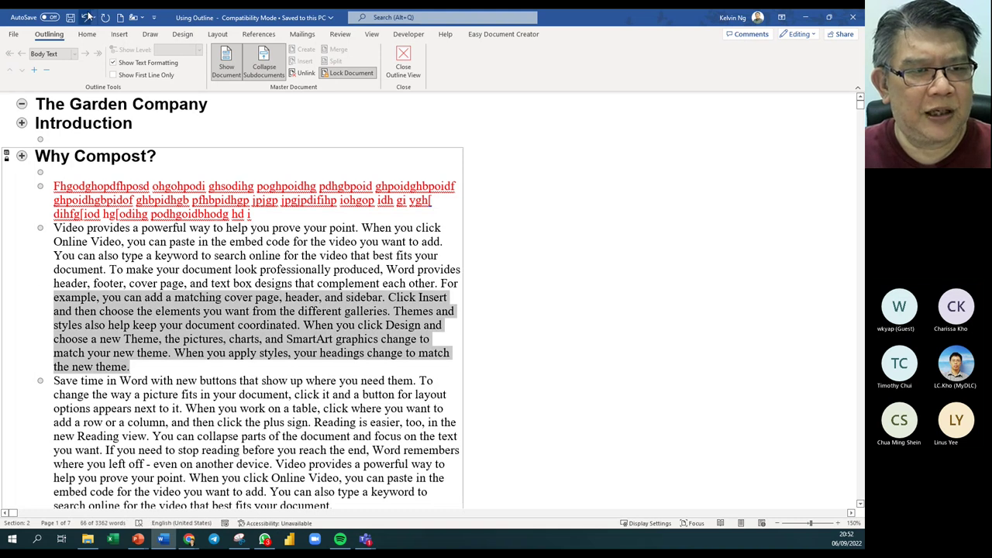
{"action": "left_click", "coordinate": [87, 35]}
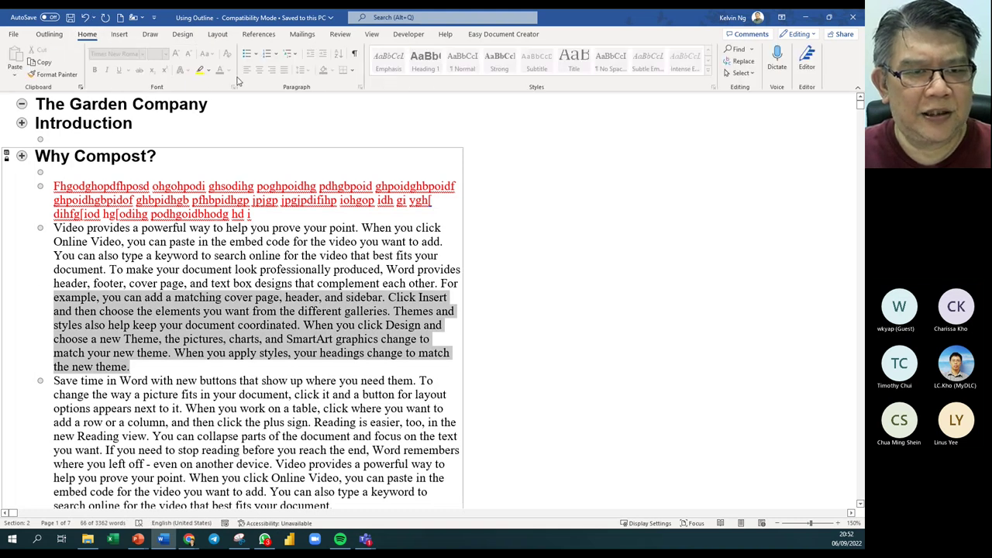
{"action": "left_click", "coordinate": [425, 225]}
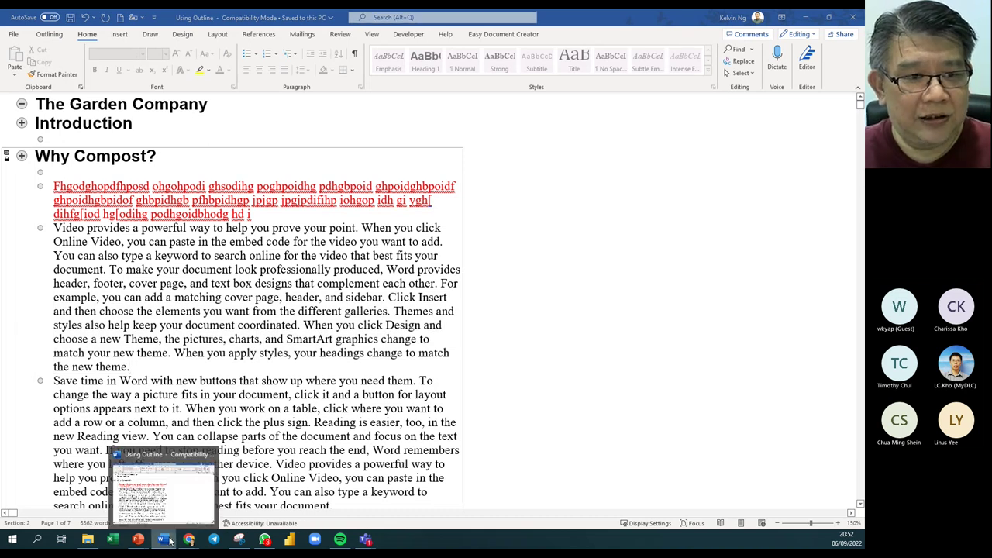
Step: Open the locked "Why Compost" file, select part of the "Video provides" paragraph, check whether its formatting can be changed, and close the file
{"action": "left_click", "coordinate": [177, 521]}
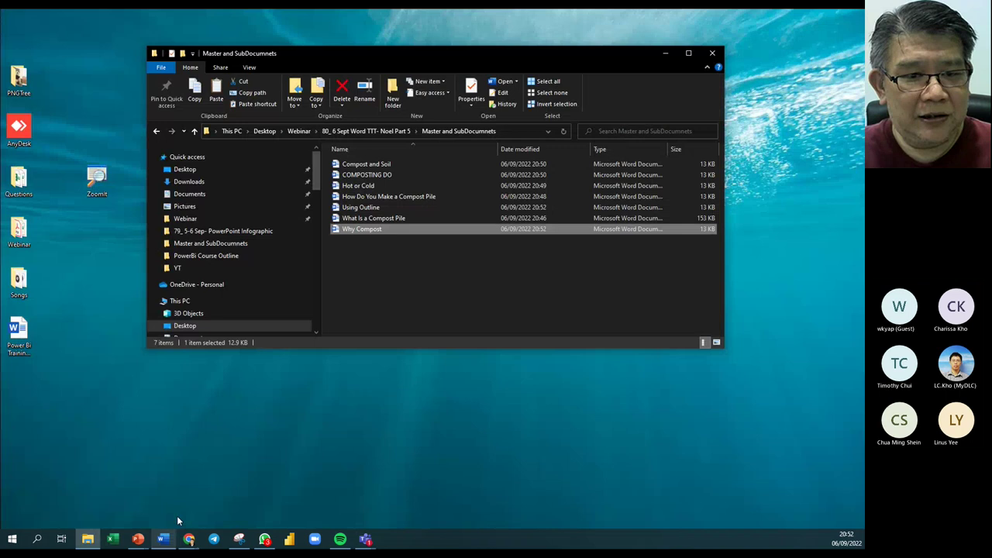
{"action": "double_click", "coordinate": [365, 229]}
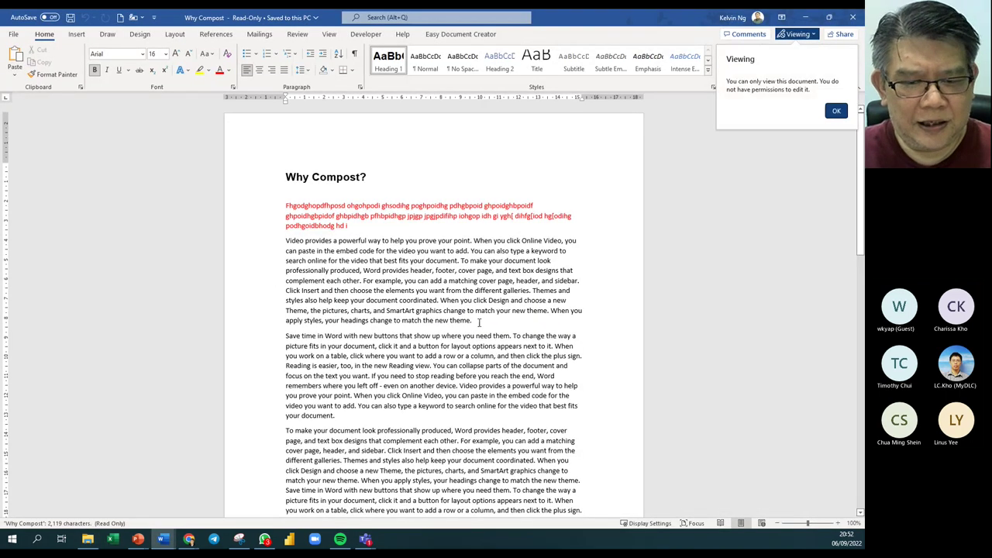
{"action": "left_click_drag", "start_coordinate": [472, 320], "coordinate": [307, 272]}
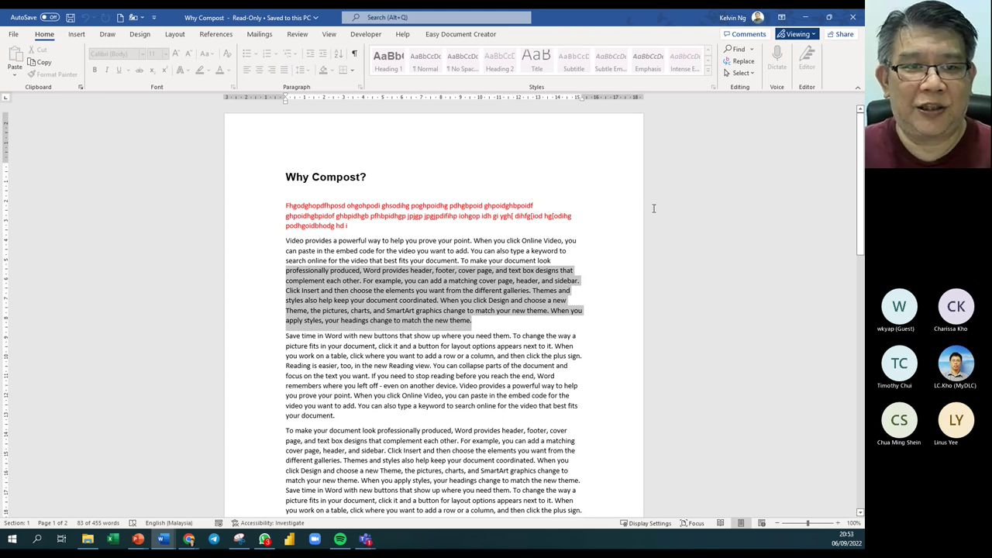
{"action": "left_click", "coordinate": [851, 19]}
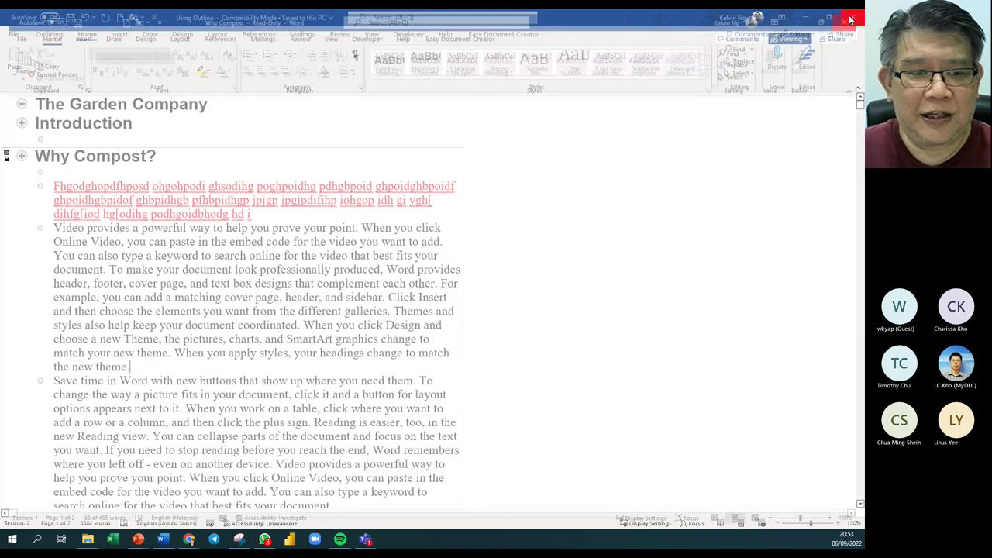
{"action": "left_click", "coordinate": [88, 538]}
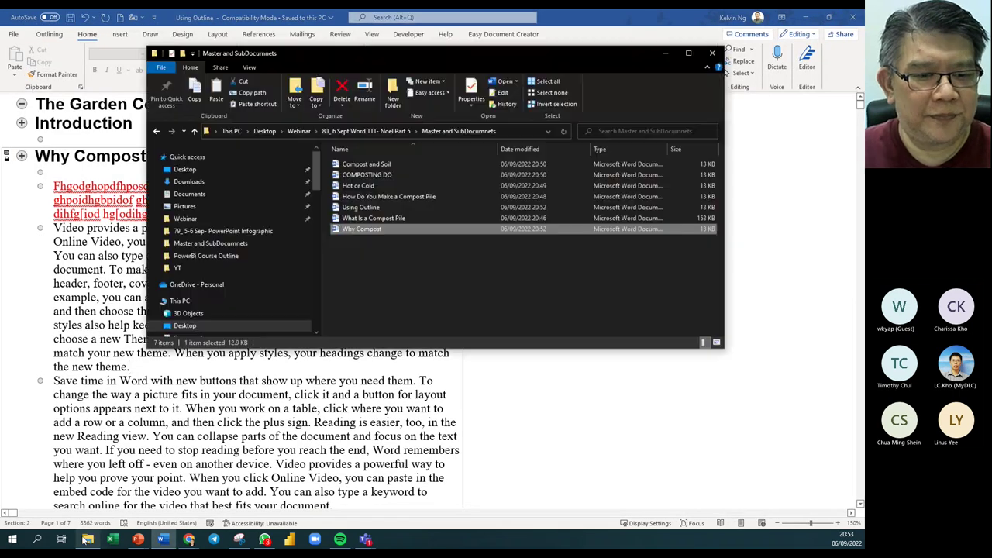
{"action": "double_click", "coordinate": [356, 229]}
{"action": "left_click_drag", "start_coordinate": [473, 321], "coordinate": [347, 281]}
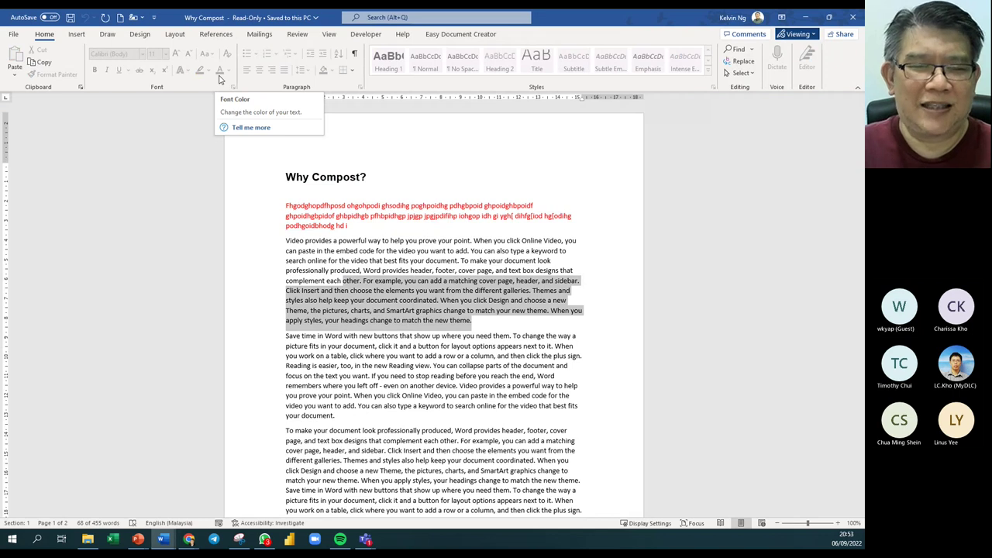
{"action": "left_click", "coordinate": [852, 17]}
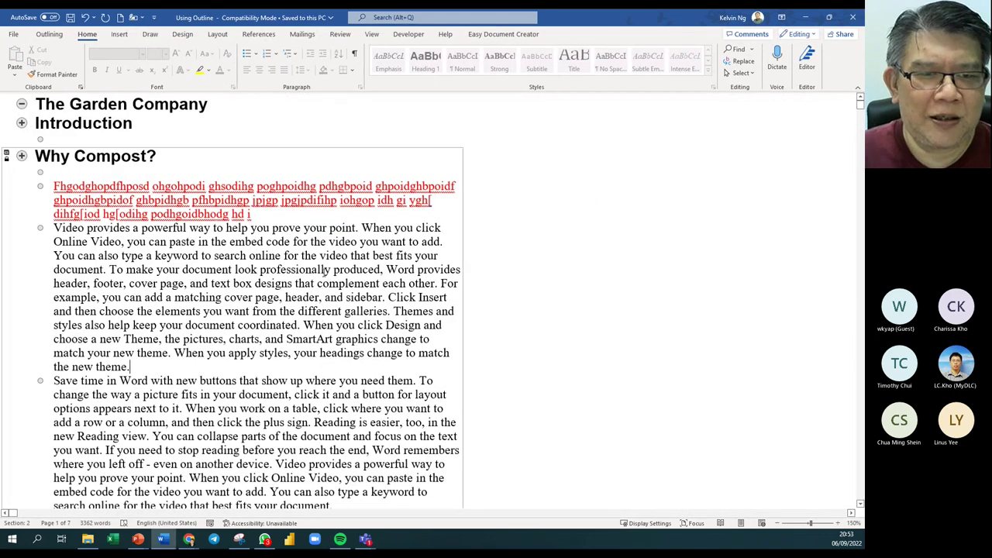
Step: Select the red placeholder paragraph in the master document and check which font formatting options are available while the subdocument is locked
{"action": "left_click", "coordinate": [47, 34]}
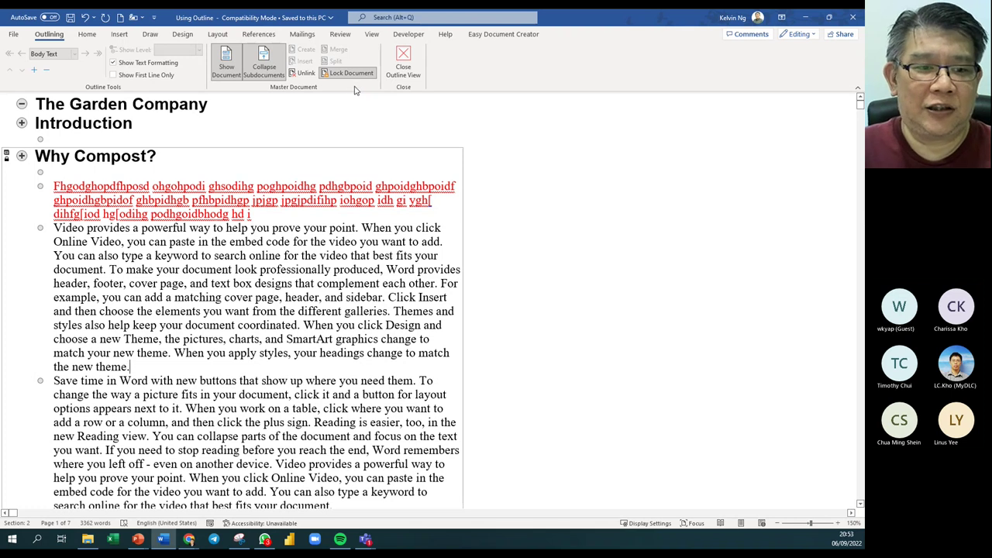
{"action": "left_click_drag", "start_coordinate": [260, 216], "coordinate": [52, 184]}
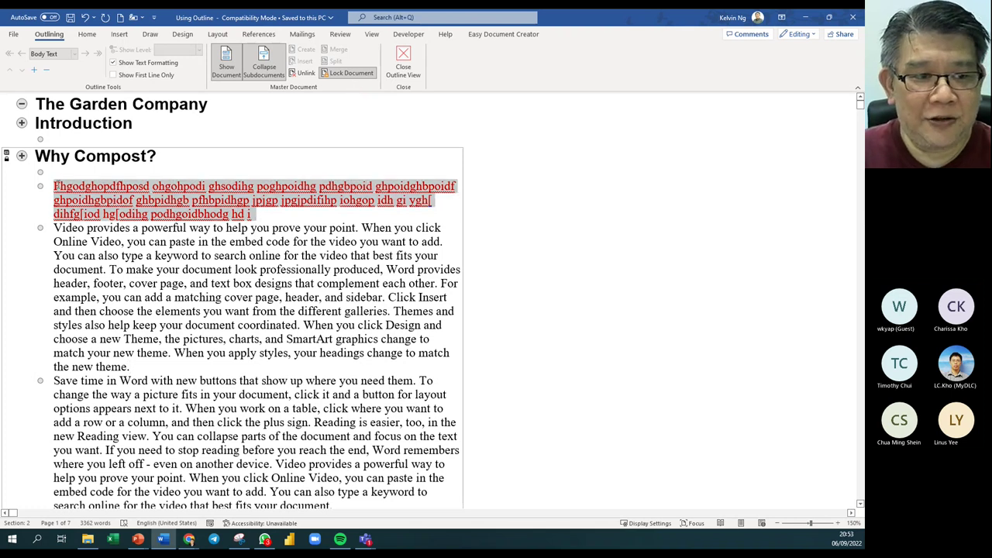
{"action": "left_click", "coordinate": [88, 36]}
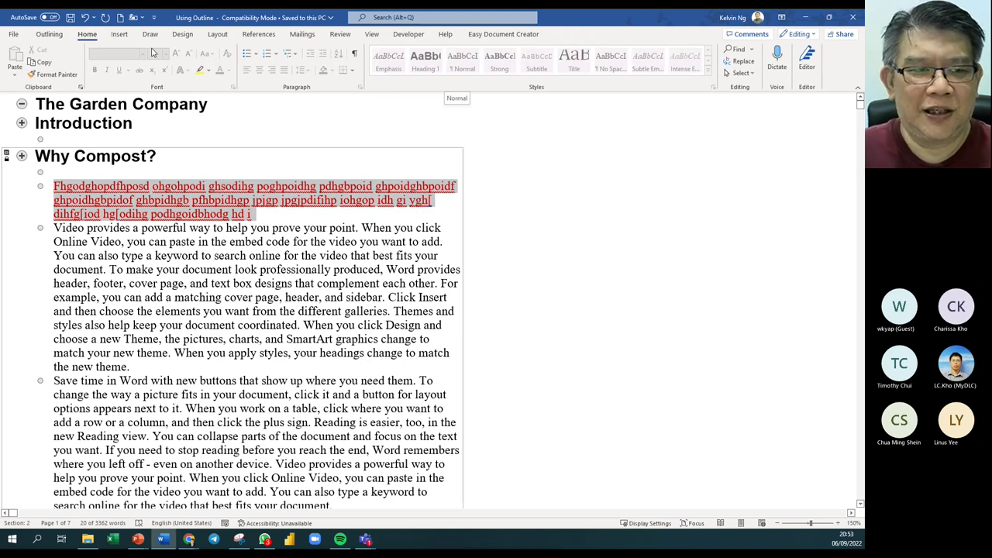
{"action": "left_click", "coordinate": [49, 34]}
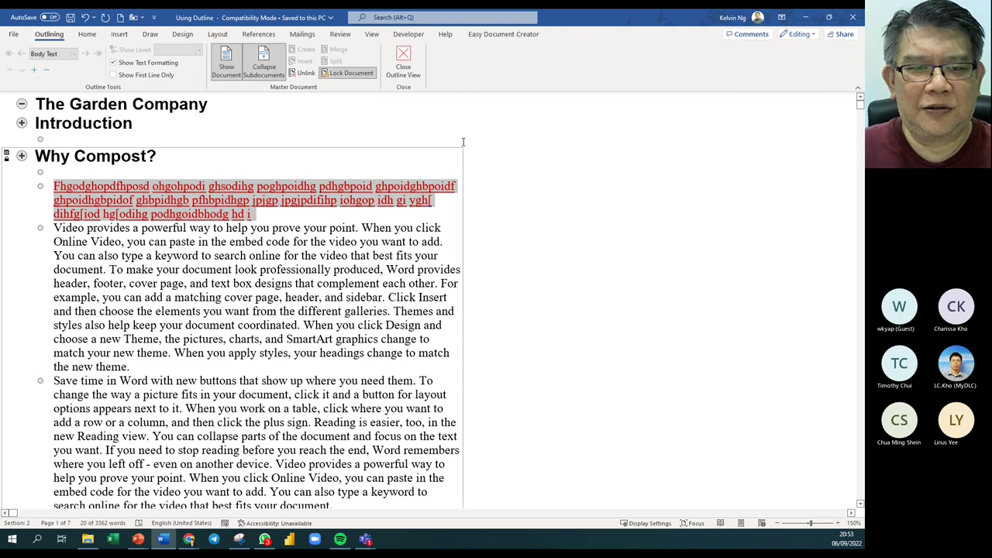
Step: Unlock the "Why Compost" subdocument and delete its red placeholder paragraph in the master document
{"action": "left_click", "coordinate": [346, 73]}
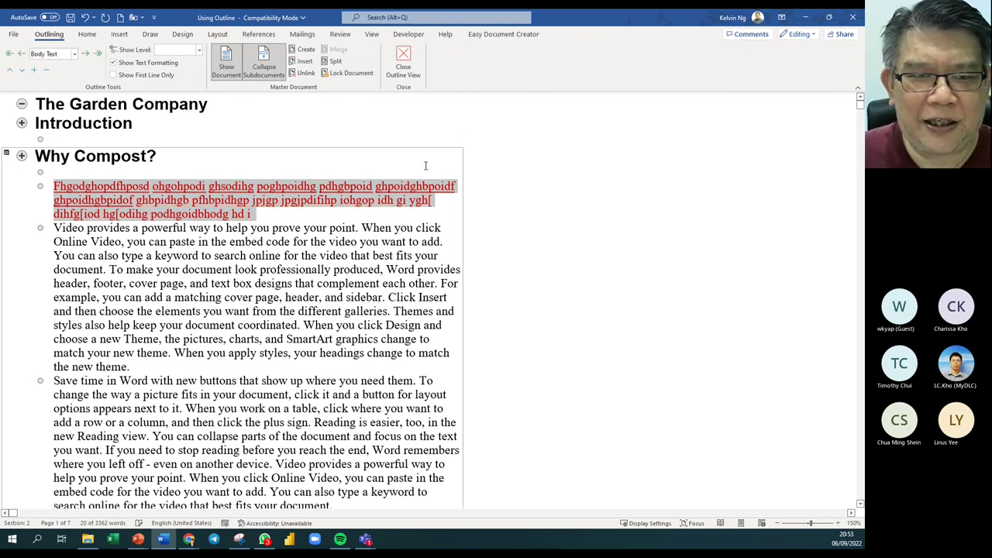
{"action": "left_click", "coordinate": [265, 217]}
{"action": "left_click_drag", "start_coordinate": [252, 216], "coordinate": [44, 184]}
{"action": "key", "text": "Delete"}
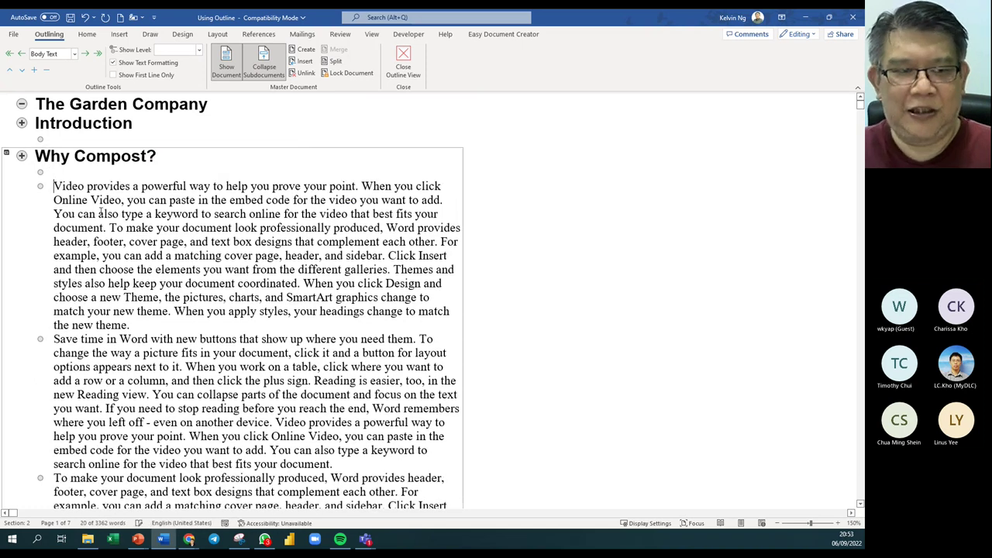
Step: Lock the "Why Compost" subdocument again and save its changes
{"action": "left_click", "coordinate": [361, 73]}
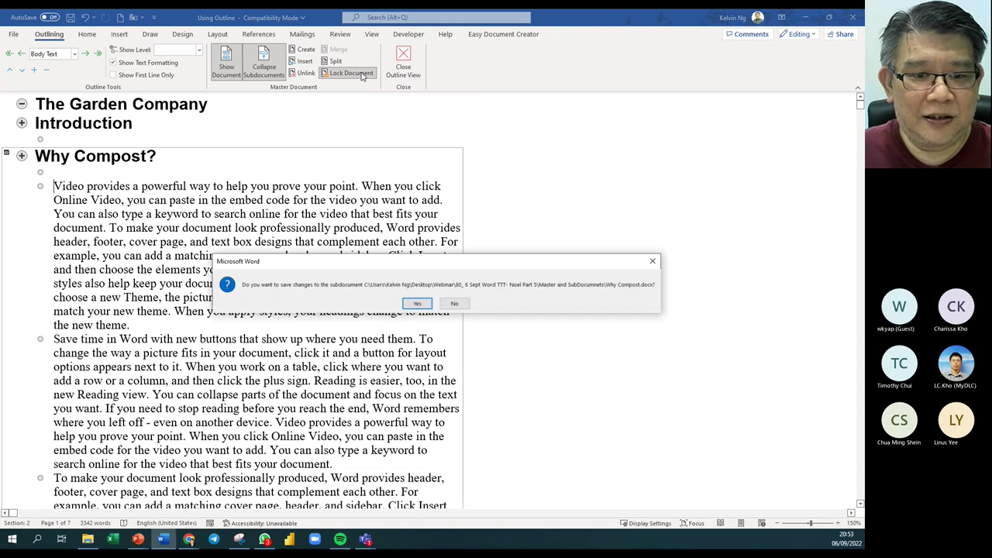
{"action": "left_click", "coordinate": [417, 304]}
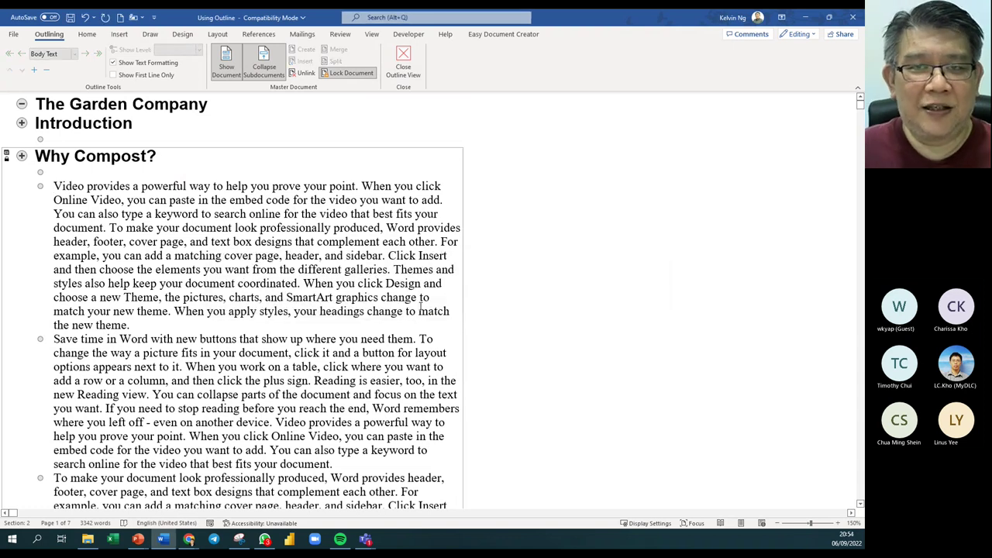
Step: Reopen the "Why Compost" file, check that the deletion carried over and whether selected text is editable, then close it
{"action": "left_click", "coordinate": [163, 539]}
{"action": "double_click", "coordinate": [364, 229]}
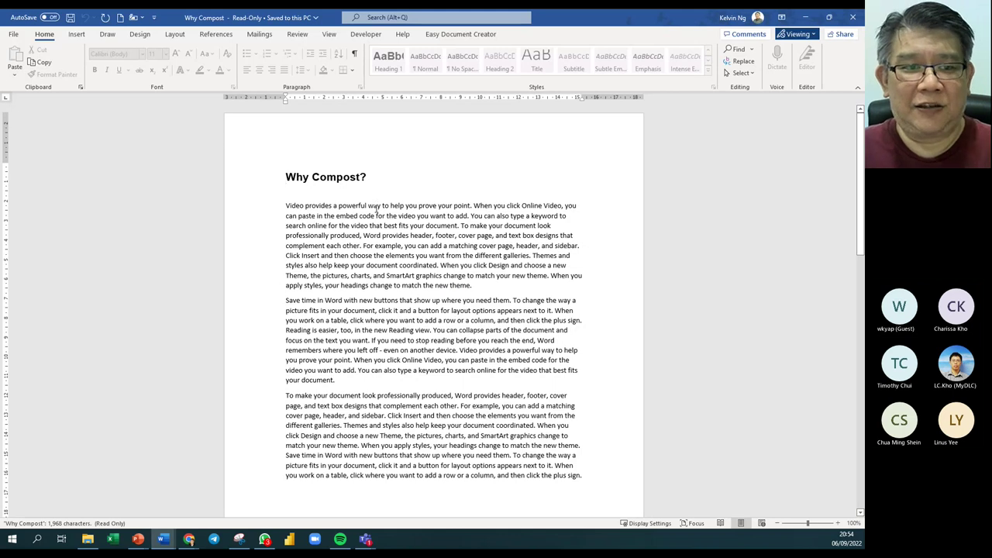
{"action": "left_click_drag", "start_coordinate": [403, 245], "coordinate": [466, 275]}
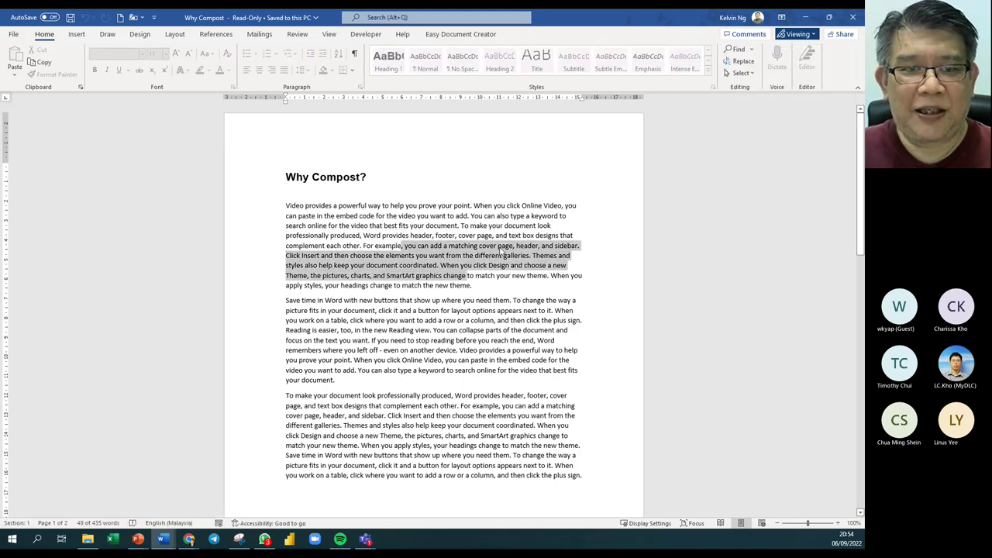
{"action": "left_click", "coordinate": [855, 17]}
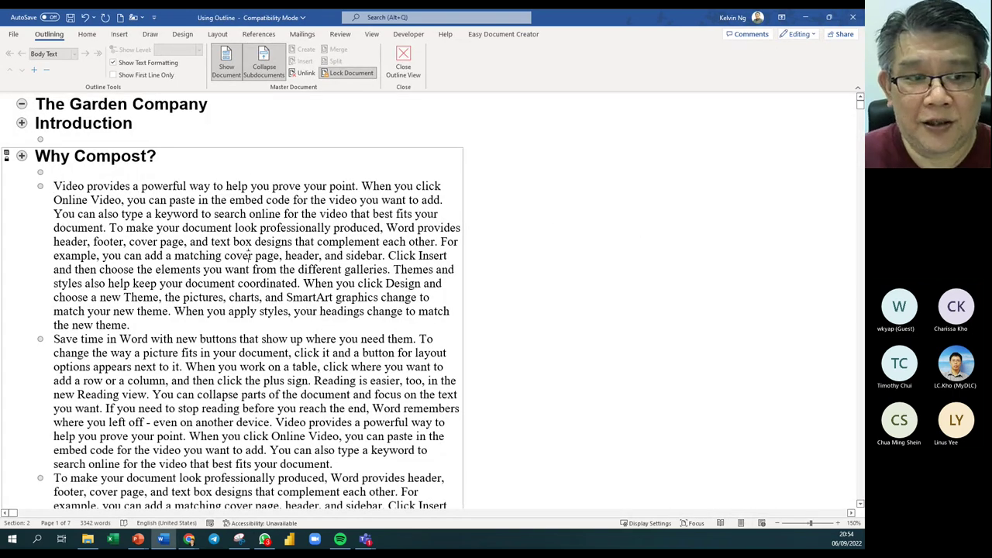
Step: Unlock the "Why Compost" subdocument in the master document
{"action": "left_click", "coordinate": [358, 75]}
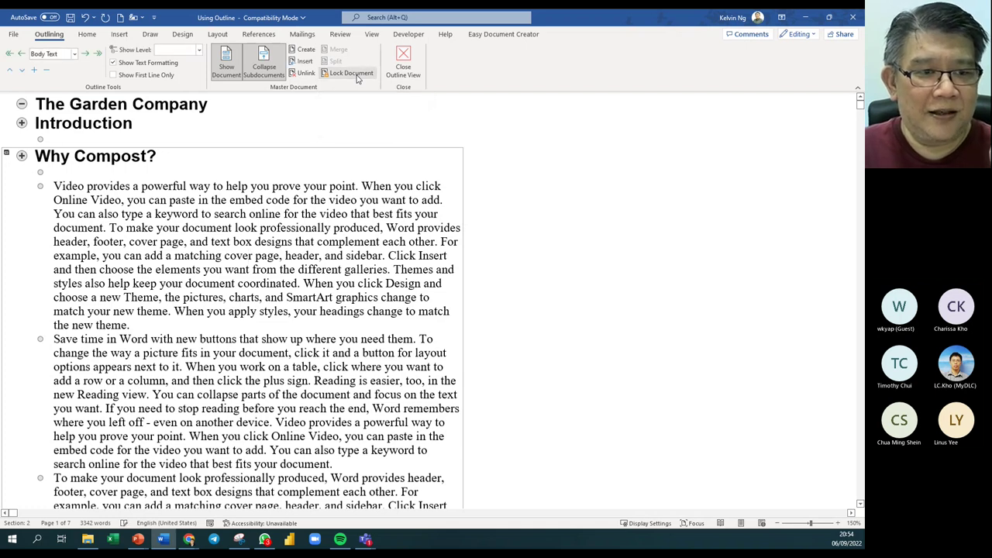
{"action": "left_click", "coordinate": [197, 157]}
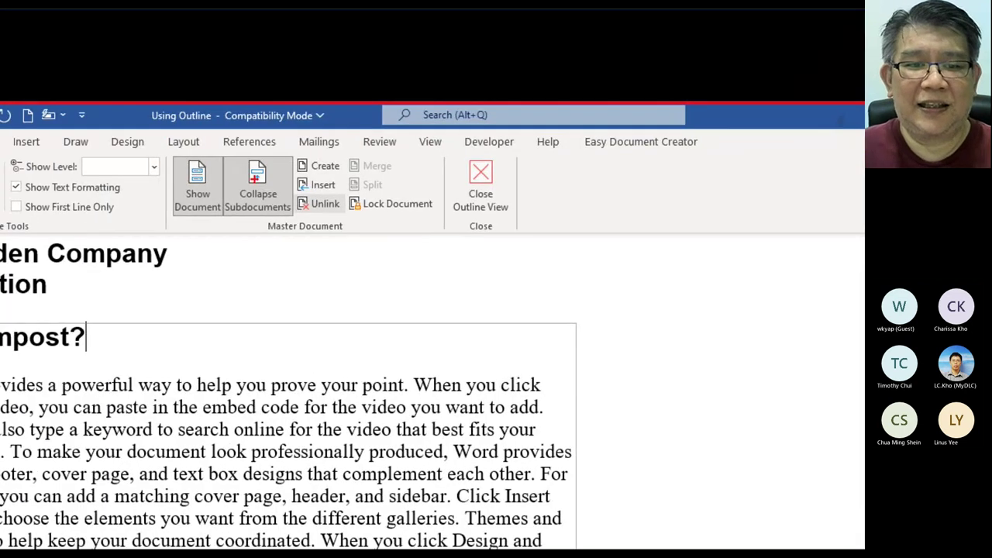
{"action": "left_click_drag", "start_coordinate": [335, 215], "coordinate": [358, 254]}
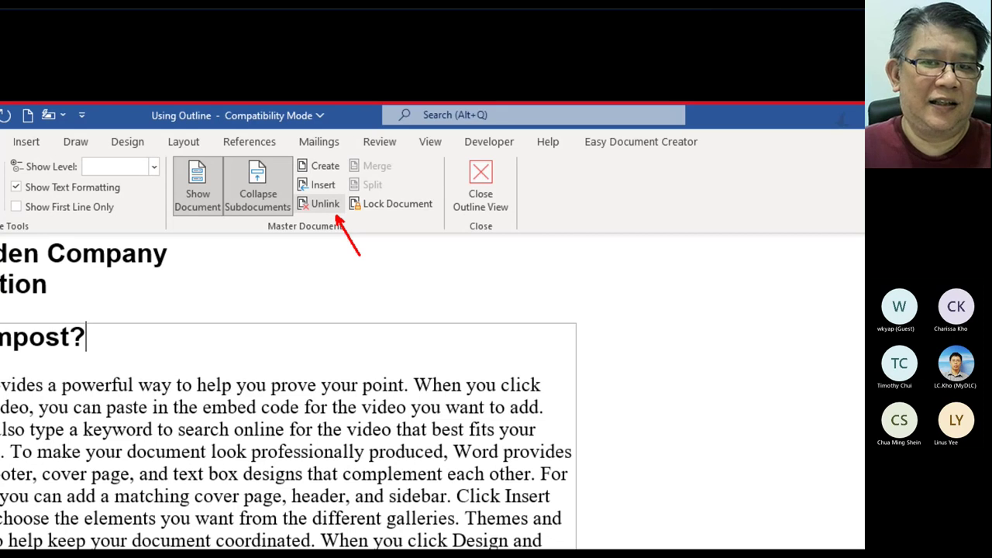
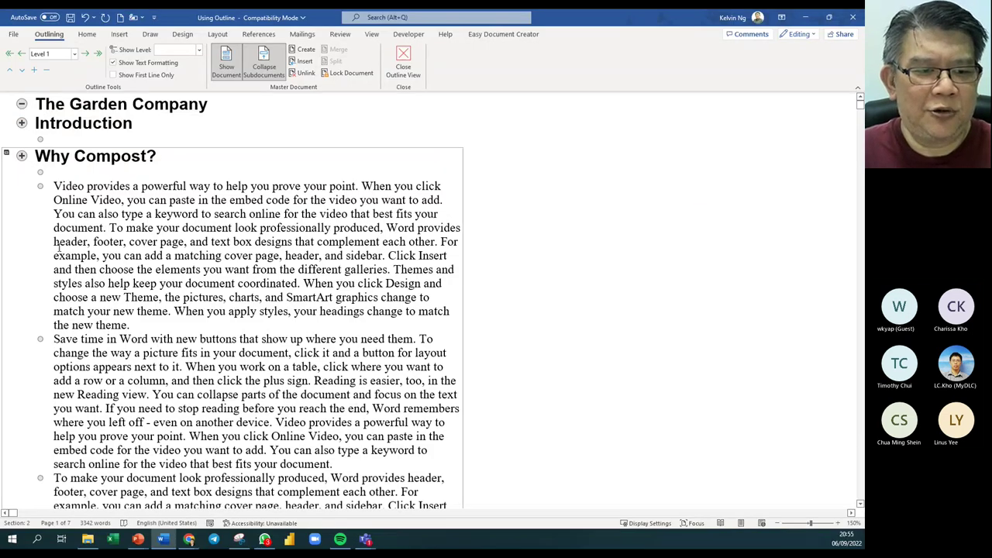
Step: Lock the "Why Compost?" subdocument and check whether the "What Is a Compost Pile?" subdocument is locked
{"action": "scroll", "coordinate": [58, 246], "scroll_direction": "down", "scroll_amount": 8}
{"action": "left_click", "coordinate": [264, 367]}
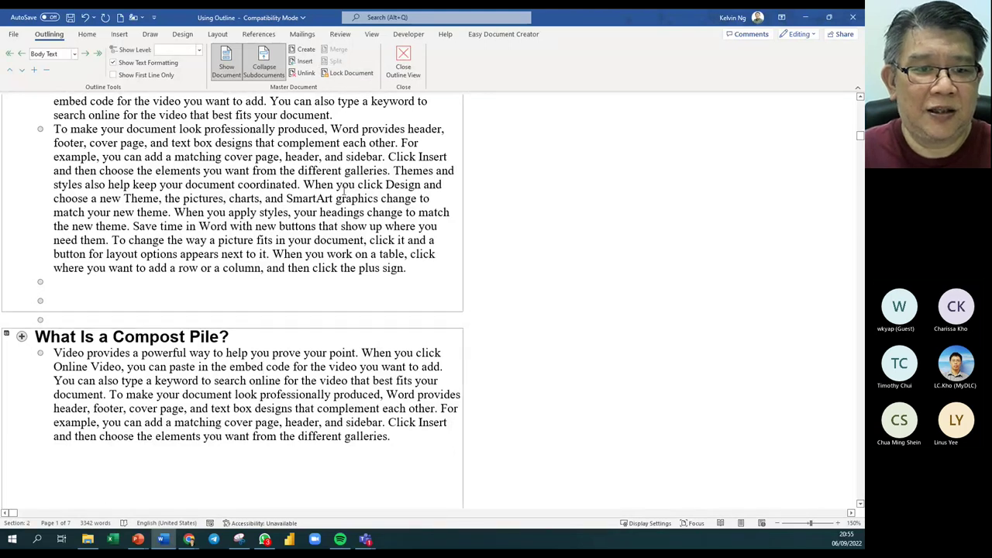
{"action": "scroll", "coordinate": [344, 191], "scroll_direction": "up", "scroll_amount": 15}
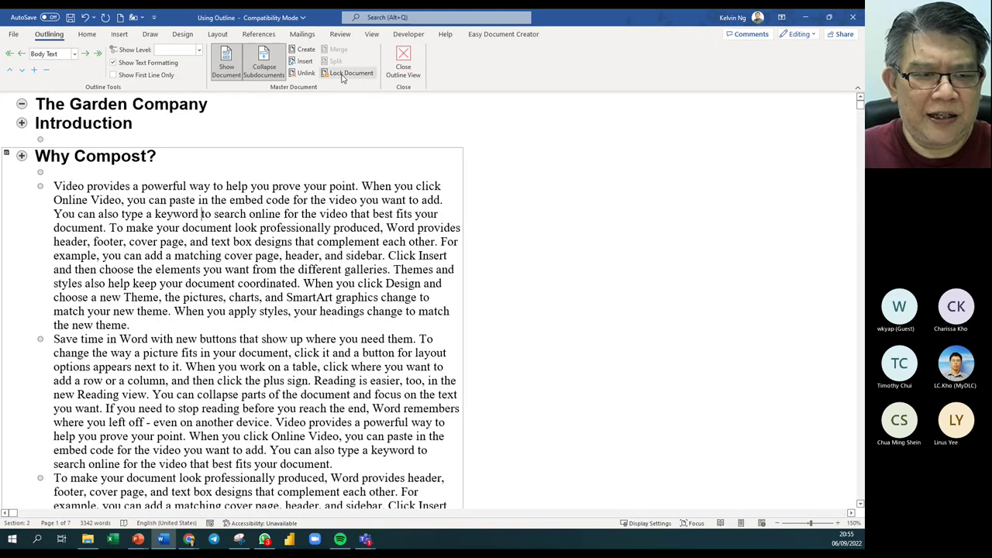
{"action": "left_click", "coordinate": [342, 75]}
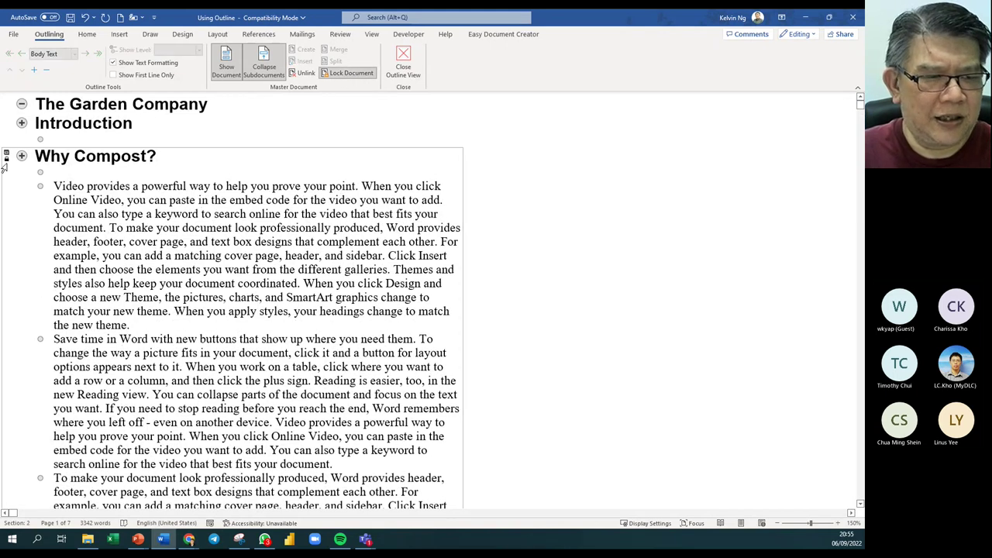
{"action": "scroll", "coordinate": [87, 271], "scroll_direction": "down", "scroll_amount": 9}
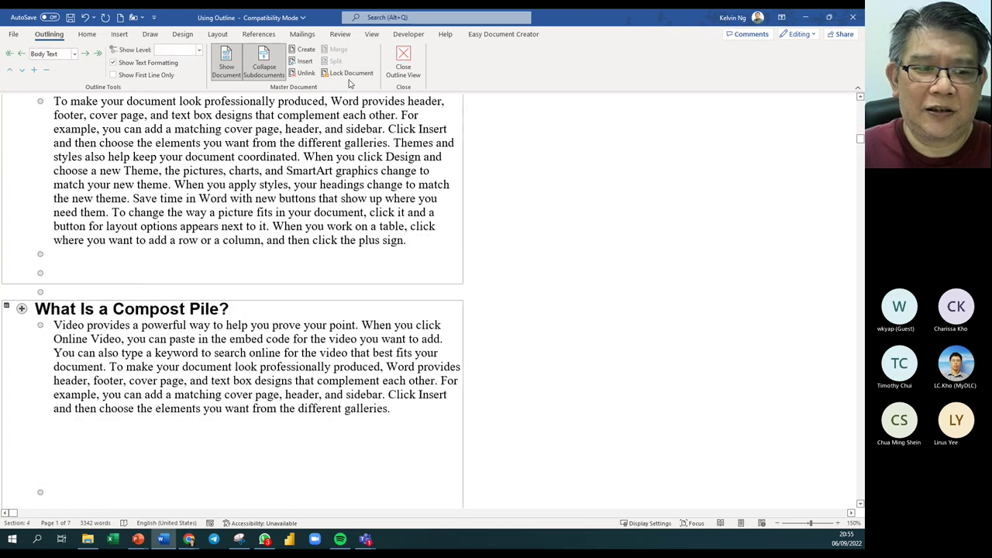
{"action": "scroll", "coordinate": [214, 319], "scroll_direction": "down", "scroll_amount": 6}
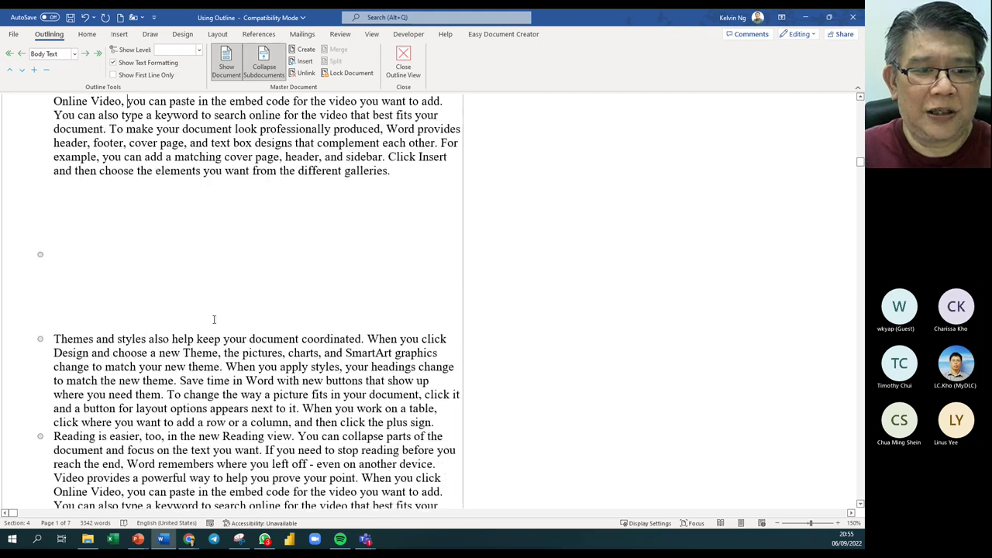
{"action": "scroll", "coordinate": [214, 319], "scroll_direction": "up", "scroll_amount": 3}
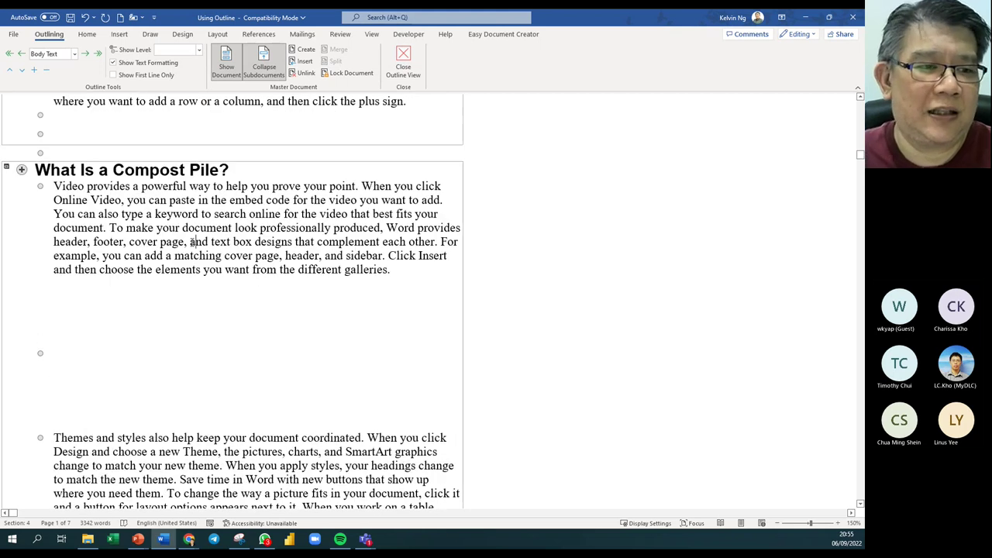
{"action": "scroll", "coordinate": [191, 242], "scroll_direction": "up", "scroll_amount": 15}
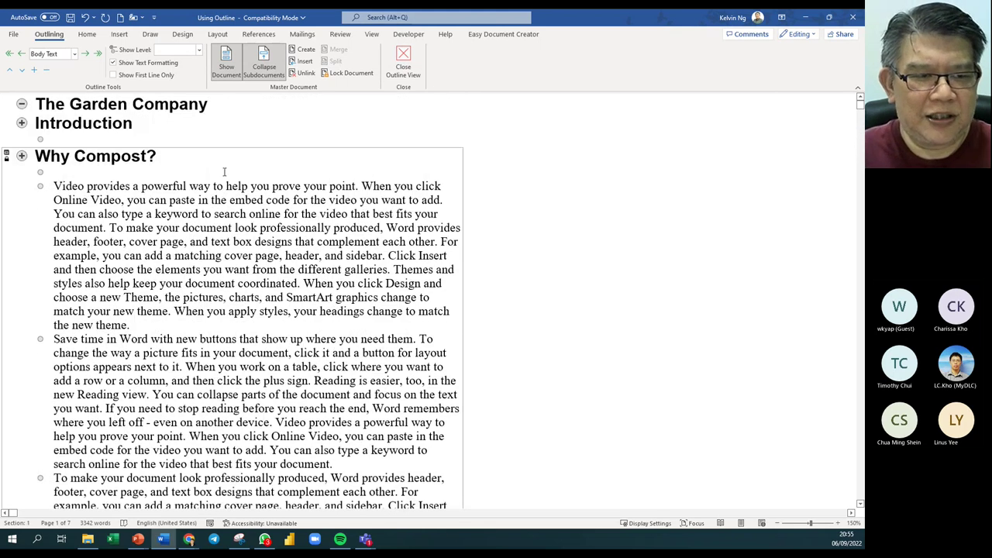
Step: Lock the entire Using Outline master document from its "Introduction" heading and save its changes
{"action": "left_click", "coordinate": [355, 75]}
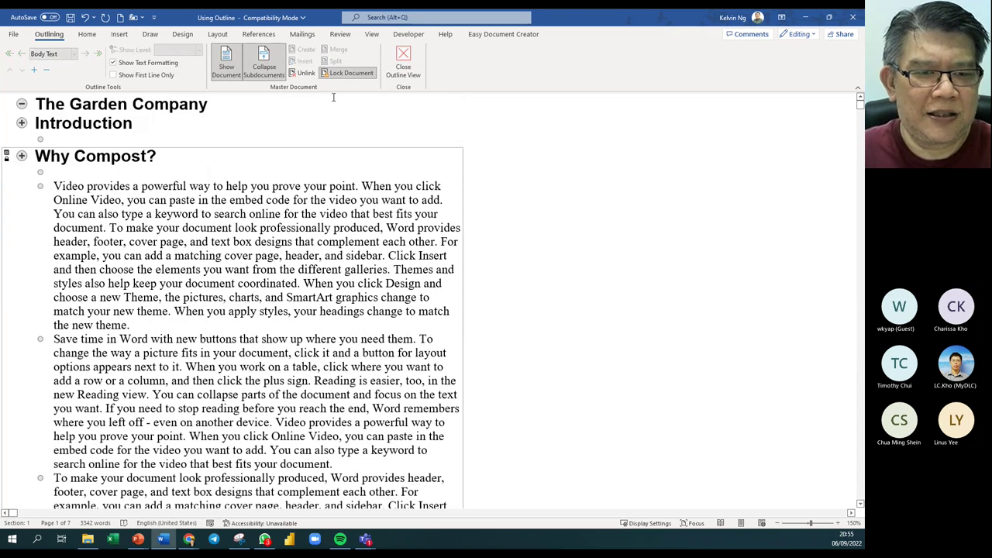
{"action": "left_click", "coordinate": [259, 131]}
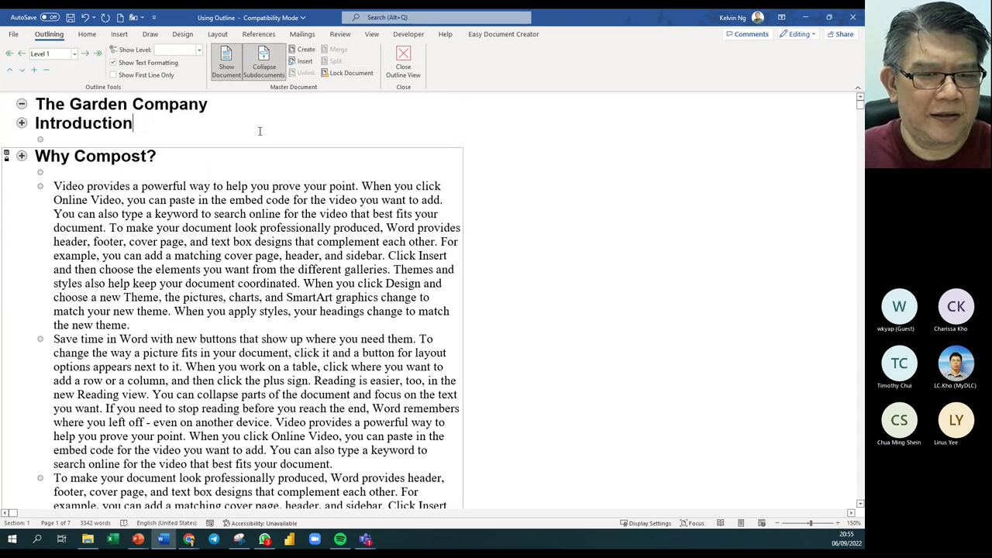
{"action": "left_click", "coordinate": [354, 73]}
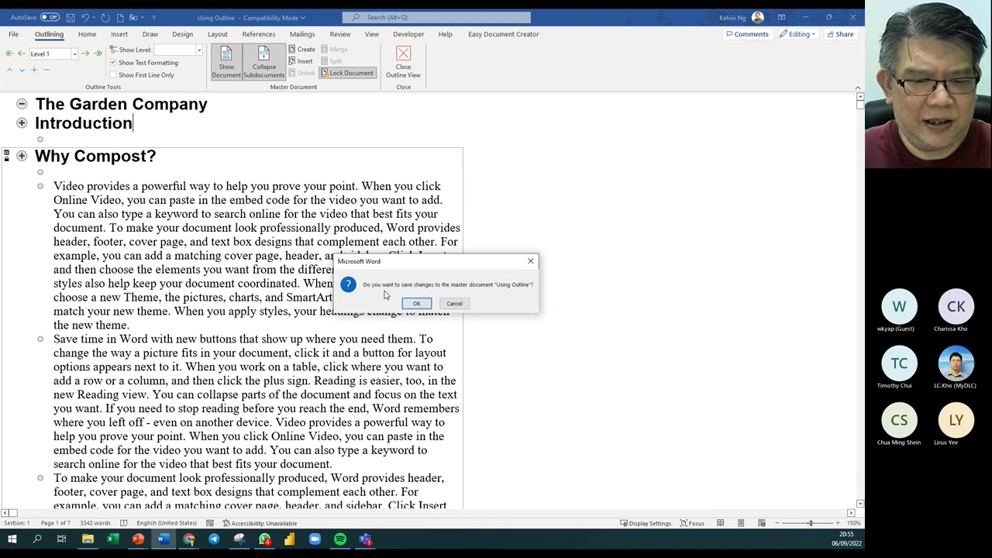
{"action": "left_click", "coordinate": [416, 303]}
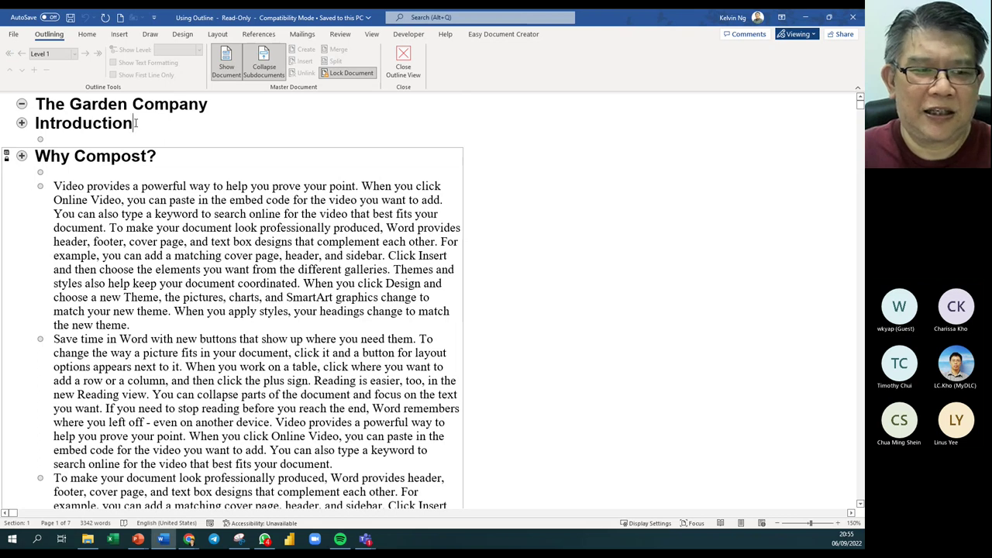
Step: Check which formatting commands are available for body text in the What Is a Compost Pile? subdocument
{"action": "scroll", "coordinate": [56, 231], "scroll_direction": "down", "scroll_amount": 15}
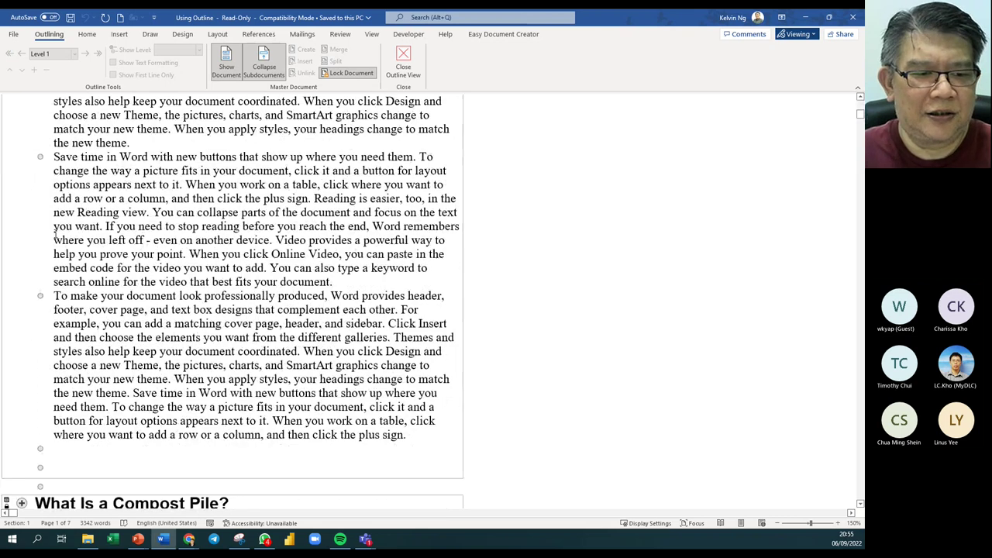
{"action": "left_click_drag", "start_coordinate": [213, 298], "coordinate": [134, 273]}
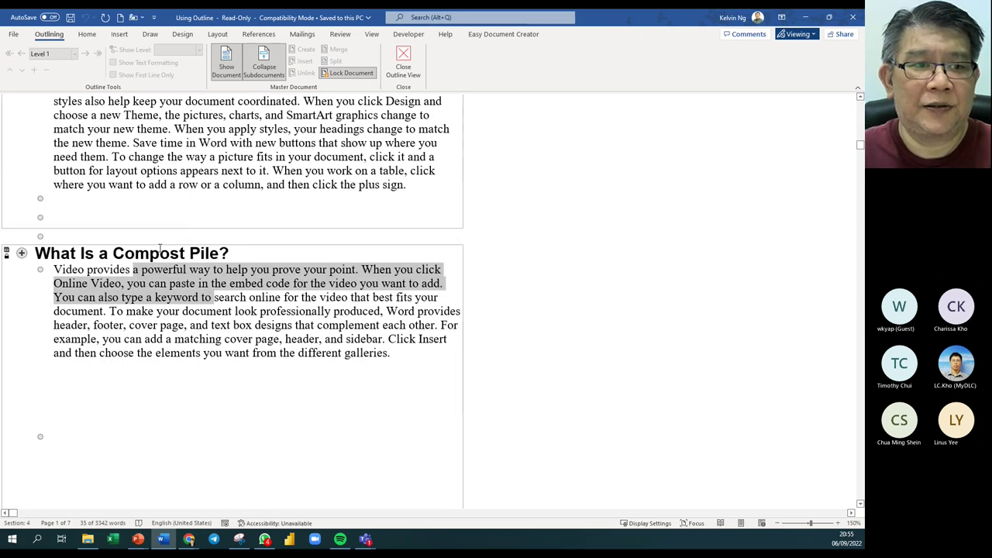
{"action": "left_click", "coordinate": [86, 34]}
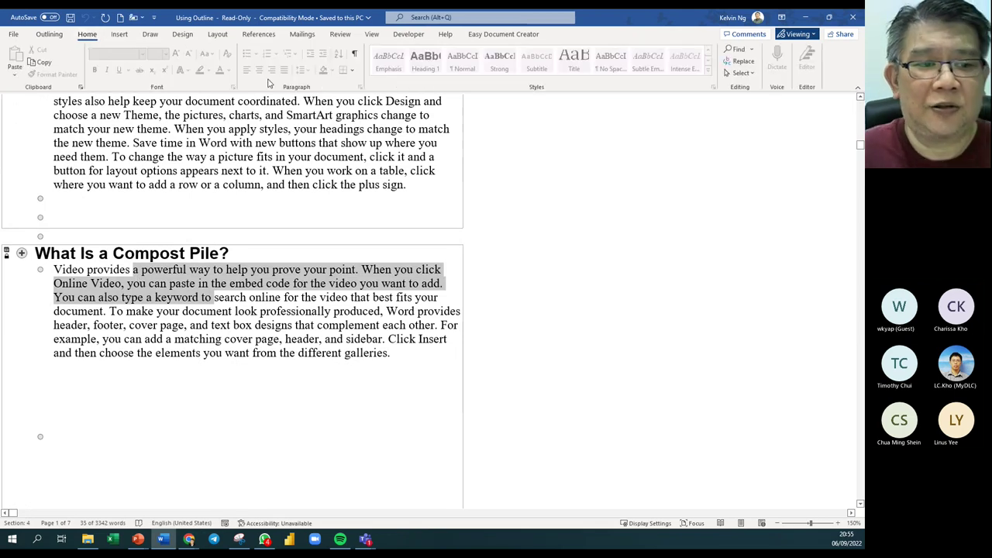
{"action": "scroll", "coordinate": [253, 244], "scroll_direction": "up", "scroll_amount": 10}
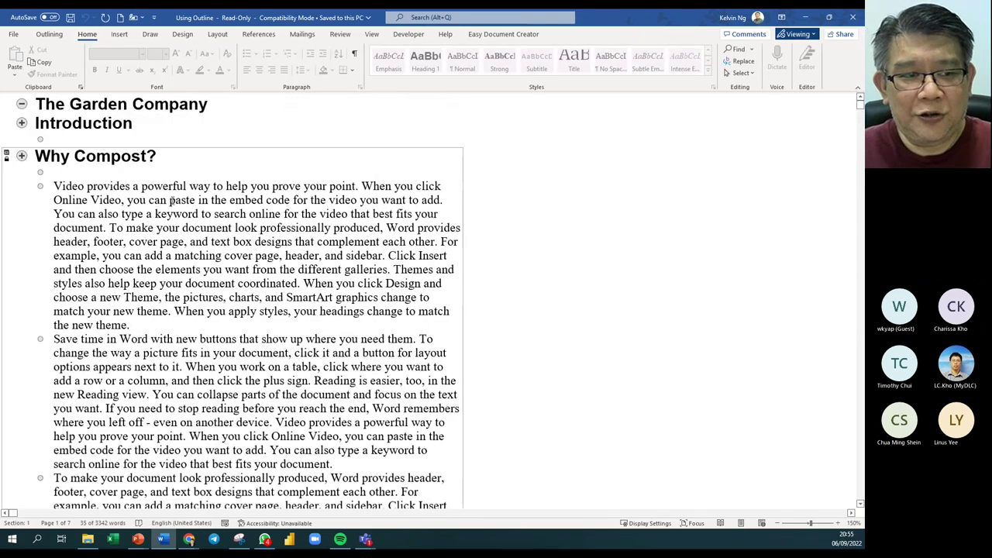
Step: Unlock the Using Outline master document for editing from the Introduction heading
{"action": "left_click", "coordinate": [49, 34]}
{"action": "left_click", "coordinate": [349, 72]}
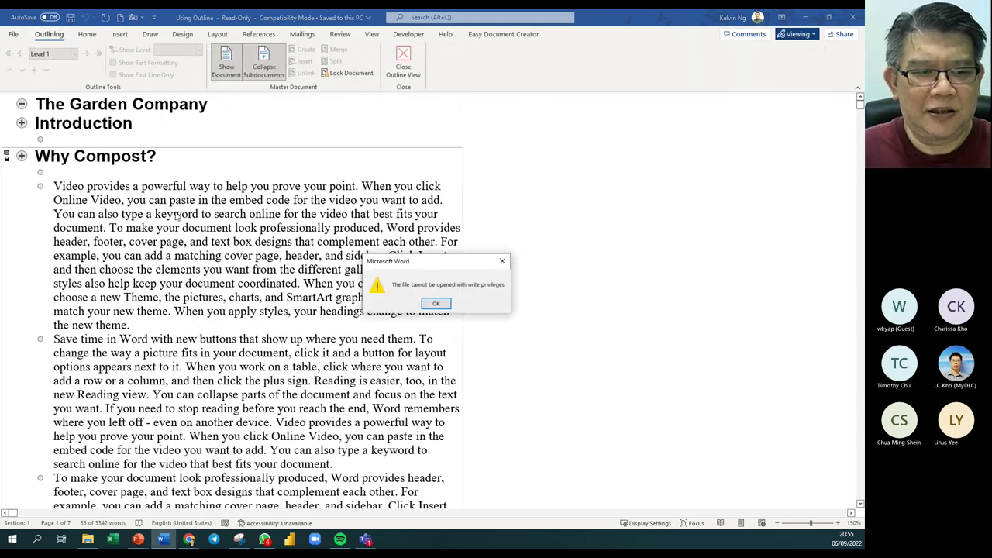
{"action": "left_click", "coordinate": [437, 303]}
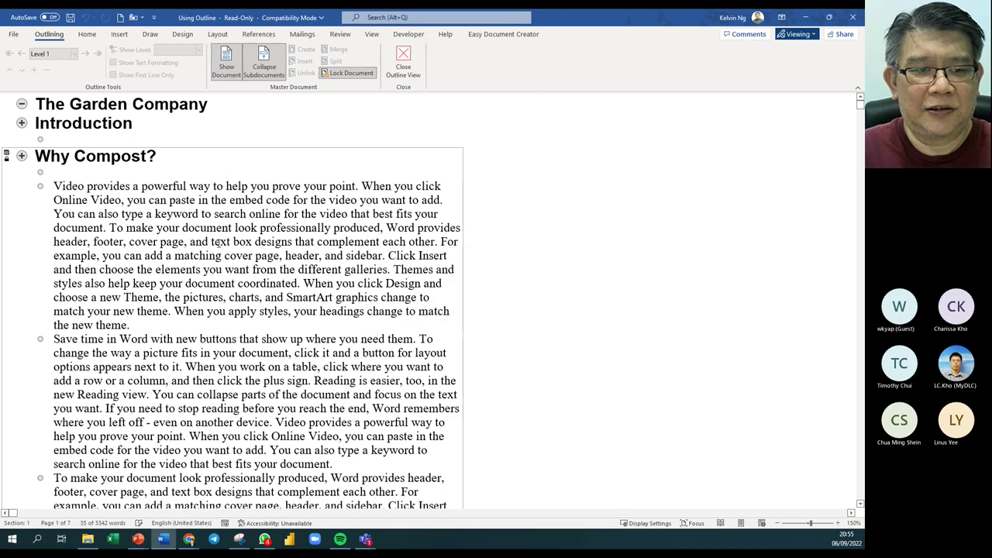
{"action": "left_click", "coordinate": [349, 72]}
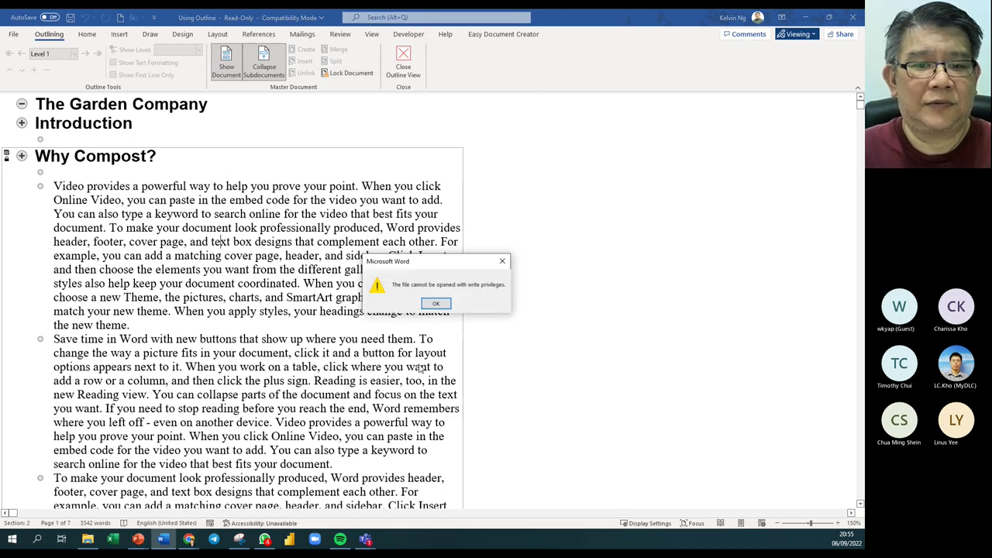
{"action": "left_click", "coordinate": [438, 304]}
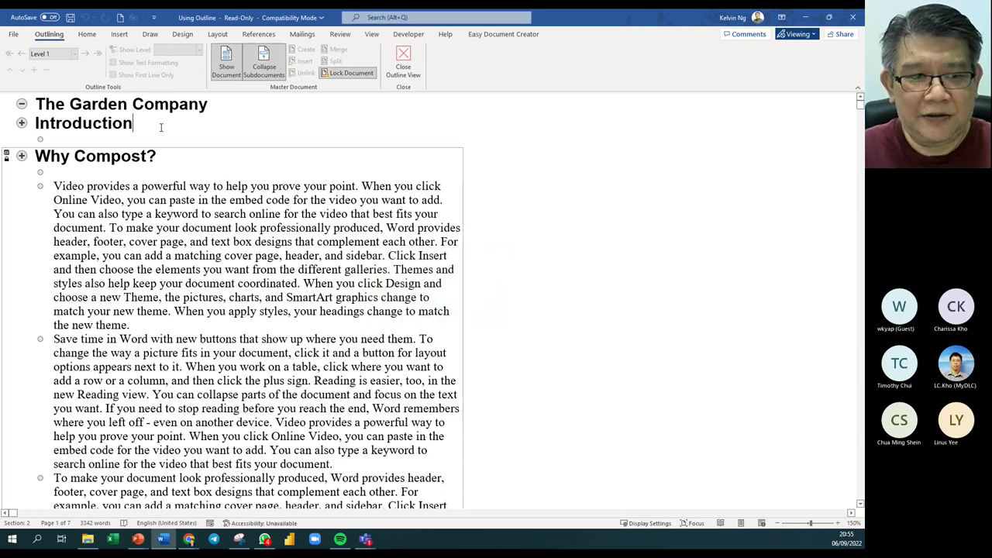
{"action": "left_click", "coordinate": [349, 73]}
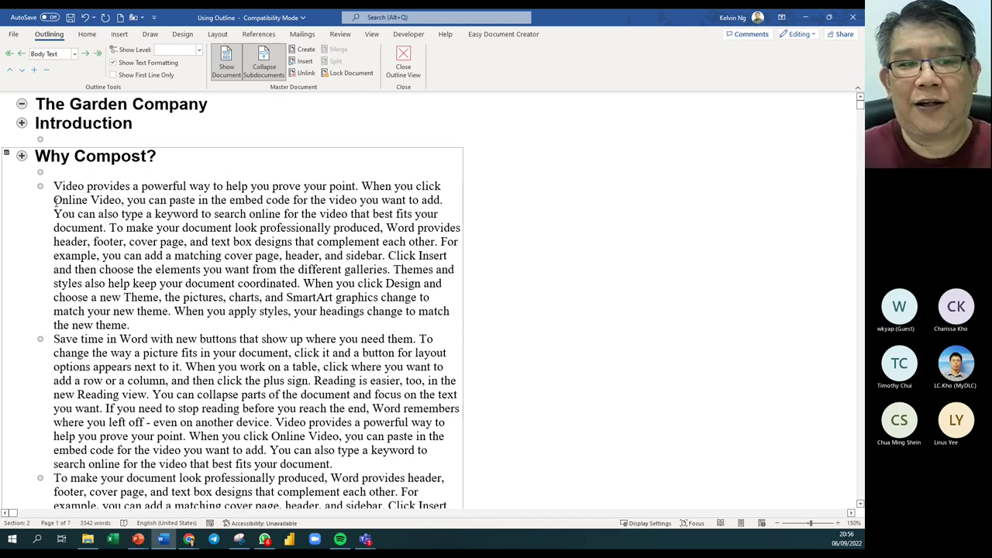
Step: Delete the blank paragraph under Why Compost? and the blank lines under Introduction, accepting that the deletion cannot be undone
{"action": "left_click", "coordinate": [86, 171]}
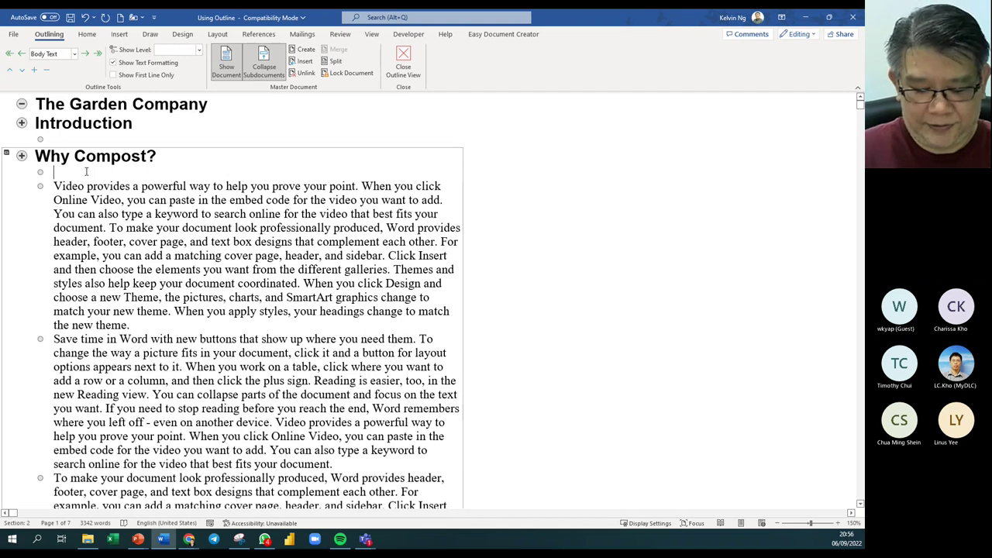
{"action": "key", "text": "Delete"}
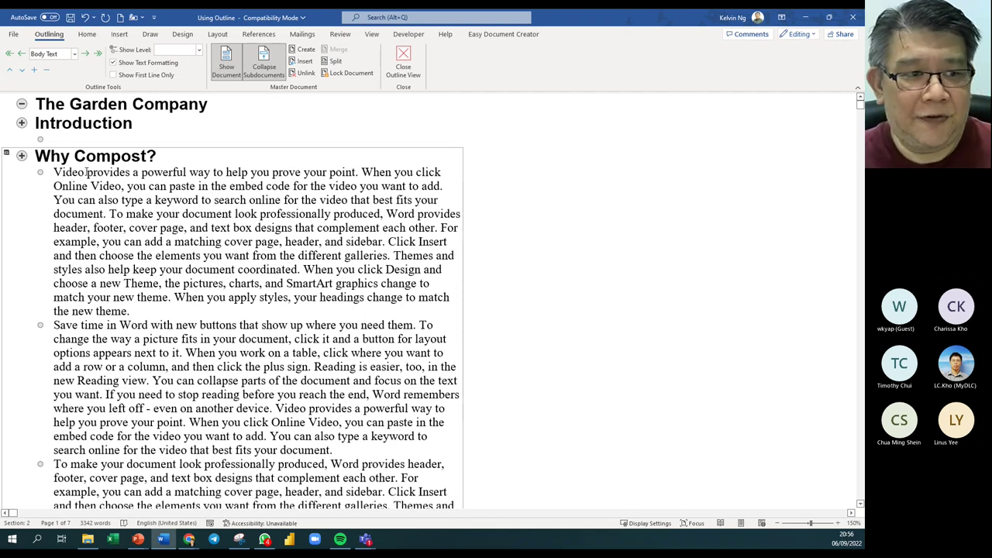
{"action": "left_click", "coordinate": [59, 138]}
{"action": "key", "text": "BackSpace"}
{"action": "key", "text": "BackSpace"}
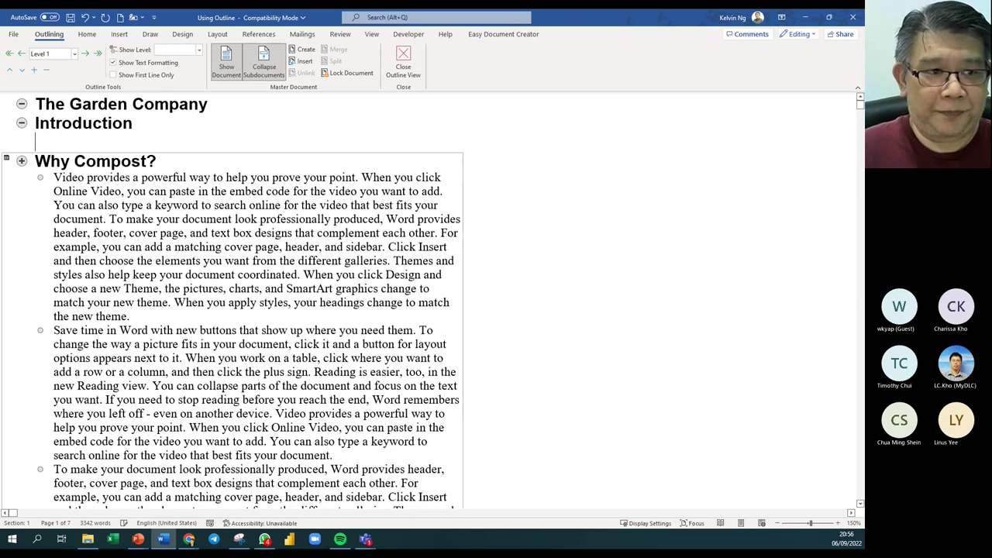
{"action": "key", "text": "BackSpace"}
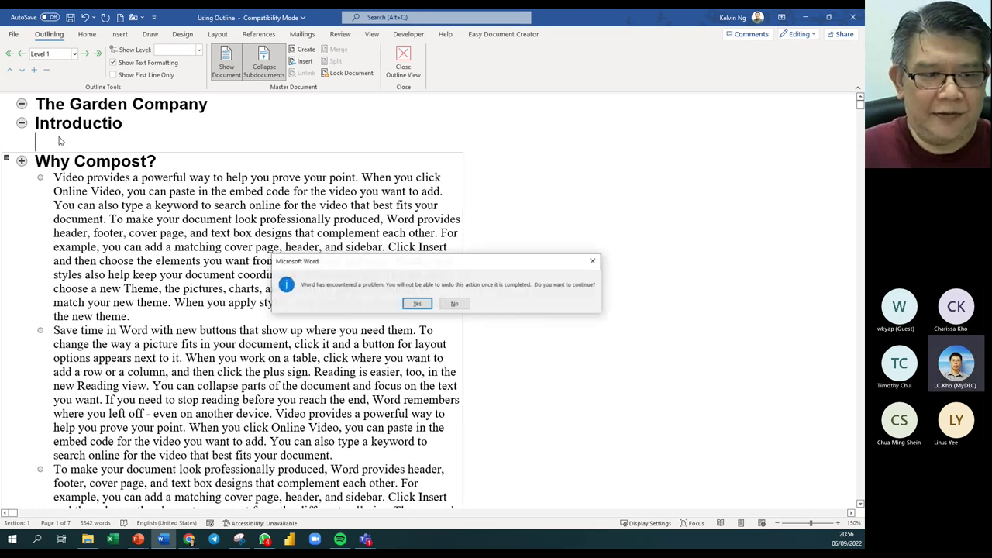
{"action": "left_click", "coordinate": [417, 303]}
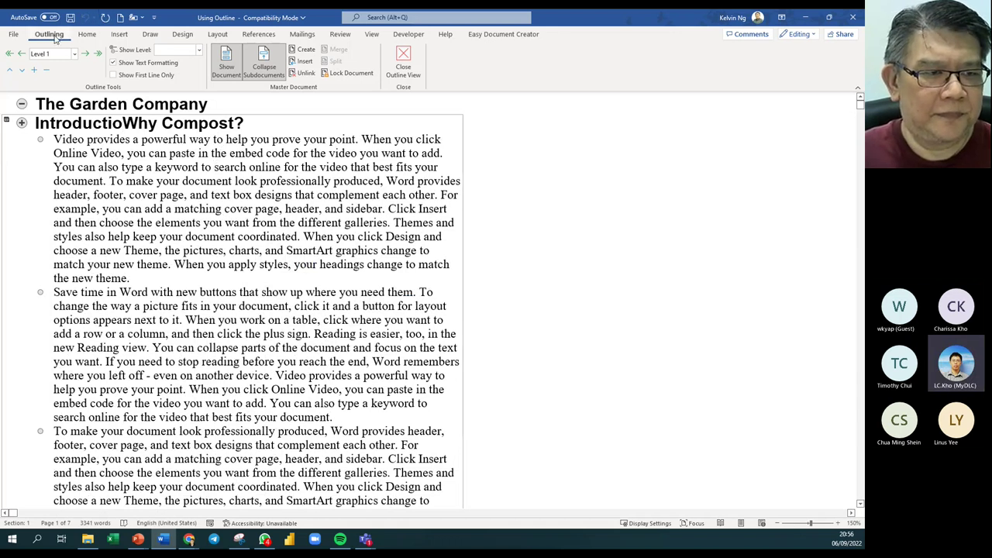
Step: Close the document without saving its changes and reopen Using Outline from the Master and SubDocumnets folder
{"action": "left_click", "coordinate": [856, 14]}
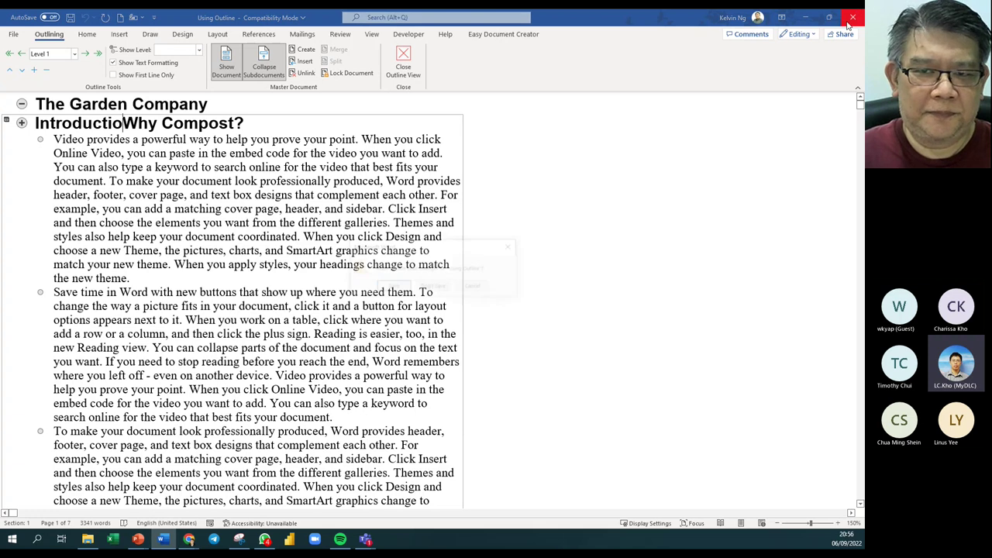
{"action": "left_click", "coordinate": [437, 288]}
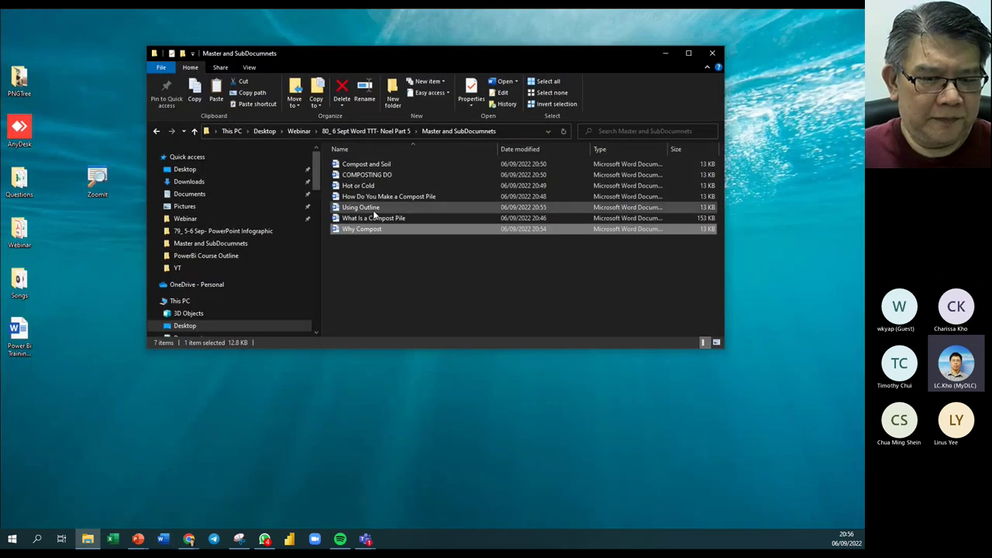
{"action": "double_click", "coordinate": [374, 209]}
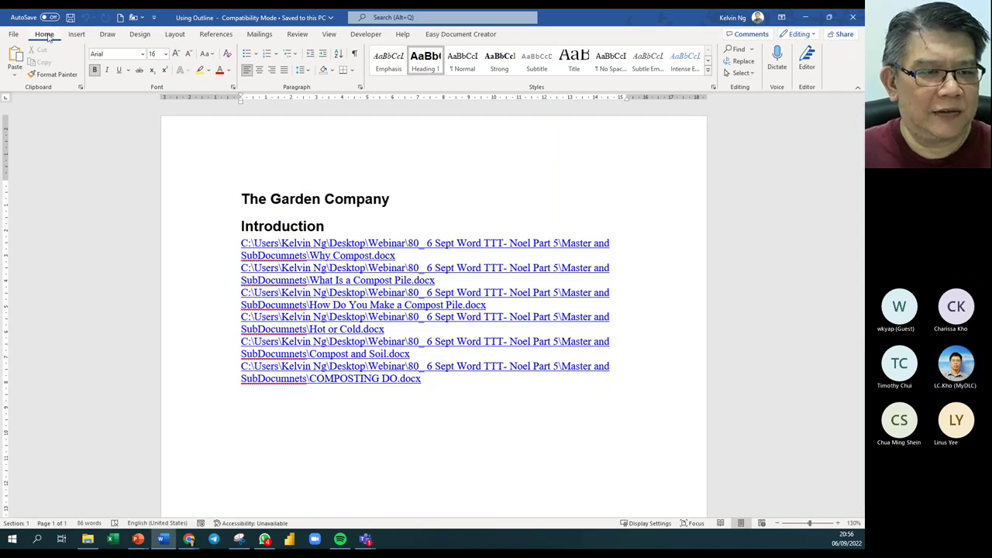
Step: Display the document in Outline view and expand all its subdocuments
{"action": "left_click", "coordinate": [329, 35]}
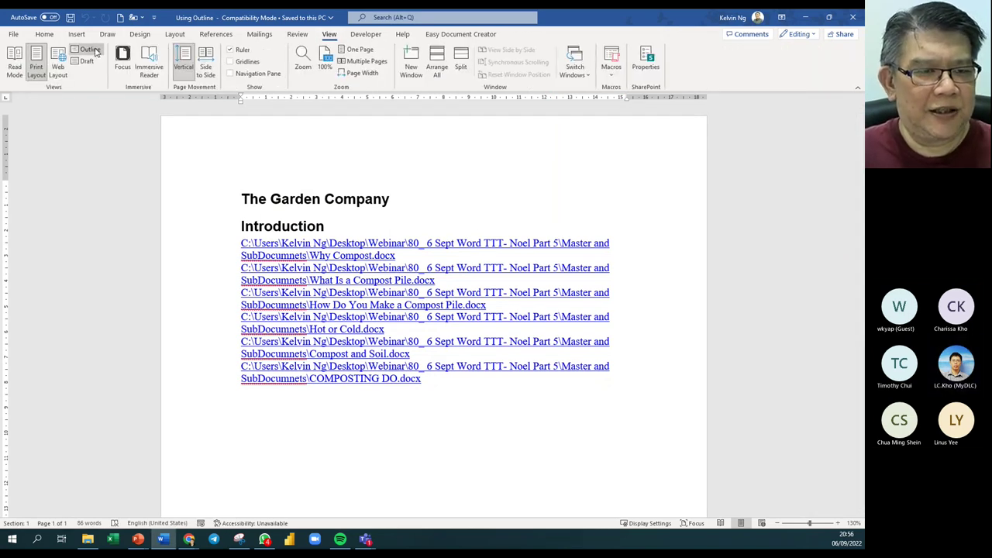
{"action": "left_click", "coordinate": [90, 50]}
{"action": "left_click", "coordinate": [270, 78]}
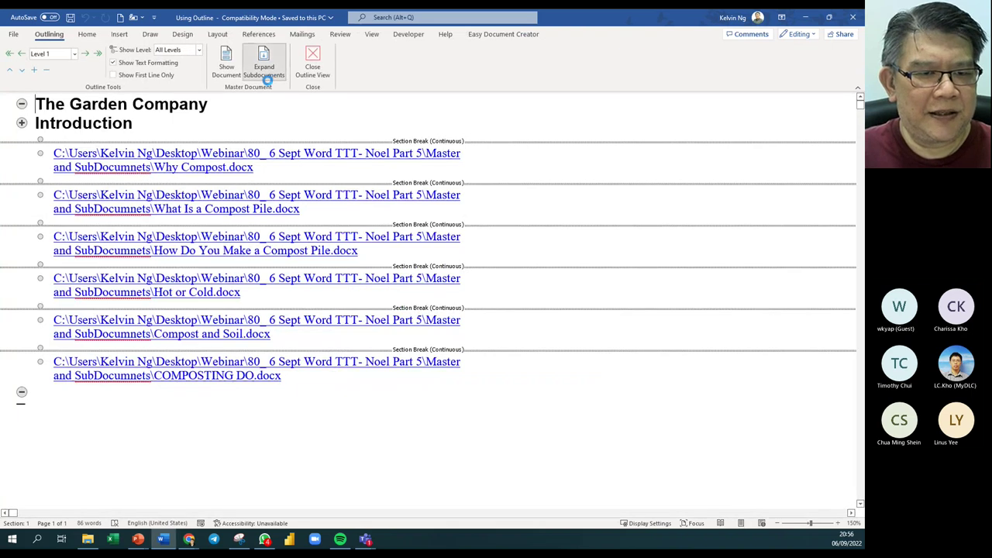
Step: Show the master document controls and lock the Why Compost? subdocument from within its first paragraph
{"action": "left_click", "coordinate": [199, 223]}
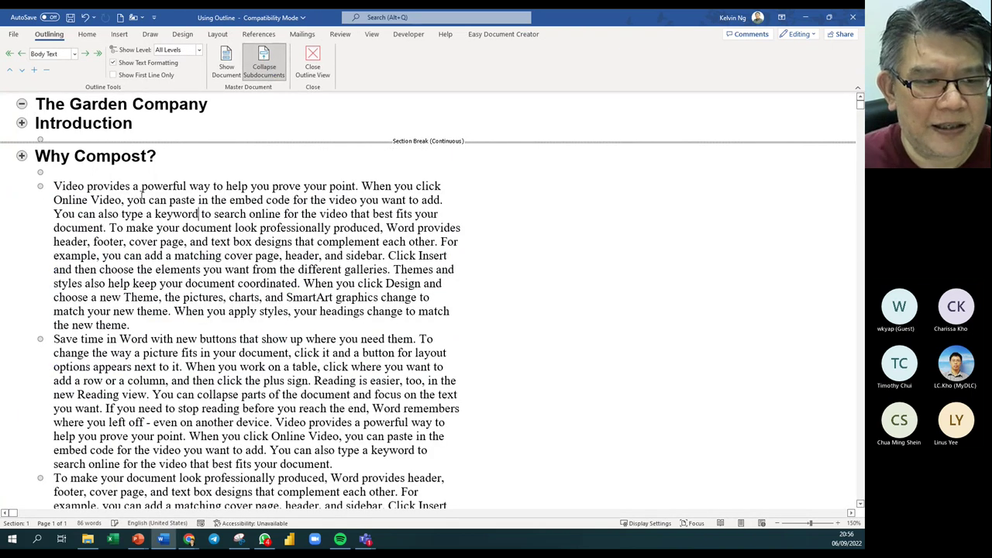
{"action": "left_click_drag", "start_coordinate": [170, 200], "coordinate": [224, 269]}
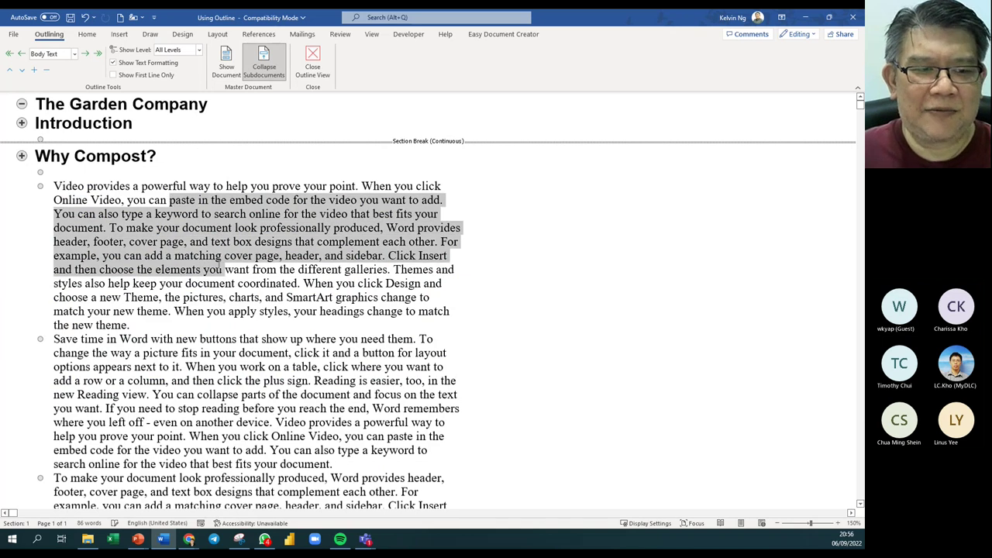
{"action": "left_click", "coordinate": [199, 217]}
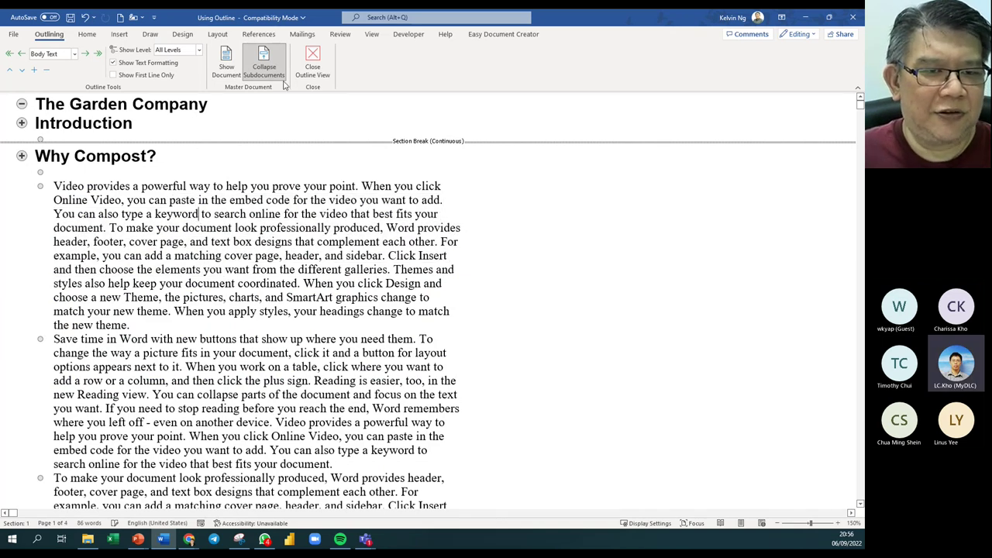
{"action": "left_click", "coordinate": [227, 62]}
{"action": "left_click", "coordinate": [345, 73]}
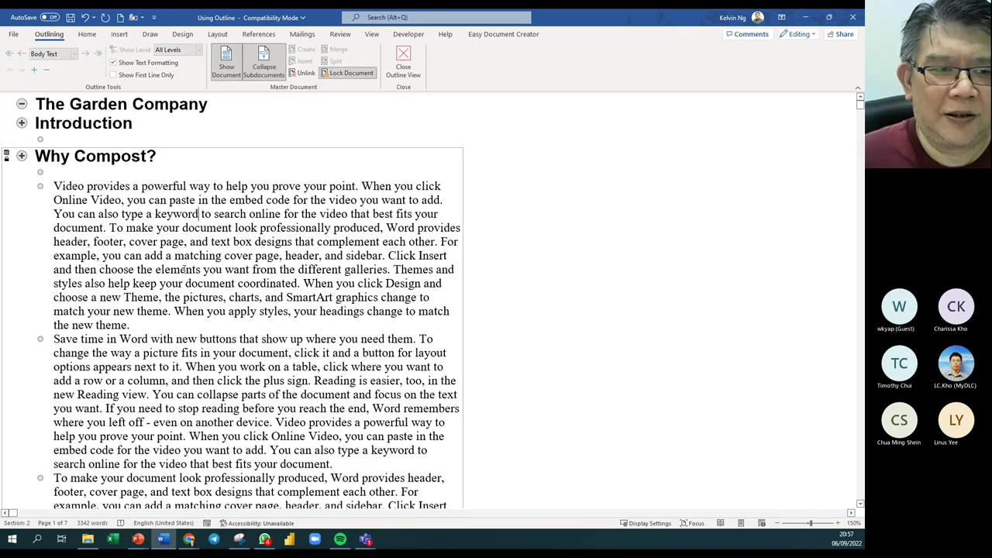
Step: Check which formatting commands are available in the Introduction heading outside the locked subdocument
{"action": "left_click", "coordinate": [183, 128]}
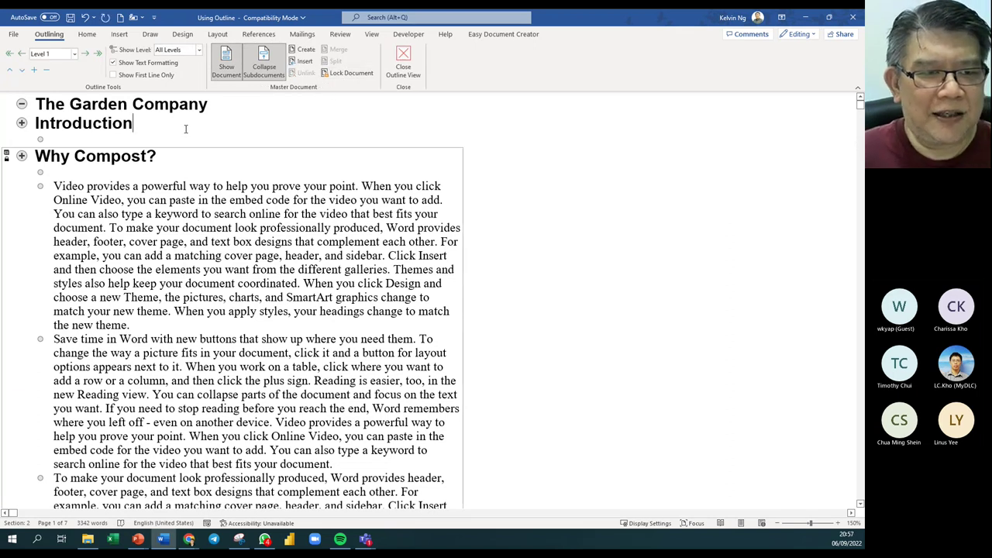
{"action": "left_click", "coordinate": [87, 34]}
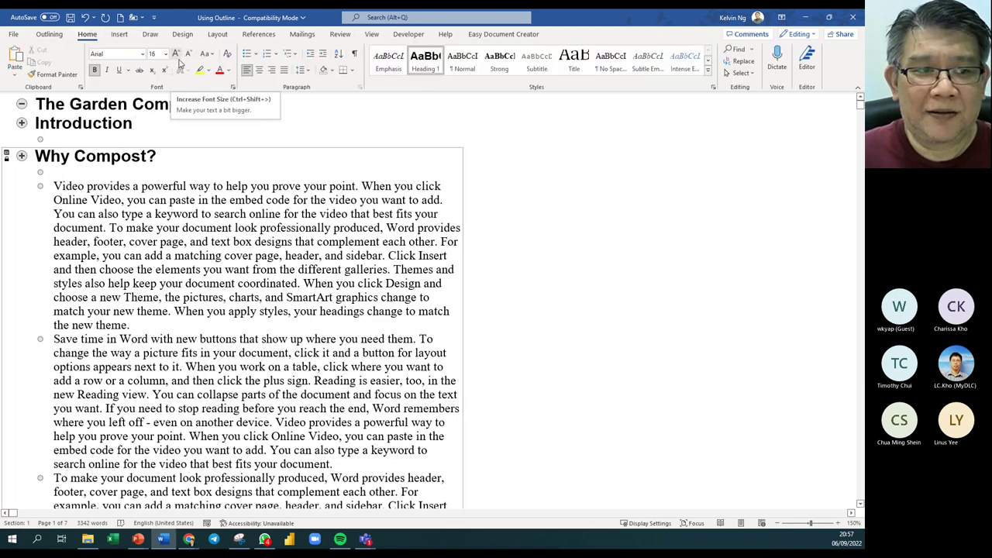
{"action": "left_click", "coordinate": [49, 35]}
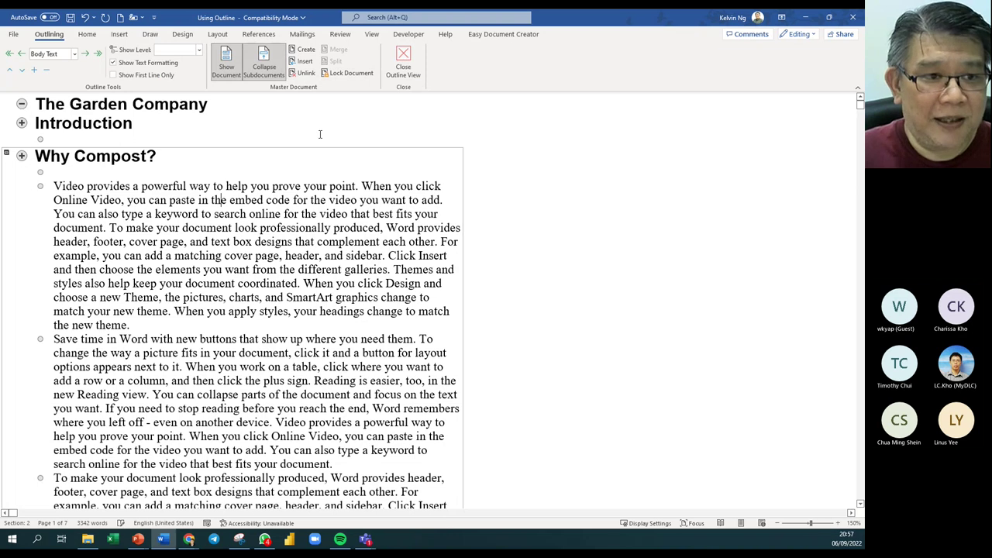
Step: Lock the whole master document from the Introduction heading, saving its changes
{"action": "left_click", "coordinate": [175, 122]}
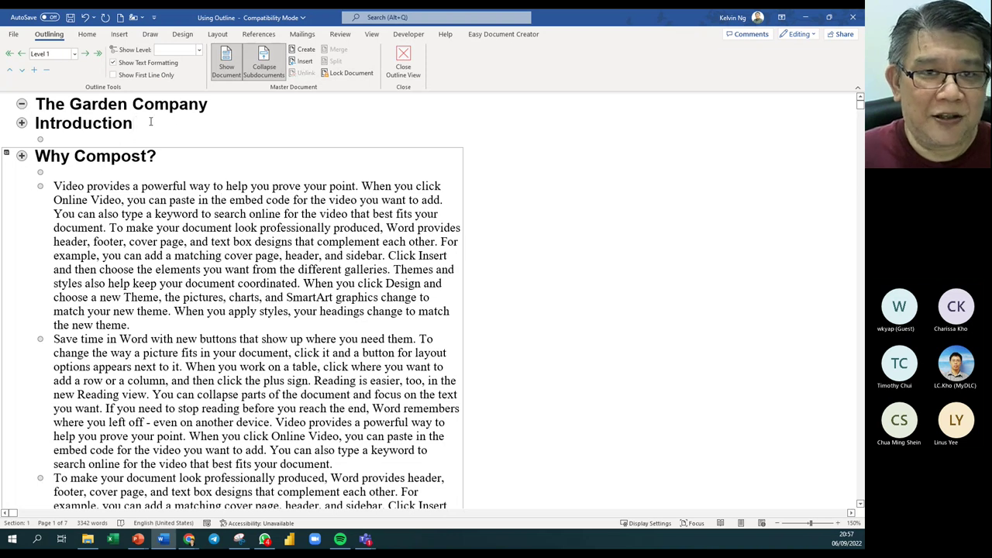
{"action": "left_click", "coordinate": [353, 73]}
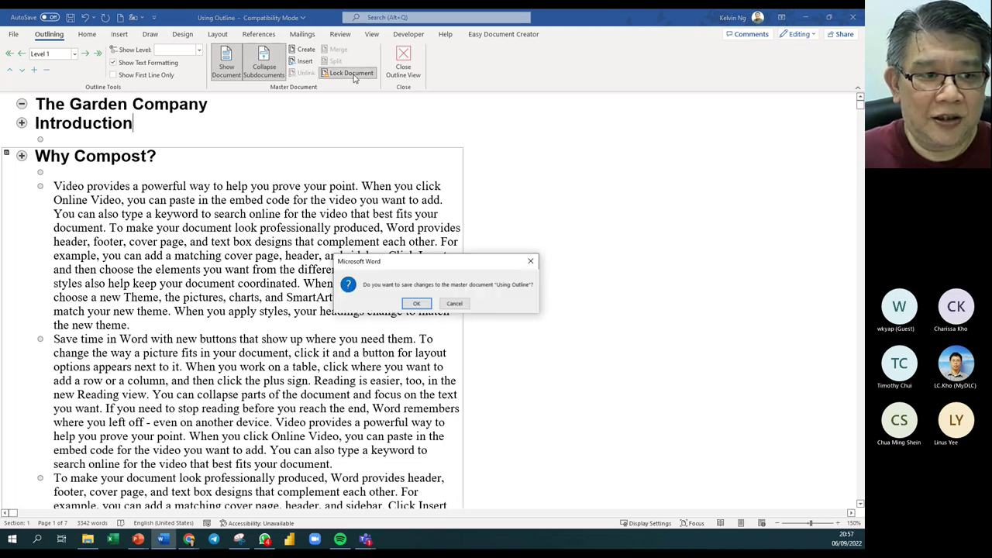
{"action": "left_click", "coordinate": [418, 303]}
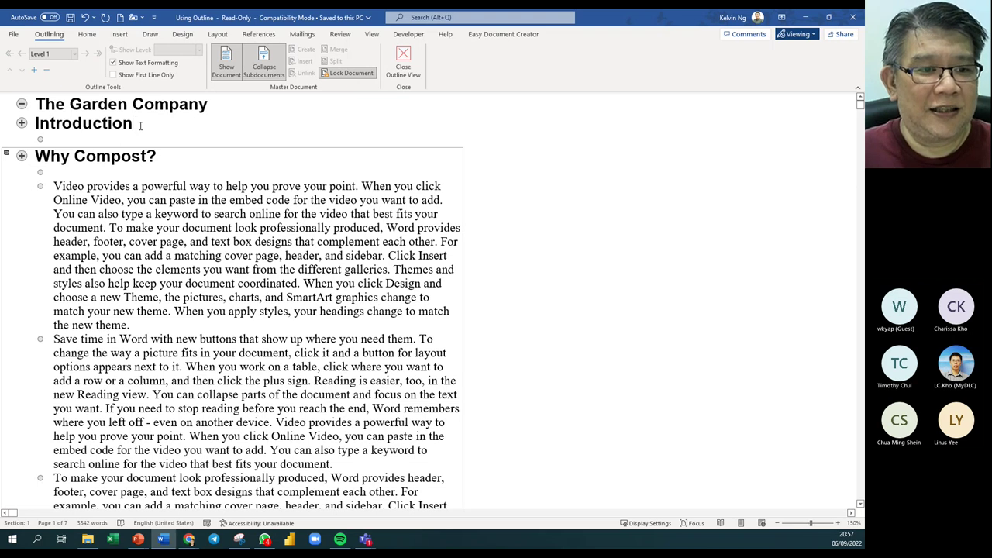
Step: Check the formatting commands available in the Why Compost? text, and unlock the master document from the Outlining tools
{"action": "left_click", "coordinate": [209, 241]}
{"action": "left_click", "coordinate": [87, 34]}
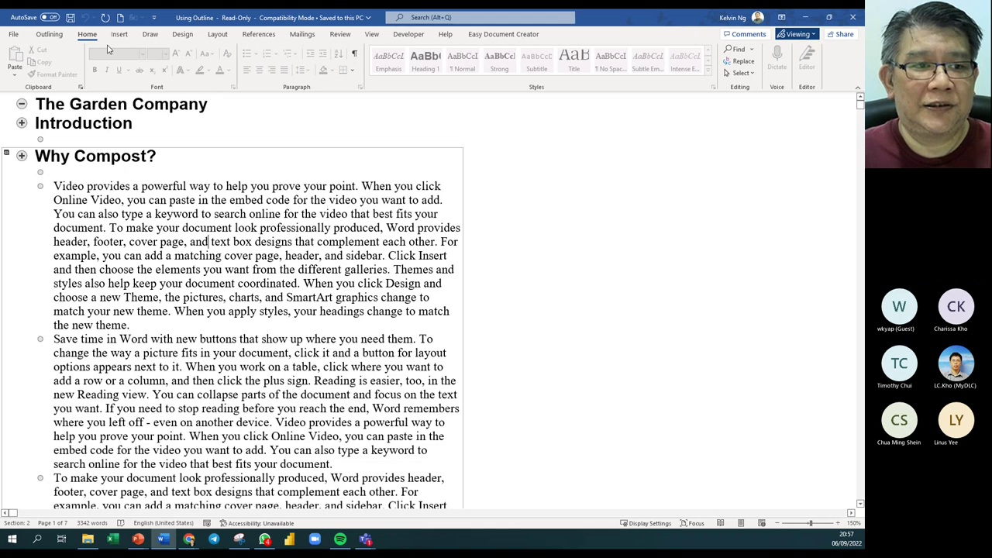
{"action": "left_click", "coordinate": [49, 34]}
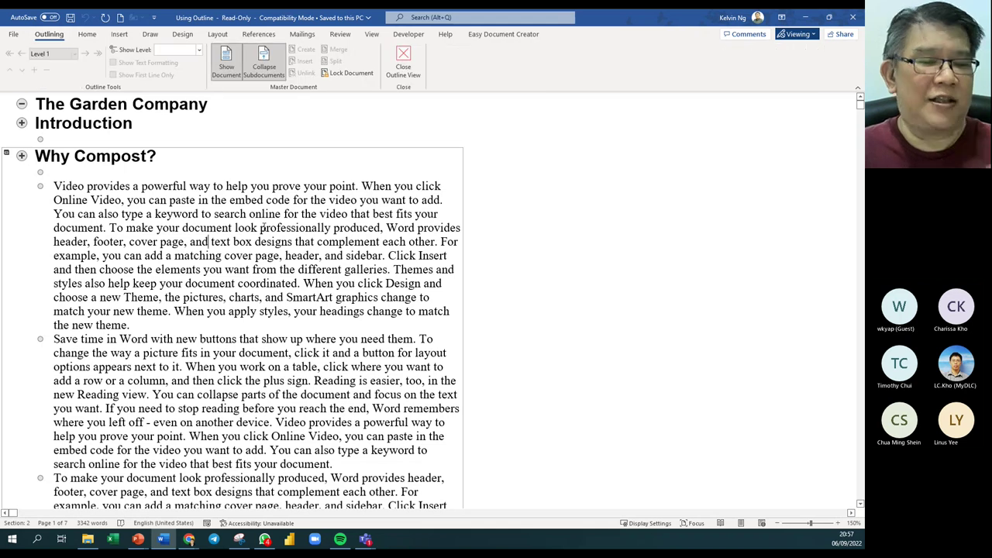
{"action": "left_click", "coordinate": [155, 122]}
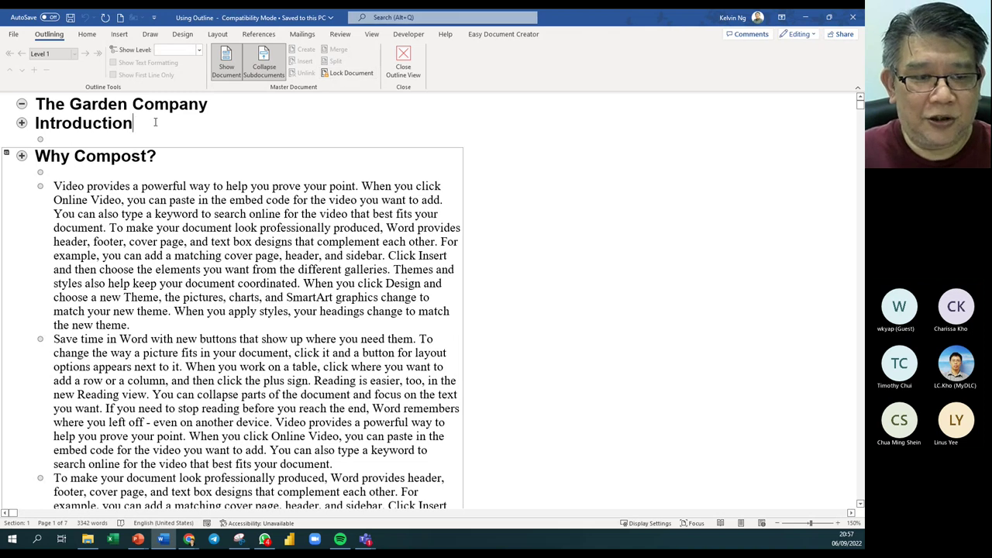
Step: Lock only the Why Compost? subdocument and compare its lock marker with the What Is a Compost Pile? subdocument
{"action": "left_click", "coordinate": [211, 214]}
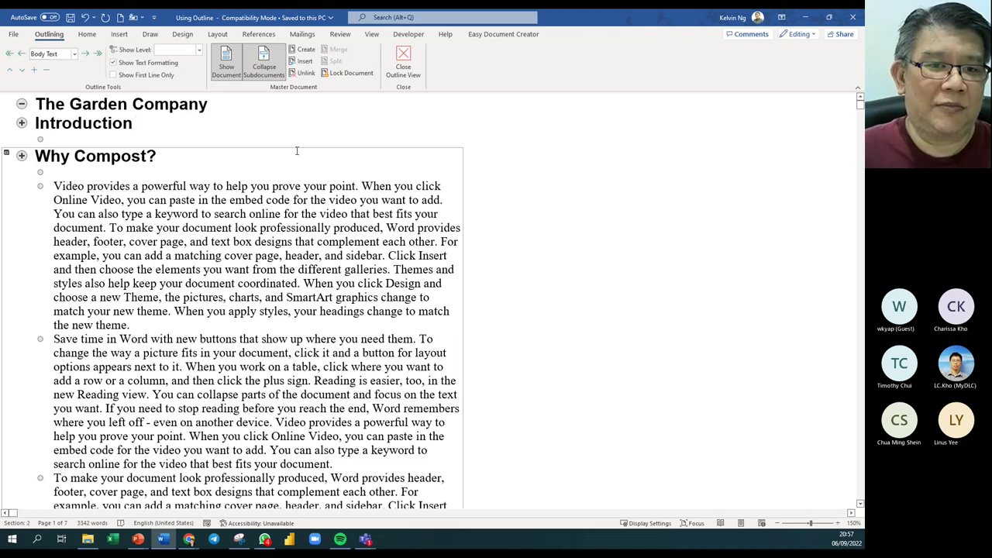
{"action": "left_click", "coordinate": [347, 73]}
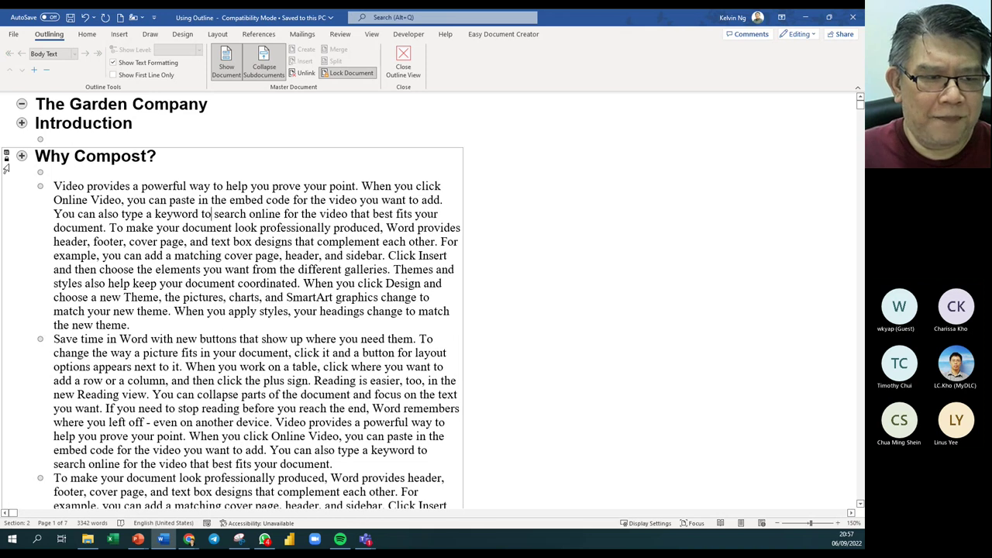
{"action": "scroll", "coordinate": [172, 353], "scroll_direction": "down", "scroll_amount": 8}
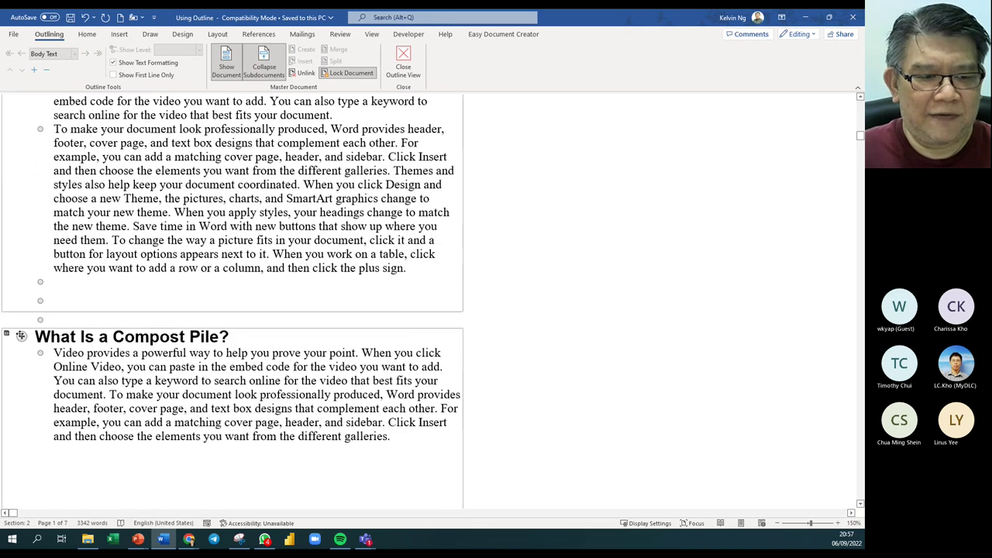
Step: Check which formatting commands are available for text in the What Is a Compost Pile? subdocument, compared with the Why Compost? subdocument
{"action": "left_click_drag", "start_coordinate": [127, 395], "coordinate": [180, 395]}
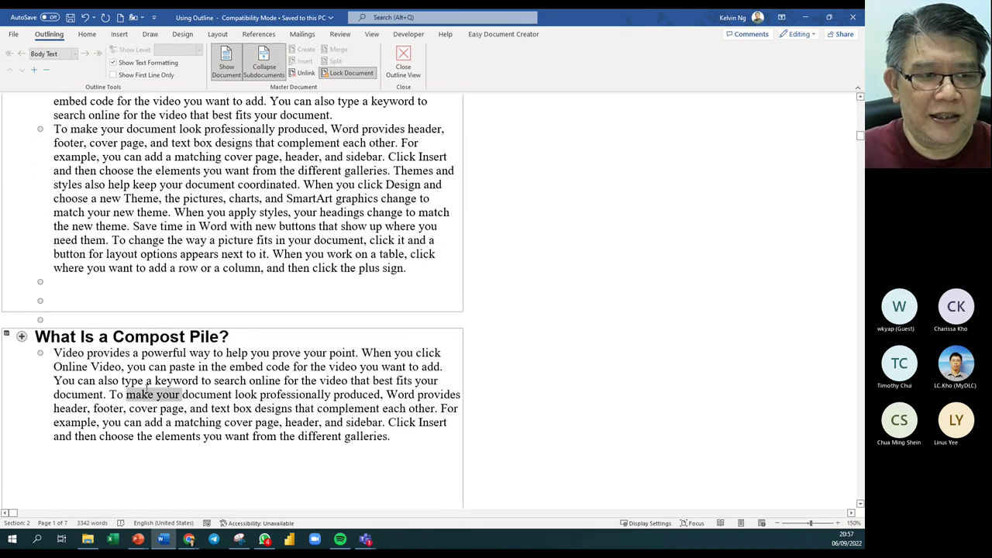
{"action": "left_click", "coordinate": [86, 34]}
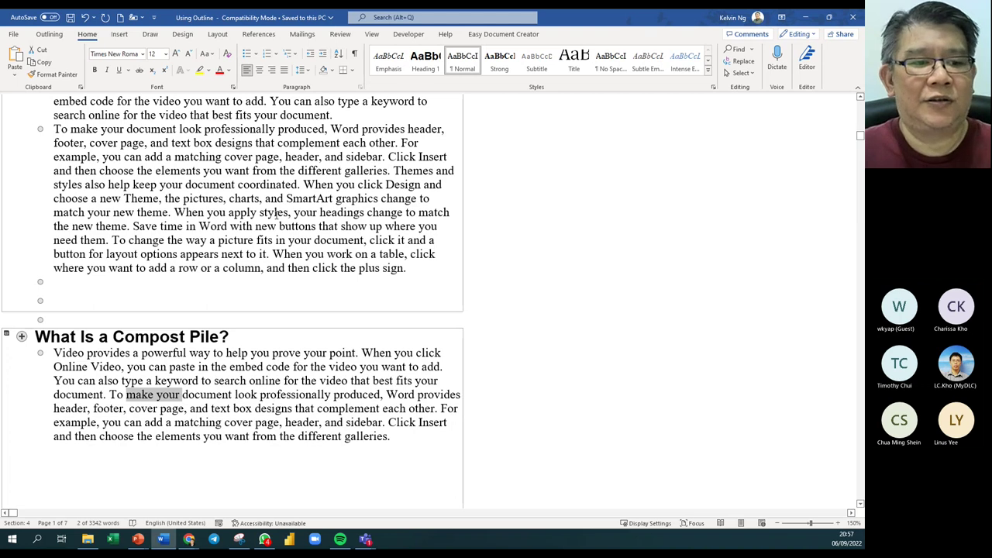
{"action": "scroll", "coordinate": [269, 229], "scroll_direction": "up", "scroll_amount": 10}
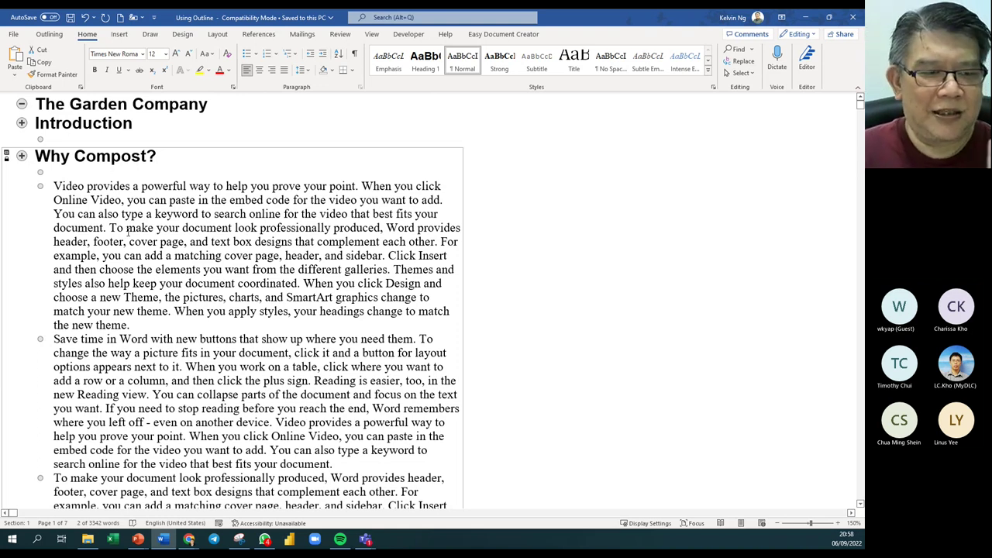
{"action": "scroll", "coordinate": [128, 230], "scroll_direction": "down", "scroll_amount": 8}
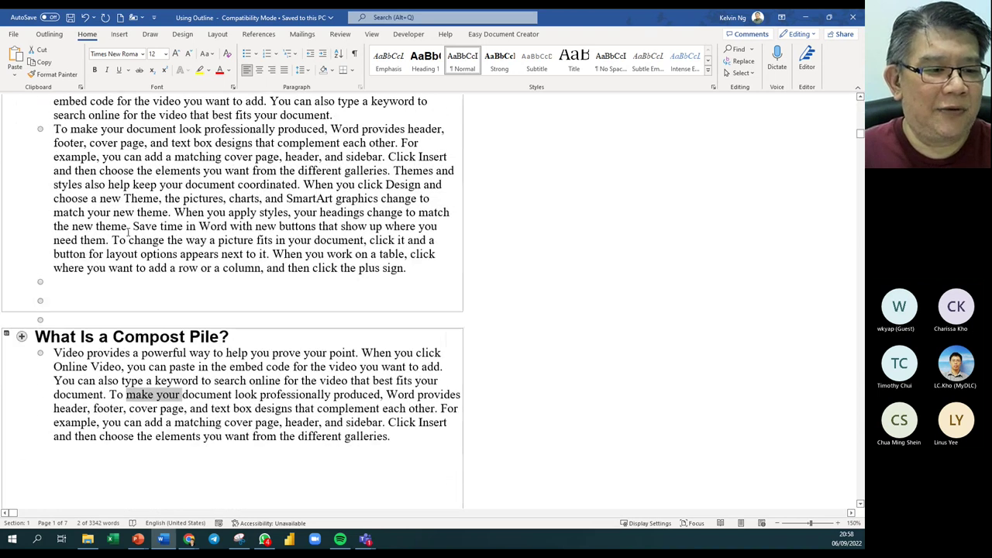
{"action": "left_click", "coordinate": [153, 380]}
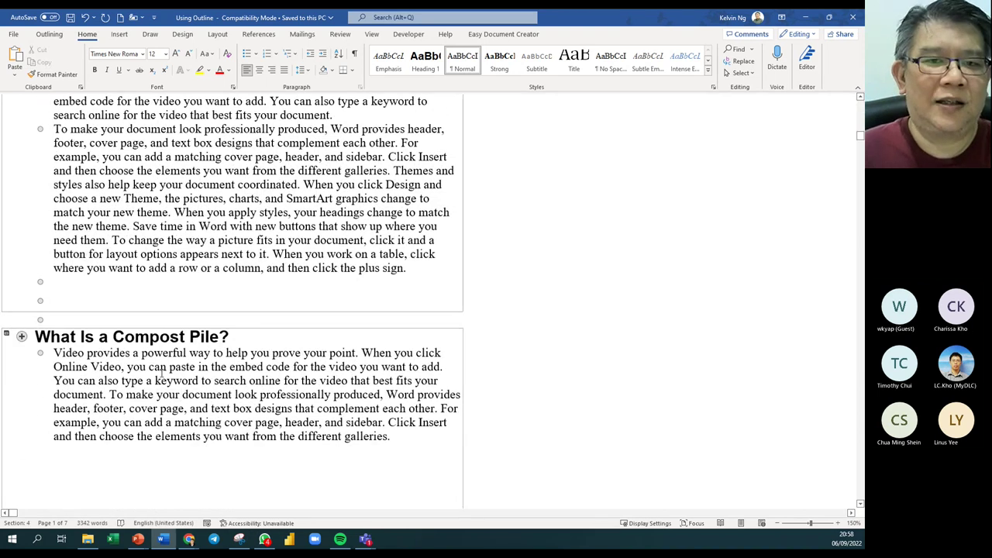
Step: Lock the What Is a Compost Pile? subdocument and unlock it again from the Outlining tools
{"action": "key", "text": "alt"}
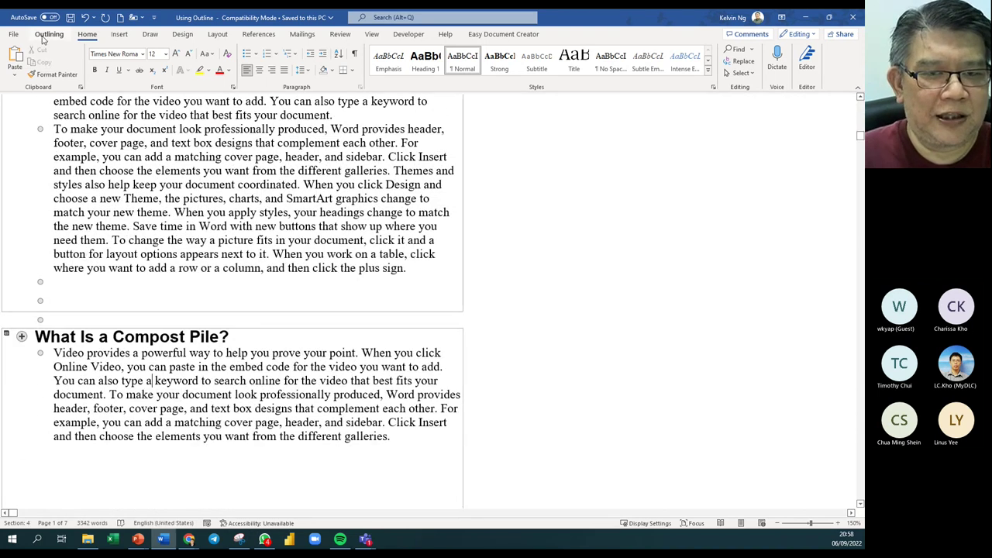
{"action": "key", "text": "u"}
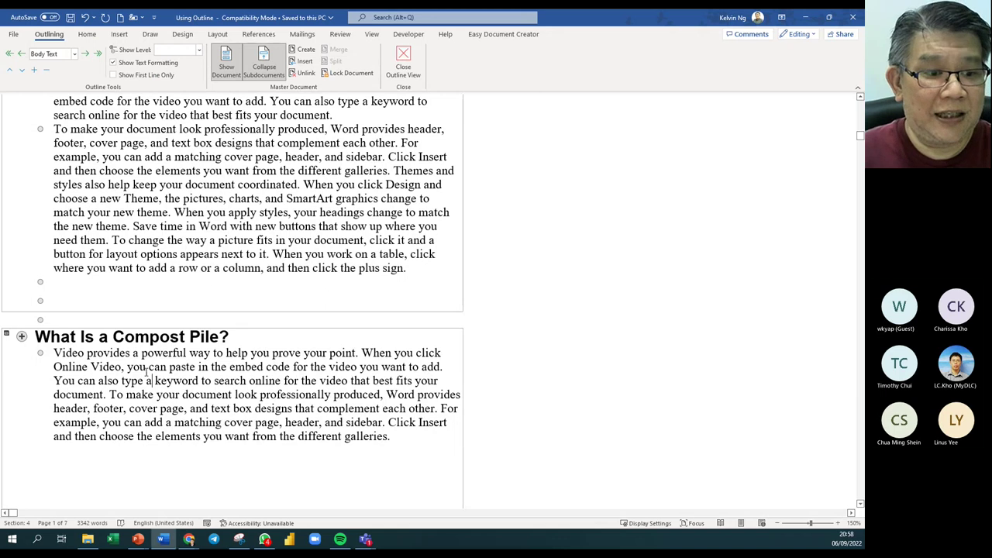
{"action": "left_click", "coordinate": [353, 74]}
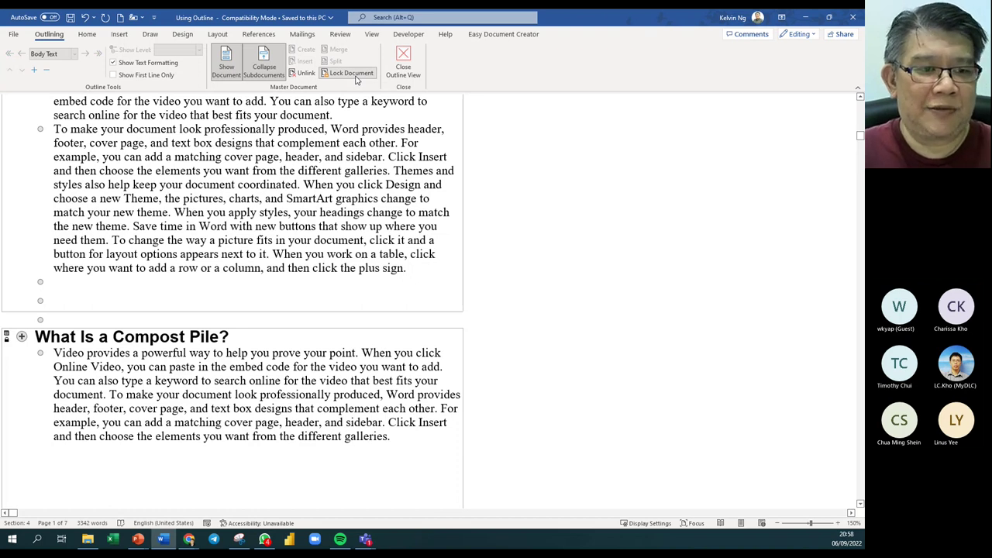
{"action": "left_click", "coordinate": [353, 74]}
{"action": "left_click", "coordinate": [350, 73]}
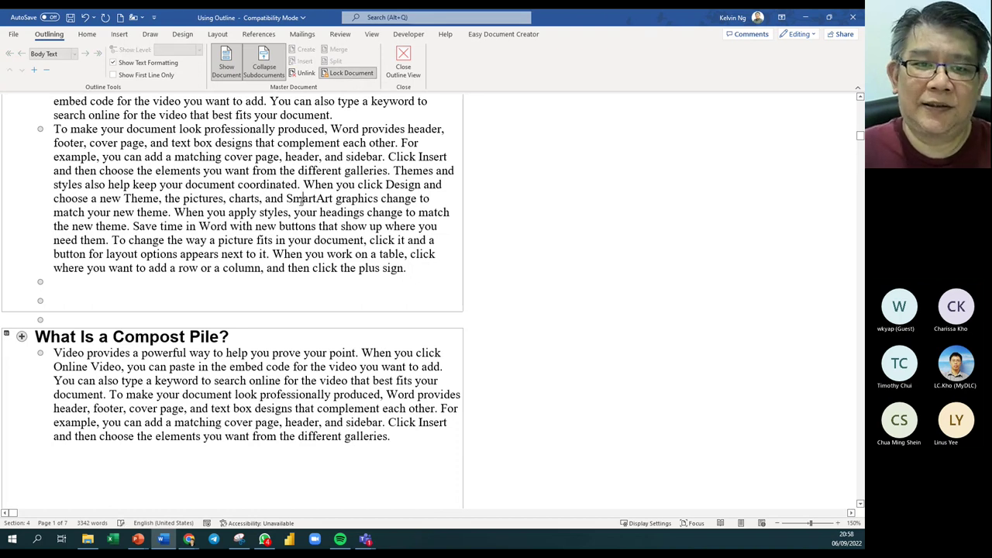
{"action": "left_click", "coordinate": [349, 73]}
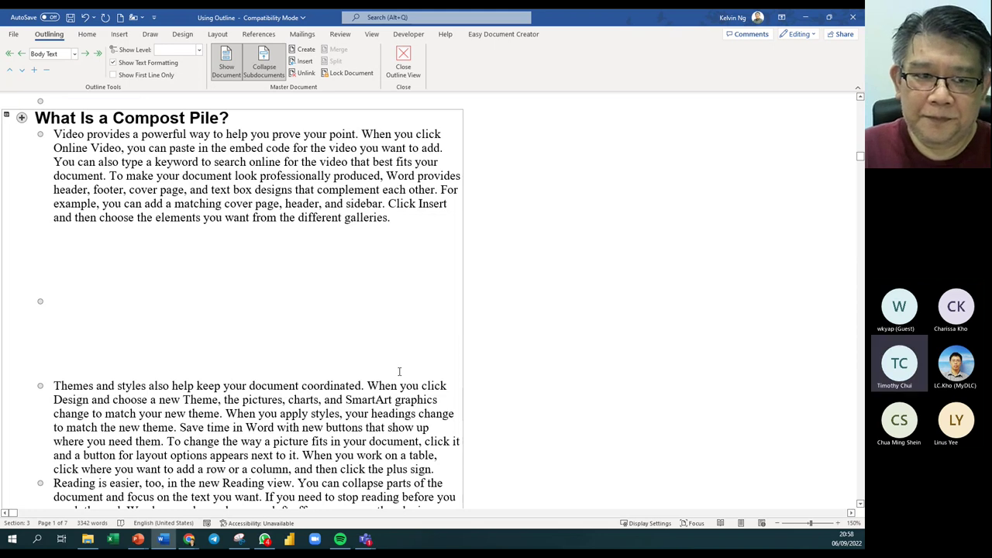
Step: Look over the Track Changes and other review commands available in the master document
{"action": "scroll", "coordinate": [435, 372], "scroll_direction": "up", "scroll_amount": 5}
{"action": "scroll", "coordinate": [383, 373], "scroll_direction": "up", "scroll_amount": 10}
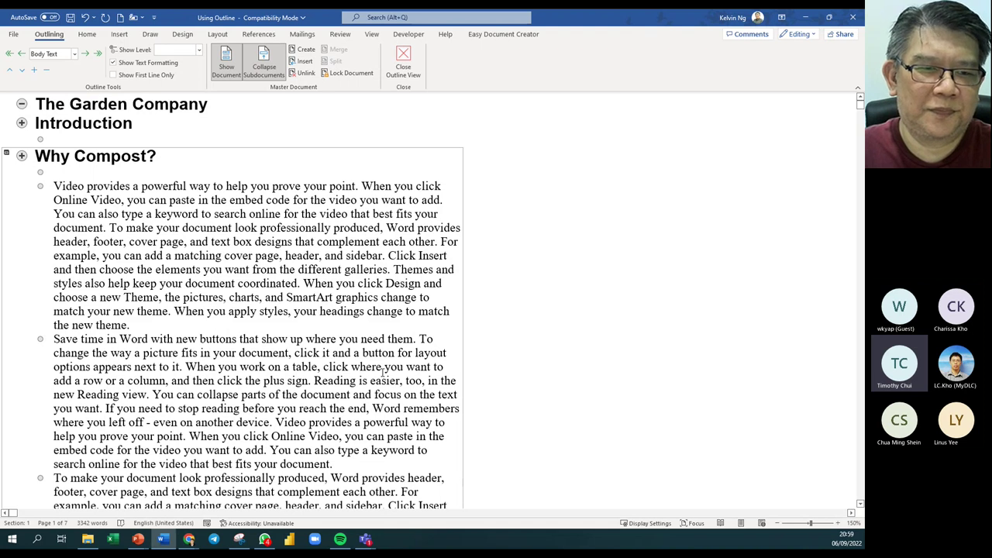
{"action": "left_click", "coordinate": [343, 36]}
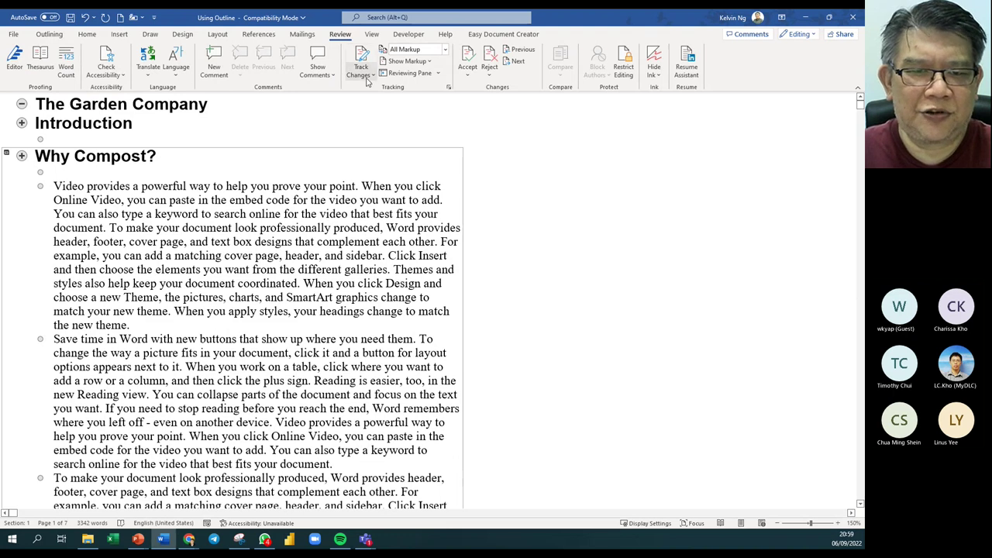
{"action": "left_click", "coordinate": [368, 77]}
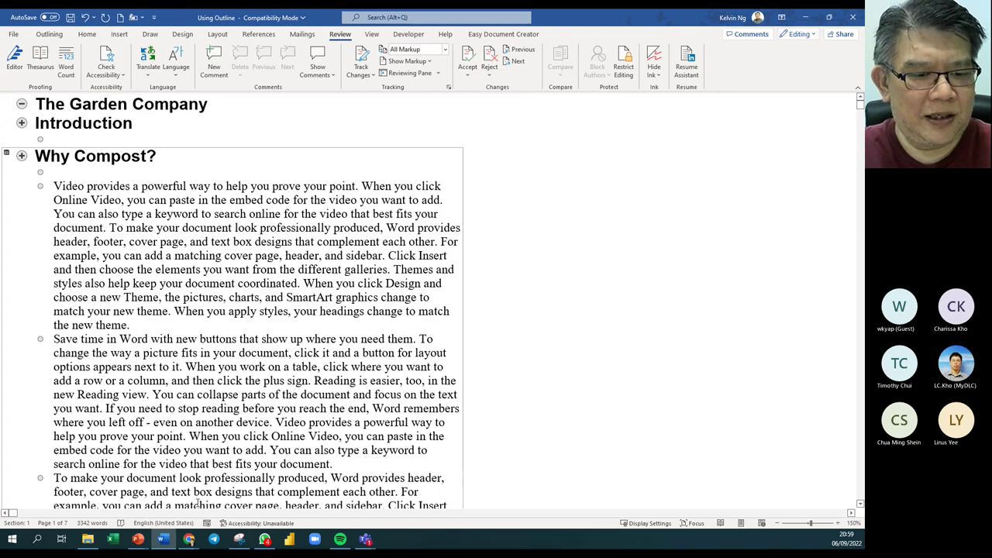
Step: Open the Why Compost file from the Master and SubDocumnets folder and insert the line "Lg dfggdghoid gsihjgd" after the first paragraph
{"action": "left_click", "coordinate": [87, 539]}
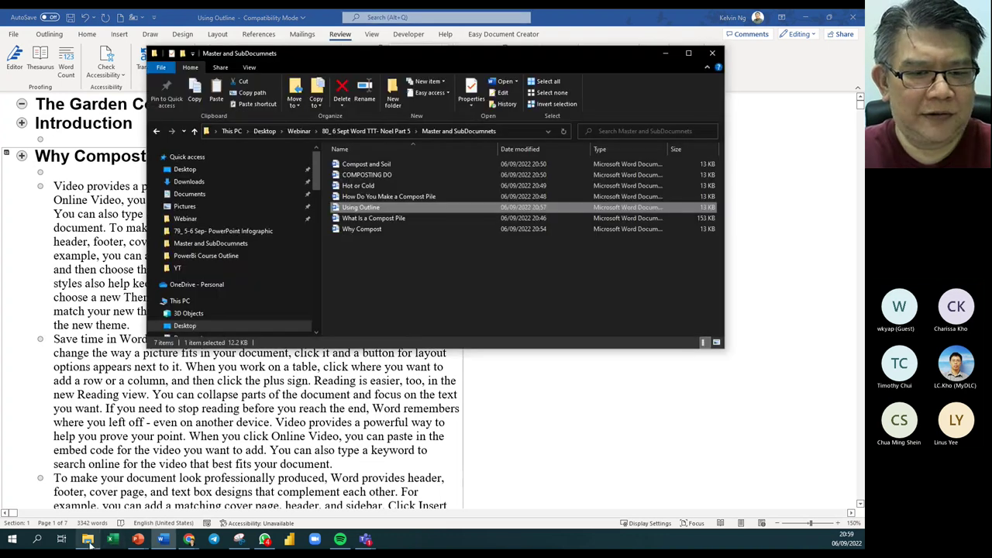
{"action": "double_click", "coordinate": [379, 230]}
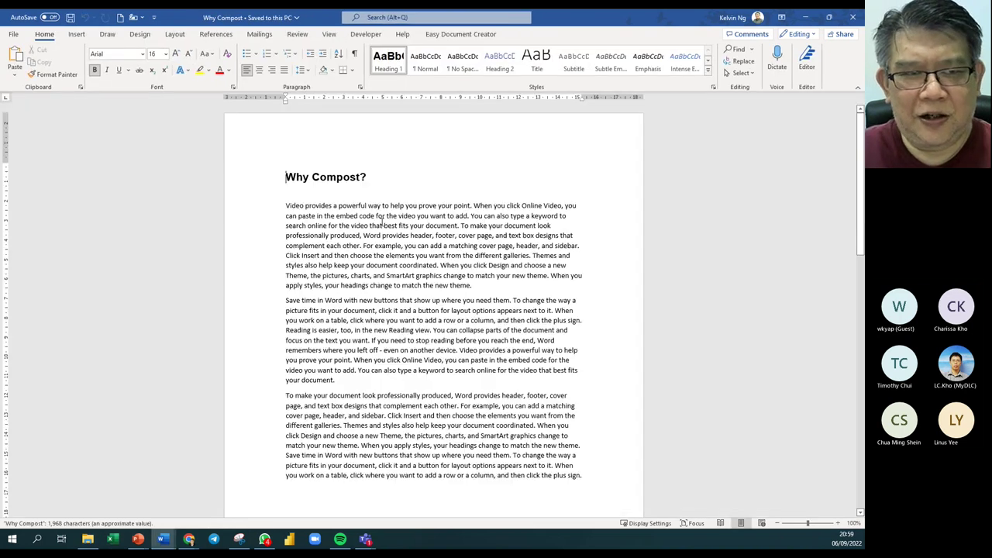
{"action": "left_click", "coordinate": [476, 285]}
{"action": "key", "text": "Return"}
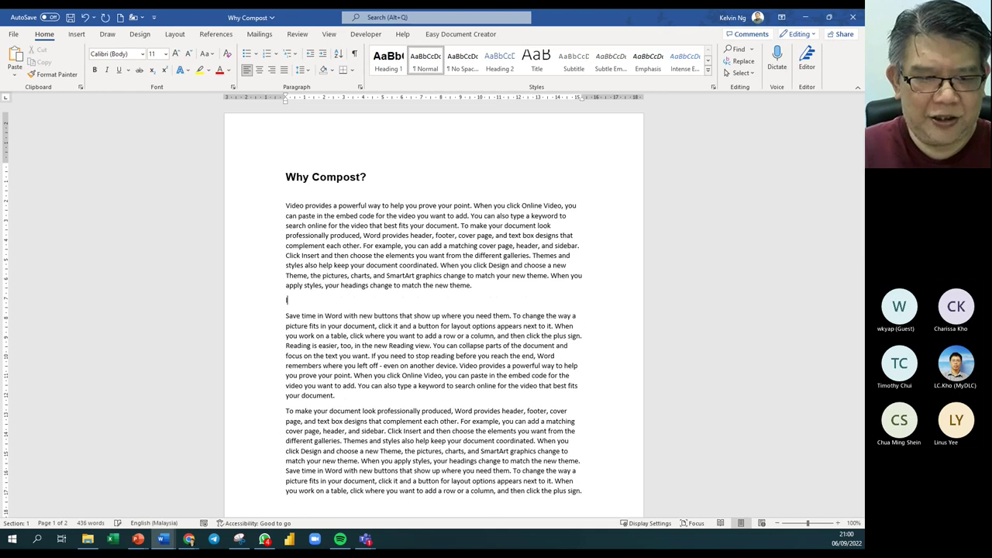
{"action": "type", "text": "Lg dfsgdghoid gsihjgd"}
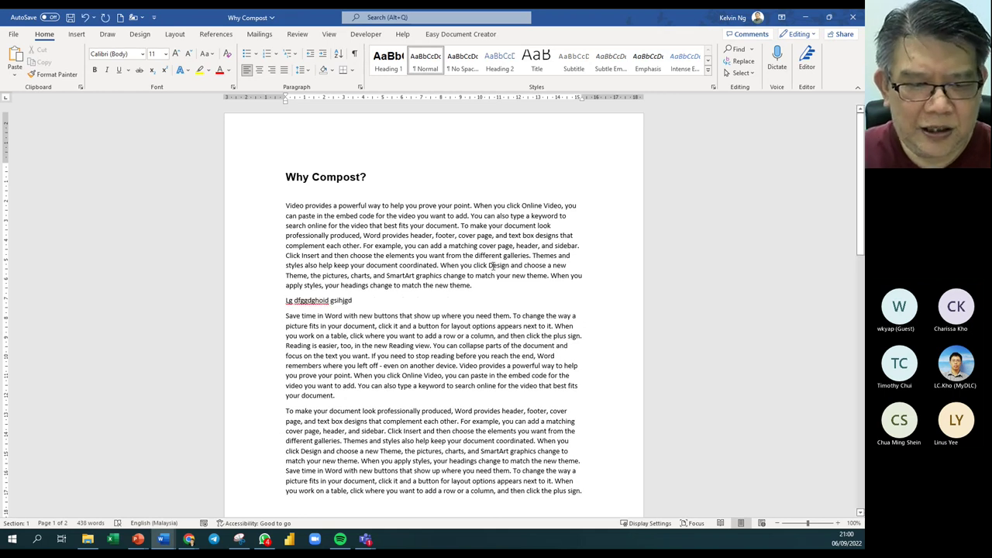
Step: Replace the word "provides" with "gives" after "Word" in the first paragraph of the Why Compost document
{"action": "double_click", "coordinate": [394, 236]}
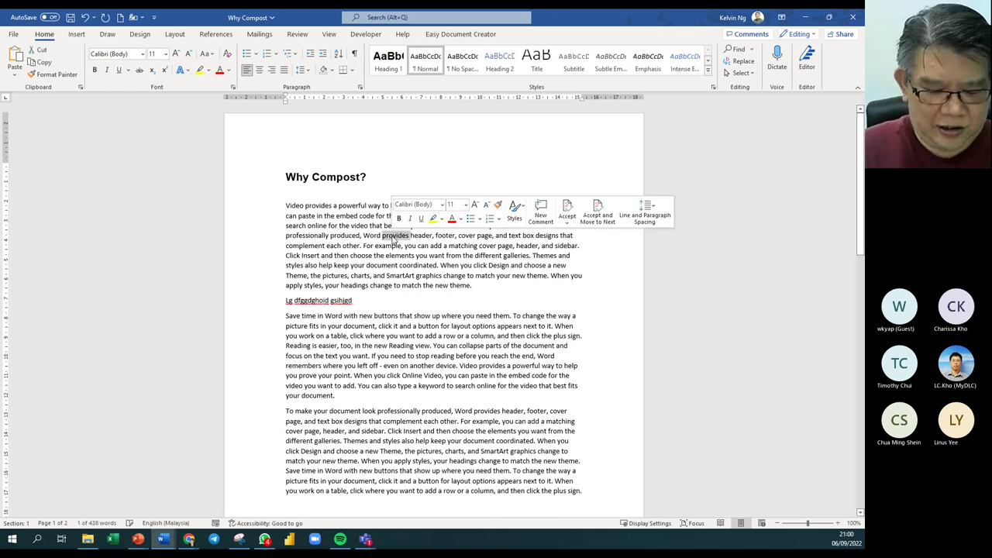
{"action": "type", "text": "gives"}
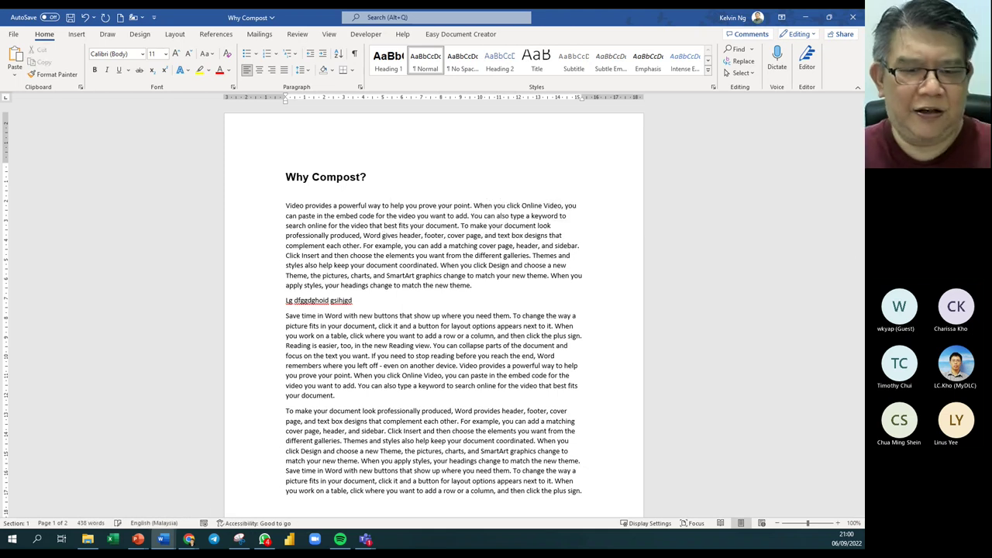
{"action": "left_click", "coordinate": [430, 314]}
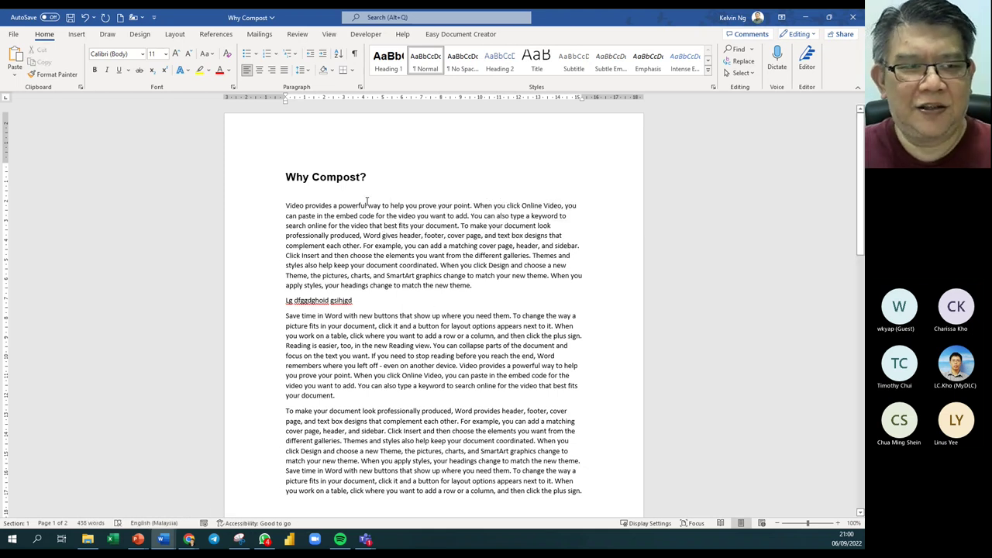
Step: Save the edited document as a copy named "Why Compost a" in the same folder
{"action": "left_click", "coordinate": [12, 35]}
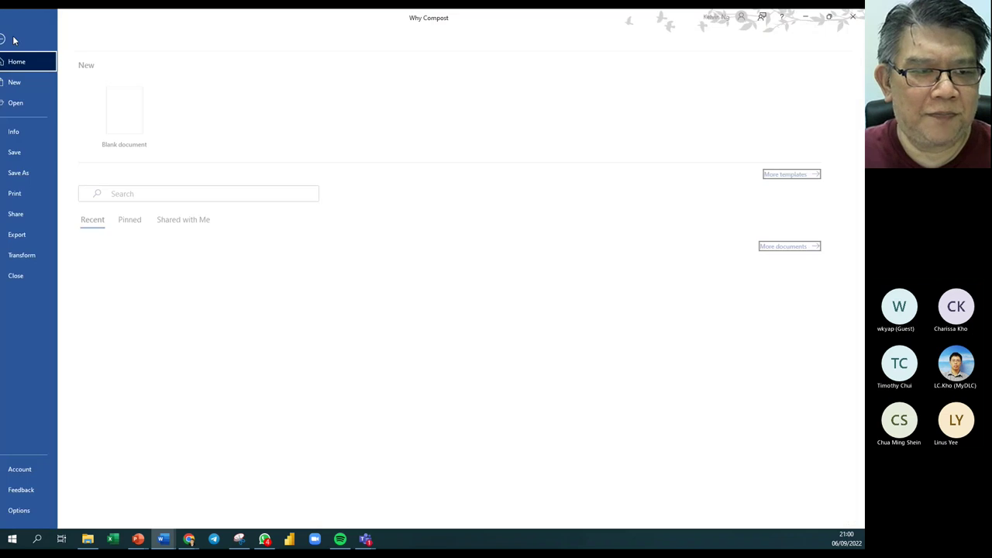
{"action": "left_click", "coordinate": [33, 172]}
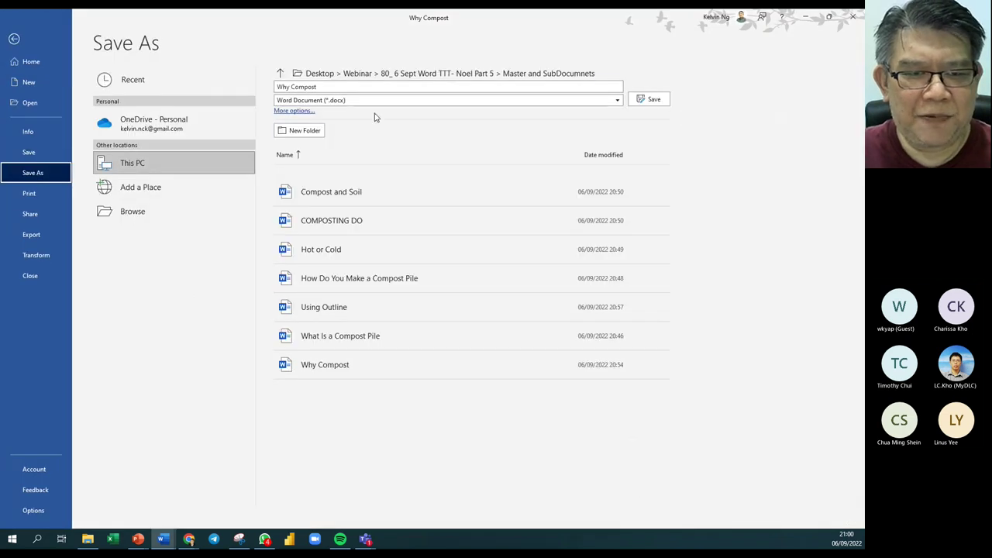
{"action": "left_click", "coordinate": [349, 86]}
{"action": "left_click", "coordinate": [349, 86]}
{"action": "type", "text": "a"}
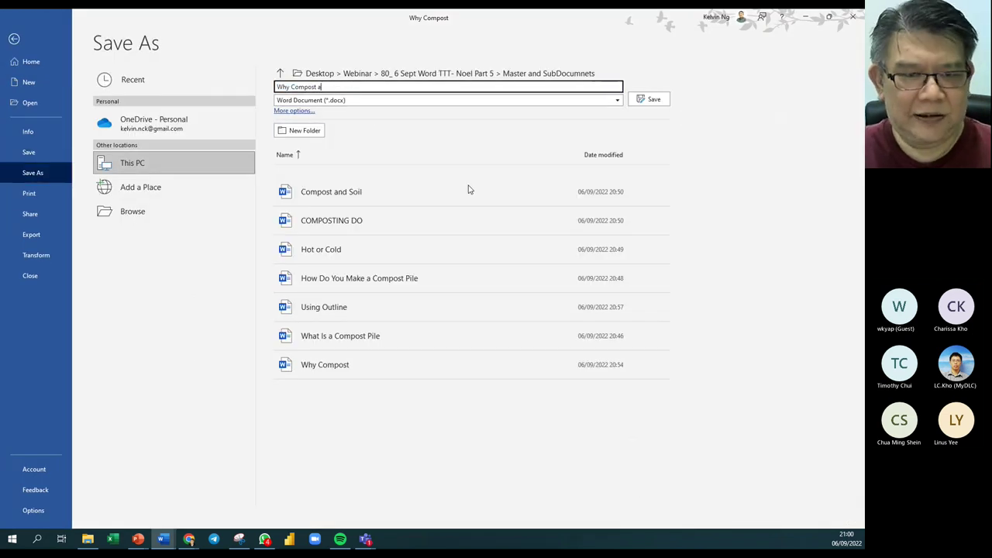
{"action": "left_click", "coordinate": [653, 100]}
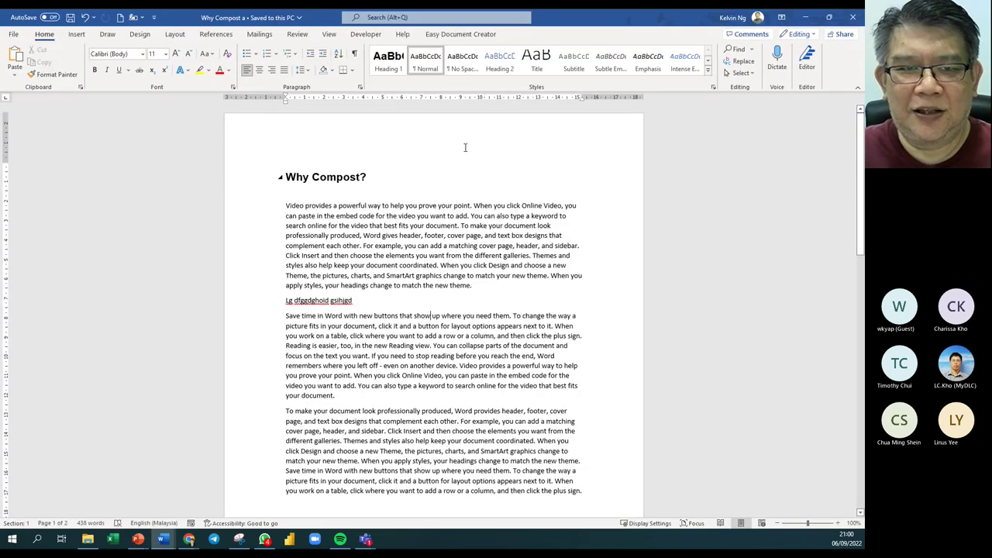
Step: Start a comparison of two document versions, with the Why Compost file as the original document
{"action": "left_click", "coordinate": [260, 34]}
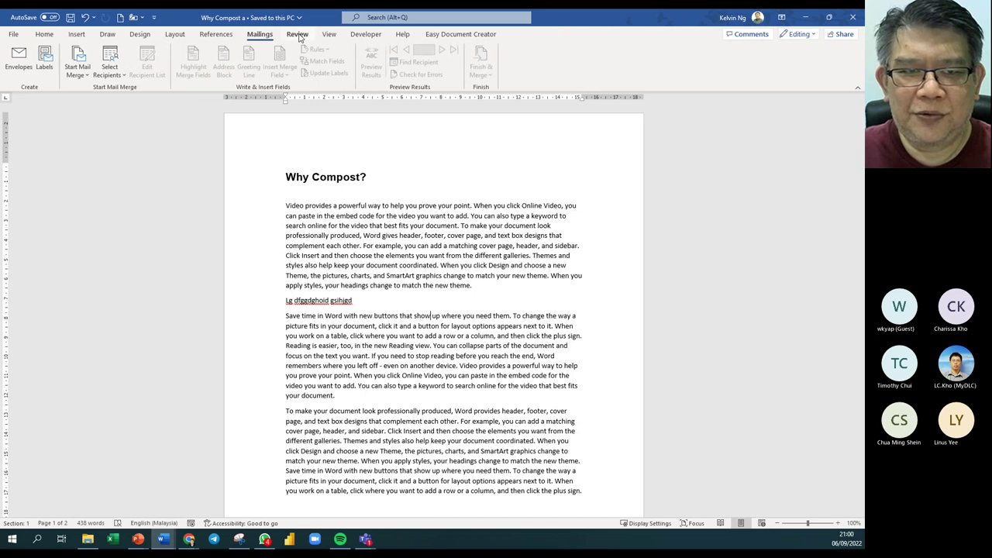
{"action": "left_click", "coordinate": [297, 34]}
{"action": "left_click", "coordinate": [591, 75]}
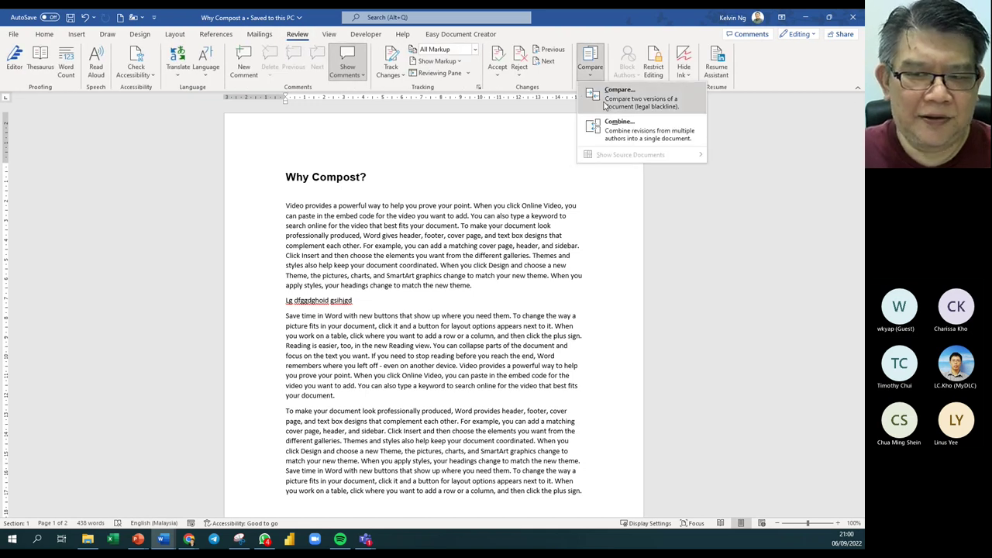
{"action": "left_click", "coordinate": [606, 105]}
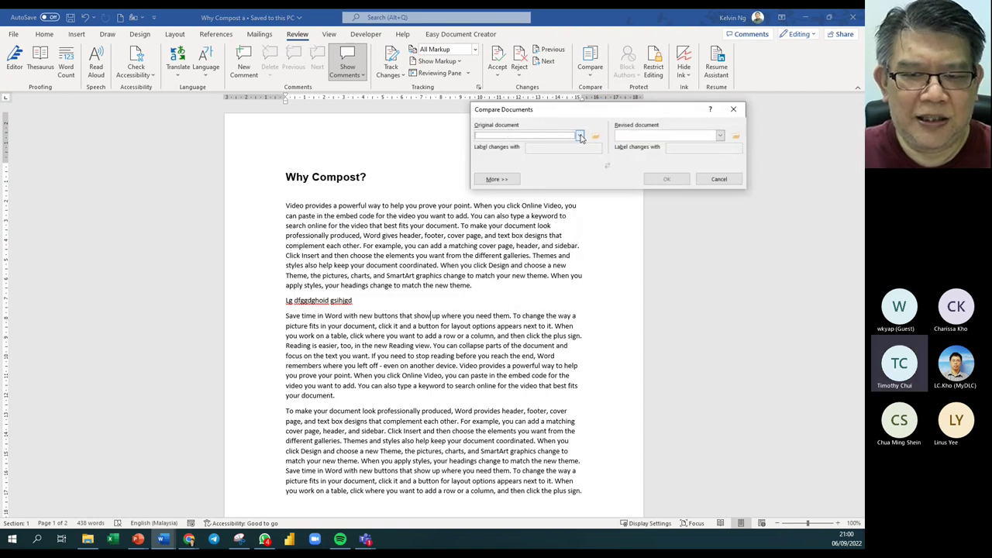
{"action": "left_click", "coordinate": [580, 137]}
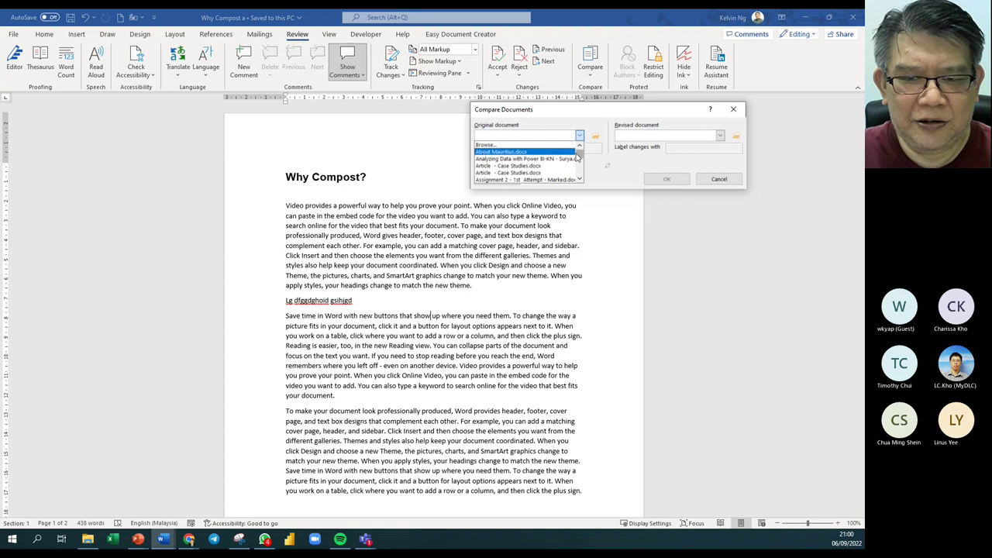
{"action": "left_click", "coordinate": [598, 138]}
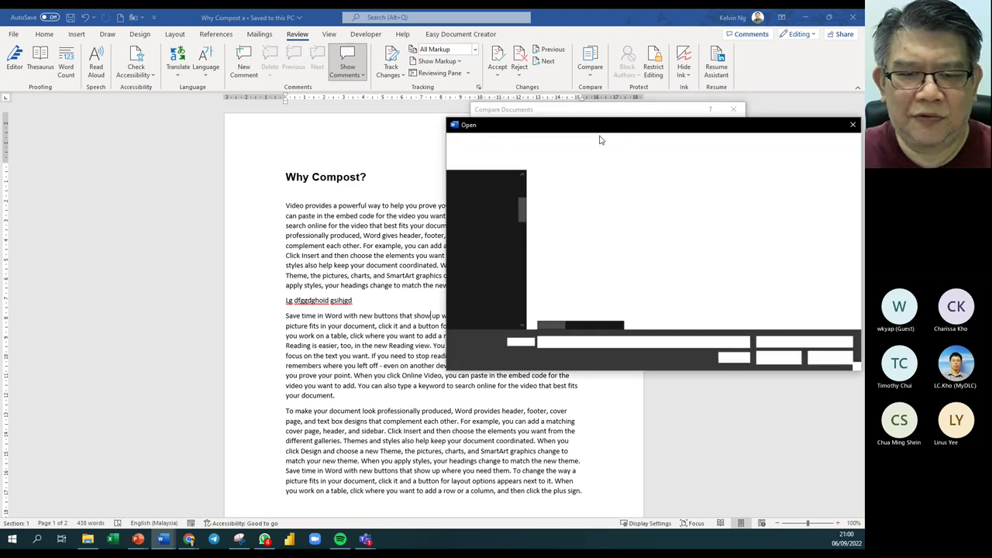
{"action": "left_click", "coordinate": [586, 269]}
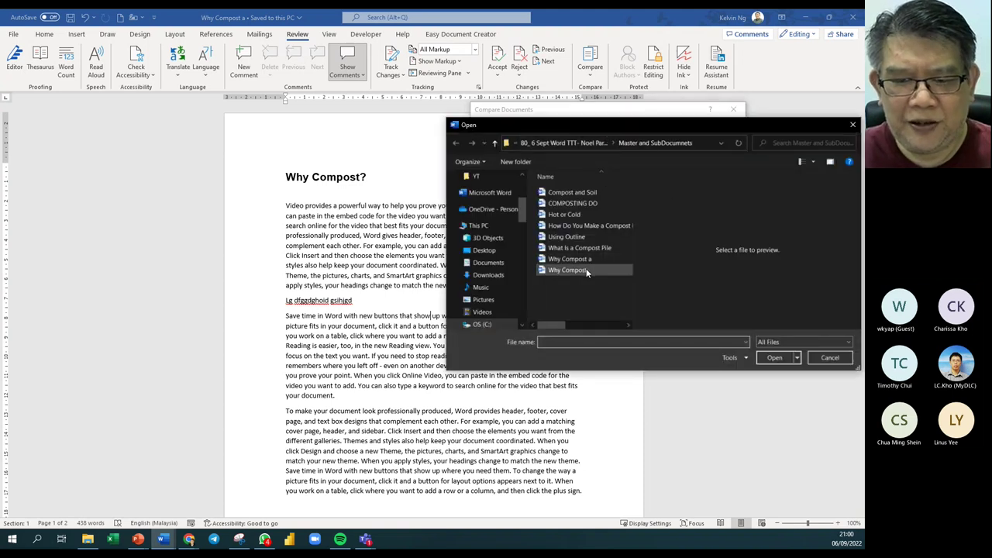
{"action": "left_click", "coordinate": [774, 357]}
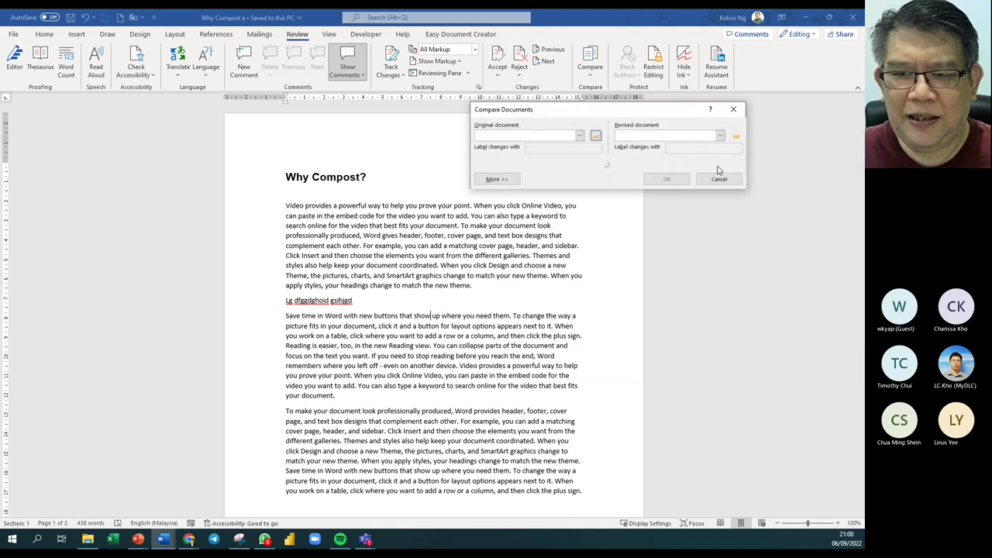
Step: Set Why Compost a as the revised document, run the comparison and examine the inserted line in the compared document
{"action": "left_click", "coordinate": [719, 136]}
{"action": "left_click", "coordinate": [734, 135]}
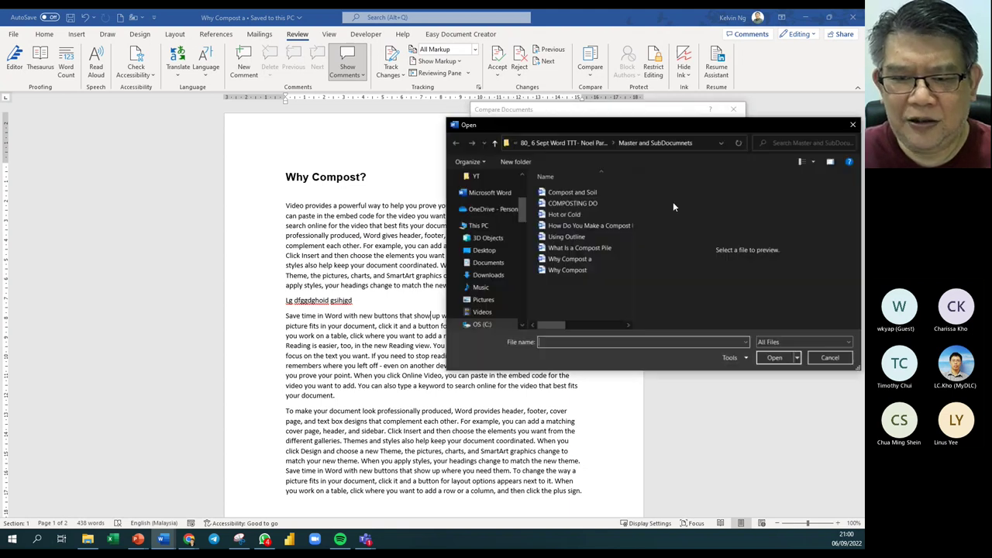
{"action": "left_click", "coordinate": [586, 258]}
{"action": "left_click", "coordinate": [778, 362]}
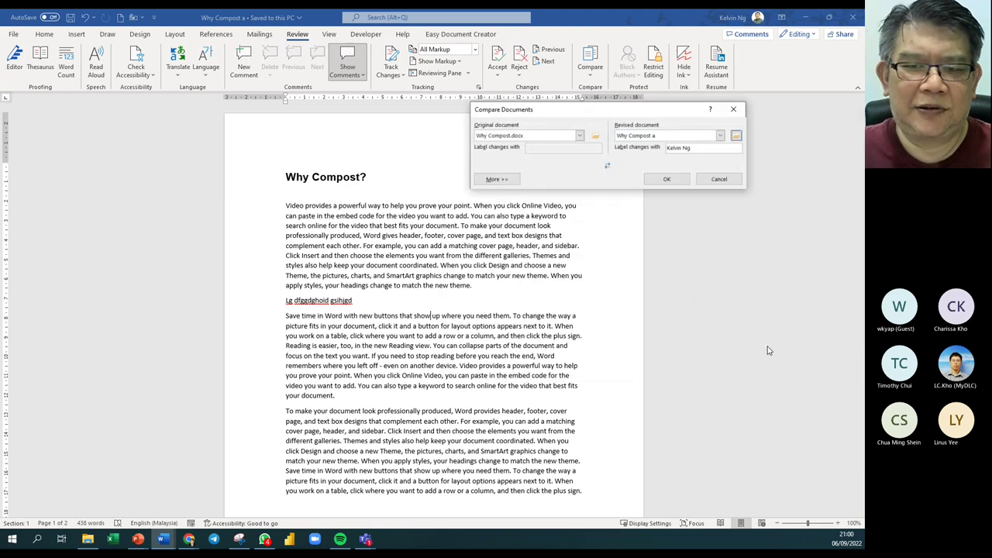
{"action": "left_click", "coordinate": [670, 180]}
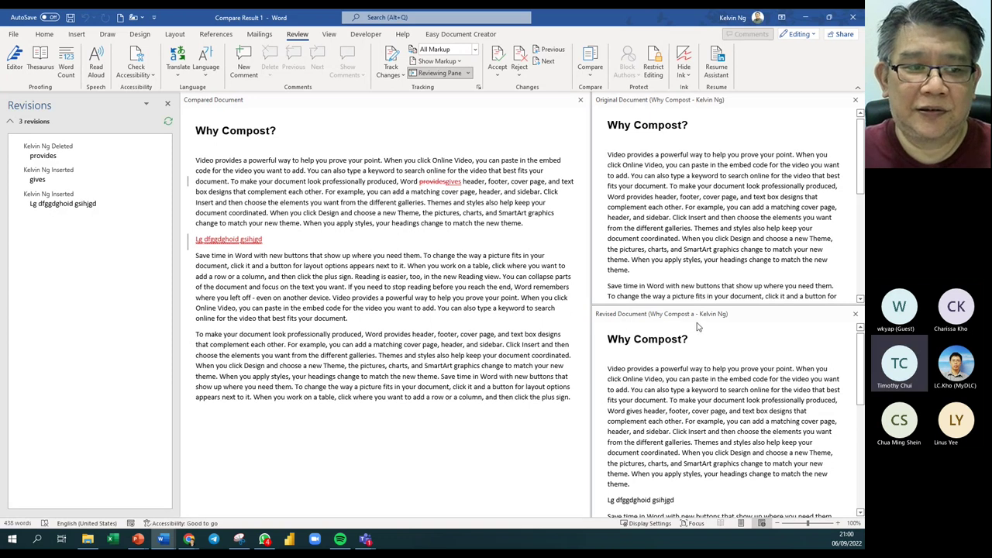
{"action": "double_click", "coordinate": [221, 239]}
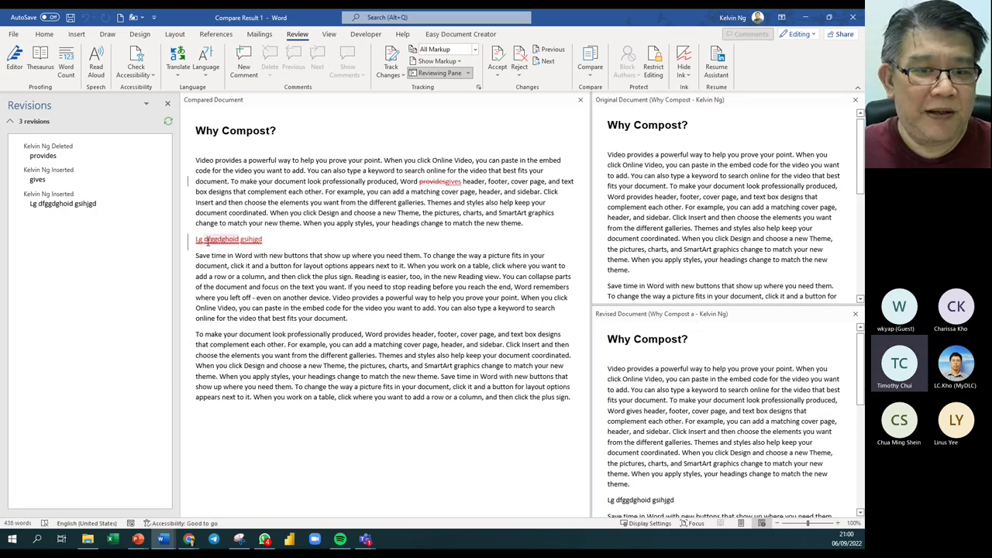
Step: Close the comparison result without saving it, and close the Why Compost a document
{"action": "mouse_move", "coordinate": [207, 241]}
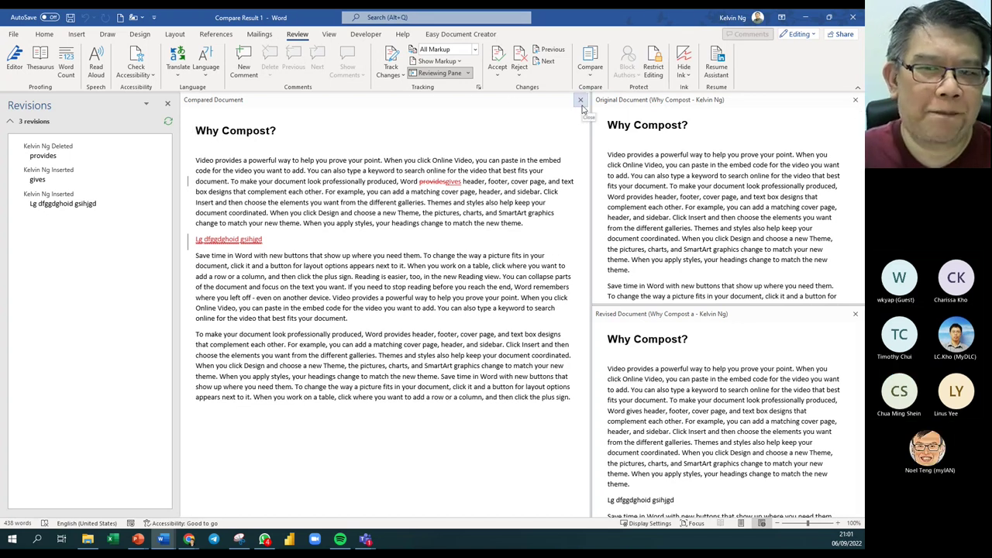
{"action": "left_click", "coordinate": [854, 17]}
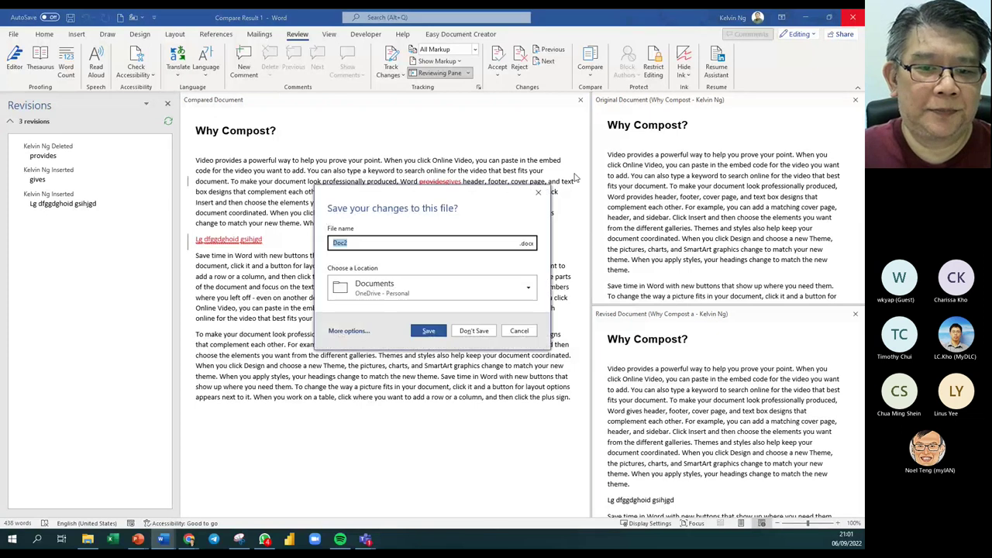
{"action": "left_click", "coordinate": [475, 334]}
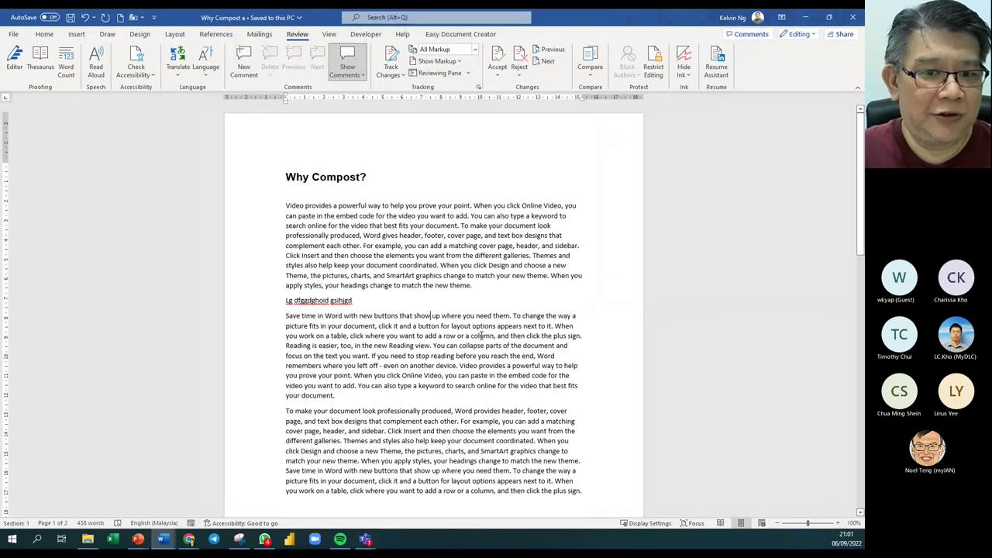
{"action": "left_click", "coordinate": [852, 21]}
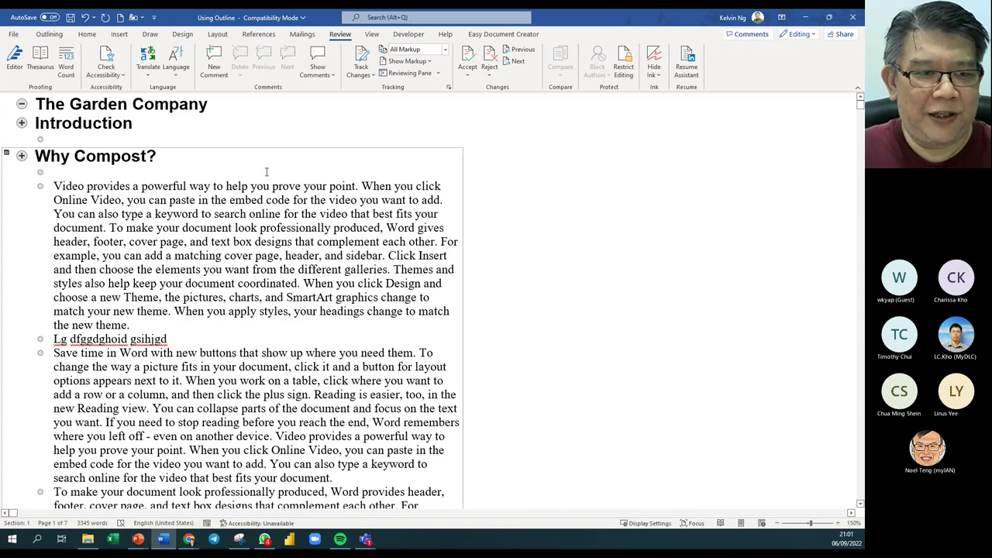
Step: Leave Outline view and generate sample text below the Introduction heading with =rand(4,3), with formatting marks shown
{"action": "left_click", "coordinate": [51, 35]}
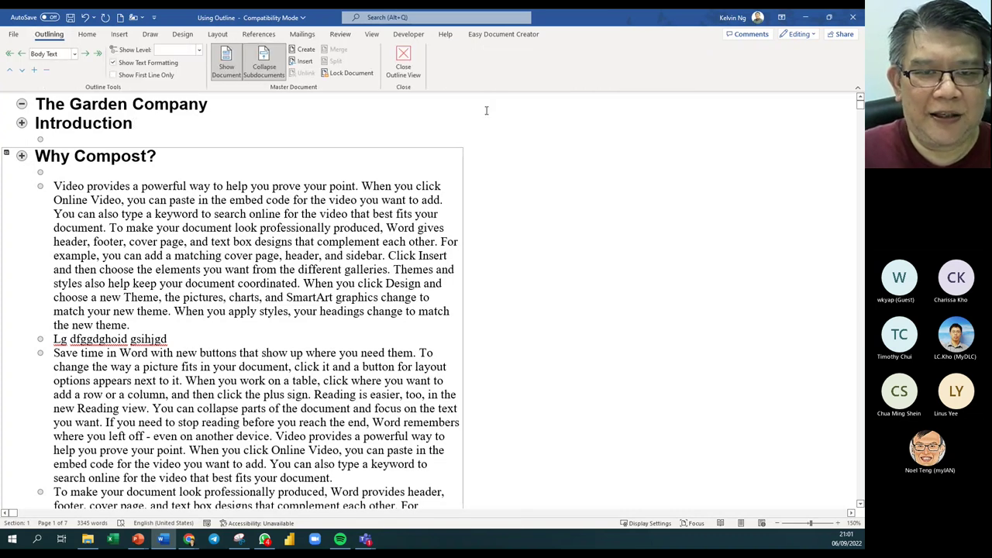
{"action": "left_click", "coordinate": [404, 76]}
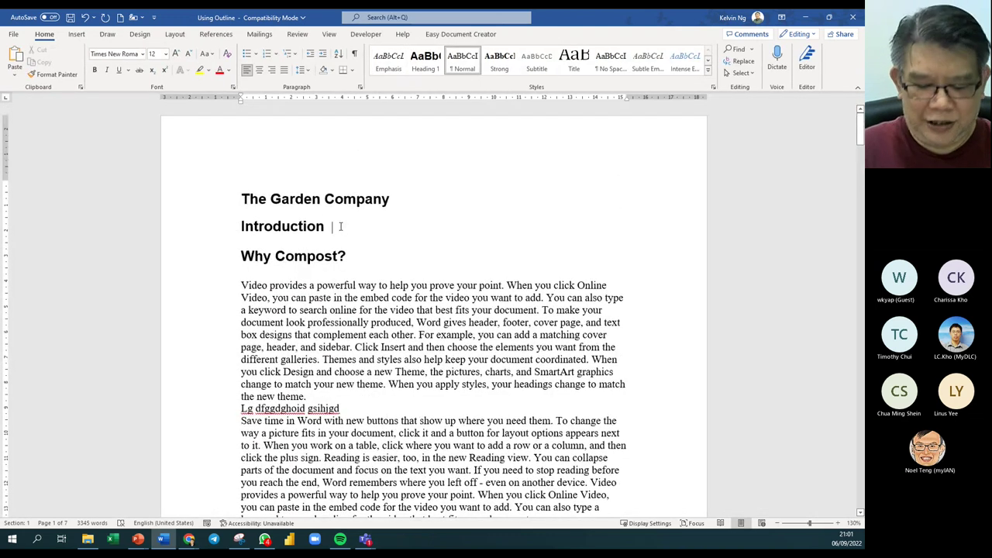
{"action": "key", "text": "Return"}
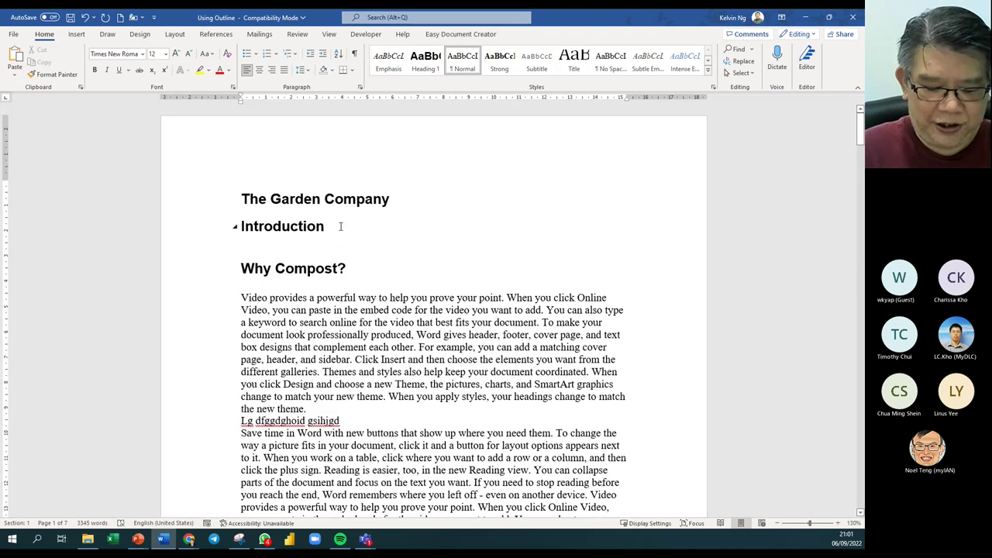
{"action": "type", "text": "=rand"}
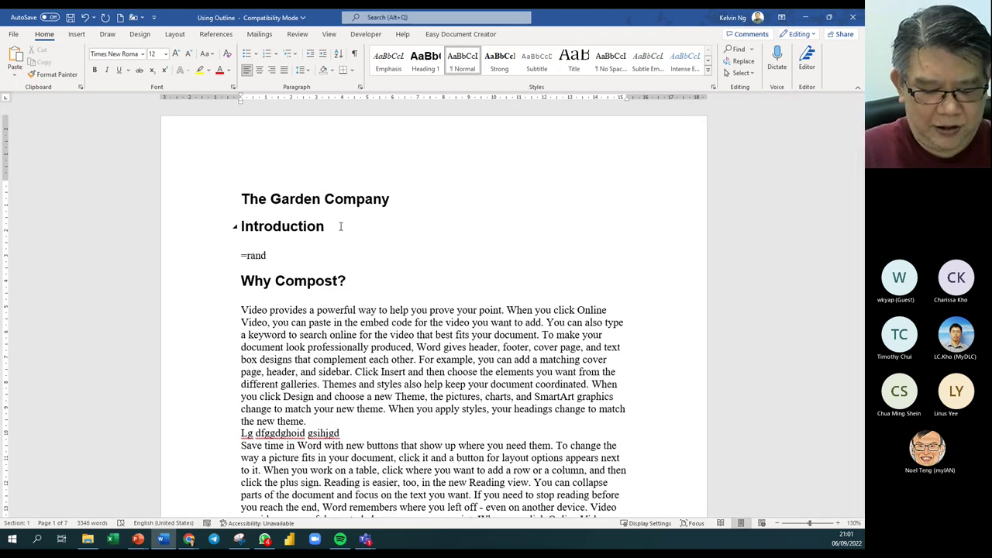
{"action": "type", "text": "(4,3)"}
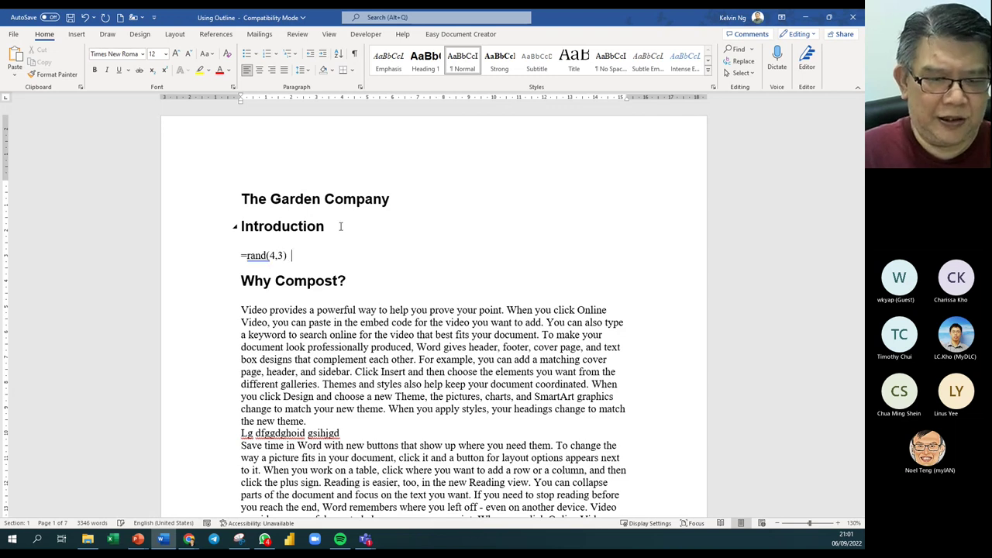
{"action": "key", "text": "BackSpace"}
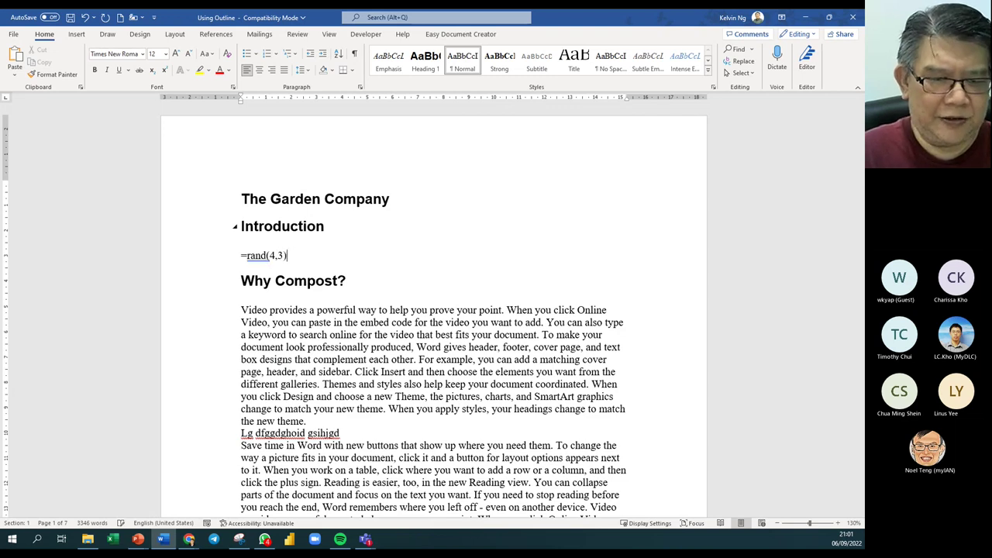
{"action": "left_click", "coordinate": [354, 53]}
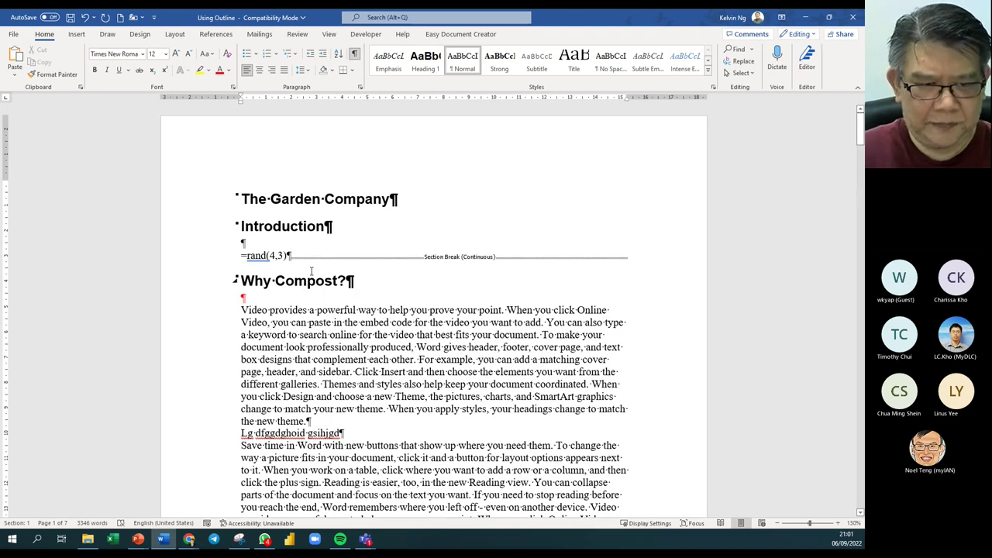
{"action": "key", "text": "Return"}
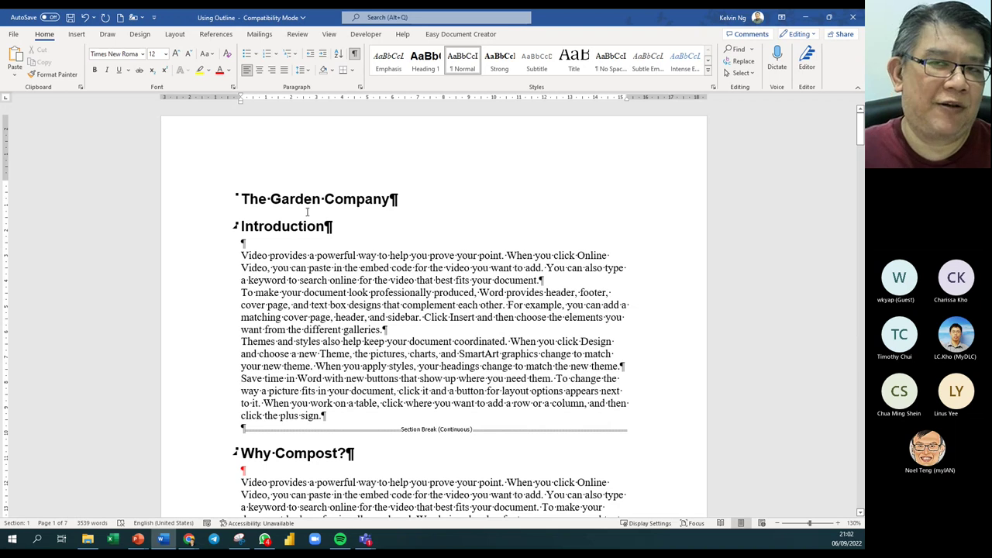
Step: Insert an Automatic Table 2 table of contents before the Introduction heading and hide the formatting marks
{"action": "left_click", "coordinate": [241, 226]}
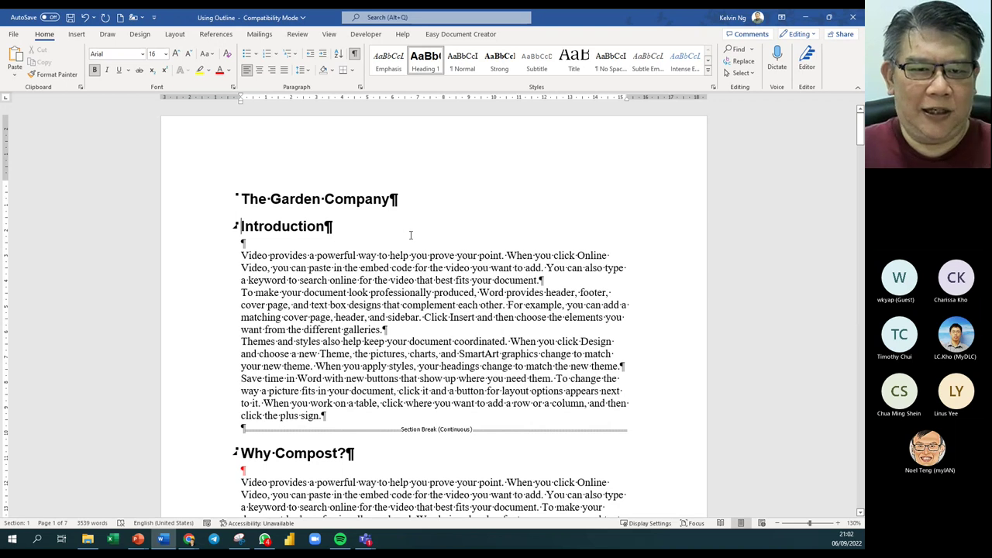
{"action": "left_click", "coordinate": [215, 34]}
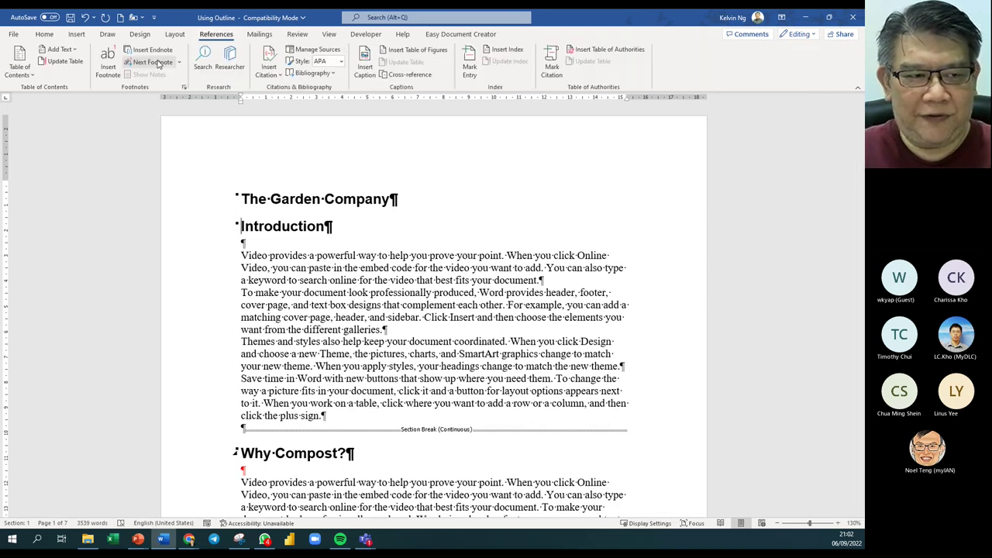
{"action": "left_click", "coordinate": [20, 66]}
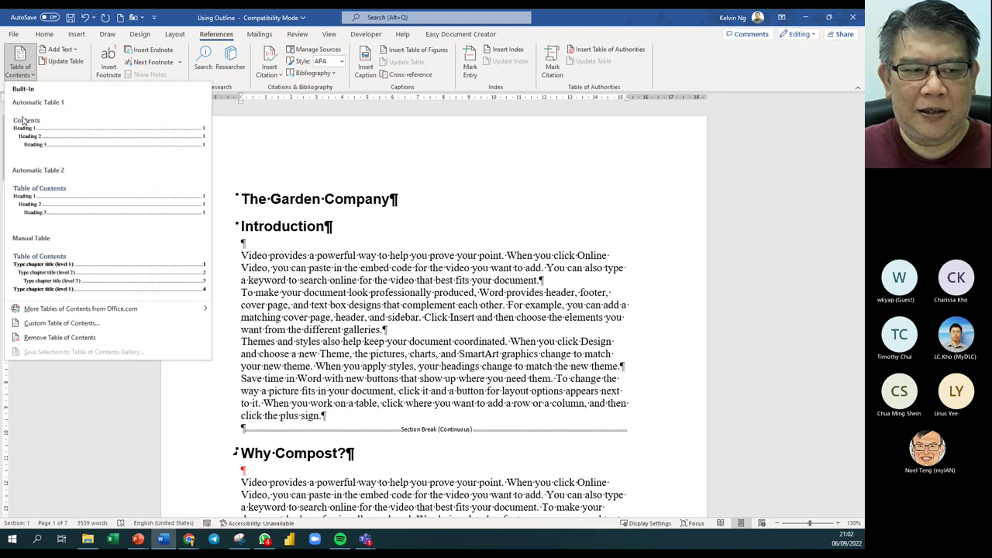
{"action": "left_click", "coordinate": [51, 191]}
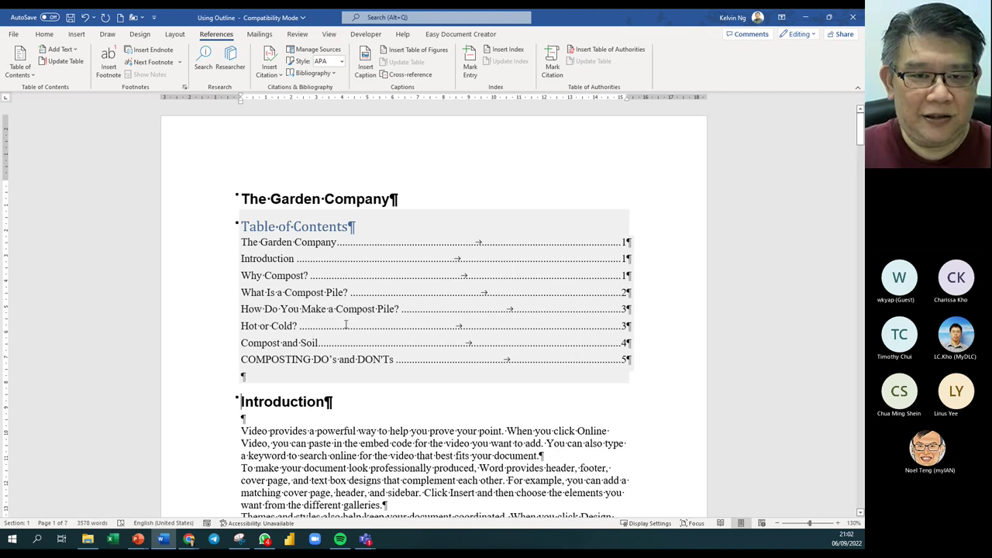
{"action": "left_click", "coordinate": [44, 34]}
{"action": "left_click", "coordinate": [355, 54]}
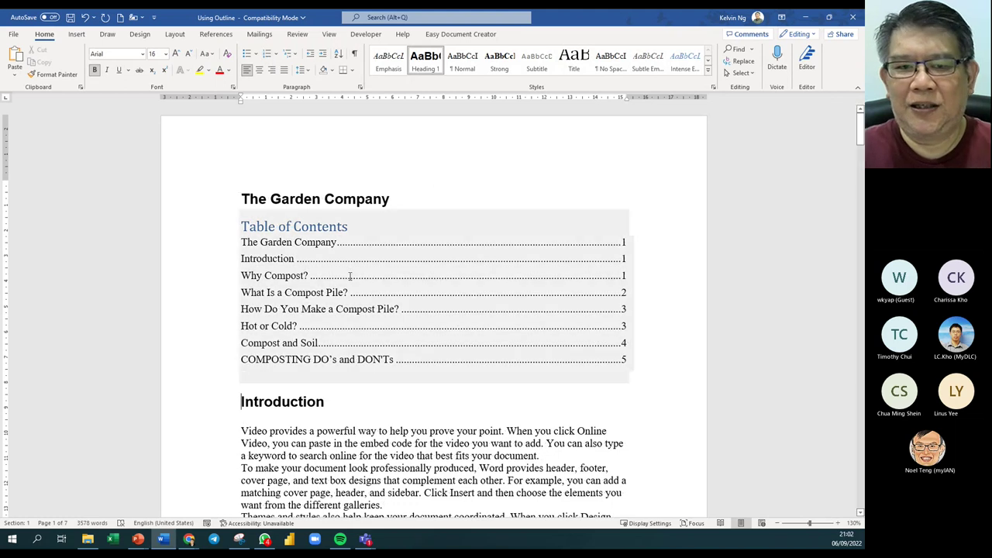
Step: Modify the Heading 1 style so its paragraph settings include Page break before
{"action": "right_click", "coordinate": [431, 69]}
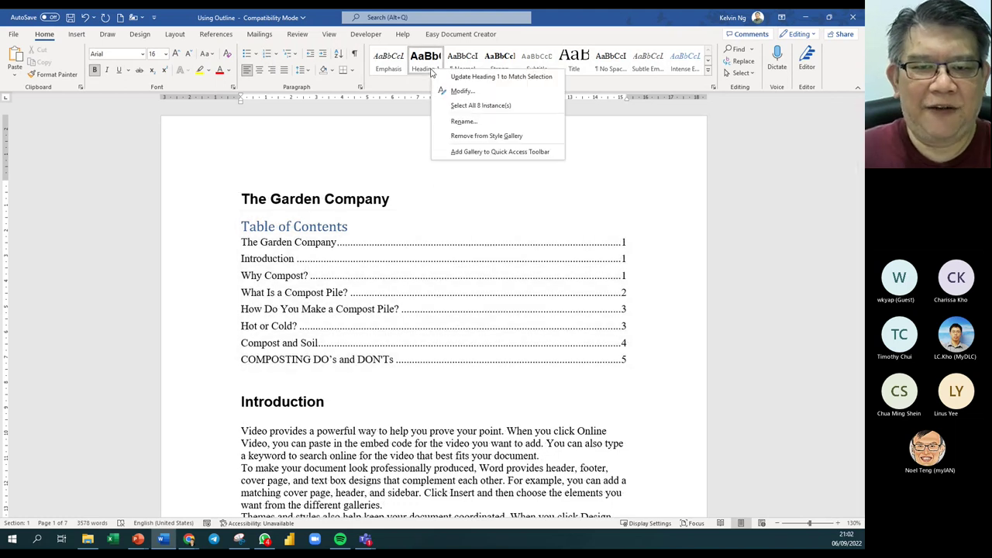
{"action": "left_click", "coordinate": [463, 91]}
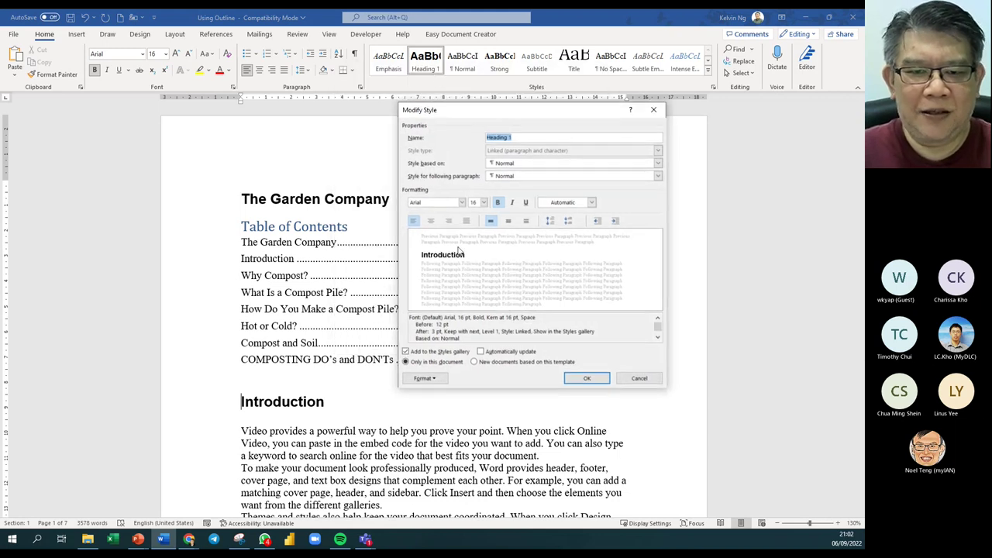
{"action": "left_click", "coordinate": [424, 379]}
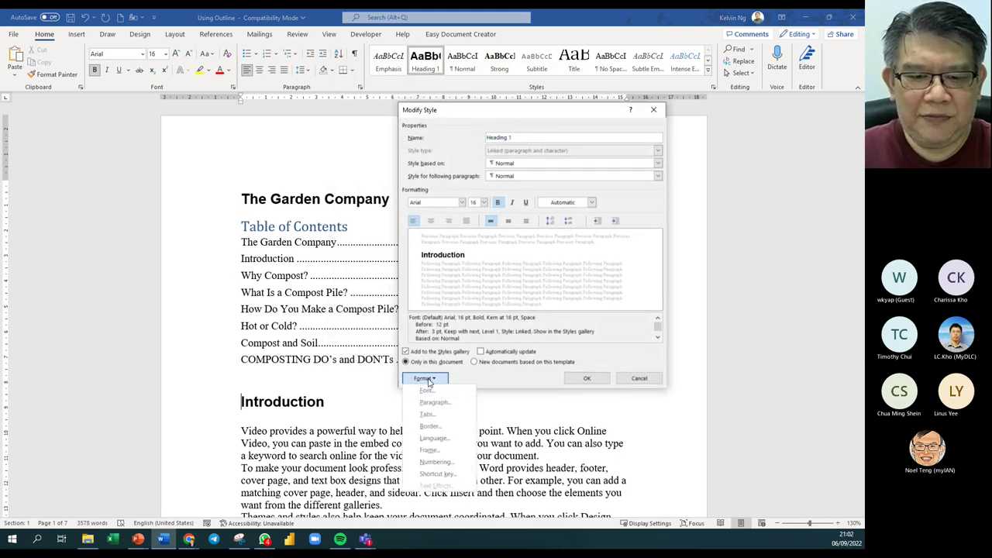
{"action": "left_click", "coordinate": [434, 402]}
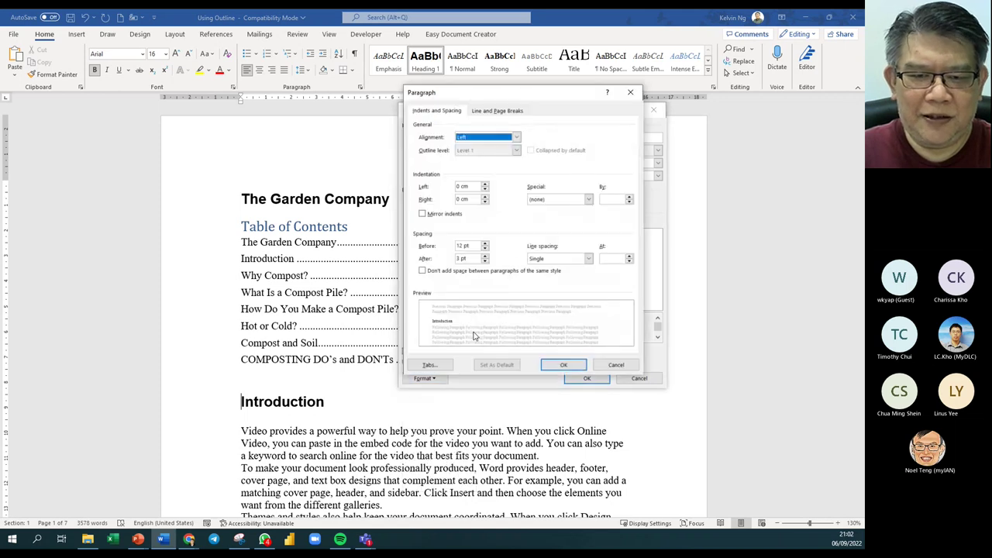
{"action": "left_click", "coordinate": [497, 111]}
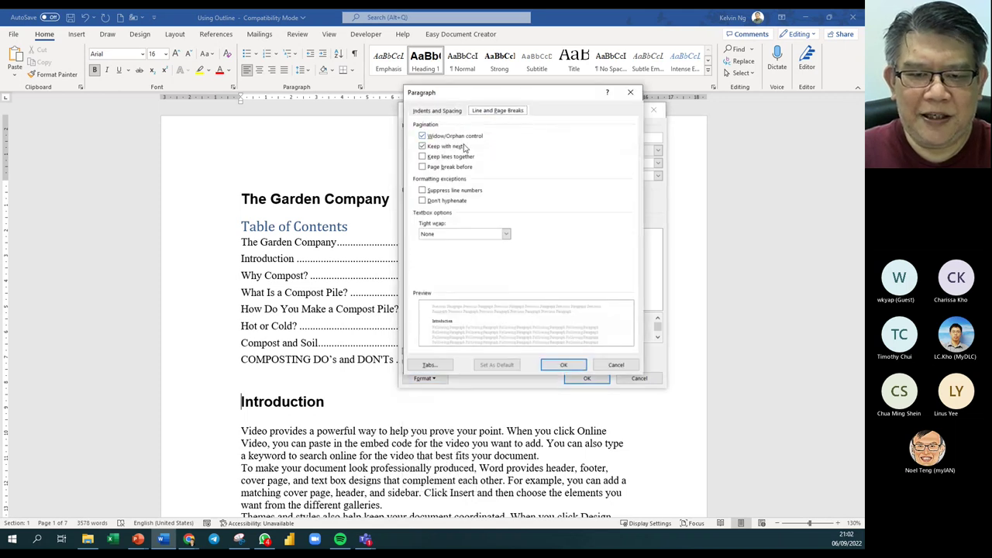
{"action": "left_click", "coordinate": [423, 168]}
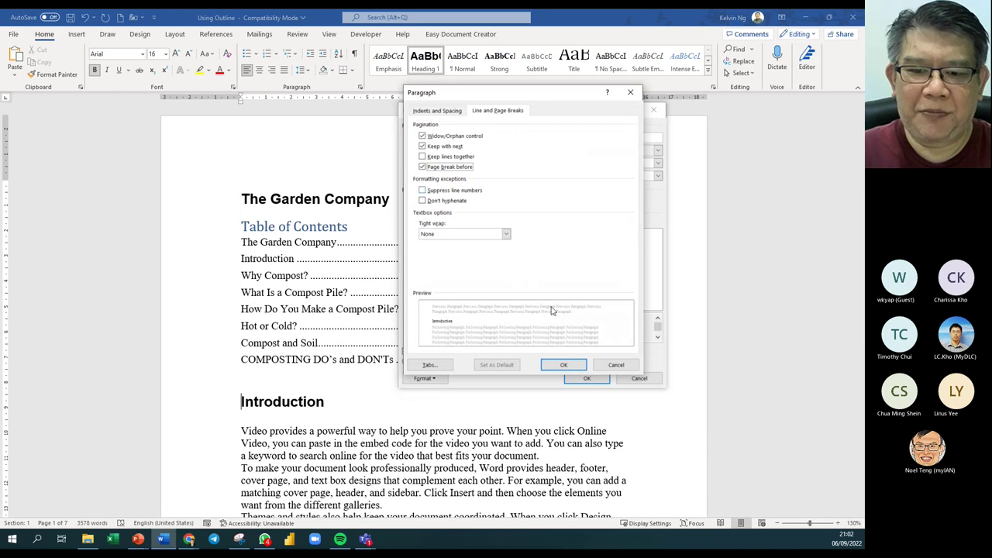
{"action": "left_click", "coordinate": [565, 365]}
{"action": "left_click", "coordinate": [588, 379]}
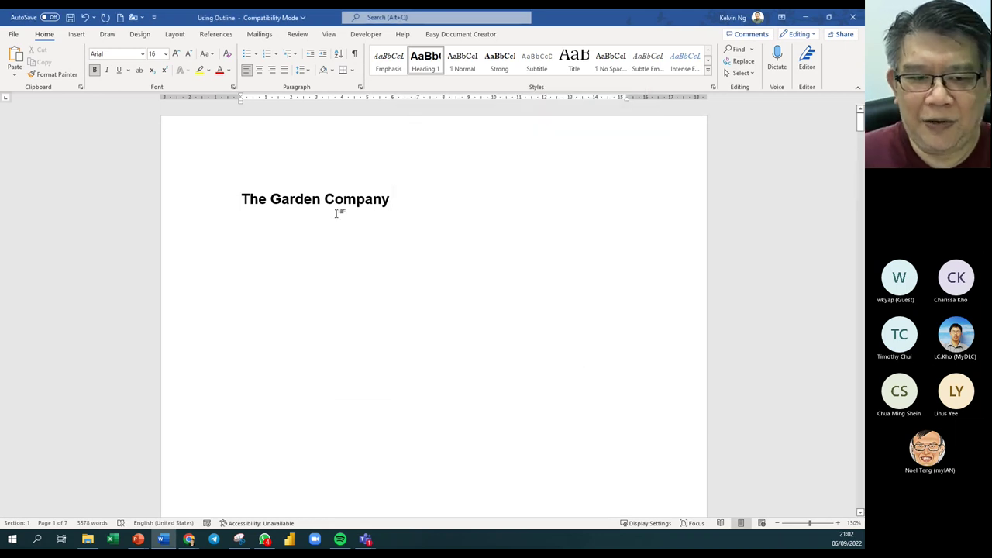
Step: Examine where each Heading 1 section starts throughout the document, from the title page to How Do You Make a Compost Pile?
{"action": "scroll", "coordinate": [350, 283], "scroll_direction": "down", "scroll_amount": 10}
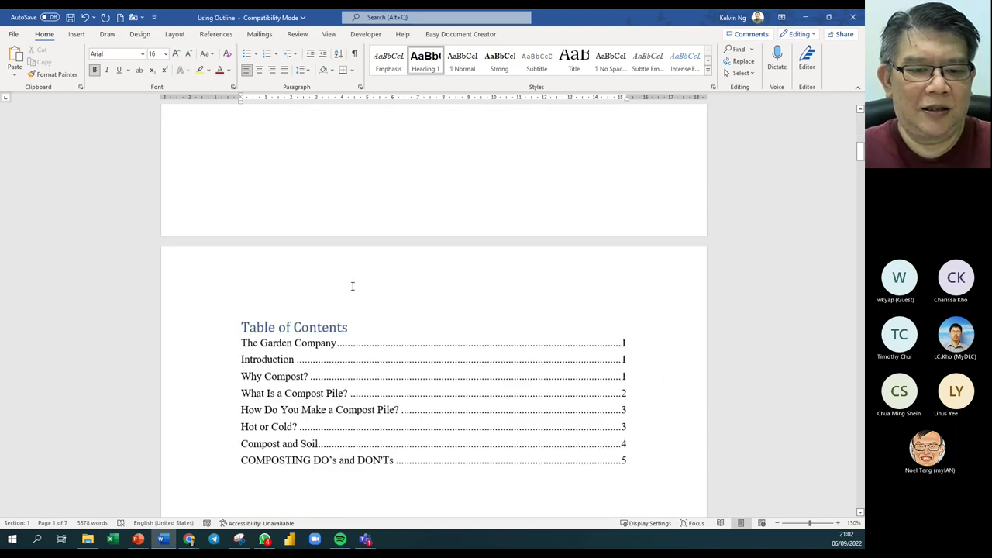
{"action": "scroll", "coordinate": [352, 286], "scroll_direction": "down", "scroll_amount": 3}
{"action": "left_click", "coordinate": [344, 164]}
{"action": "scroll", "coordinate": [282, 323], "scroll_direction": "down", "scroll_amount": 5}
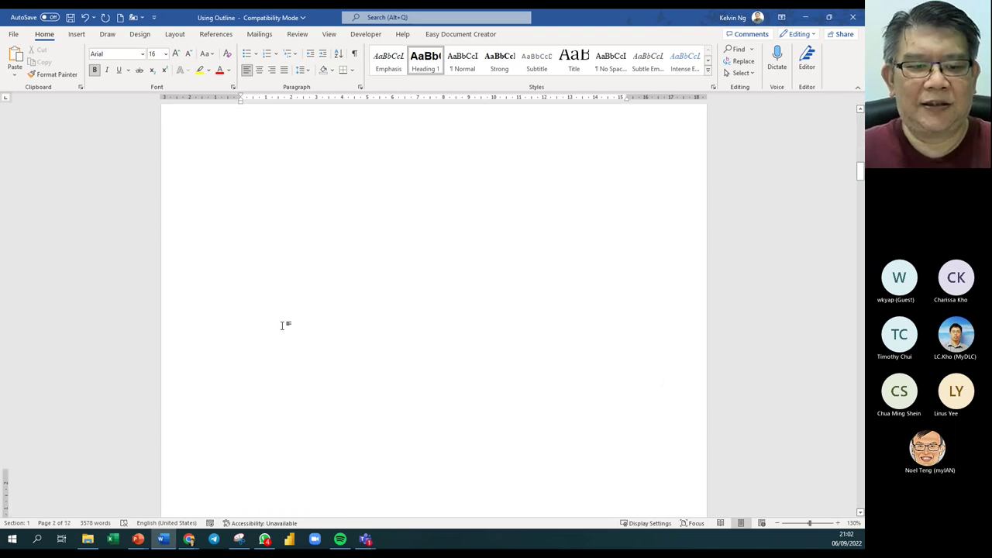
{"action": "scroll", "coordinate": [282, 324], "scroll_direction": "down", "scroll_amount": 5}
{"action": "scroll", "coordinate": [314, 361], "scroll_direction": "down", "scroll_amount": 10}
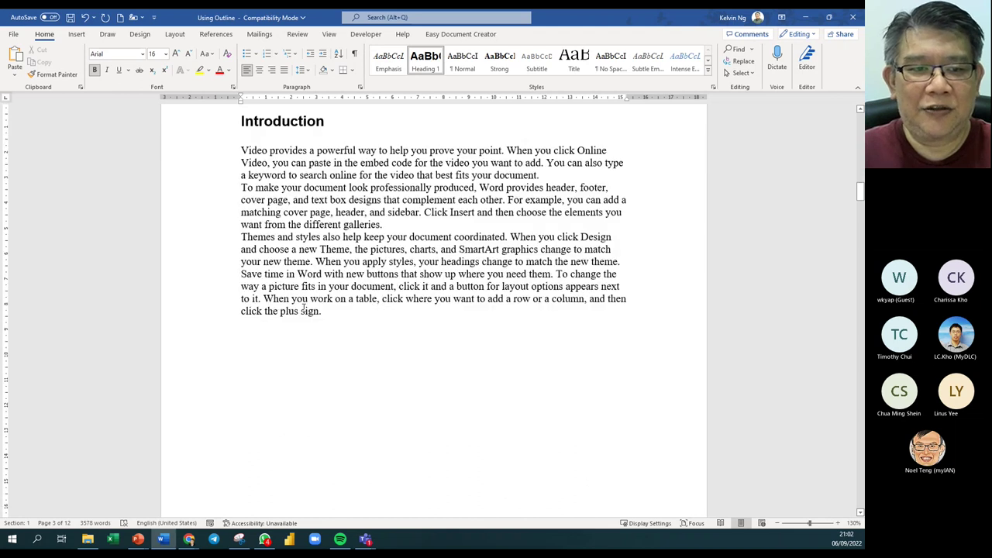
{"action": "scroll", "coordinate": [319, 359], "scroll_direction": "down", "scroll_amount": 3}
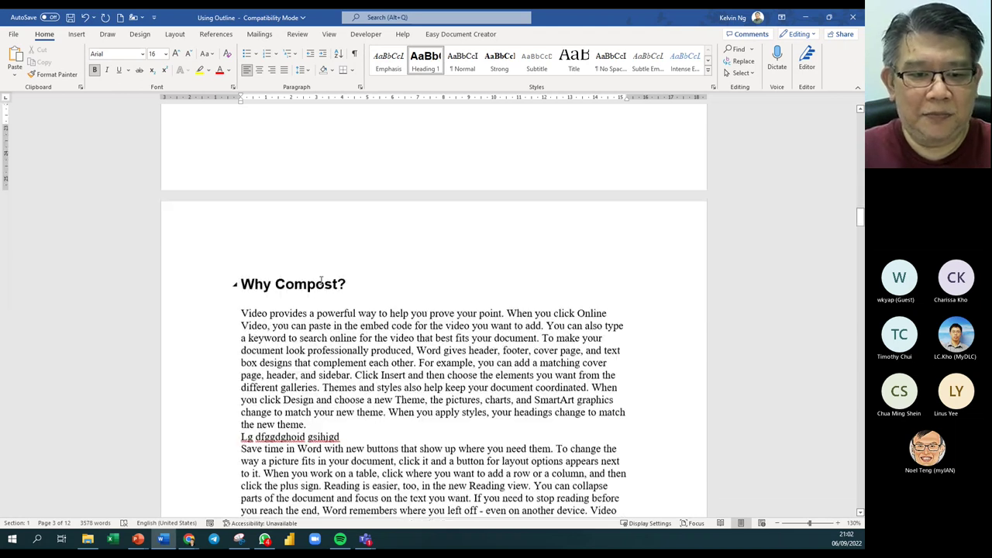
{"action": "scroll", "coordinate": [314, 284], "scroll_direction": "down", "scroll_amount": 20}
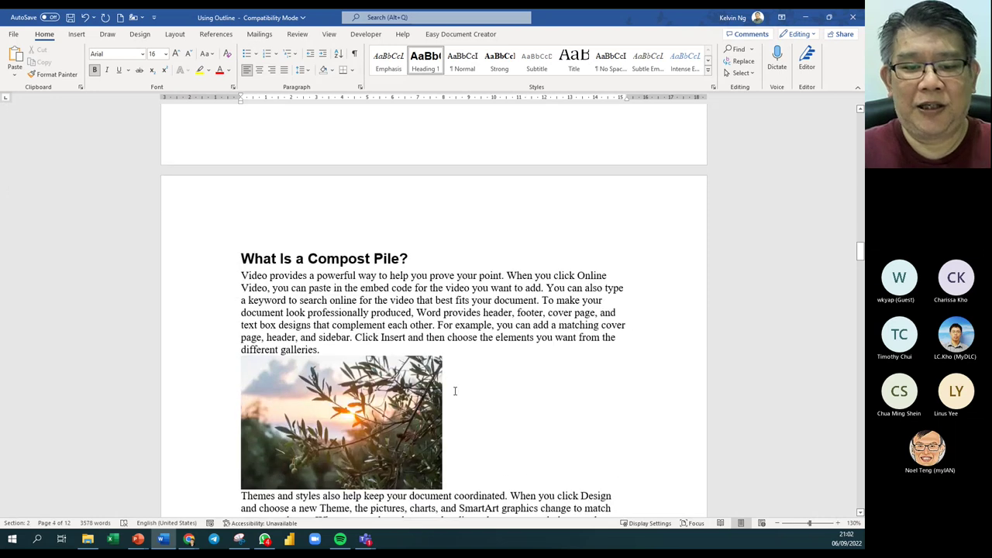
{"action": "scroll", "coordinate": [455, 391], "scroll_direction": "down", "scroll_amount": 15}
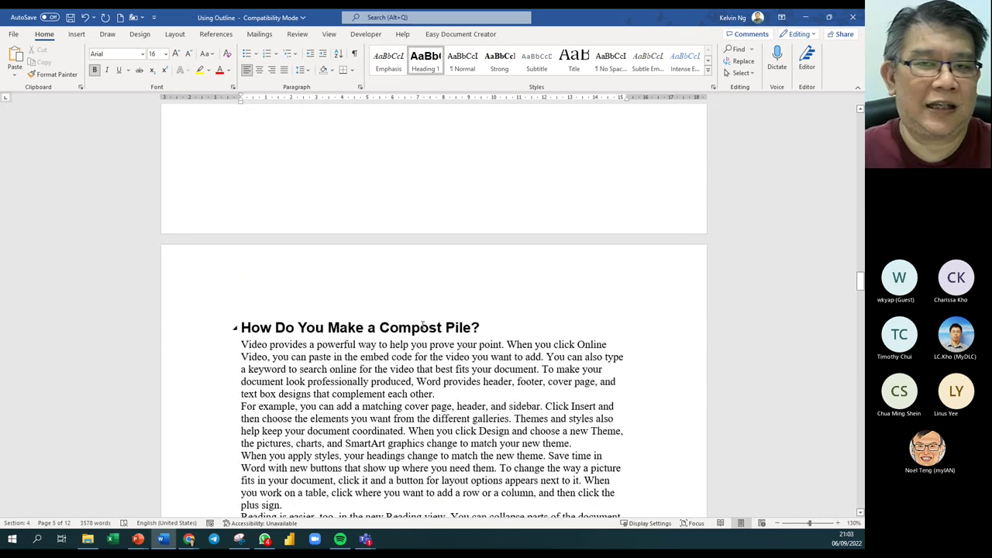
Step: Update the page numbers in the table of contents
{"action": "scroll", "coordinate": [422, 324], "scroll_direction": "up", "scroll_amount": 20}
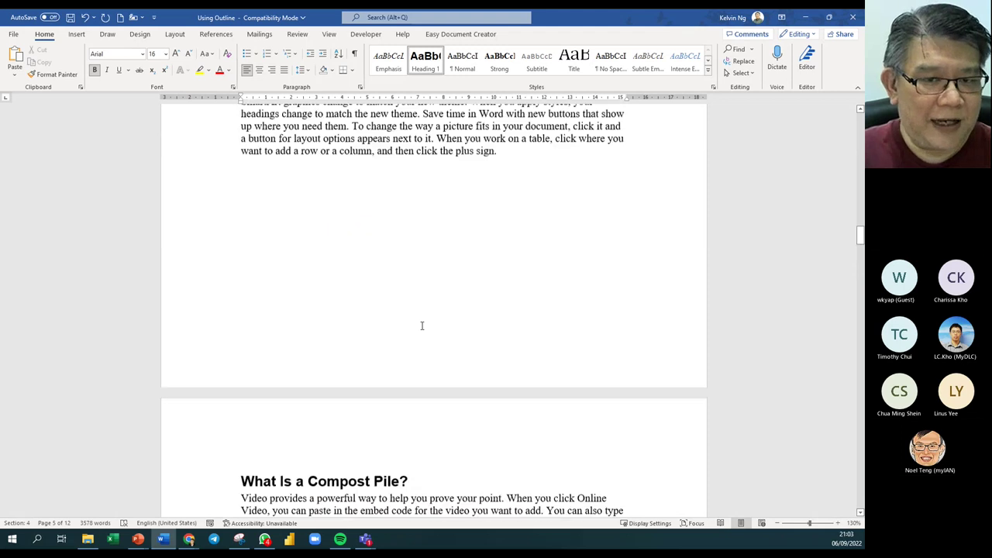
{"action": "scroll", "coordinate": [422, 324], "scroll_direction": "up", "scroll_amount": 20}
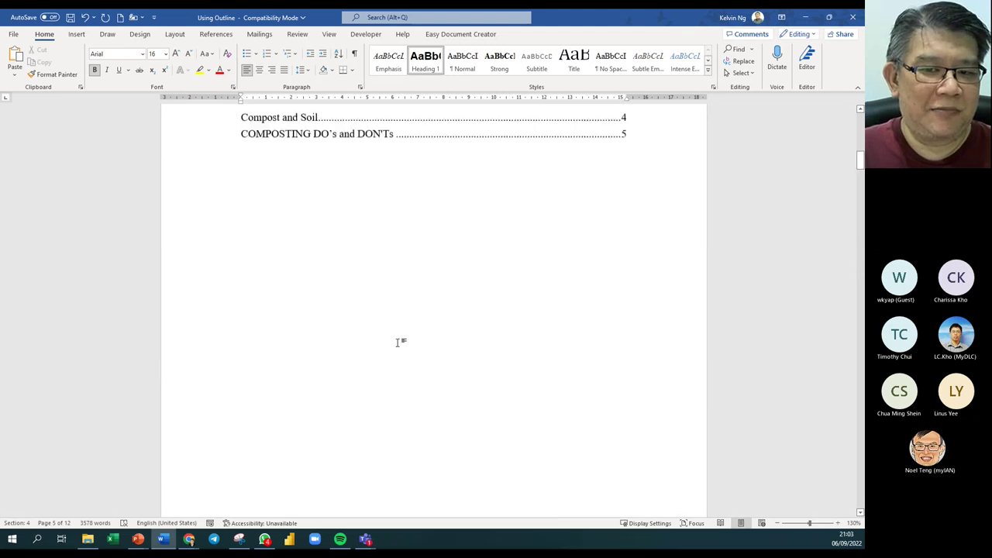
{"action": "scroll", "coordinate": [398, 343], "scroll_direction": "up", "scroll_amount": 5}
{"action": "scroll", "coordinate": [651, 311], "scroll_direction": "down", "scroll_amount": 2}
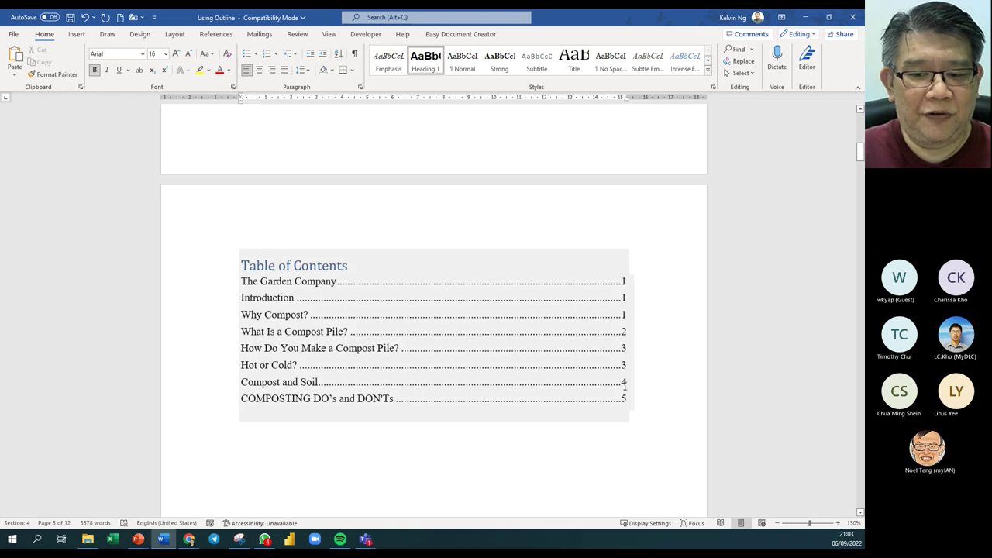
{"action": "left_click", "coordinate": [431, 321]}
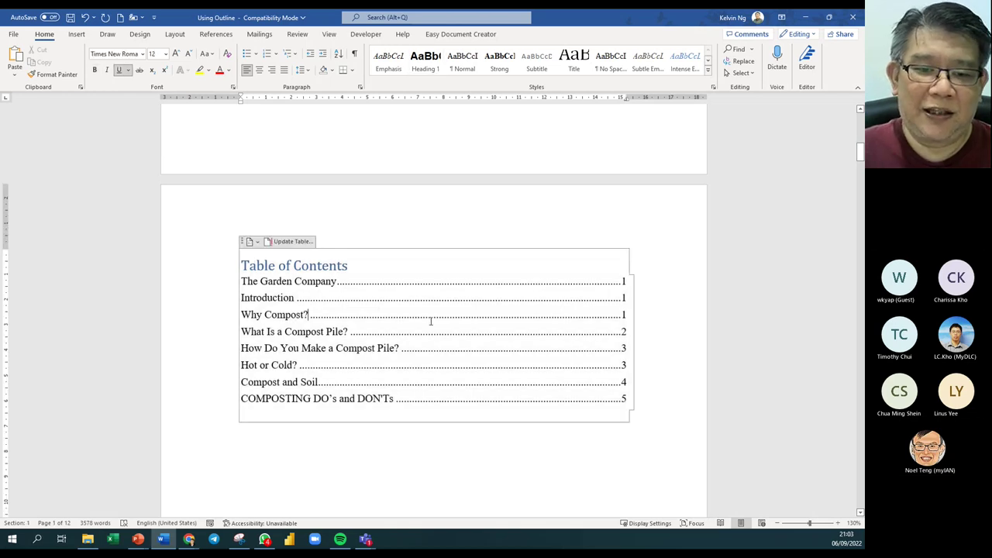
{"action": "left_click", "coordinate": [293, 241]}
{"action": "left_click", "coordinate": [331, 302]}
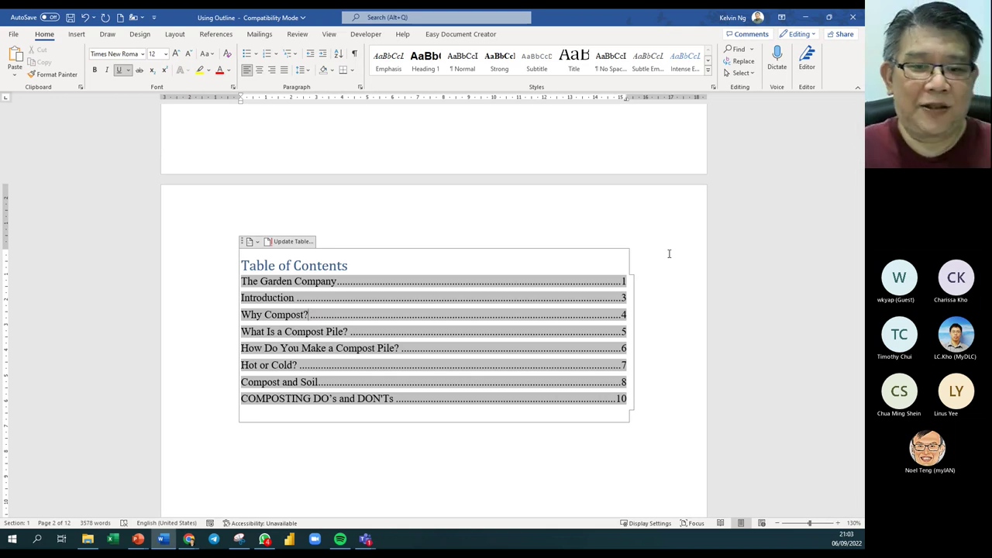
Step: Show the Styles pane and check which styles the table of contents entries and their title use
{"action": "left_click", "coordinate": [215, 284]}
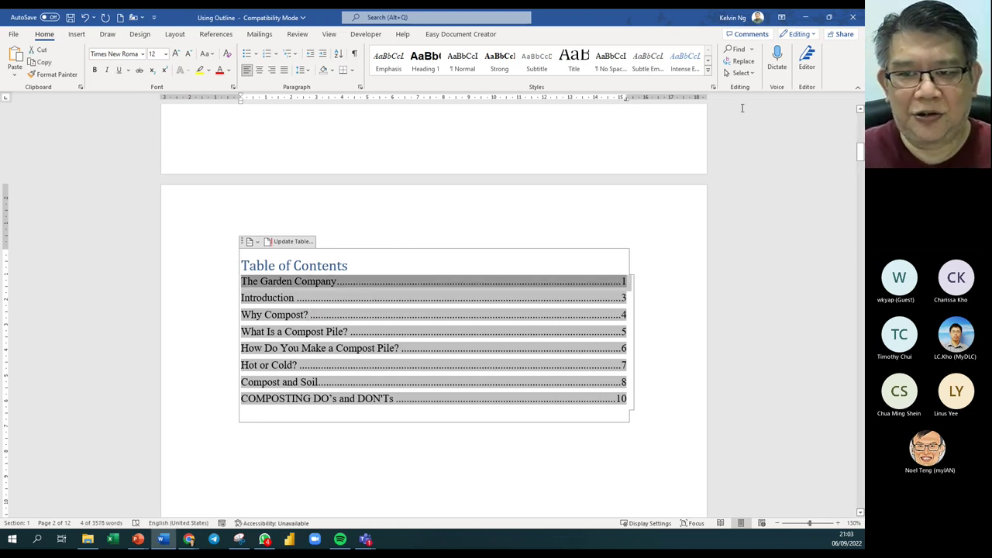
{"action": "left_click", "coordinate": [712, 87]}
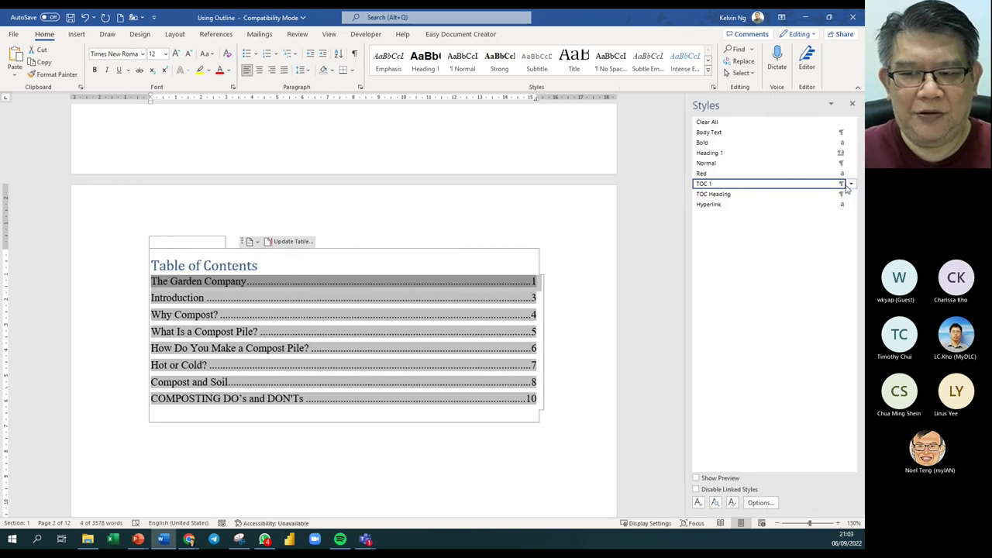
{"action": "left_click", "coordinate": [118, 266]}
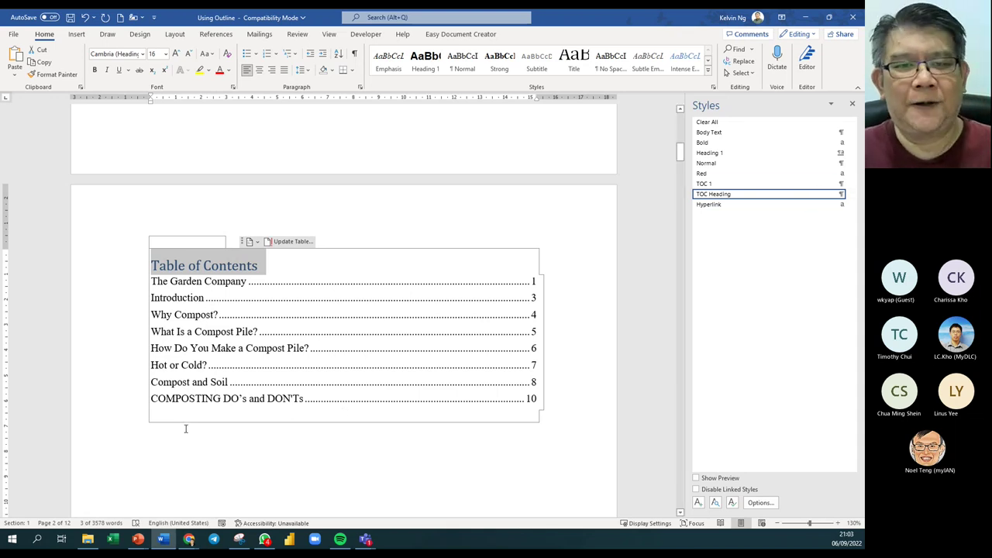
{"action": "left_click", "coordinate": [352, 274]}
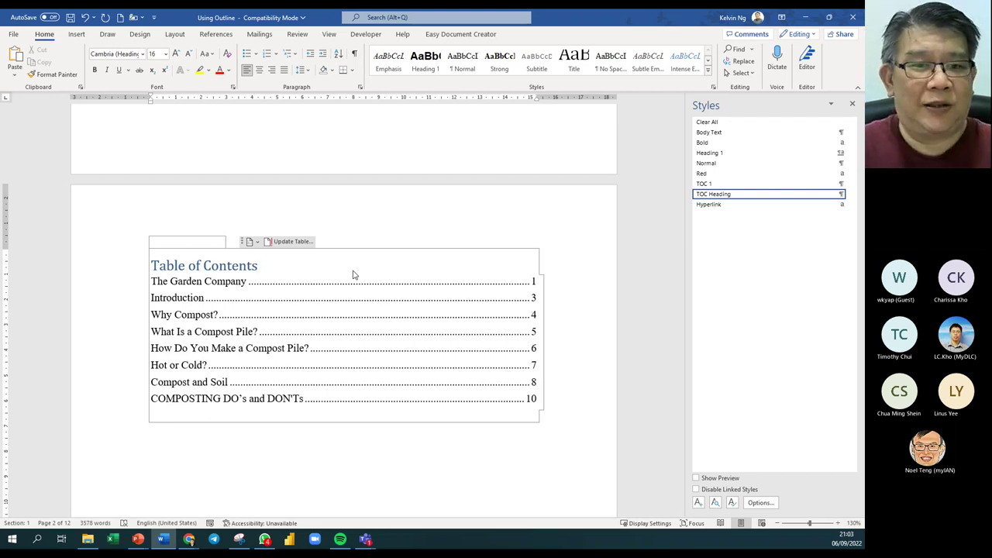
Step: Save the Using Outline master document and close it
{"action": "scroll", "coordinate": [390, 279], "scroll_direction": "down", "scroll_amount": 2}
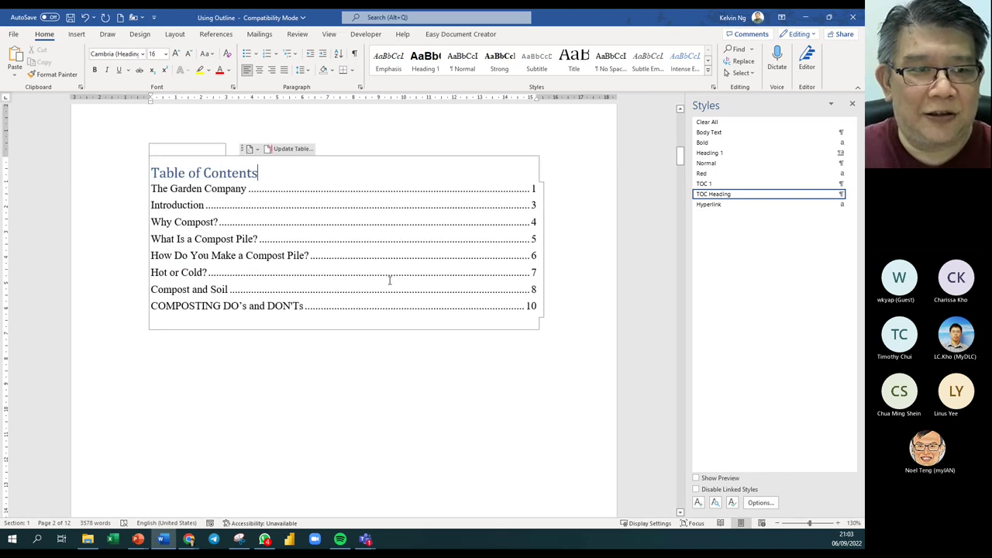
{"action": "left_click", "coordinate": [70, 18]}
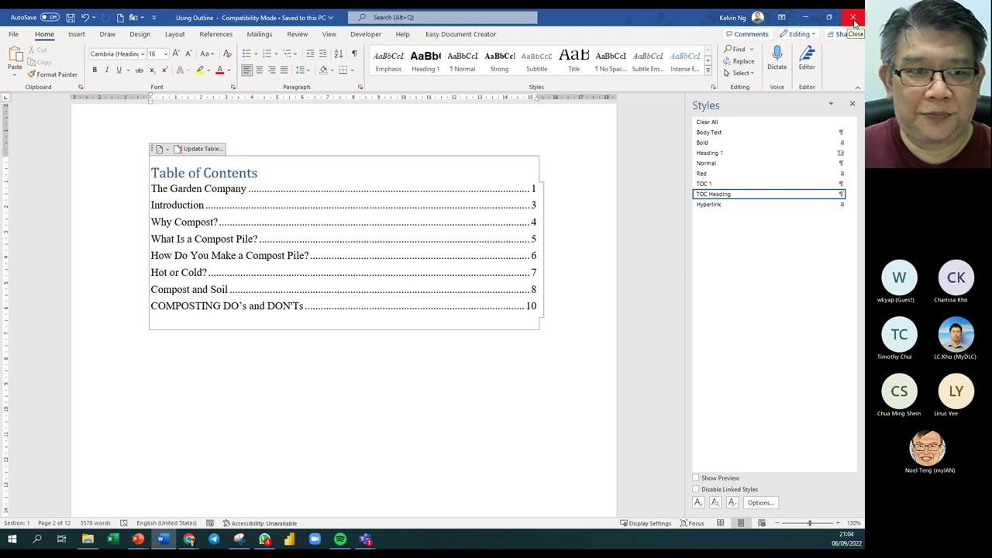
{"action": "left_click", "coordinate": [853, 18]}
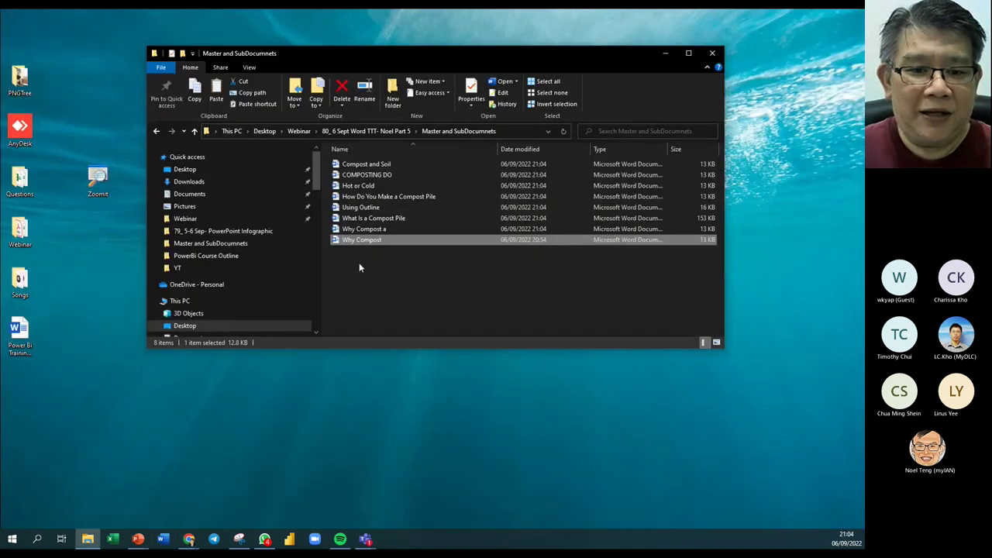
Step: Reopen the Using Outline document and review its table of contents, Introduction and the subdocument links below it
{"action": "left_click", "coordinate": [350, 207]}
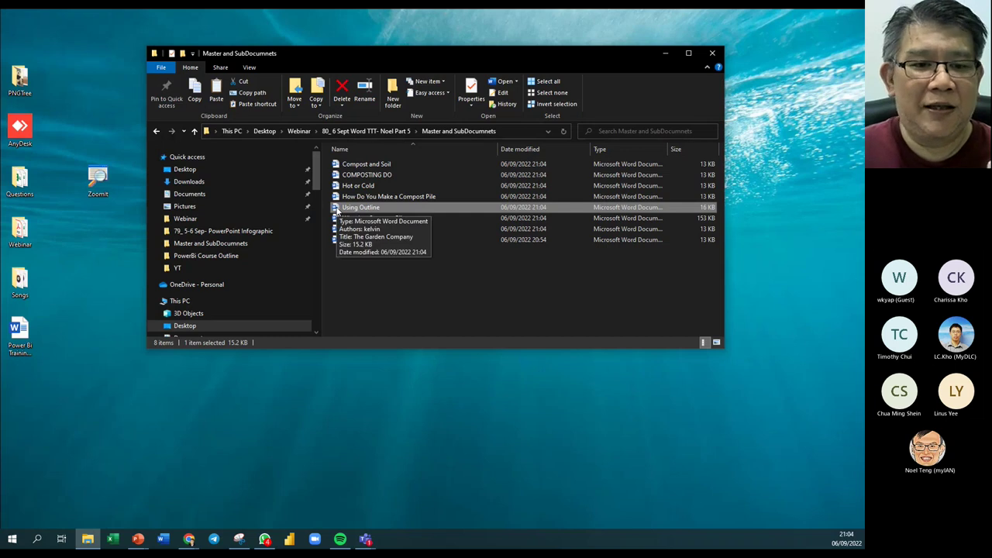
{"action": "double_click", "coordinate": [338, 209]}
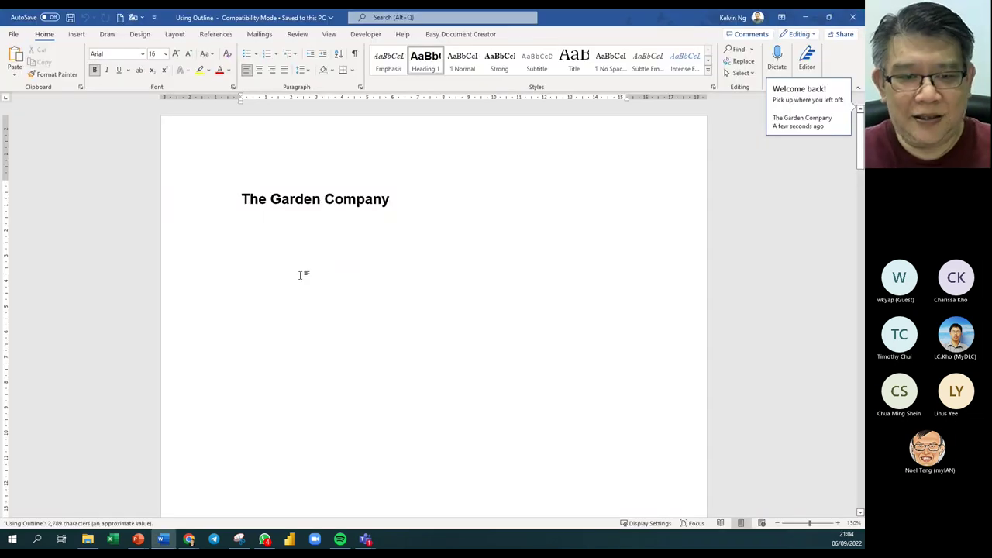
{"action": "scroll", "coordinate": [321, 256], "scroll_direction": "down", "scroll_amount": 10}
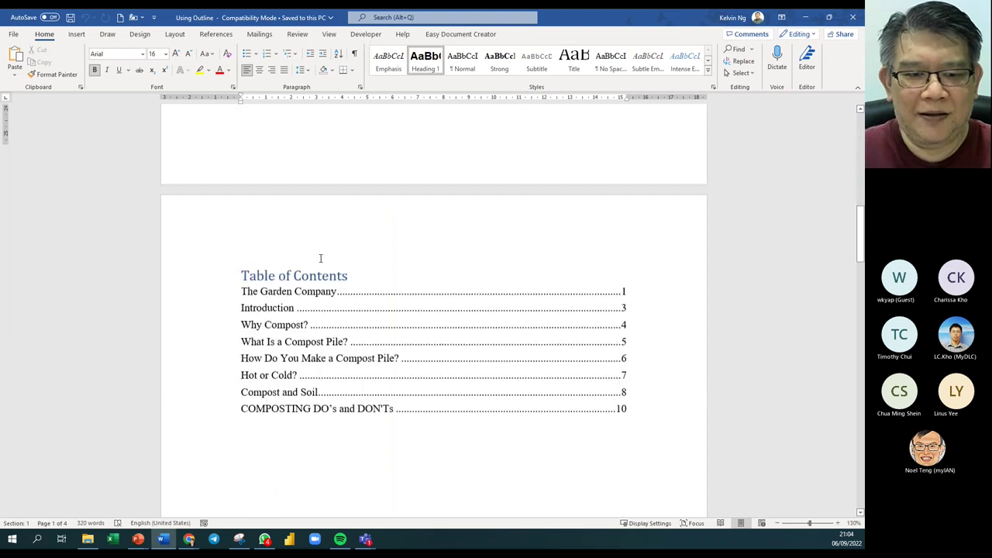
{"action": "left_click", "coordinate": [268, 262]}
{"action": "scroll", "coordinate": [309, 287], "scroll_direction": "down", "scroll_amount": 8}
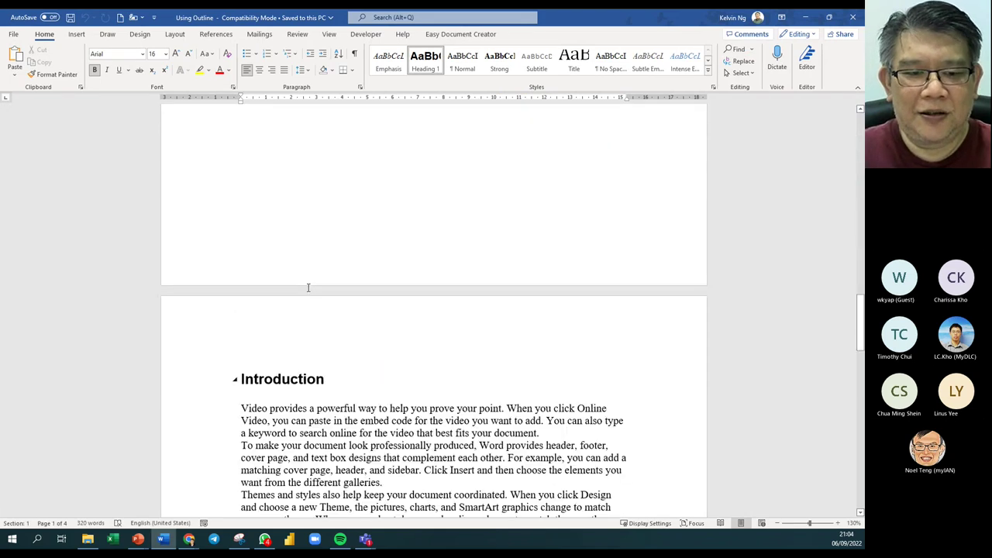
{"action": "scroll", "coordinate": [309, 287], "scroll_direction": "down", "scroll_amount": 8}
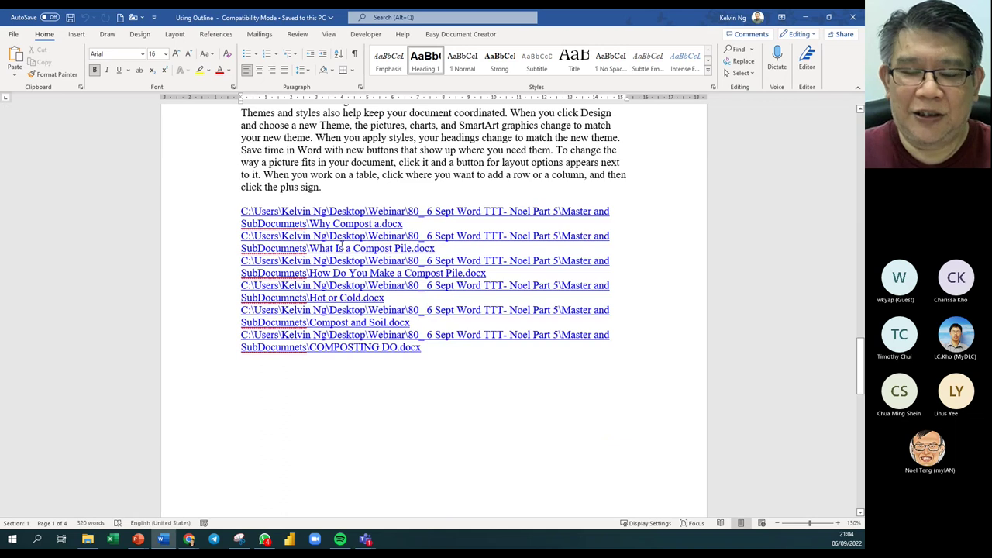
{"action": "scroll", "coordinate": [331, 323], "scroll_direction": "up", "scroll_amount": 3}
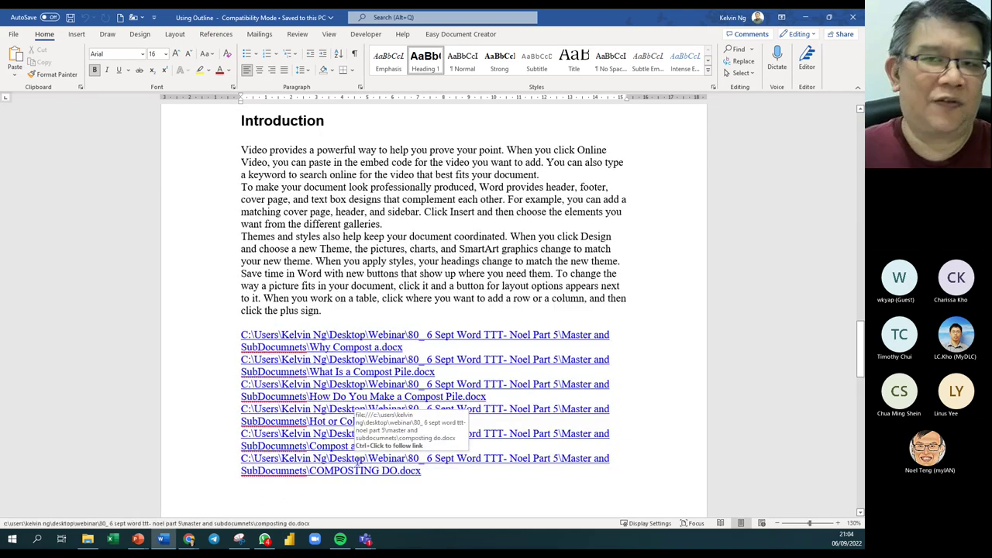
Step: Expand the subdocuments in Outline view, return to the page layout, and look at the Why Compost? section
{"action": "left_click", "coordinate": [329, 34]}
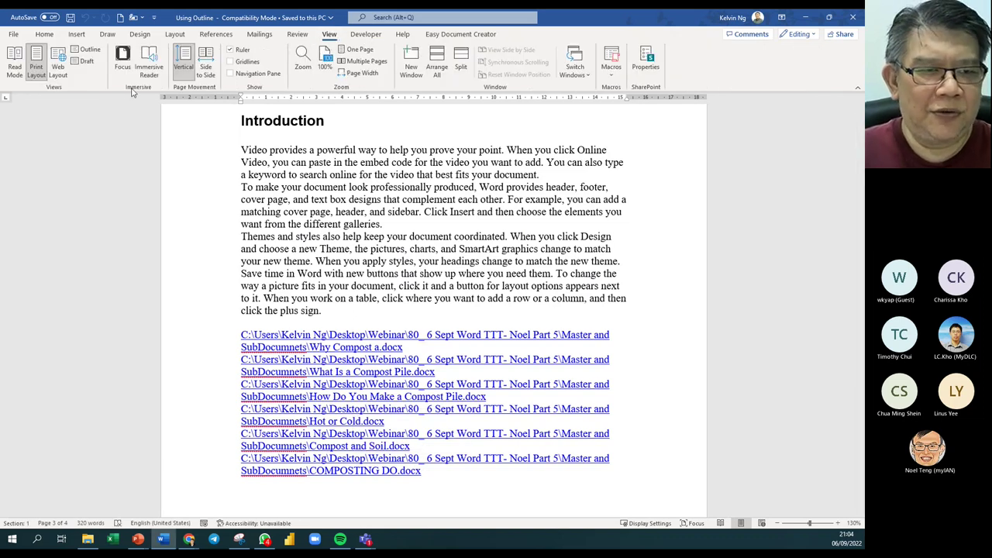
{"action": "left_click", "coordinate": [90, 51]}
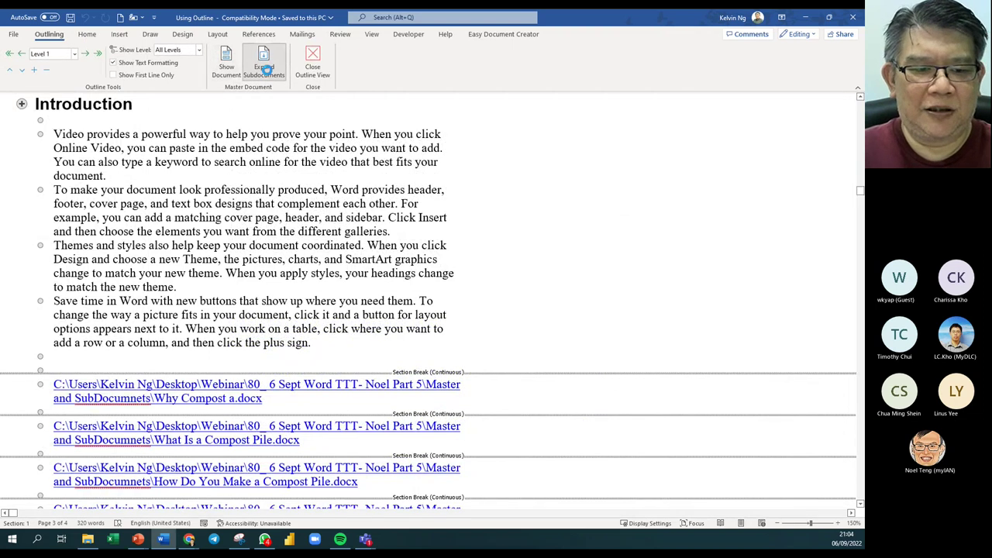
{"action": "left_click", "coordinate": [264, 68]}
{"action": "scroll", "coordinate": [218, 383], "scroll_direction": "down", "scroll_amount": 3}
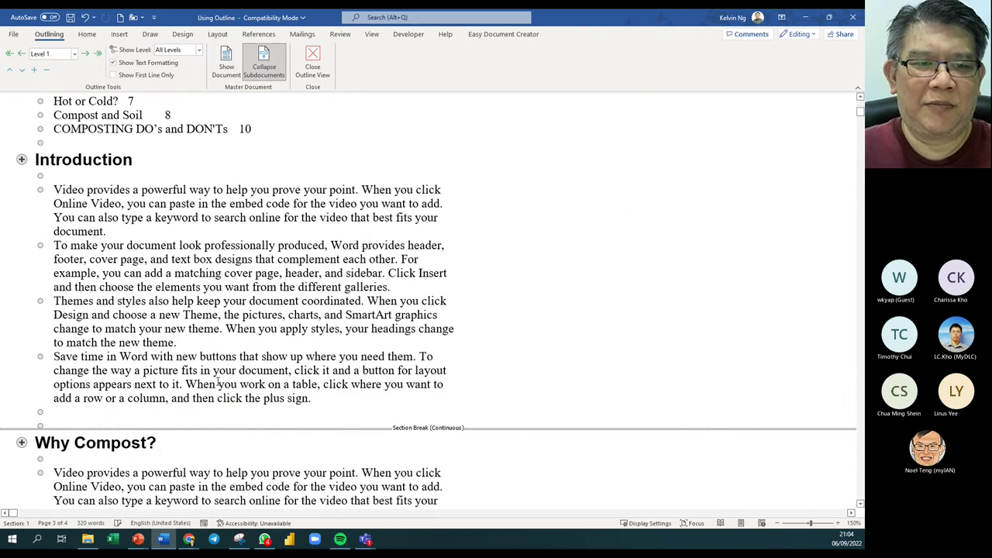
{"action": "left_click", "coordinate": [313, 66]}
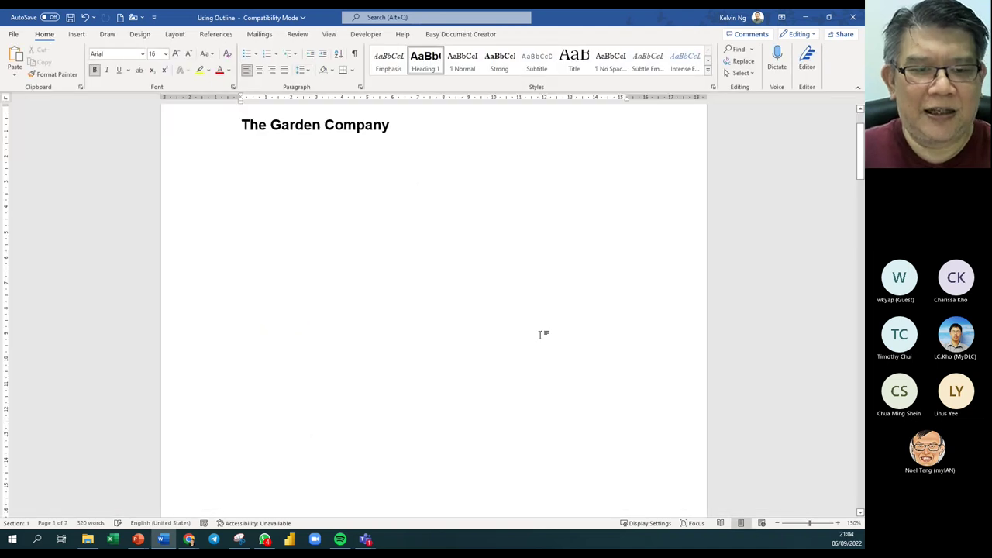
{"action": "scroll", "coordinate": [423, 399], "scroll_direction": "down", "scroll_amount": 10}
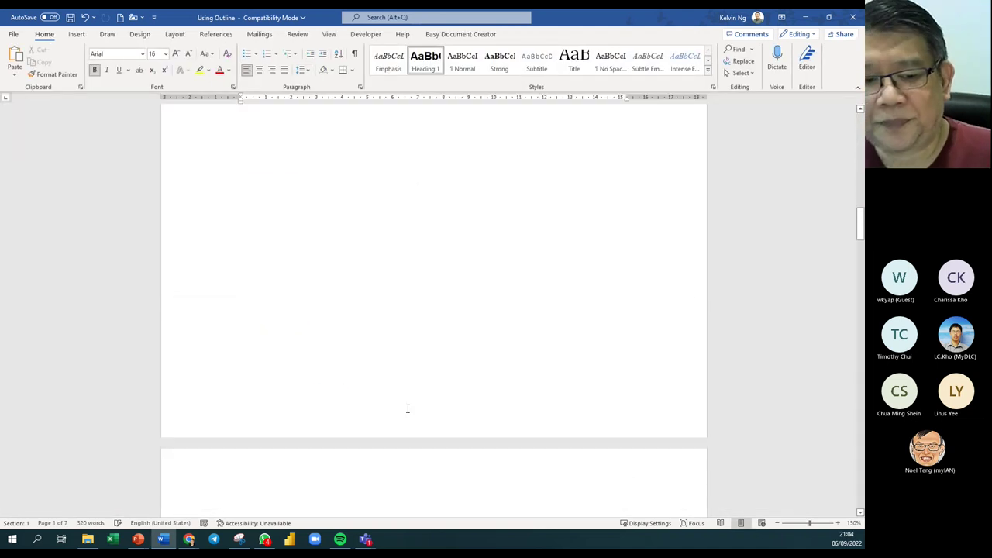
{"action": "scroll", "coordinate": [407, 409], "scroll_direction": "down", "scroll_amount": 5}
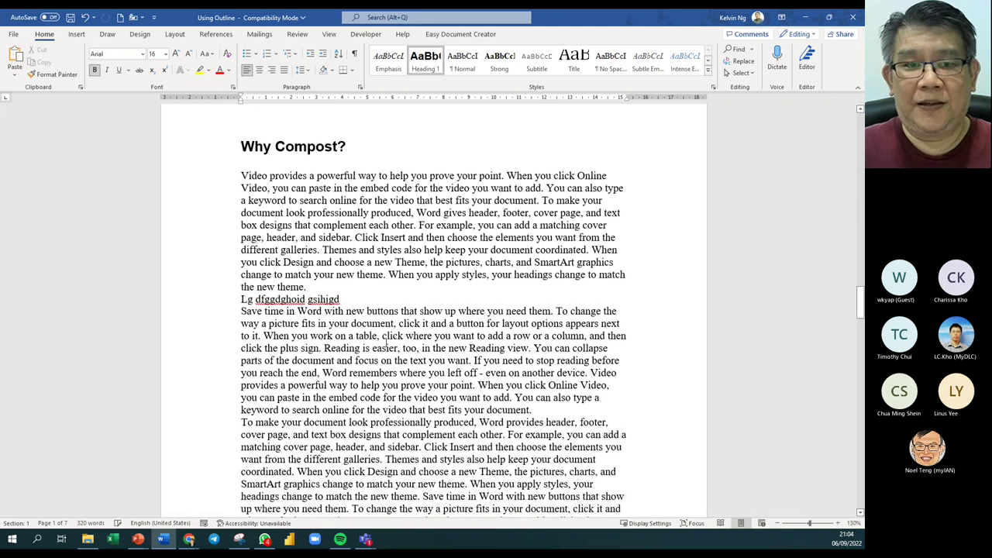
Step: Return to Outline view, show the master document's subdocument structure, and unlink the Why Compost? subdocument
{"action": "left_click", "coordinate": [329, 34]}
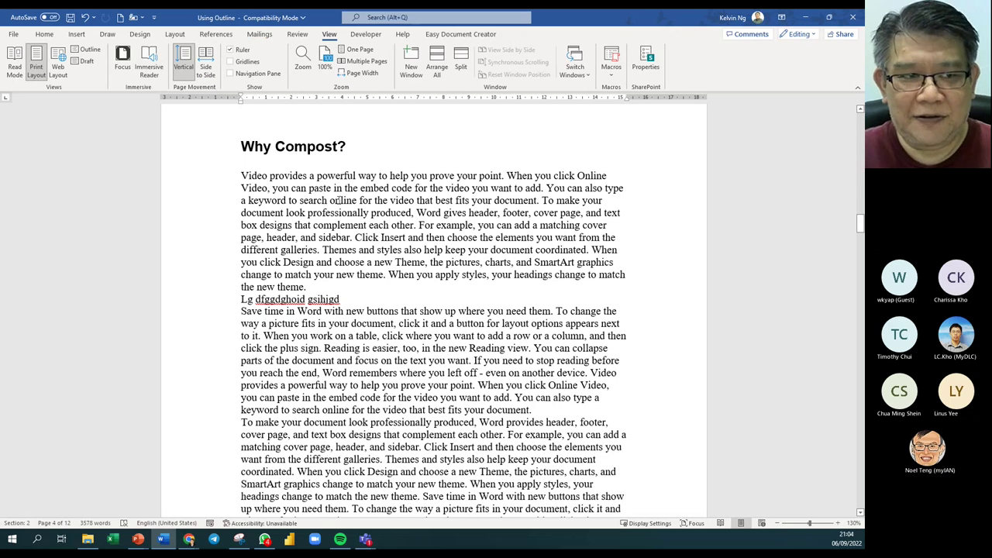
{"action": "left_click", "coordinate": [88, 50]}
{"action": "scroll", "coordinate": [254, 250], "scroll_direction": "up", "scroll_amount": 2}
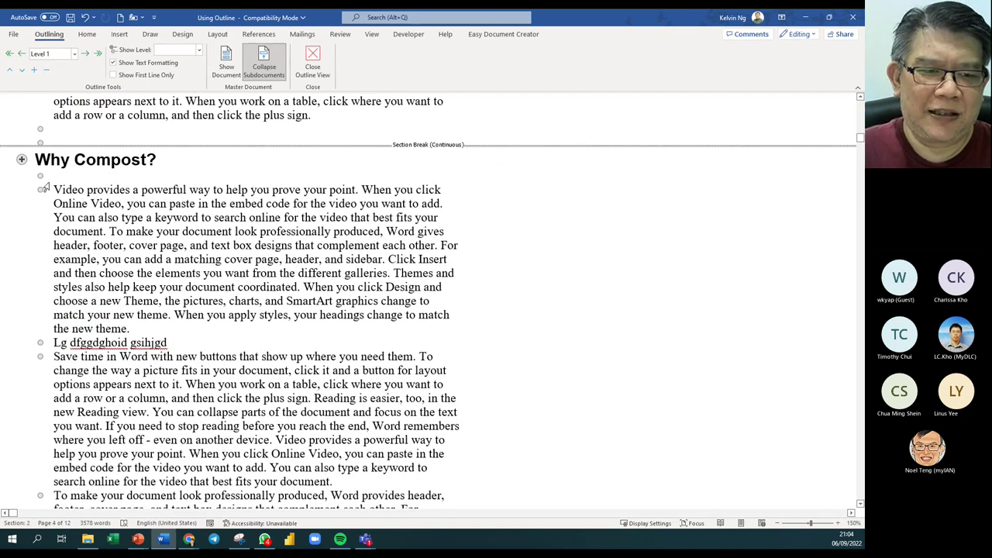
{"action": "left_click", "coordinate": [132, 160]}
{"action": "left_click", "coordinate": [226, 66]}
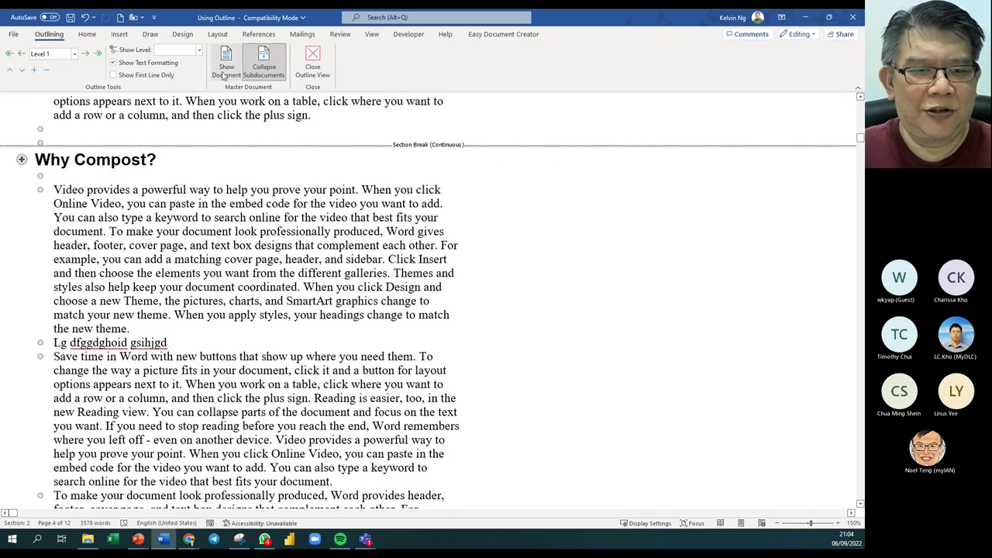
{"action": "left_click", "coordinate": [310, 77]}
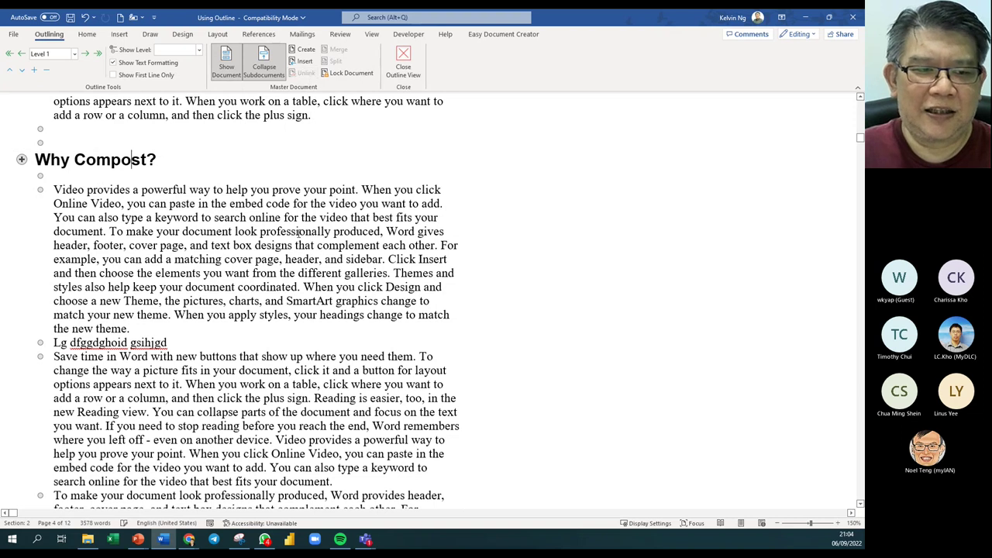
Step: Unlink the What Is a Compost Pile? and How Do You Make a Compost Pile? subdocuments from their source files
{"action": "scroll", "coordinate": [297, 246], "scroll_direction": "down", "scroll_amount": 8}
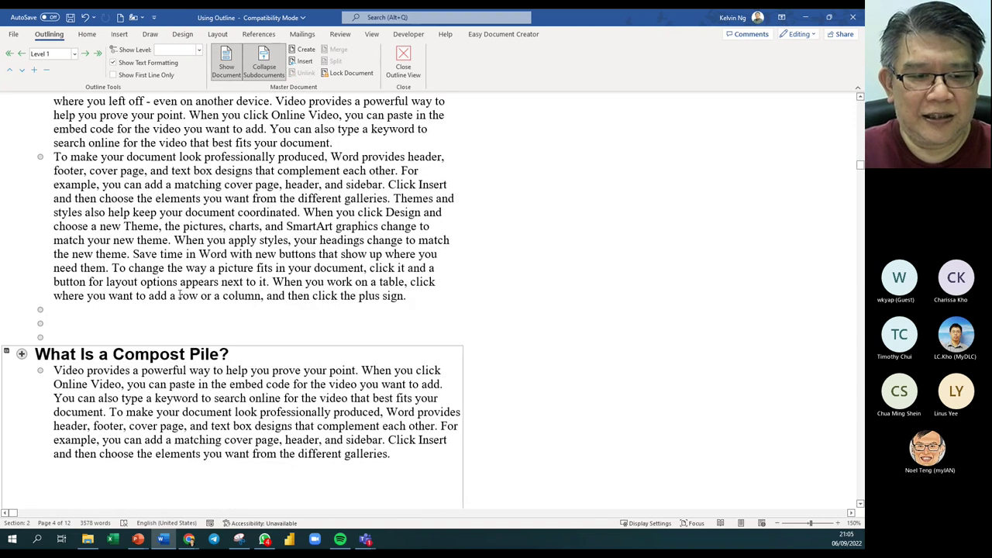
{"action": "left_click", "coordinate": [310, 77]}
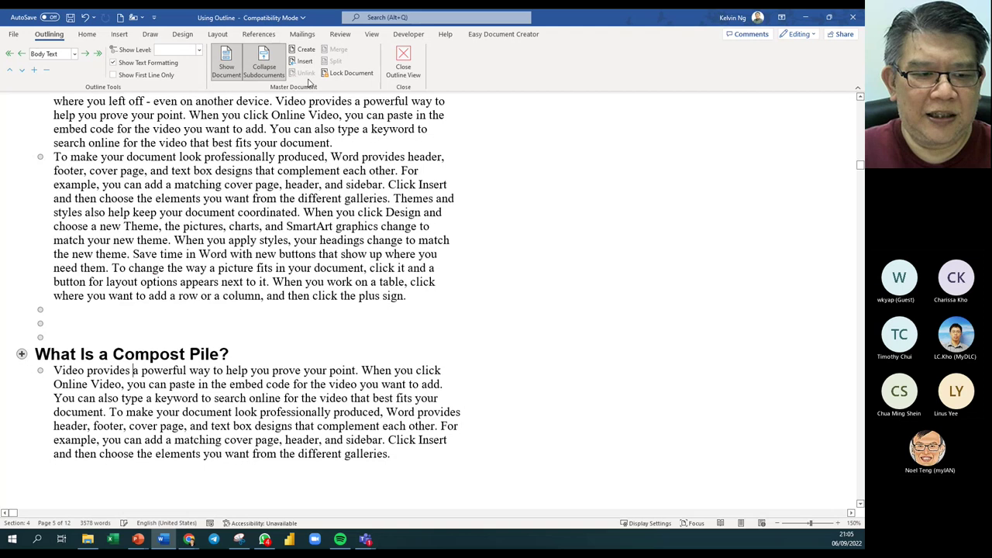
{"action": "scroll", "coordinate": [207, 439], "scroll_direction": "down", "scroll_amount": 7}
{"action": "scroll", "coordinate": [207, 439], "scroll_direction": "down", "scroll_amount": 9}
{"action": "left_click", "coordinate": [207, 440]}
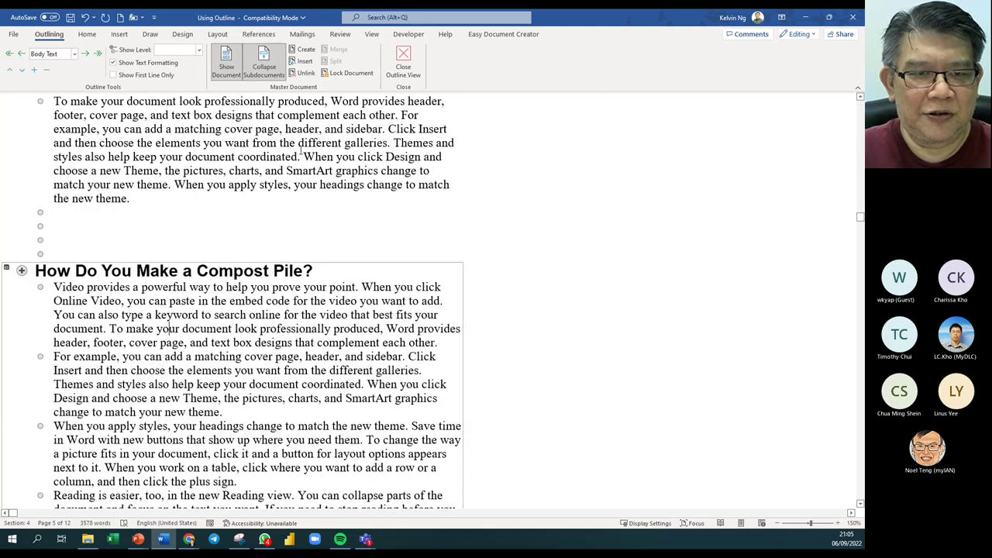
{"action": "left_click", "coordinate": [306, 74]}
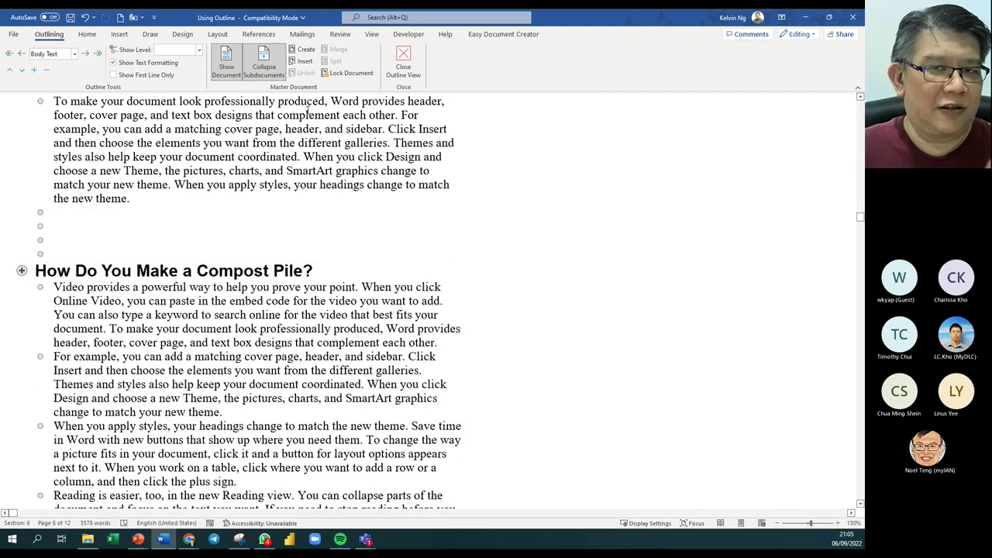
Step: Unlink the Hot or Cold? and Compost and Soil subdocuments from their source files
{"action": "key", "text": "Page_Down"}
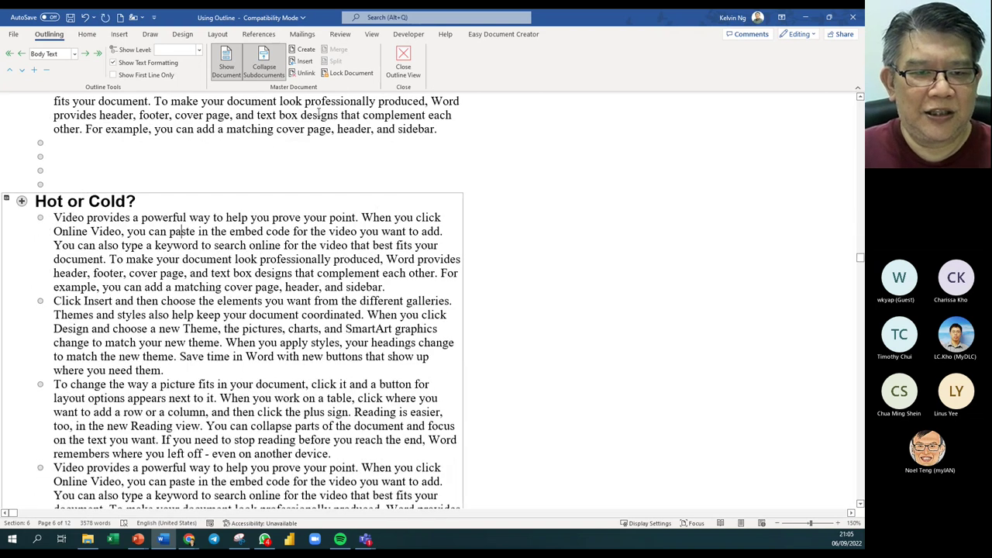
{"action": "left_click", "coordinate": [306, 74]}
{"action": "scroll", "coordinate": [322, 225], "scroll_direction": "down", "scroll_amount": 6}
{"action": "scroll", "coordinate": [322, 225], "scroll_direction": "down", "scroll_amount": 5}
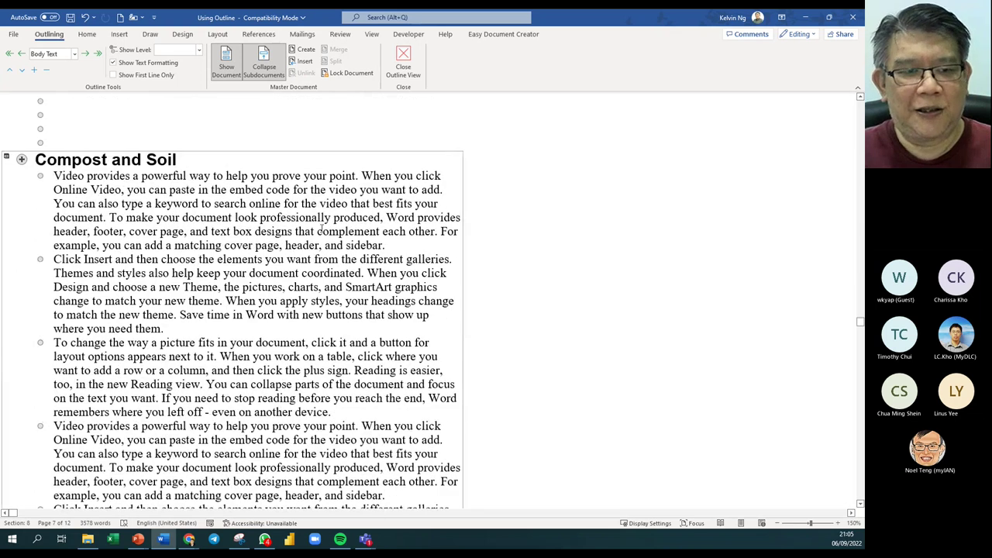
{"action": "left_click", "coordinate": [230, 217]}
{"action": "left_click", "coordinate": [306, 73]}
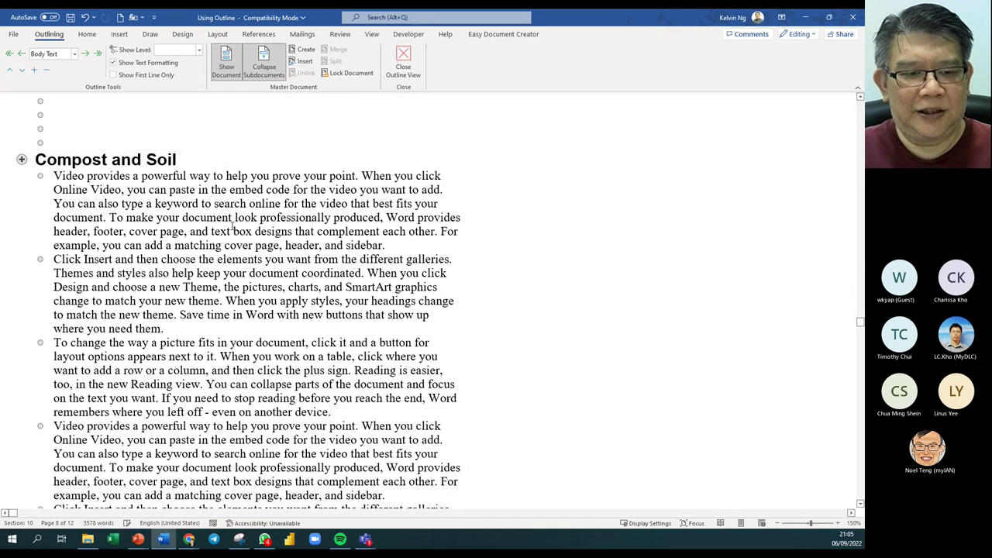
Step: Unlink the COMPOSTING DO's and DON'Ts subdocument and check the rest of the document through its end
{"action": "scroll", "coordinate": [231, 225], "scroll_direction": "down", "scroll_amount": 10}
{"action": "left_click", "coordinate": [231, 225]}
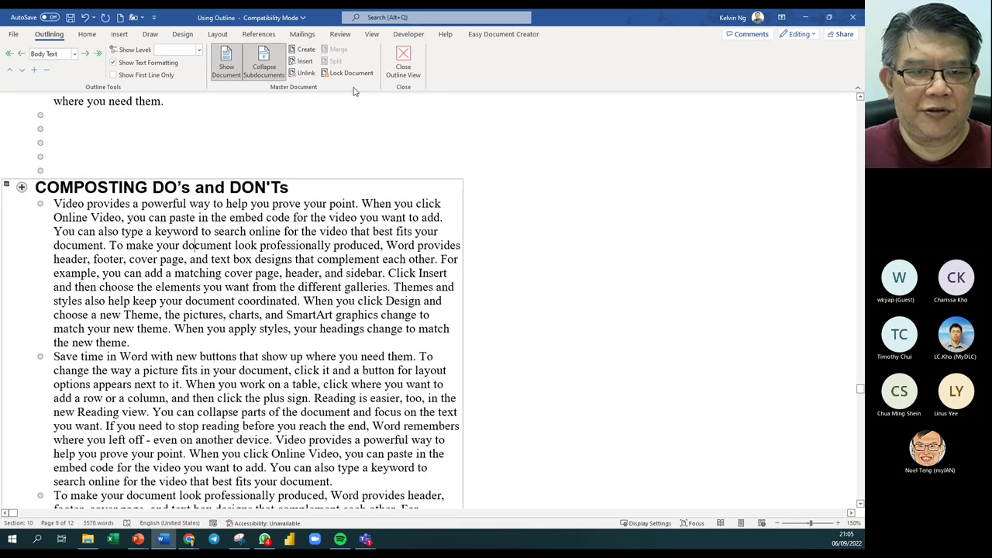
{"action": "left_click", "coordinate": [306, 73]}
{"action": "scroll", "coordinate": [263, 196], "scroll_direction": "down", "scroll_amount": 2}
{"action": "scroll", "coordinate": [264, 196], "scroll_direction": "down", "scroll_amount": 15}
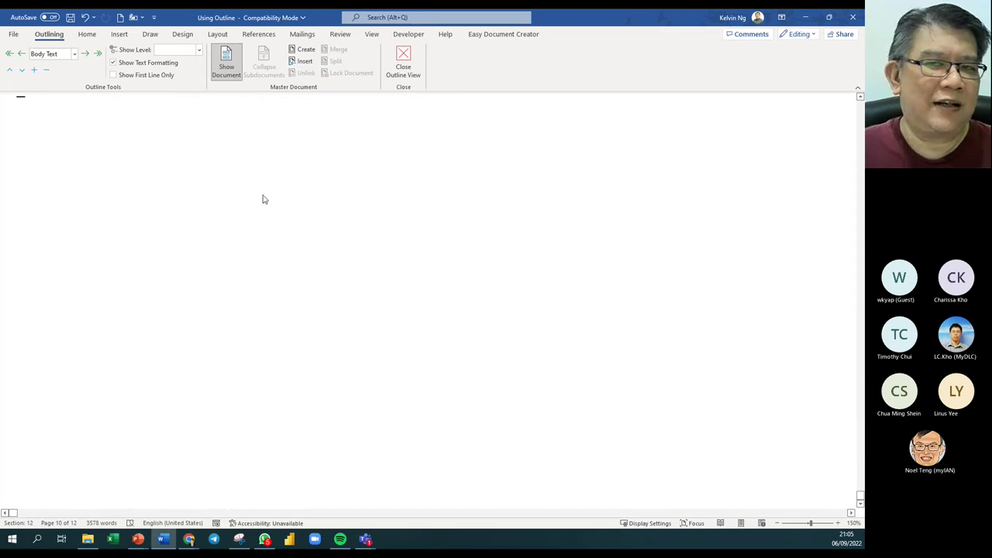
Step: Save a copy of the unlinked document as Using Outline Complete in the Master and SubDocumnets folder and close it
{"action": "scroll", "coordinate": [264, 199], "scroll_direction": "up", "scroll_amount": 12}
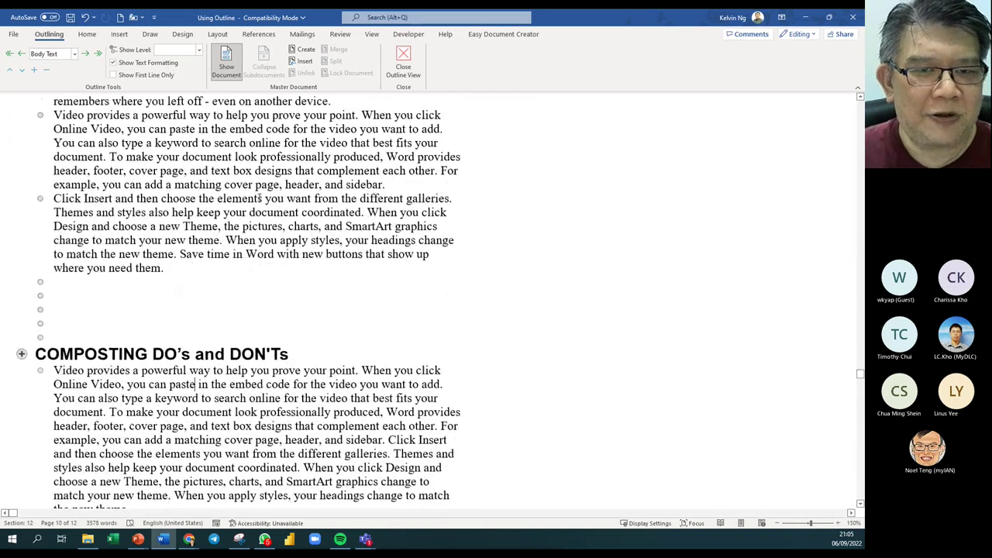
{"action": "scroll", "coordinate": [259, 198], "scroll_direction": "up", "scroll_amount": 10}
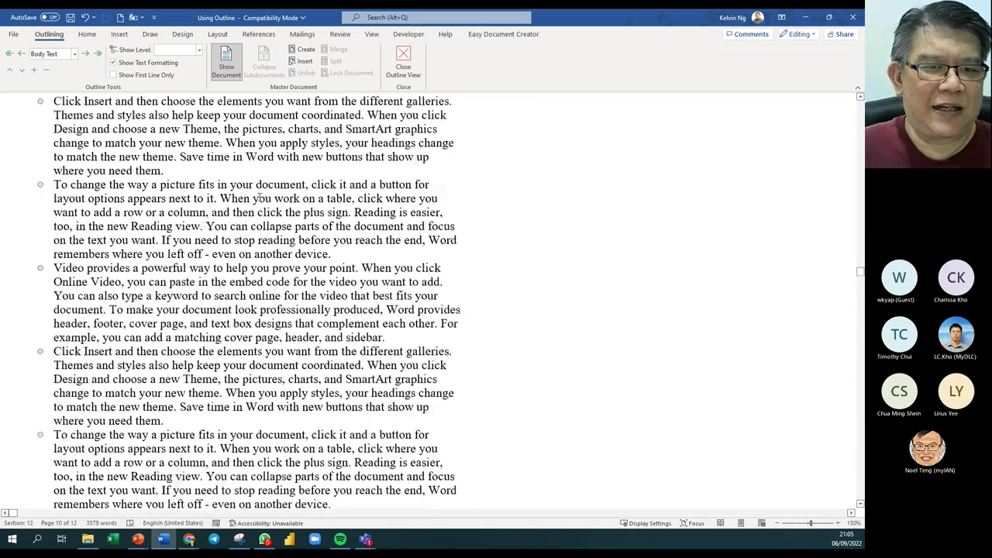
{"action": "scroll", "coordinate": [260, 197], "scroll_direction": "up", "scroll_amount": 5}
{"action": "left_click", "coordinate": [14, 34]}
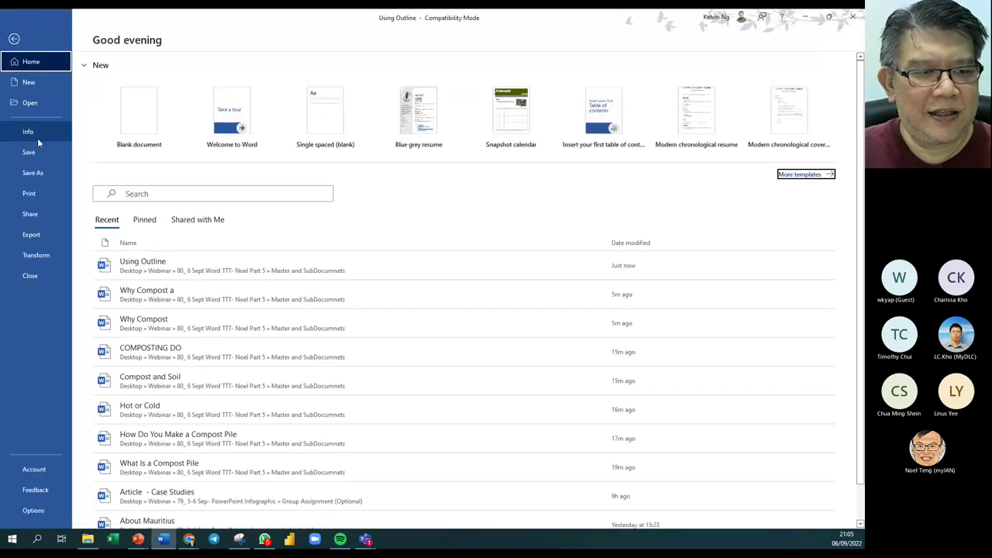
{"action": "left_click", "coordinate": [36, 173]}
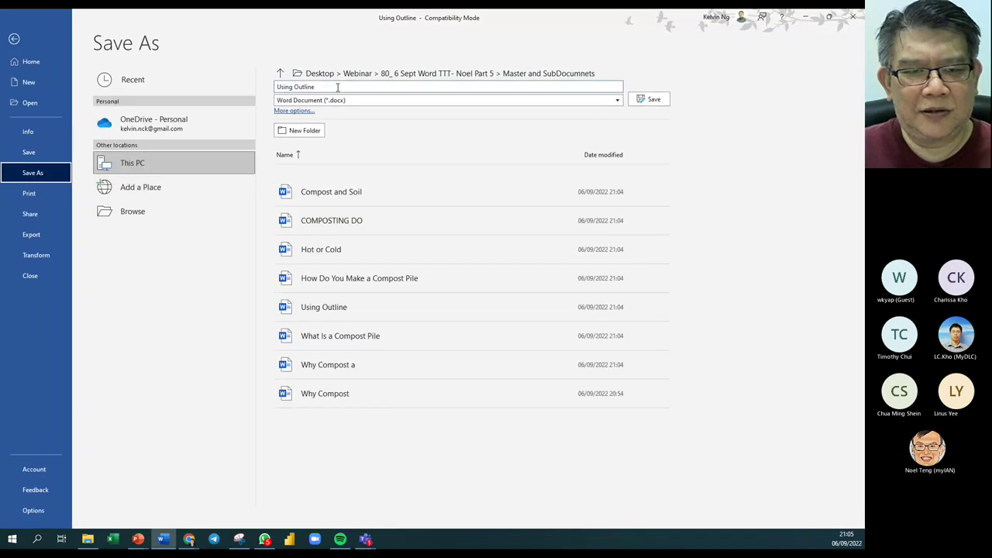
{"action": "left_click", "coordinate": [337, 88]}
{"action": "type", "text": "Com"}
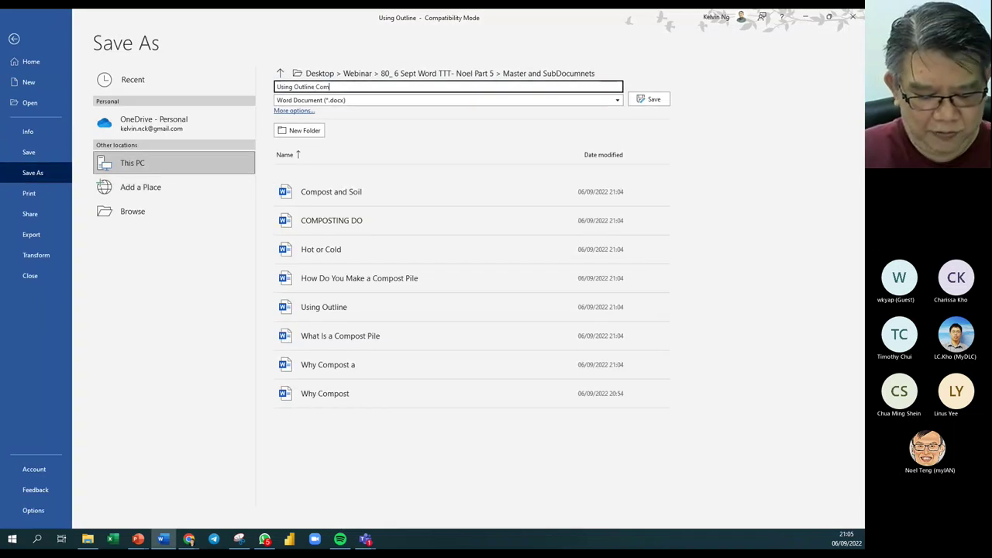
{"action": "type", "text": "pleter"}
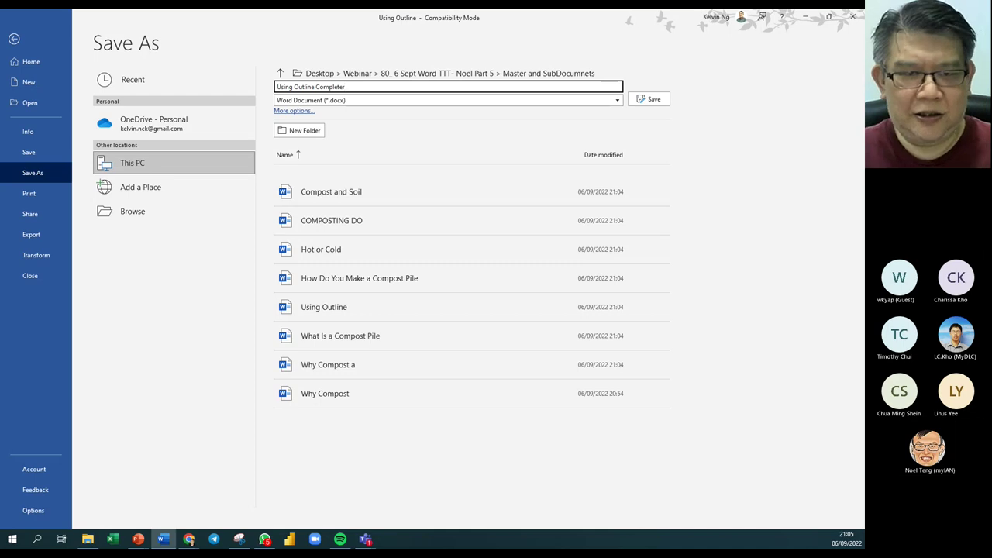
{"action": "key", "text": "BackSpace"}
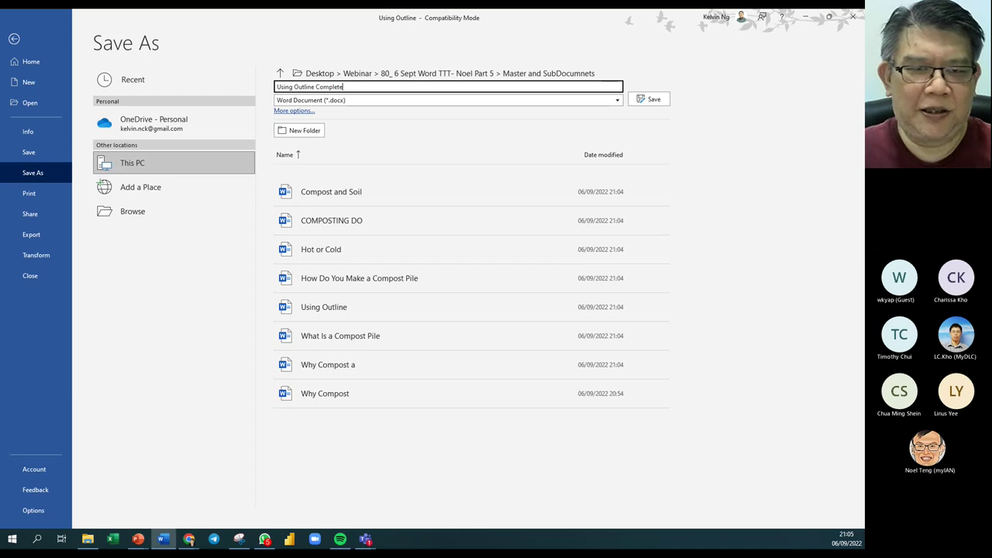
{"action": "left_click", "coordinate": [654, 100]}
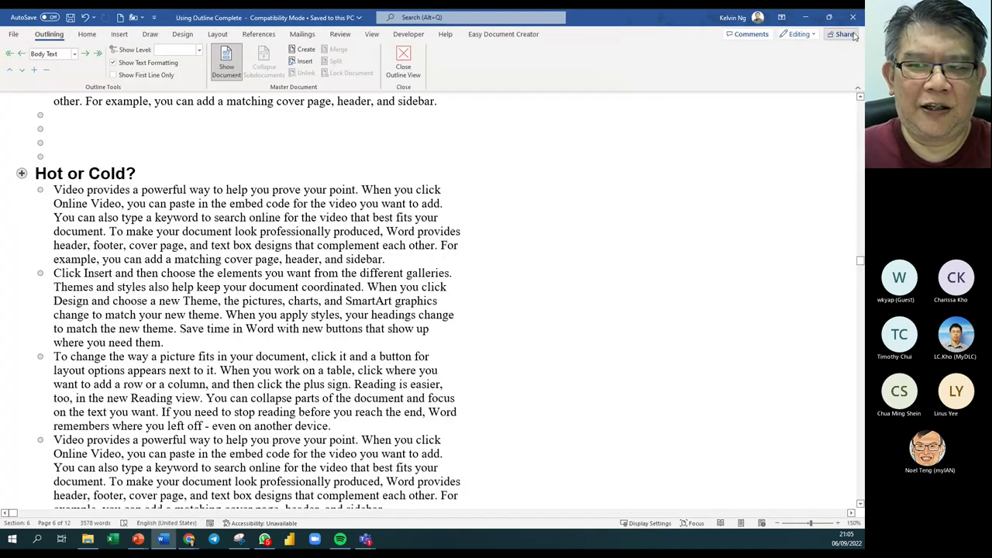
{"action": "left_click", "coordinate": [847, 20]}
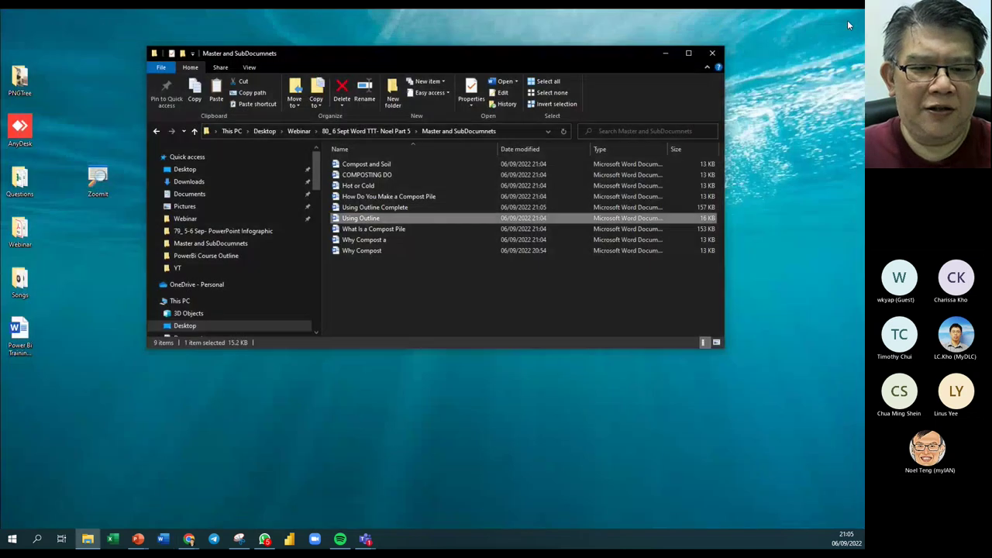
Step: Open Using Outline Complete from File Explorer, review its table of contents and Why Compost? section, and close it
{"action": "left_click", "coordinate": [358, 207]}
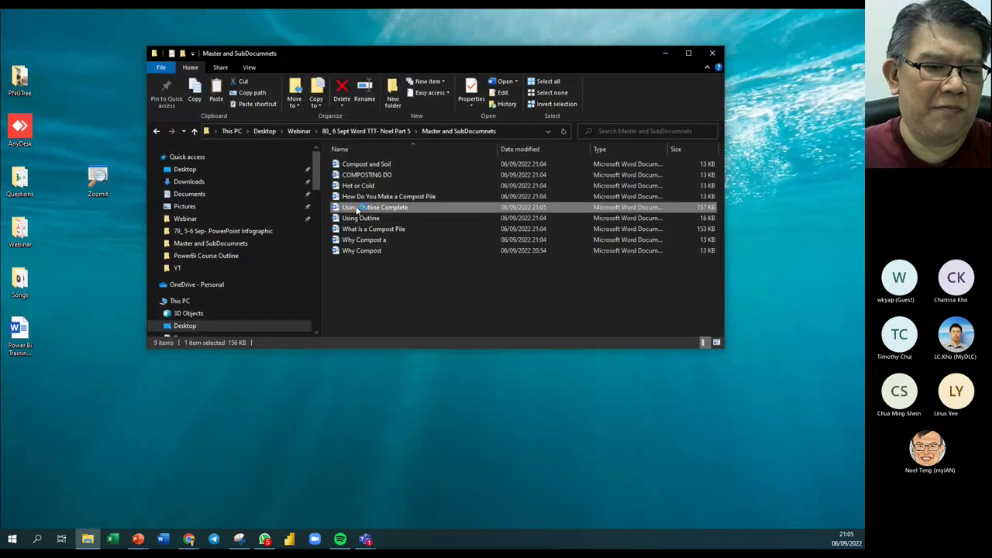
{"action": "double_click", "coordinate": [359, 208]}
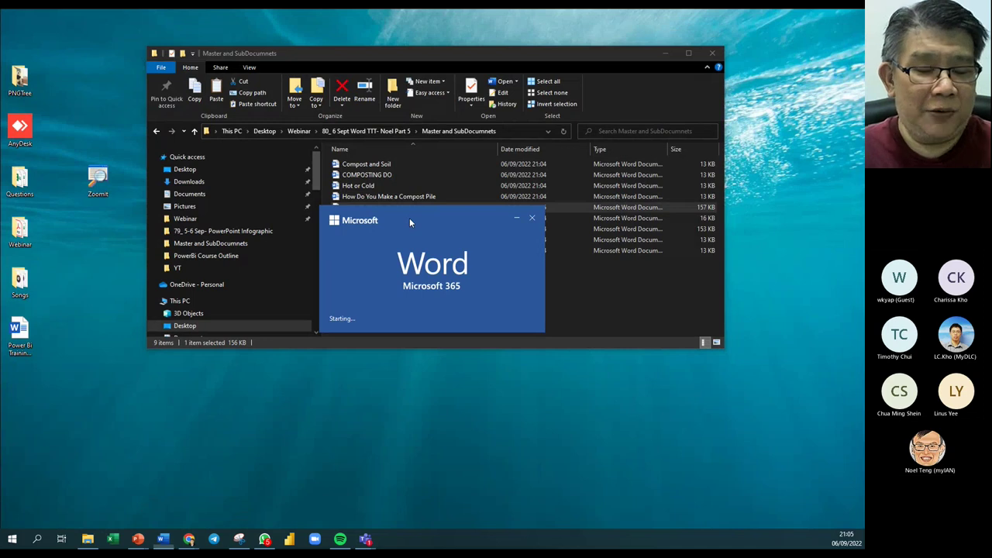
{"action": "scroll", "coordinate": [412, 279], "scroll_direction": "down", "scroll_amount": 5}
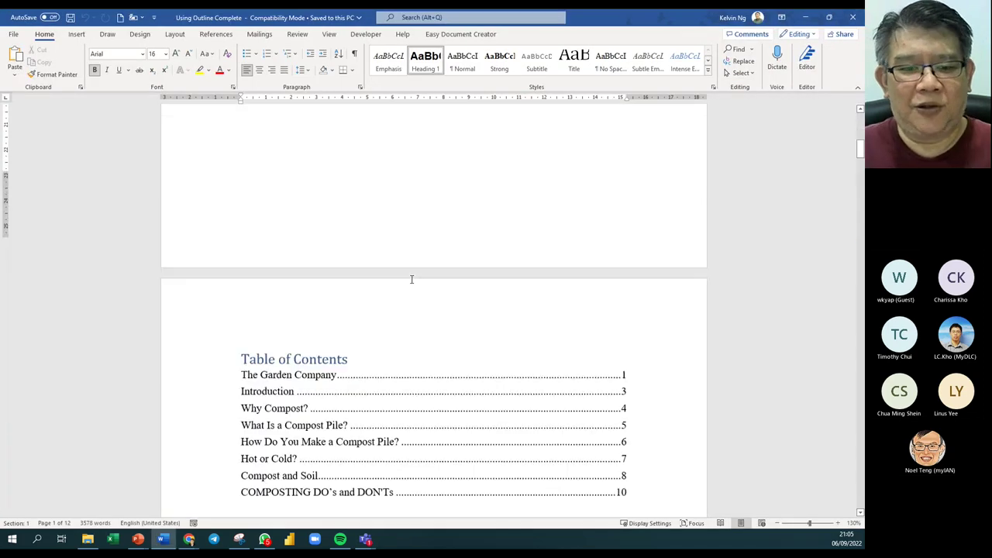
{"action": "scroll", "coordinate": [412, 280], "scroll_direction": "down", "scroll_amount": 15}
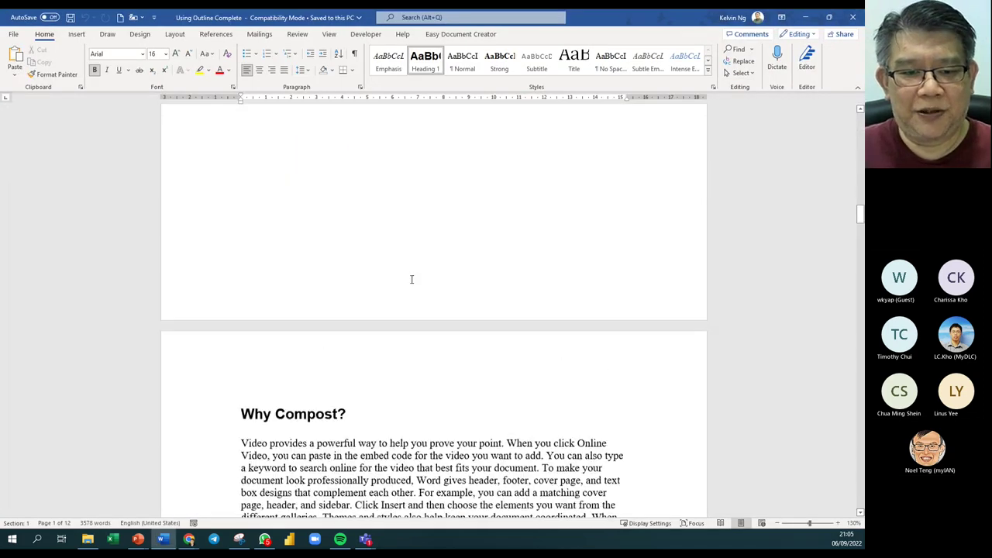
{"action": "scroll", "coordinate": [411, 279], "scroll_direction": "down", "scroll_amount": 5}
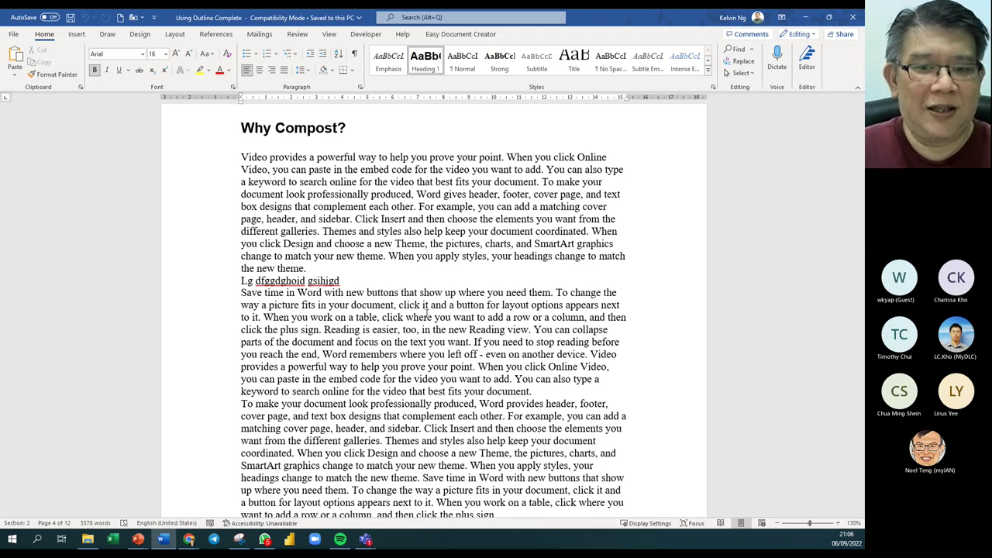
{"action": "left_click", "coordinate": [853, 17]}
{"action": "left_click", "coordinate": [348, 220]}
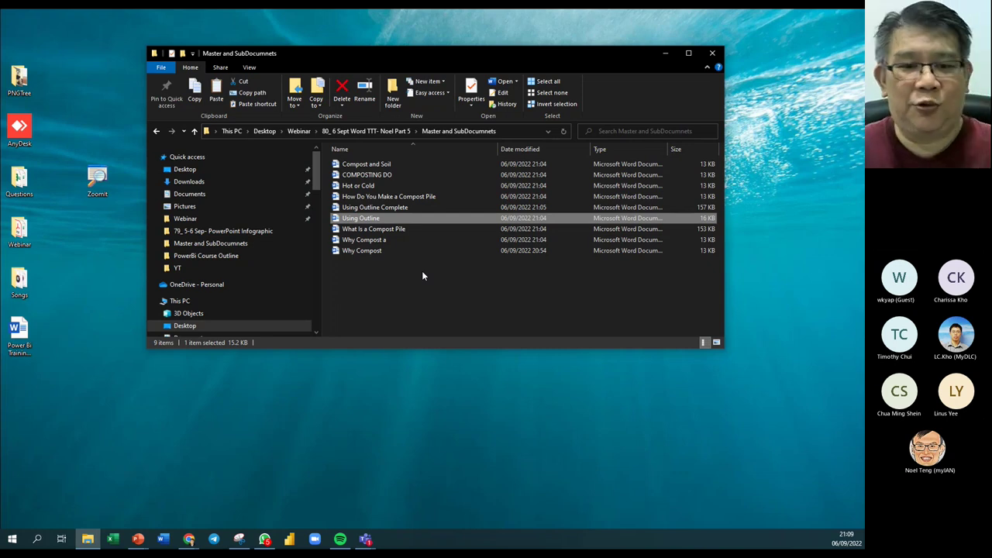
{"action": "left_click", "coordinate": [422, 276]}
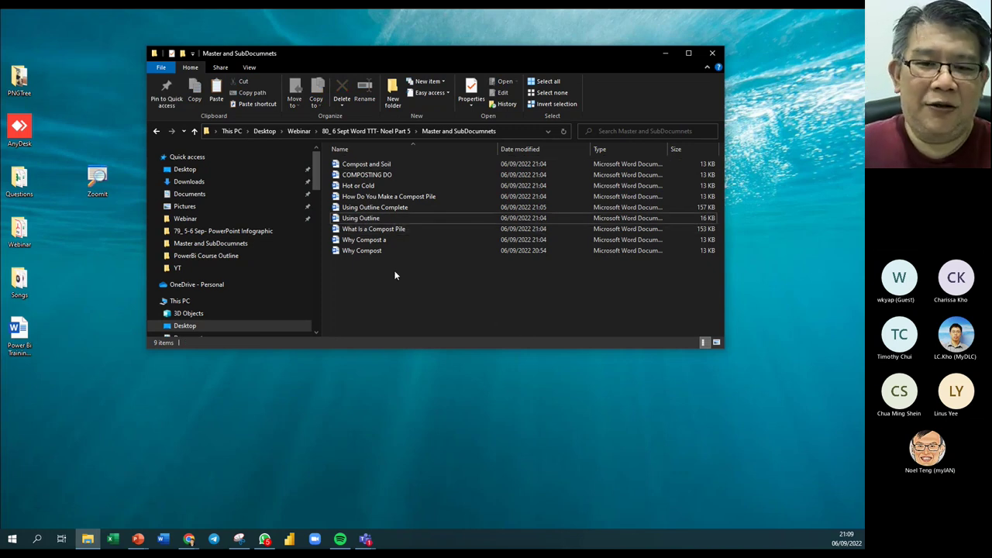
Step: Create a blank document in Word, switch it to Outline view, and show the master document commands
{"action": "left_click", "coordinate": [165, 540]}
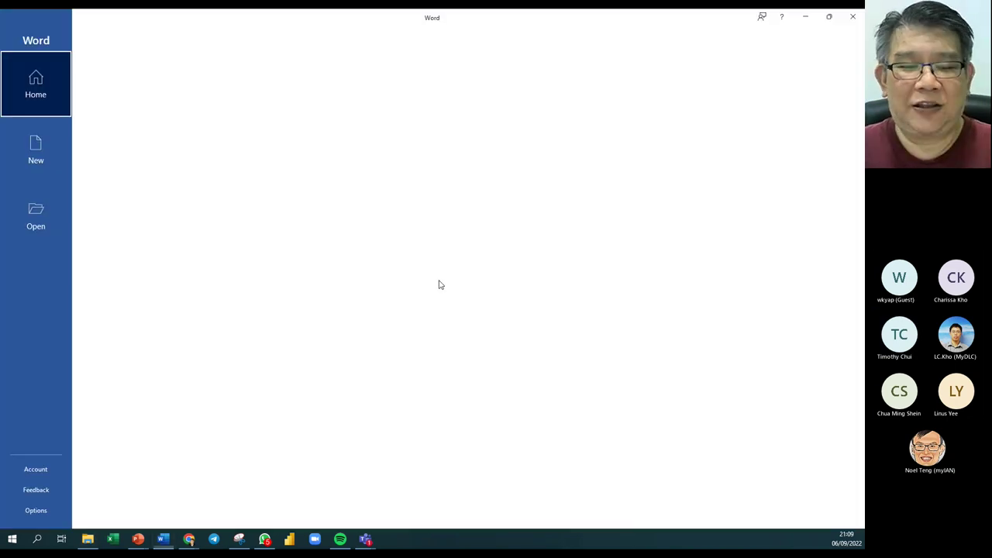
{"action": "left_click", "coordinate": [140, 102]}
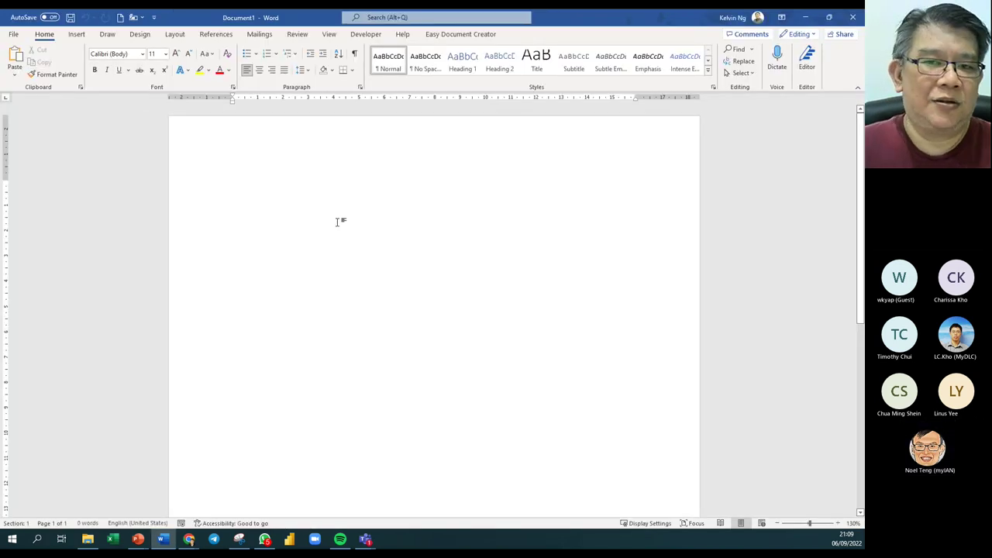
{"action": "left_click", "coordinate": [330, 37]}
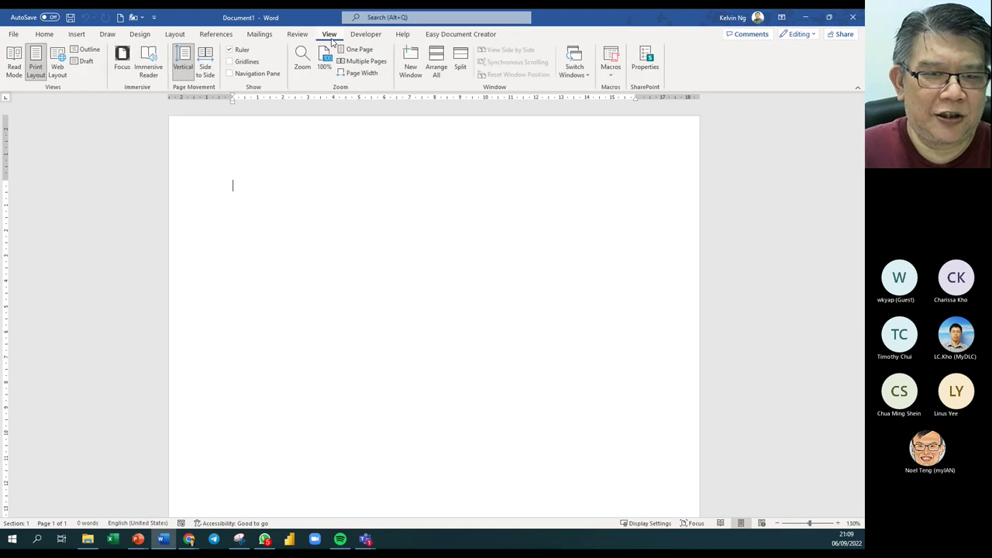
{"action": "left_click", "coordinate": [87, 49]}
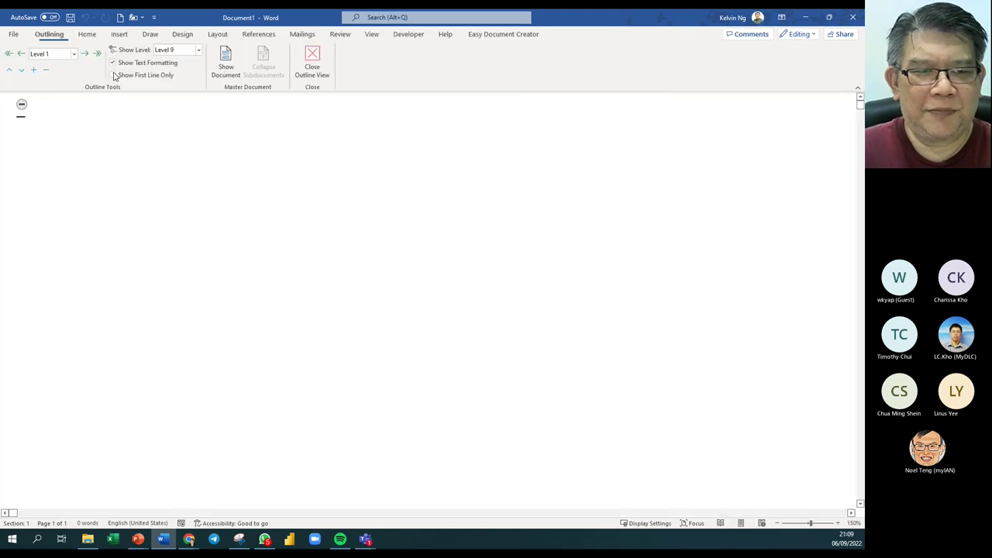
{"action": "left_click", "coordinate": [226, 68]}
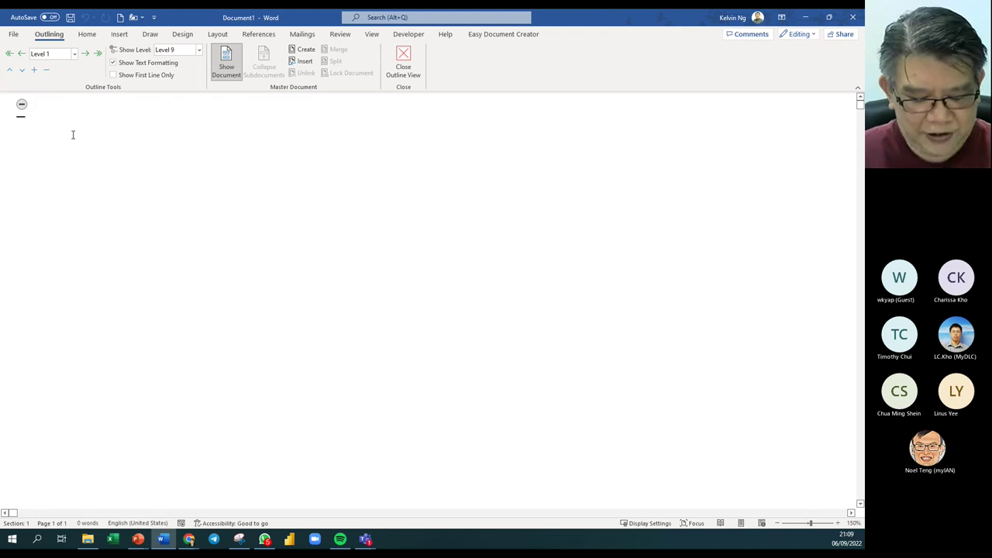
Step: Enter About Video as a level 1 heading with Introduction at level 2, and add an empty level 1 line at the end
{"action": "type", "text": "Ab"}
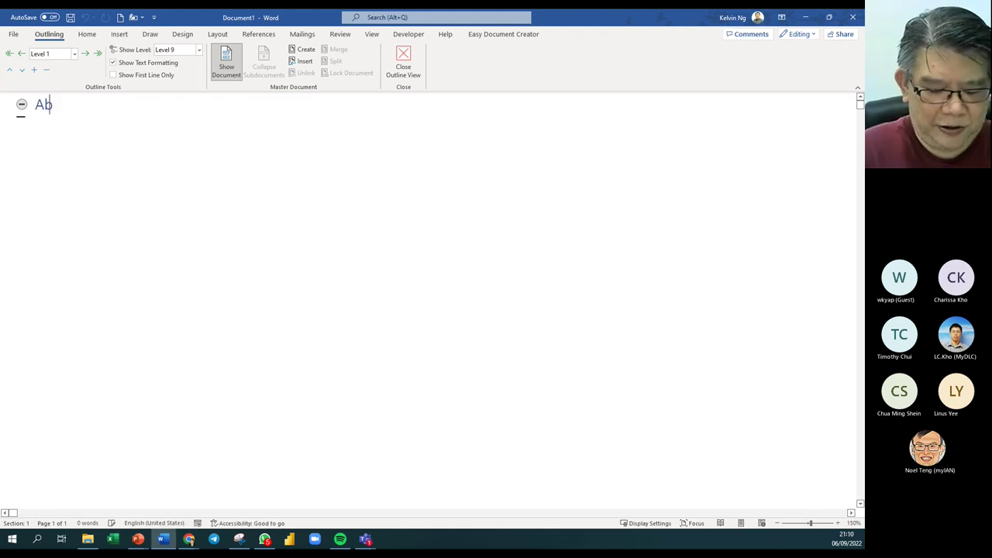
{"action": "type", "text": "out Video"}
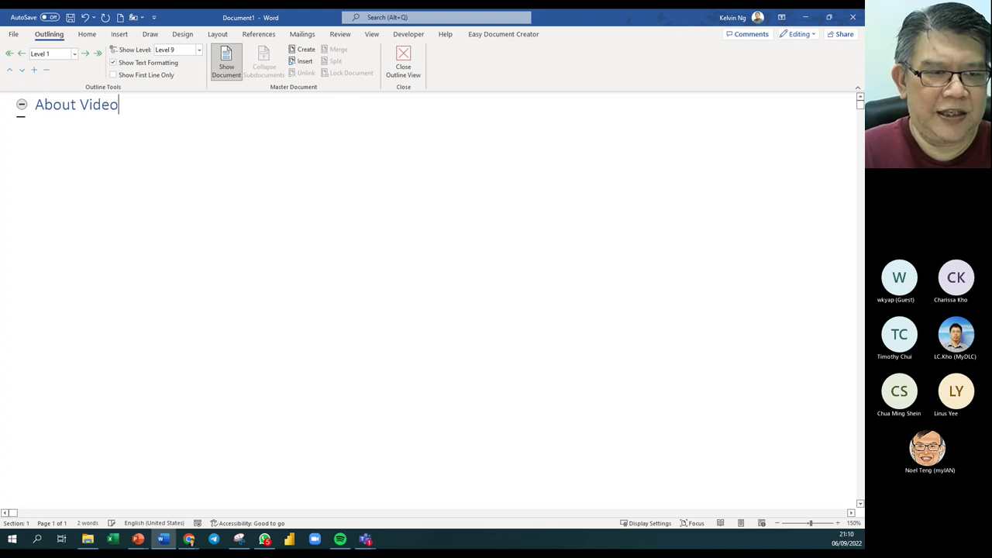
{"action": "key", "text": "Return"}
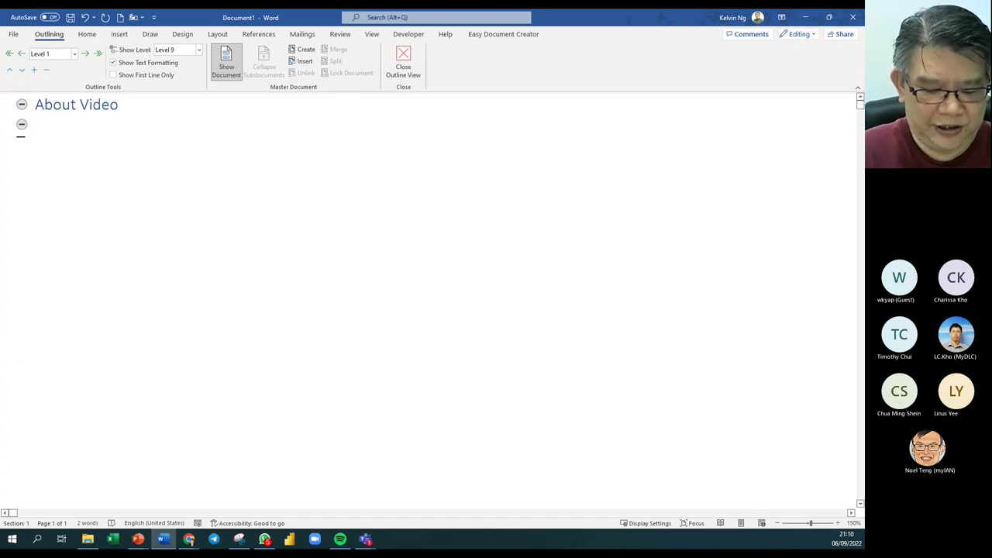
{"action": "key", "text": "Tab"}
{"action": "type", "text": "Int"}
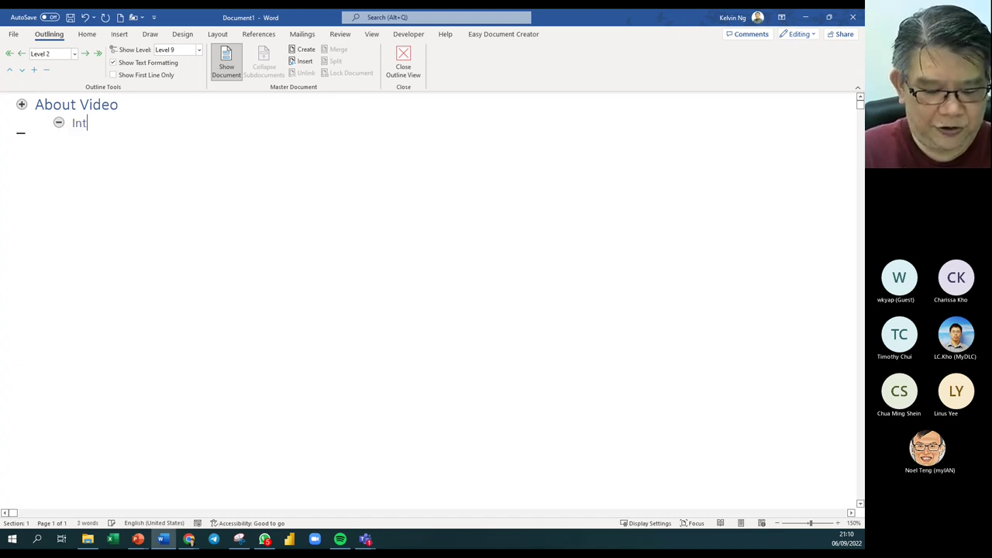
{"action": "type", "text": "roduction"}
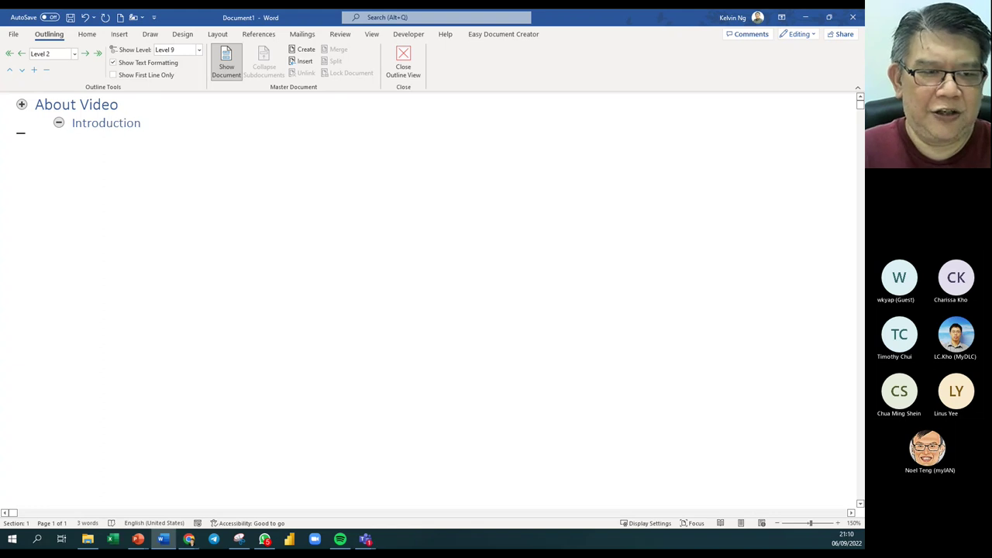
{"action": "key", "text": "Return"}
{"action": "key", "text": "Return"}
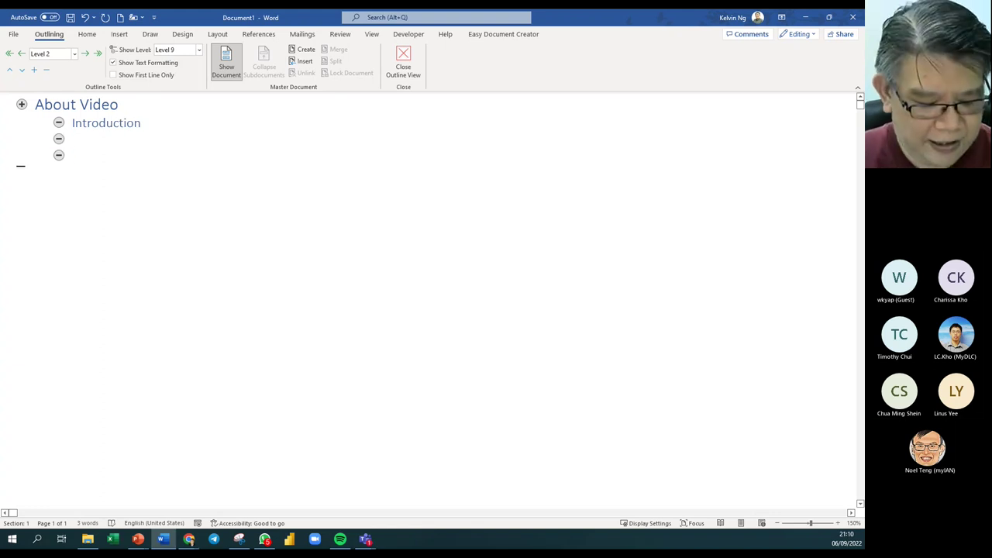
{"action": "key", "text": "shift+Tab"}
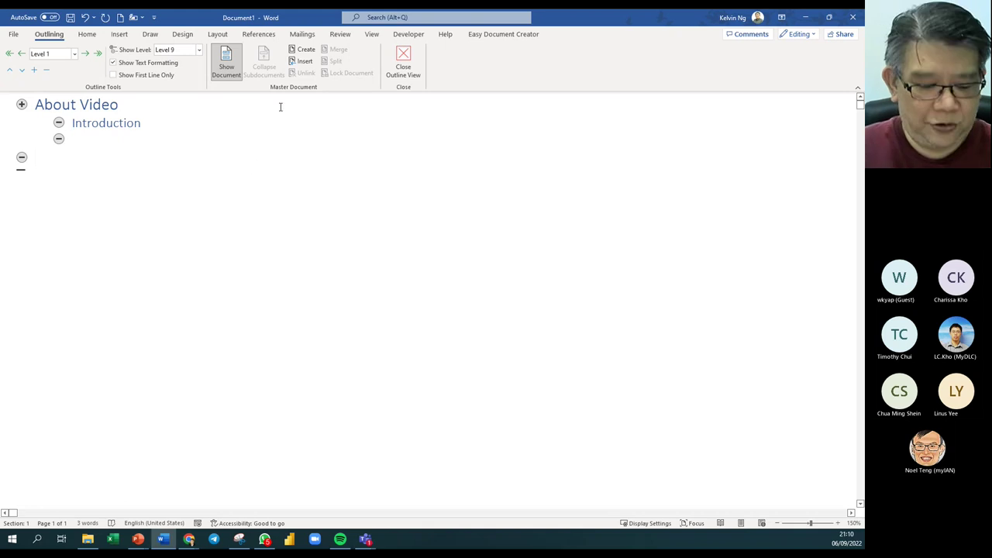
Step: Insert Why Compost from the Master and SubDocumnets folder as a subdocument at the empty level 1 line, renaming its conflicting Heading 1 Char style
{"action": "left_click", "coordinate": [304, 62]}
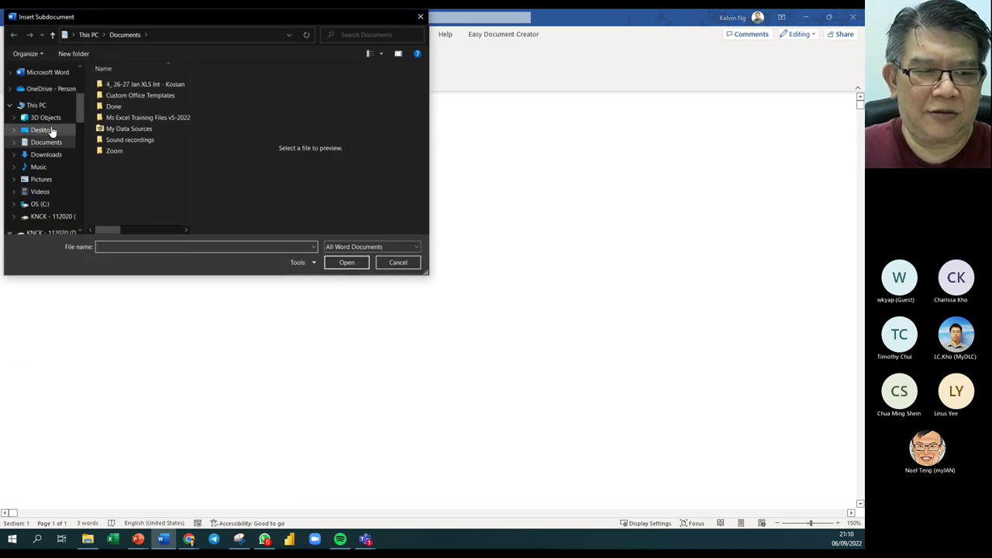
{"action": "scroll", "coordinate": [53, 124], "scroll_direction": "up", "scroll_amount": 3}
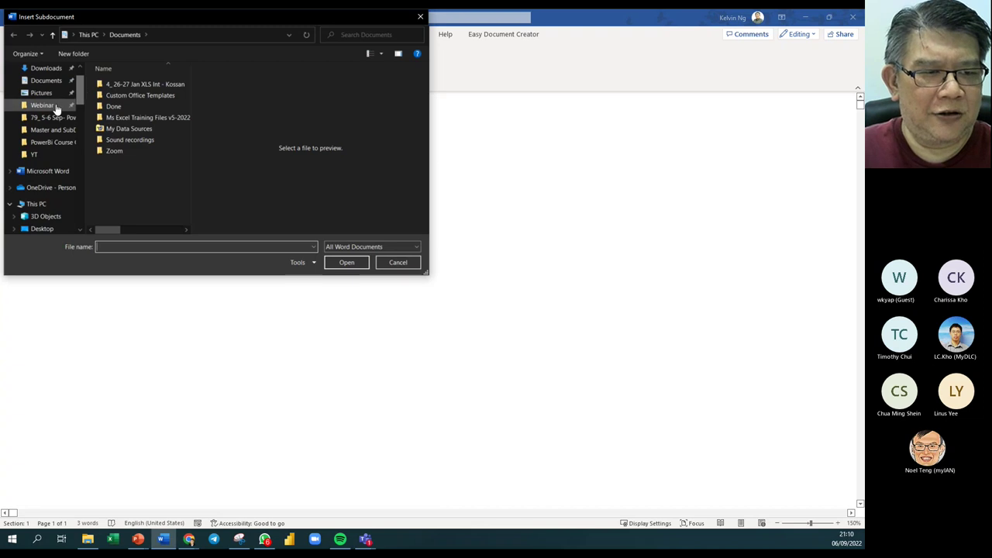
{"action": "left_click", "coordinate": [54, 107]}
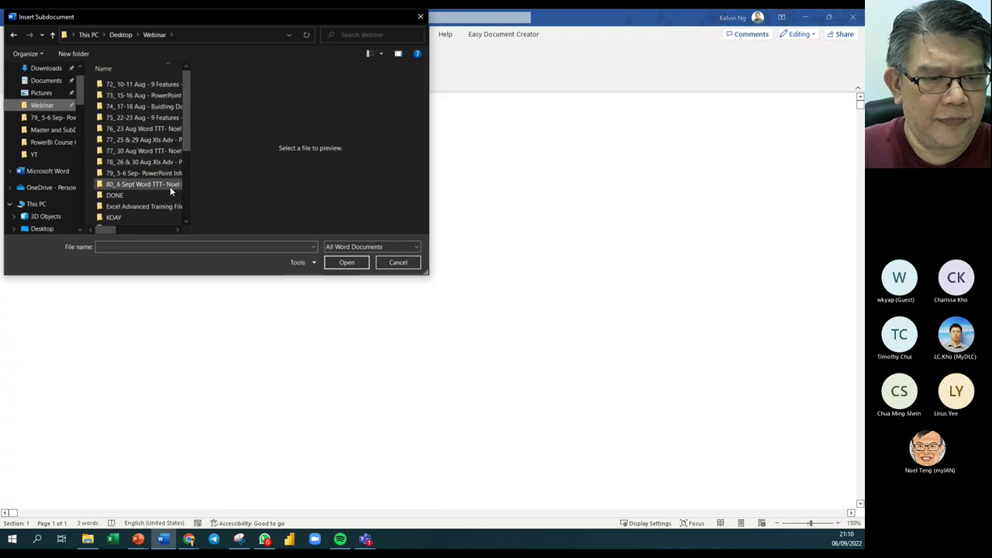
{"action": "double_click", "coordinate": [170, 186]}
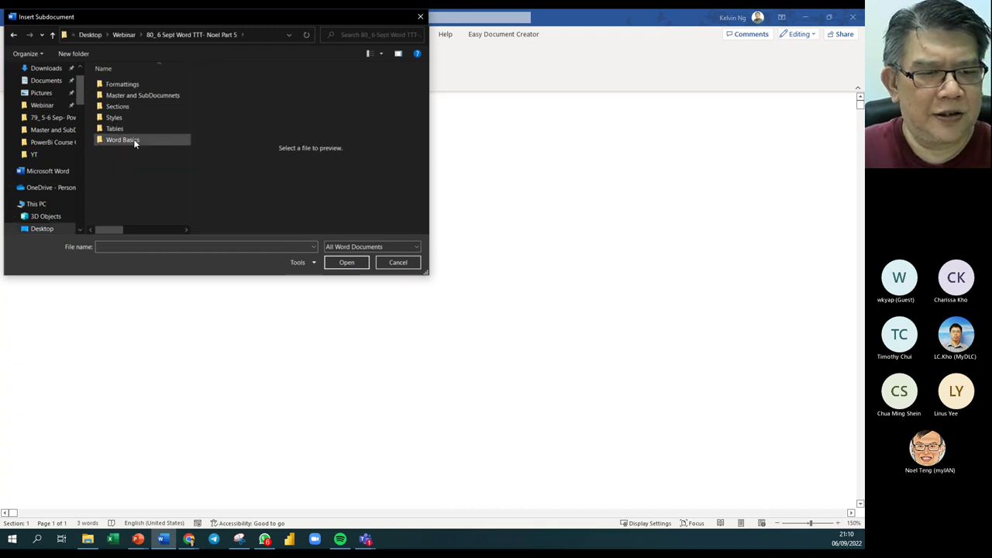
{"action": "left_click", "coordinate": [134, 96]}
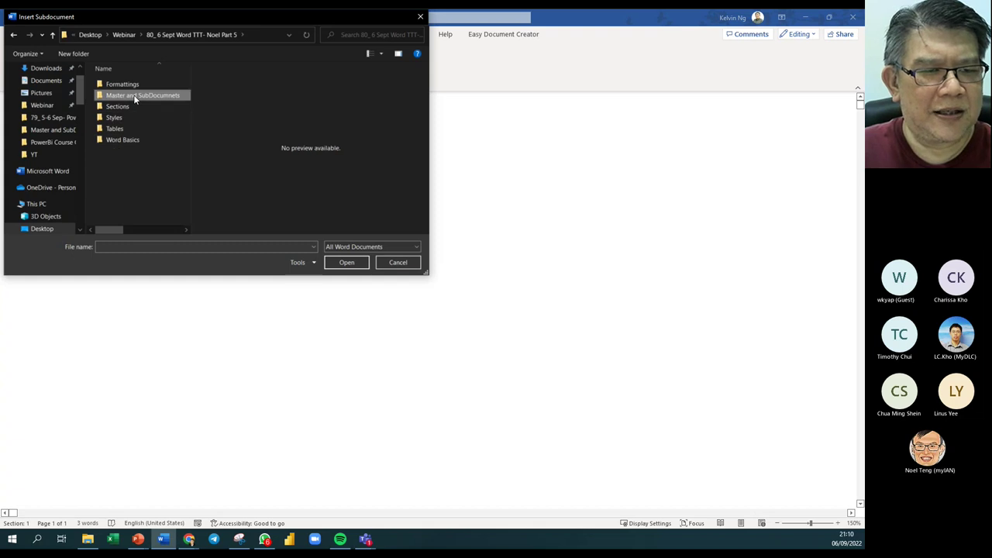
{"action": "double_click", "coordinate": [134, 96]}
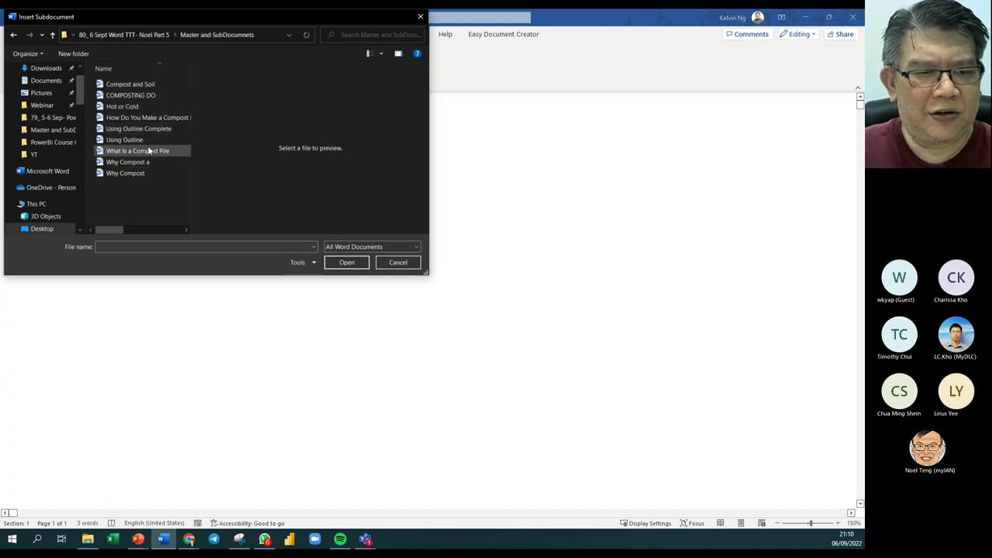
{"action": "left_click", "coordinate": [147, 174]}
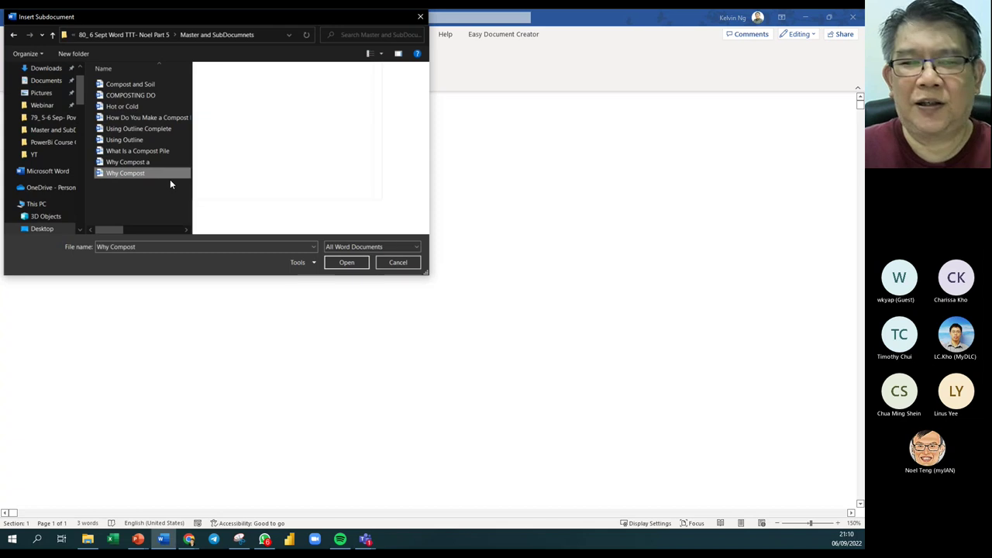
{"action": "left_click", "coordinate": [346, 263]}
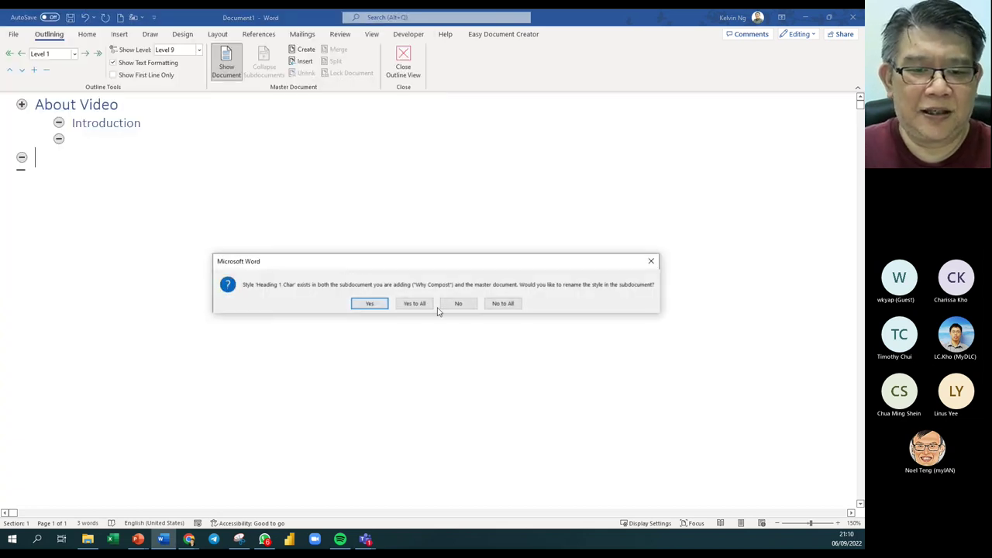
{"action": "left_click", "coordinate": [372, 304]}
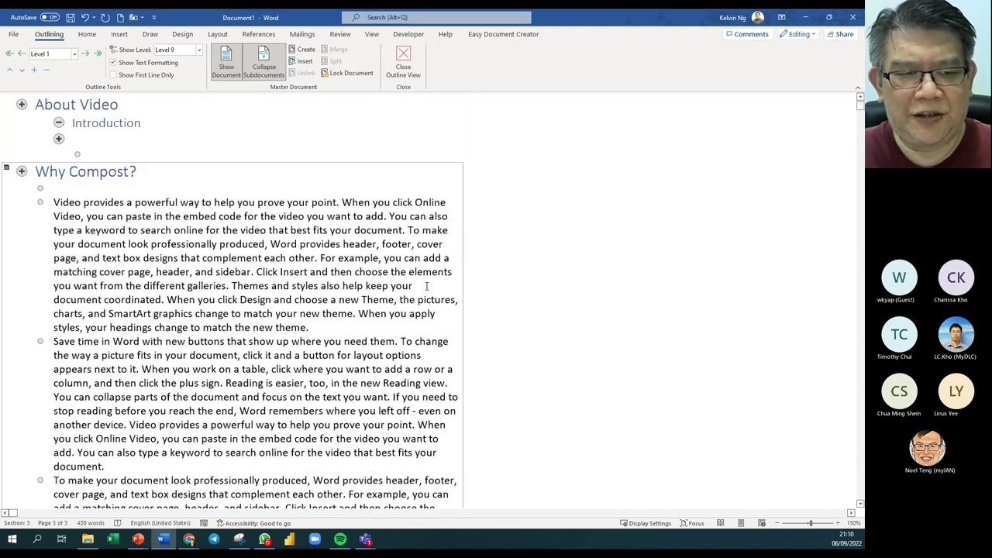
{"action": "left_click", "coordinate": [245, 203]}
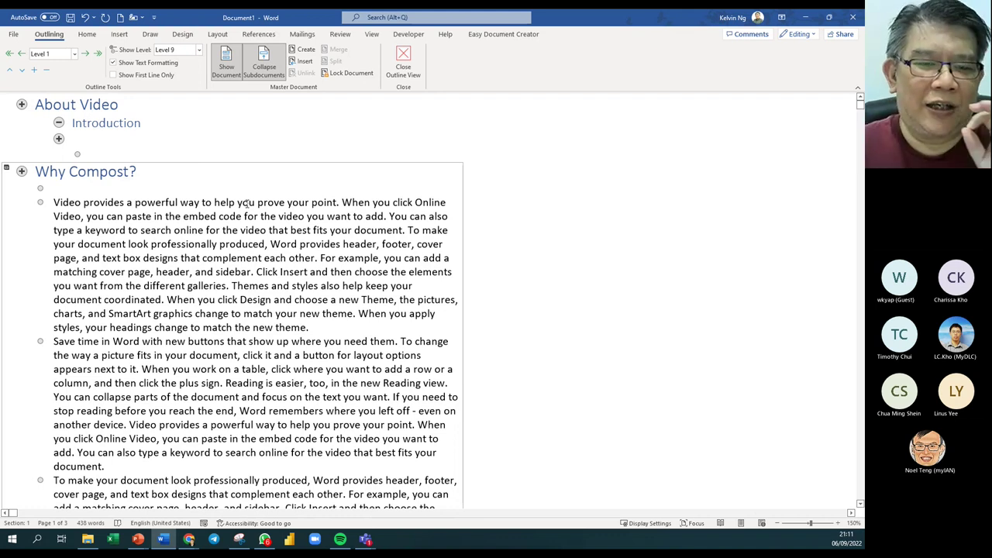
{"action": "left_click", "coordinate": [87, 34]}
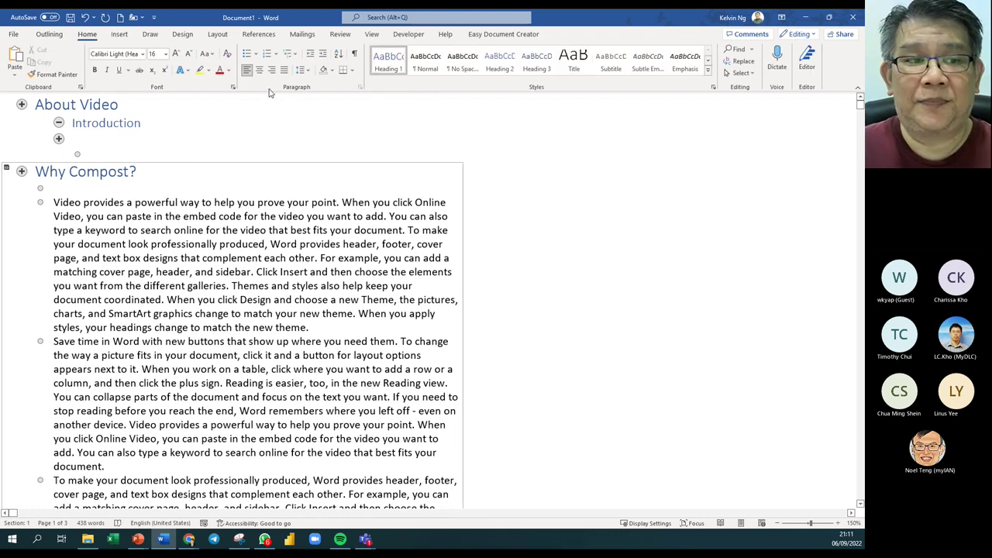
{"action": "left_click", "coordinate": [49, 34]}
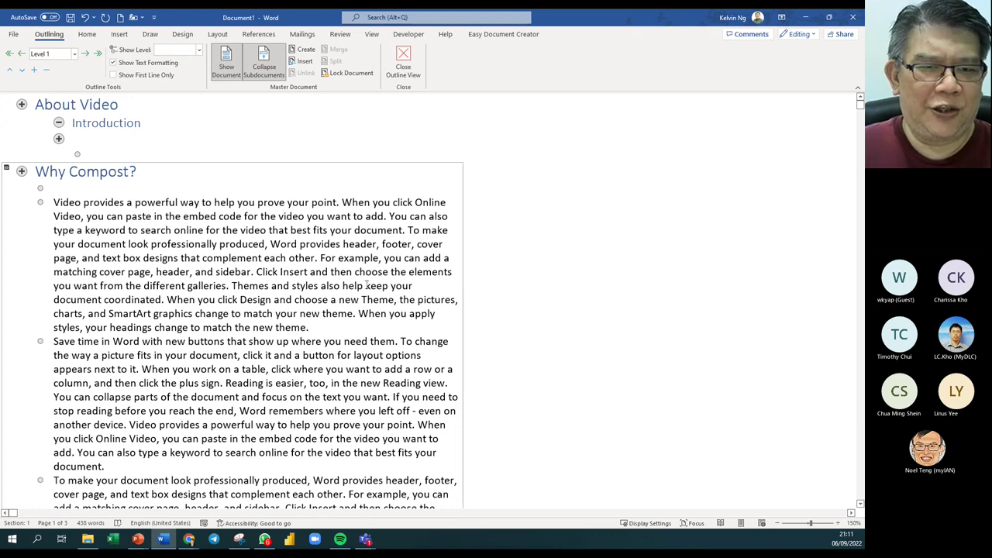
Step: Insert What Is a Compost Pile as a subdocument on the empty line below Why Compost?, renaming its conflicting Heading 1 Char style
{"action": "left_click", "coordinate": [280, 202]}
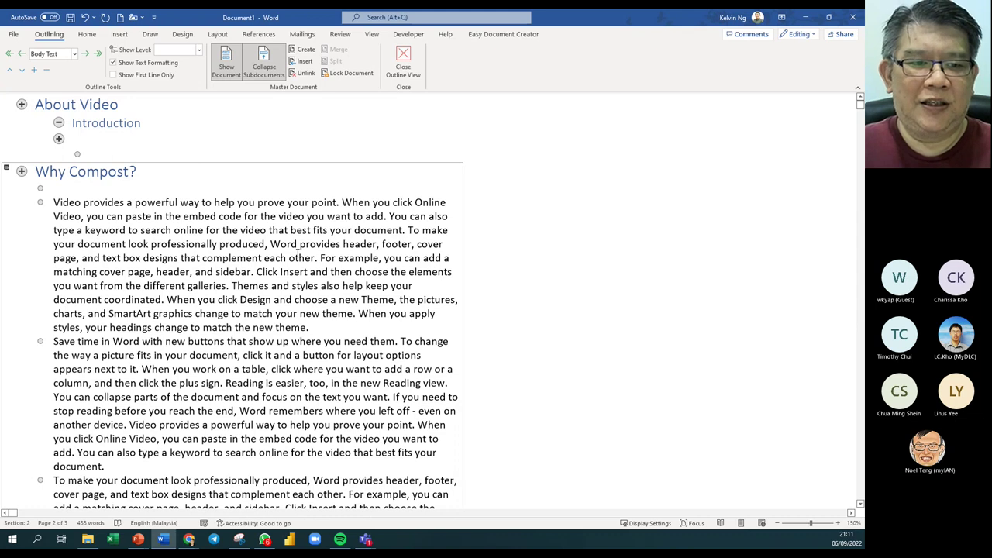
{"action": "scroll", "coordinate": [306, 202], "scroll_direction": "down", "scroll_amount": 6}
{"action": "left_click", "coordinate": [10, 372]}
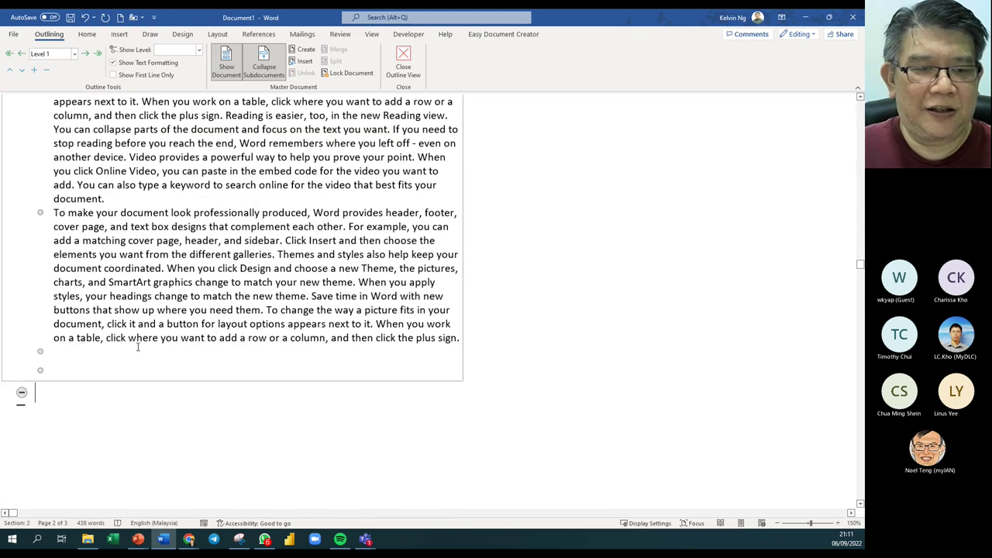
{"action": "left_click", "coordinate": [309, 62]}
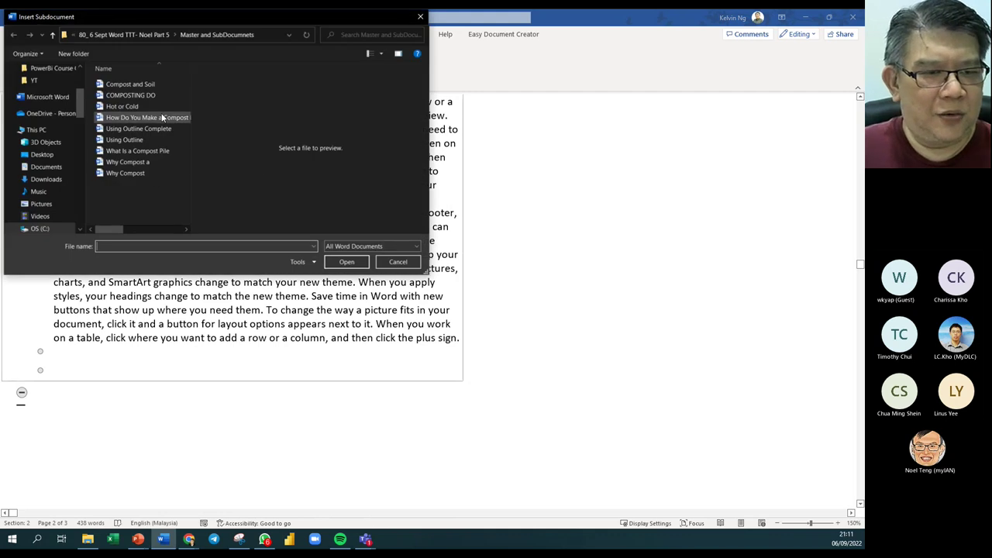
{"action": "left_click", "coordinate": [159, 152]}
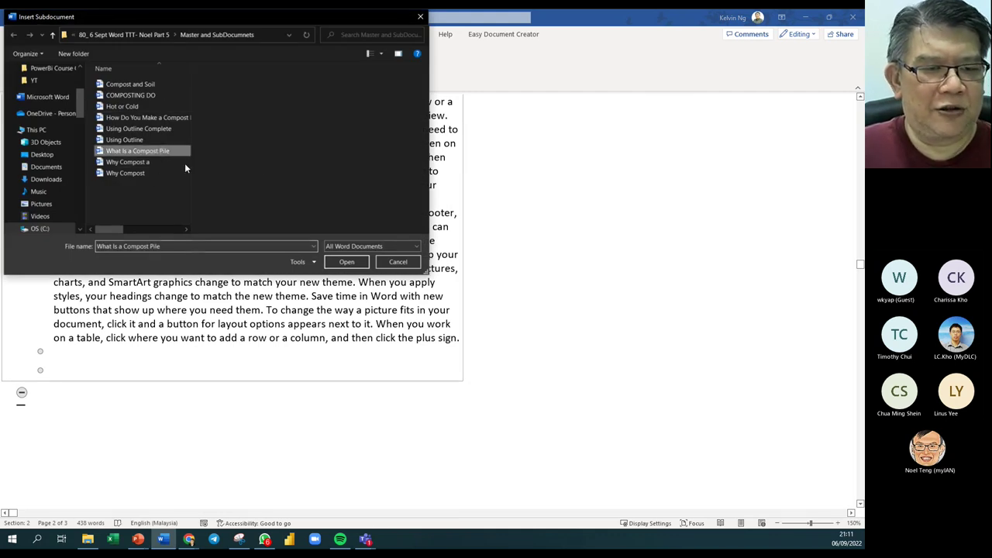
{"action": "left_click", "coordinate": [353, 263]}
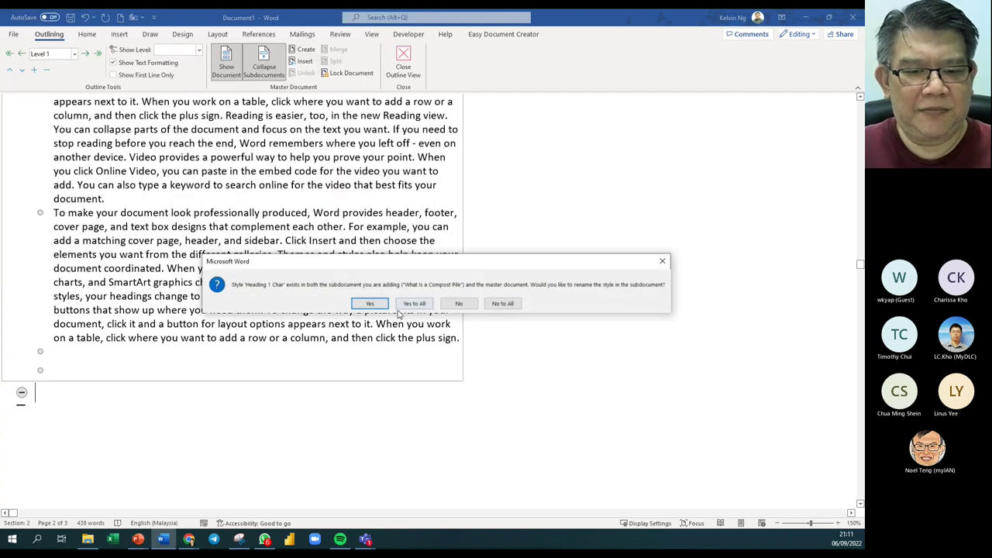
{"action": "left_click", "coordinate": [370, 303]}
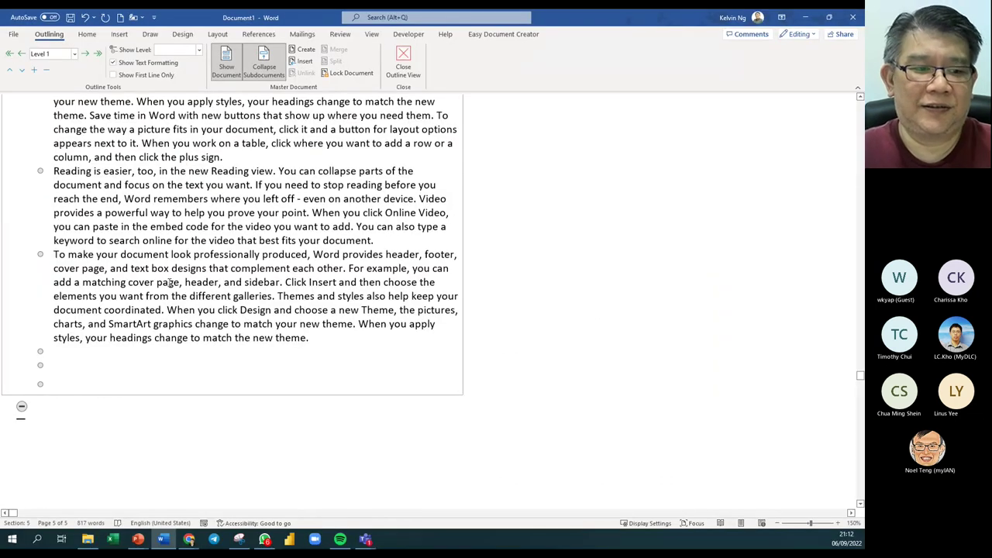
Step: Review the inserted subdocuments in the outline and check their source files in the Master and SubDocumnets folder in File Explorer
{"action": "scroll", "coordinate": [237, 261], "scroll_direction": "up", "scroll_amount": 10}
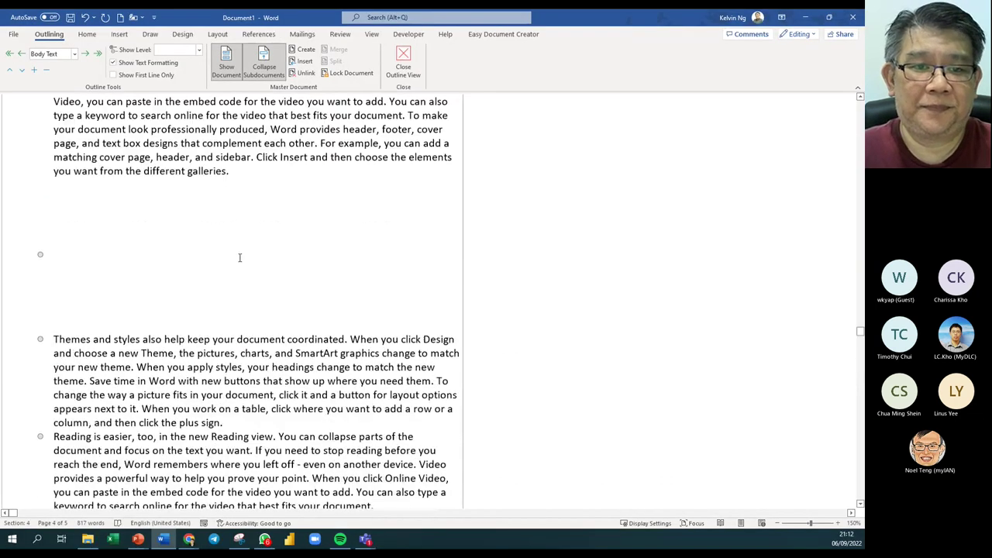
{"action": "scroll", "coordinate": [239, 257], "scroll_direction": "up", "scroll_amount": 10}
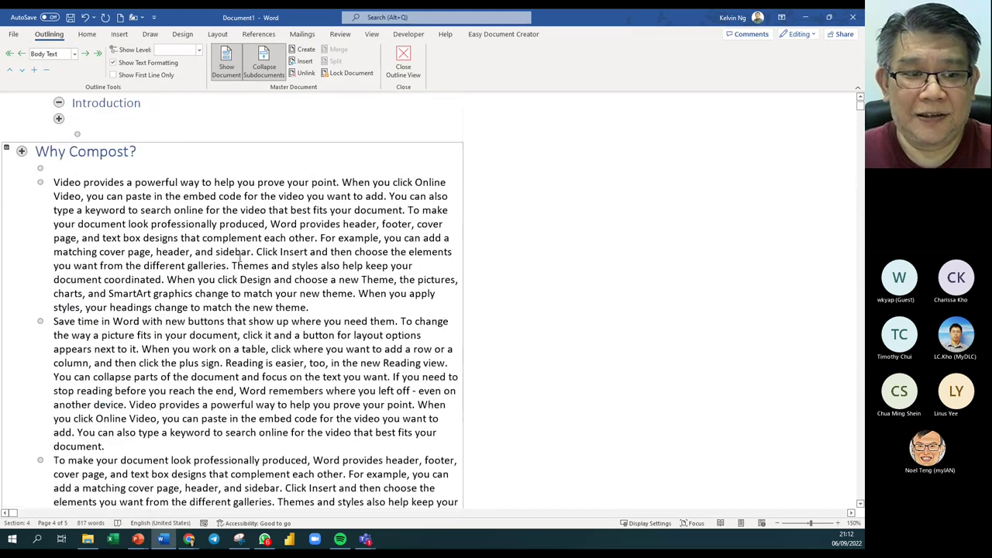
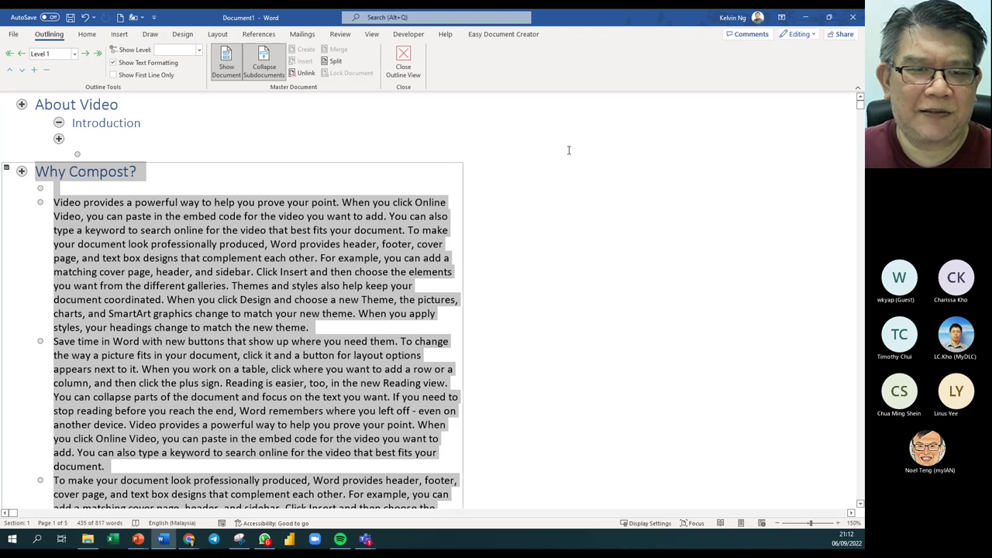
{"action": "left_click", "coordinate": [88, 538]}
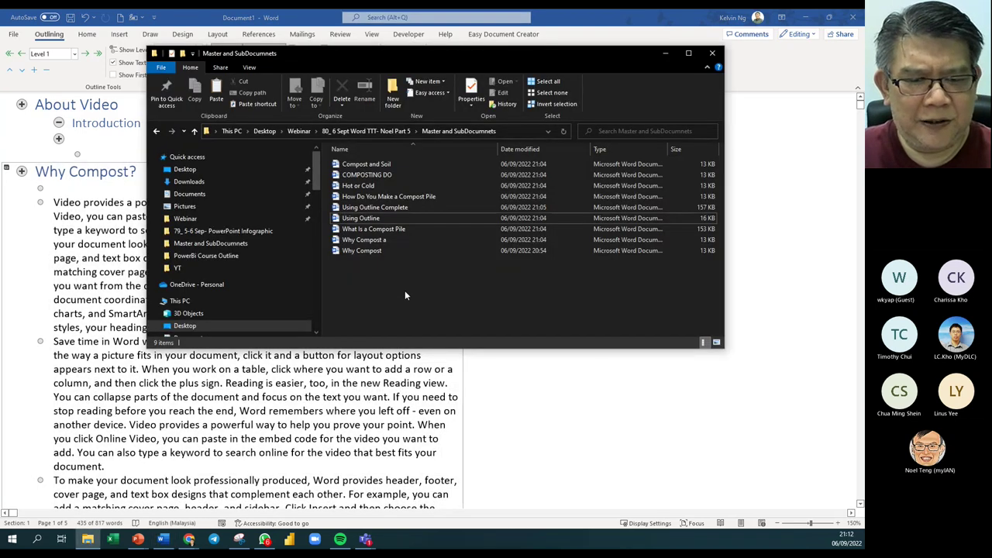
{"action": "left_click", "coordinate": [123, 301]}
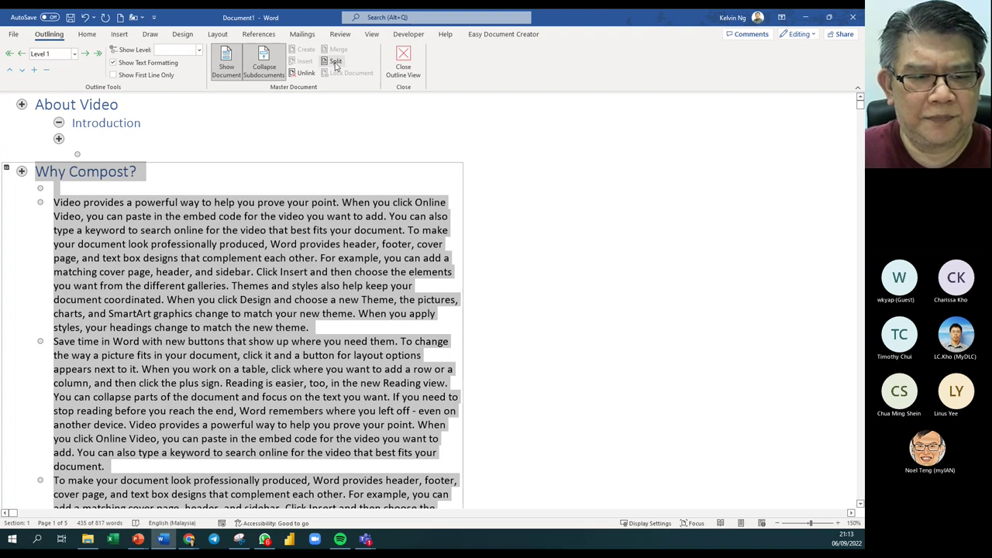
{"action": "double_click", "coordinate": [252, 24]}
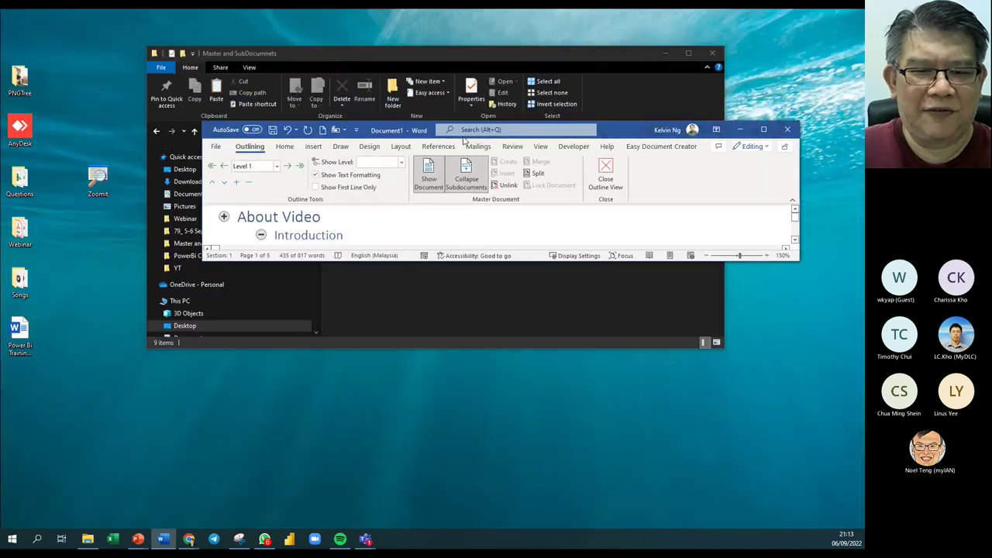
{"action": "left_click", "coordinate": [763, 130]}
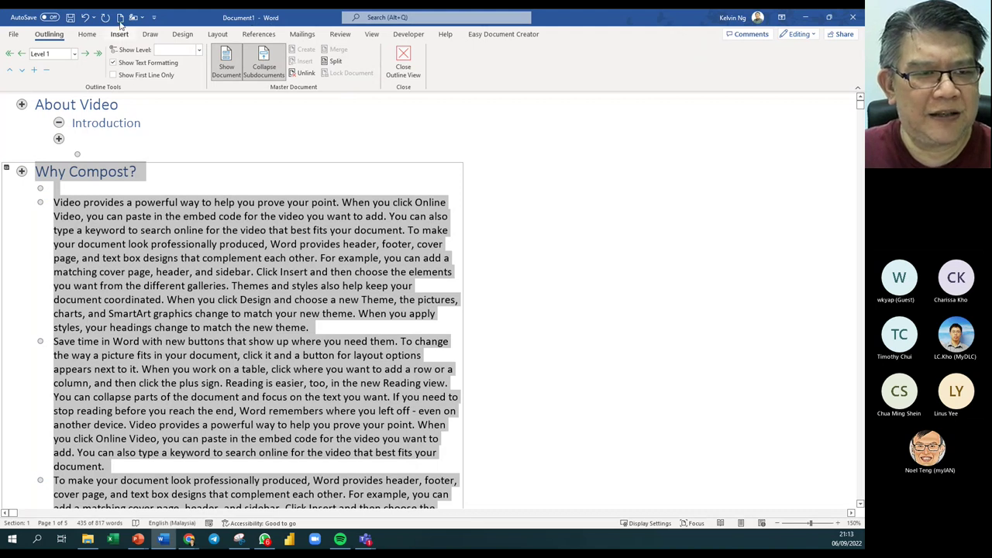
Step: Save the new master document as About Video in the Documents folder
{"action": "left_click", "coordinate": [71, 18]}
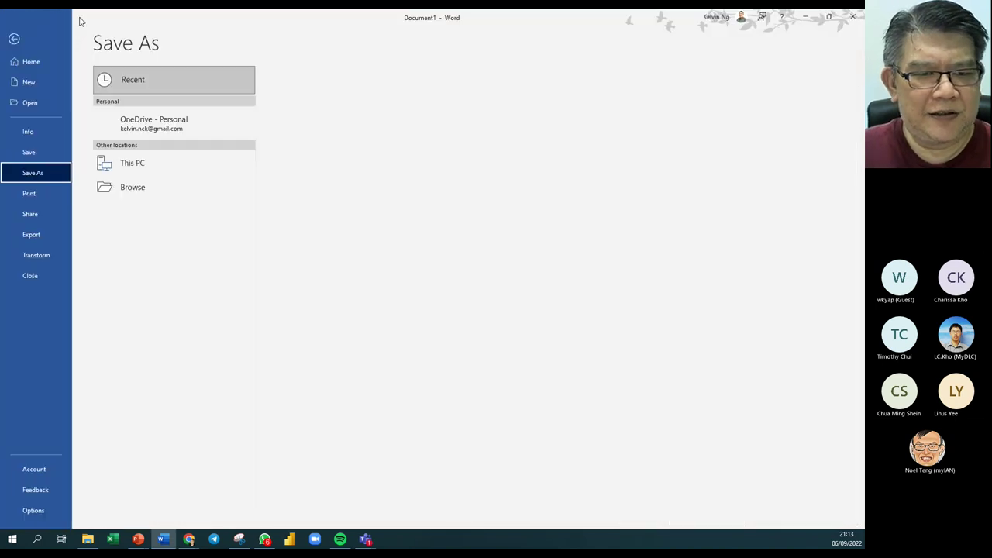
{"action": "left_click", "coordinate": [161, 218]}
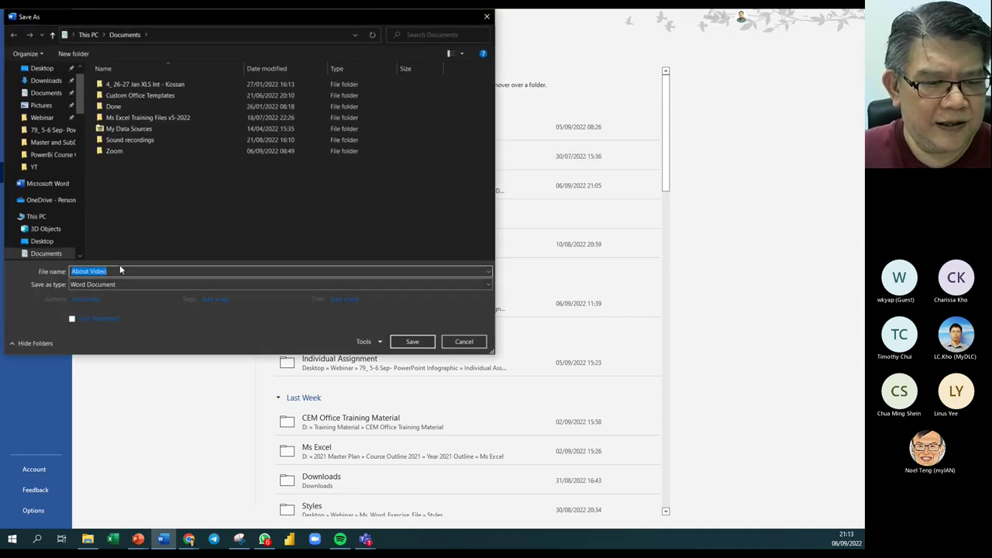
{"action": "left_click", "coordinate": [412, 341]}
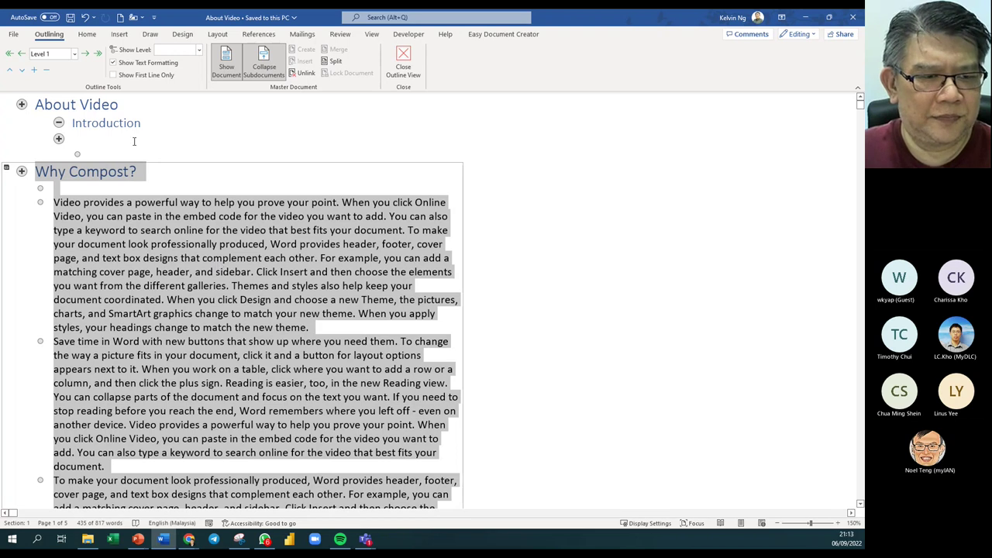
Step: Select the entire What Is a Compost Pile? section, heading and body text, in the outline
{"action": "left_click", "coordinate": [111, 216]}
{"action": "scroll", "coordinate": [111, 216], "scroll_direction": "down", "scroll_amount": 5}
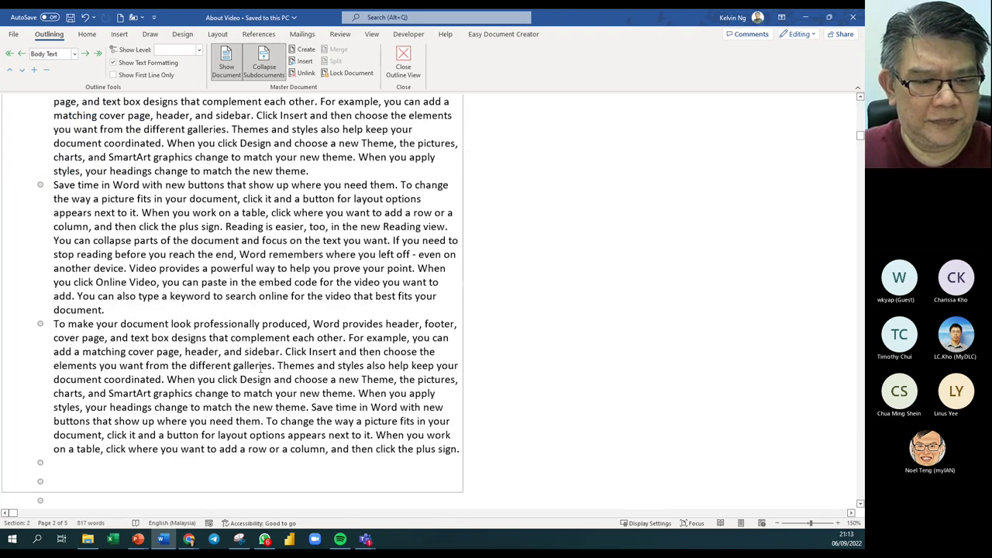
{"action": "scroll", "coordinate": [57, 436], "scroll_direction": "down", "scroll_amount": 3}
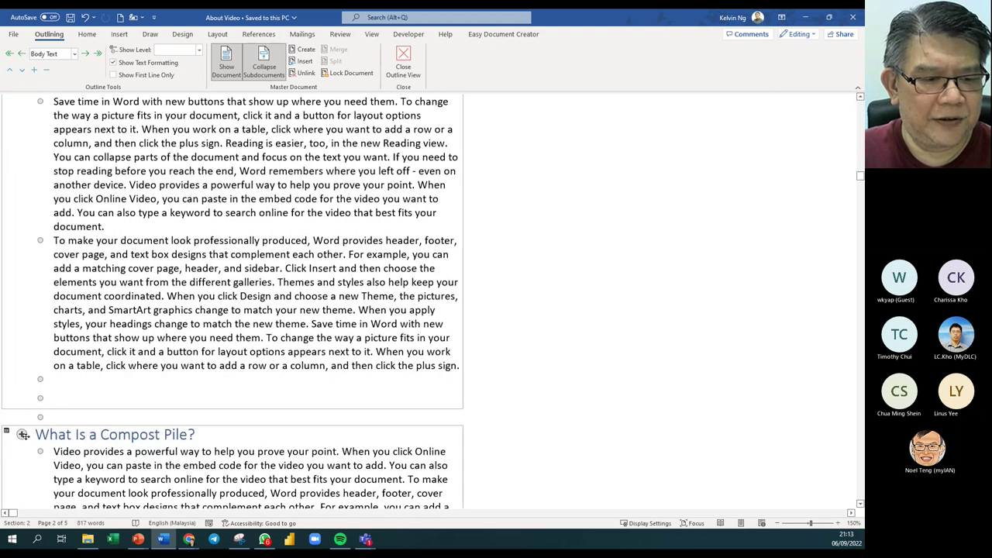
{"action": "left_click", "coordinate": [21, 434]}
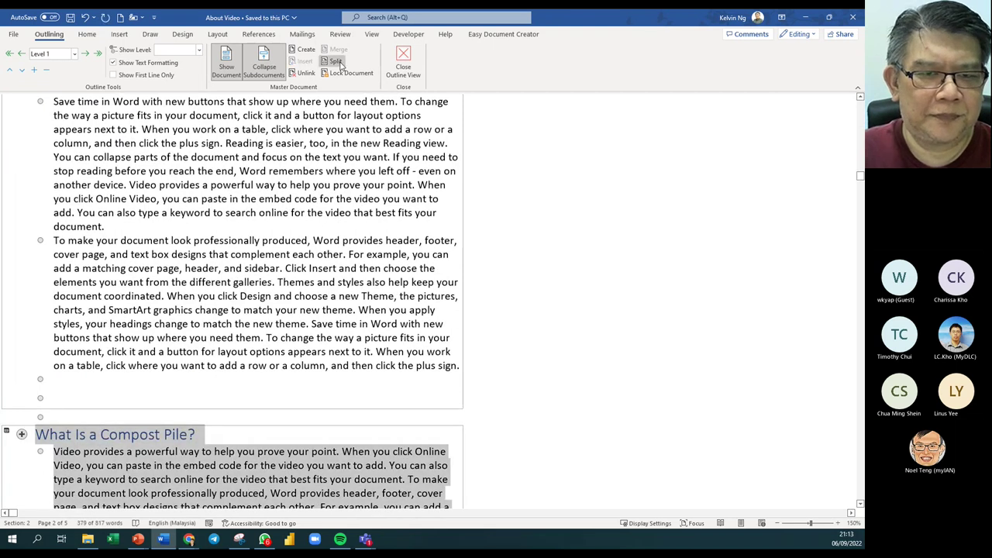
Step: Check the files in the Master and SubDocumnets folder in File Explorer and return to the About Video heading in the outline
{"action": "left_click", "coordinate": [87, 539]}
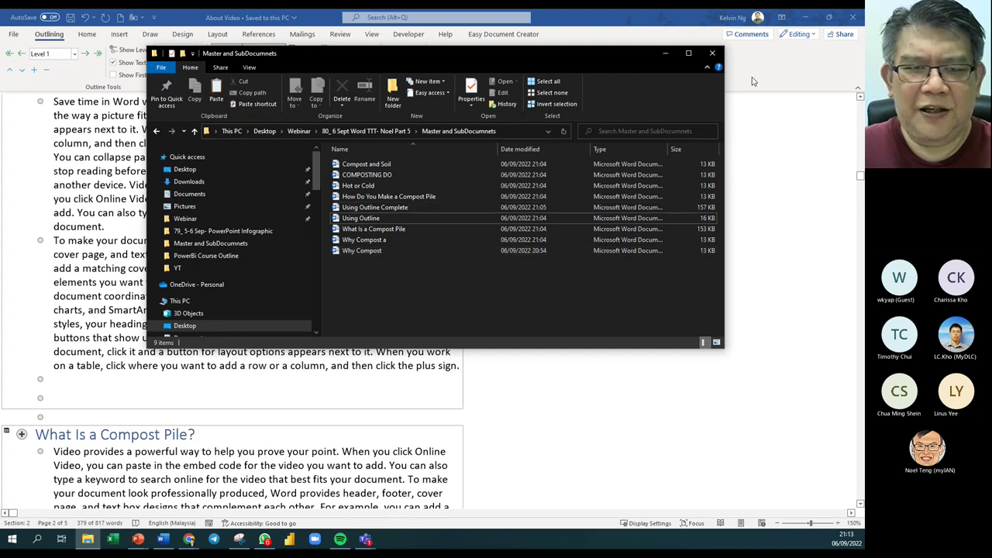
{"action": "left_click", "coordinate": [610, 28]}
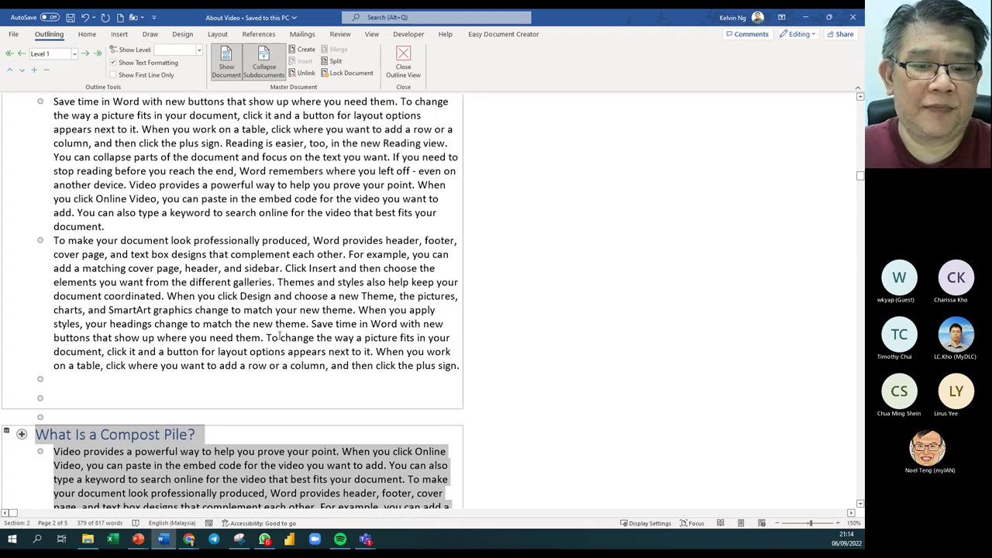
{"action": "scroll", "coordinate": [279, 336], "scroll_direction": "up", "scroll_amount": 1}
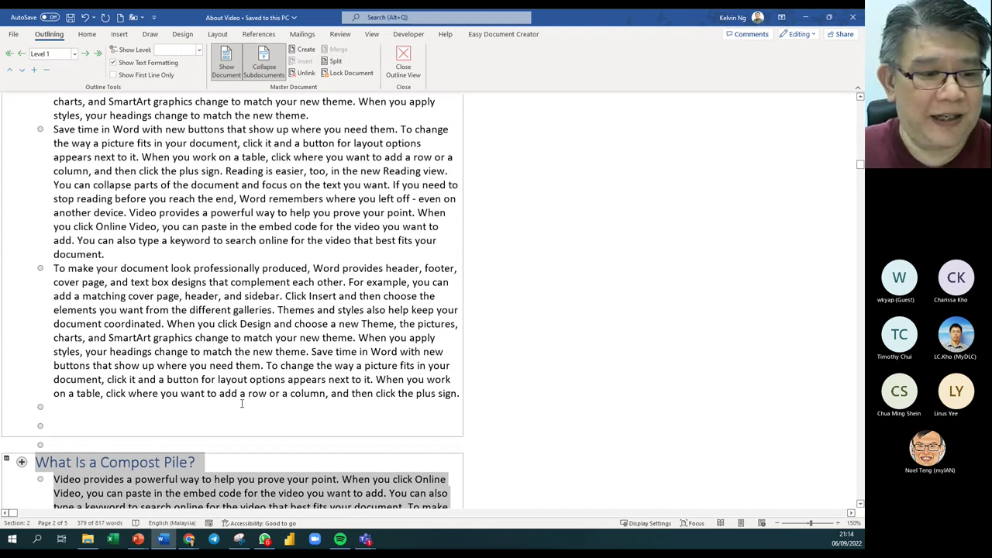
{"action": "scroll", "coordinate": [242, 403], "scroll_direction": "up", "scroll_amount": 7}
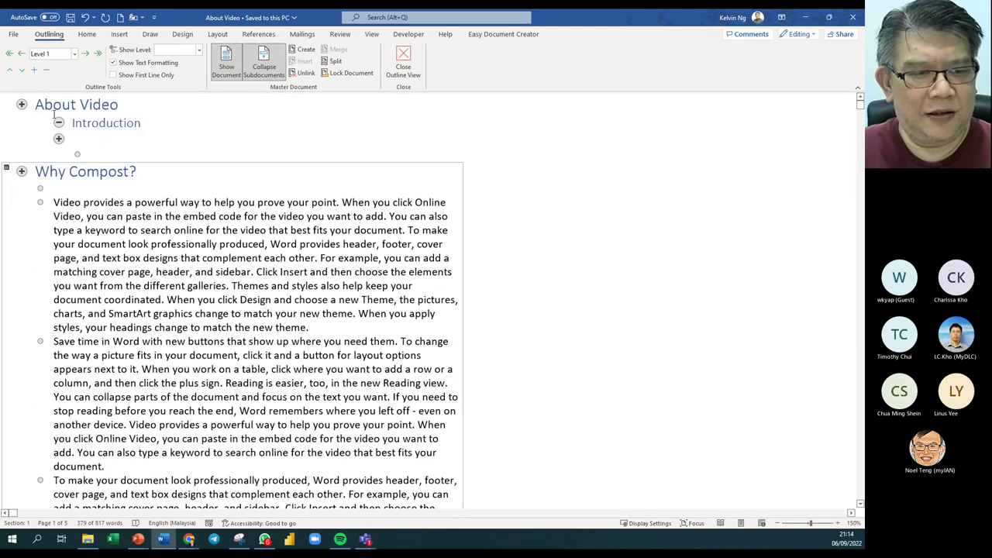
{"action": "left_click", "coordinate": [81, 159]}
{"action": "left_click", "coordinate": [112, 141]}
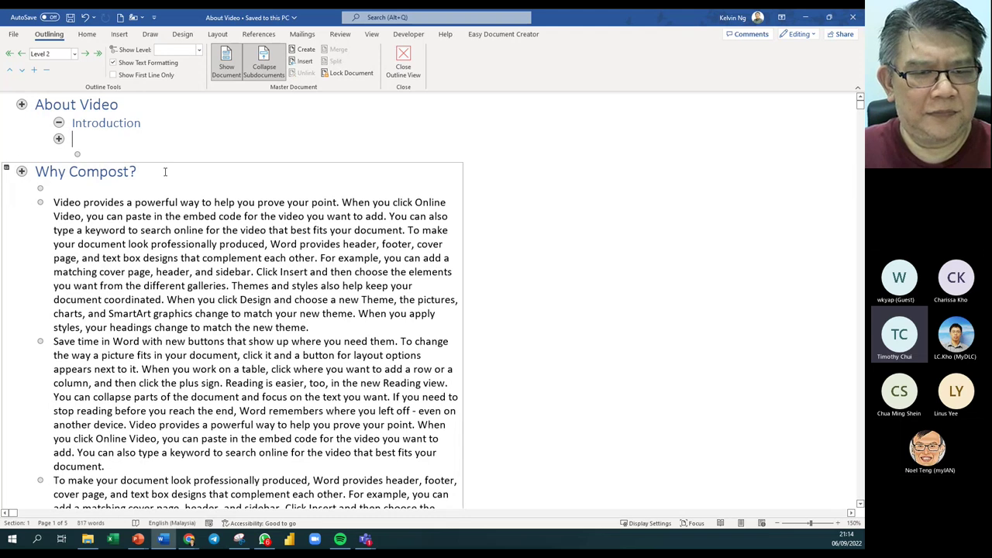
{"action": "left_click", "coordinate": [242, 244]}
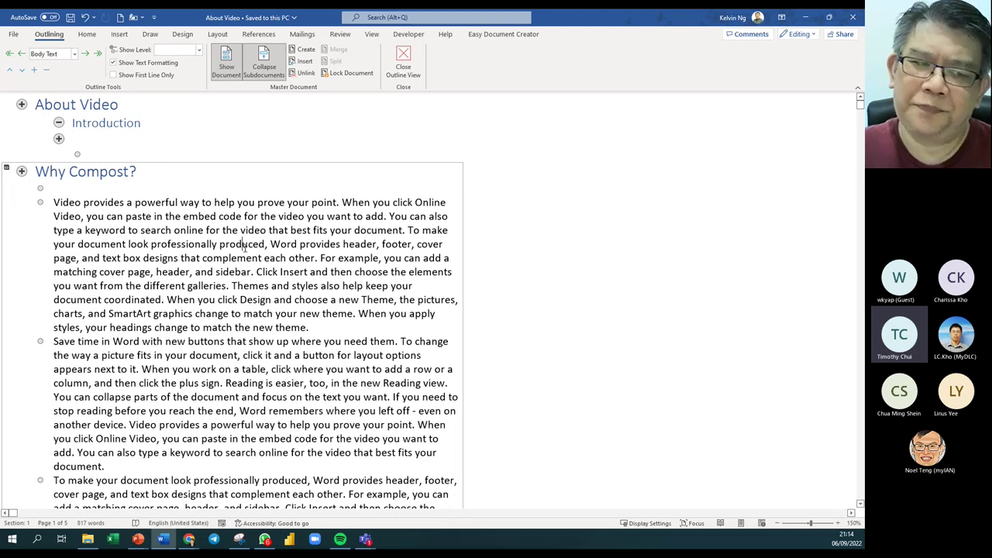
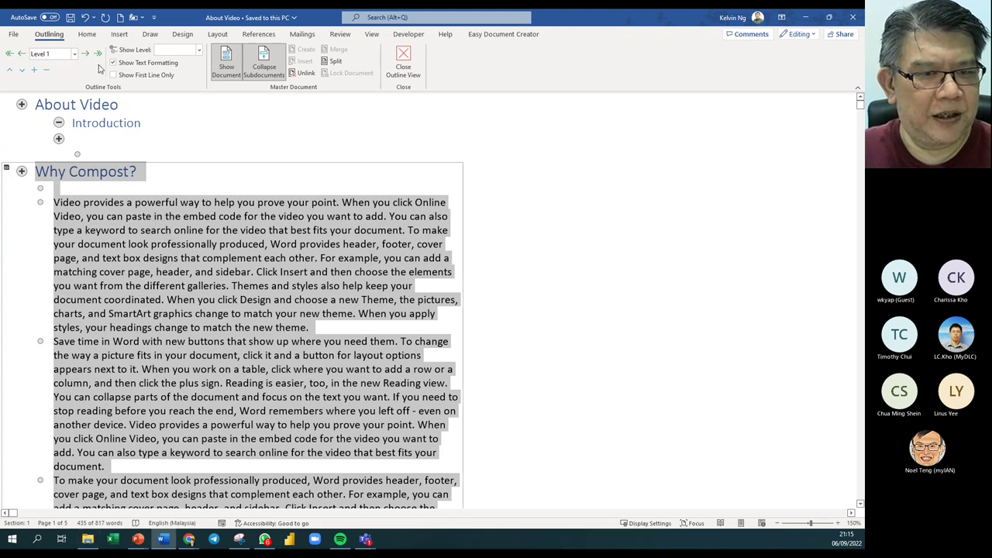
Step: From the empty heading above Why Compost?, browse to the Master and SubDocumnets folder for a subdocument to insert, and cancel the insertion
{"action": "key", "text": "Up"}
{"action": "key", "text": "Up"}
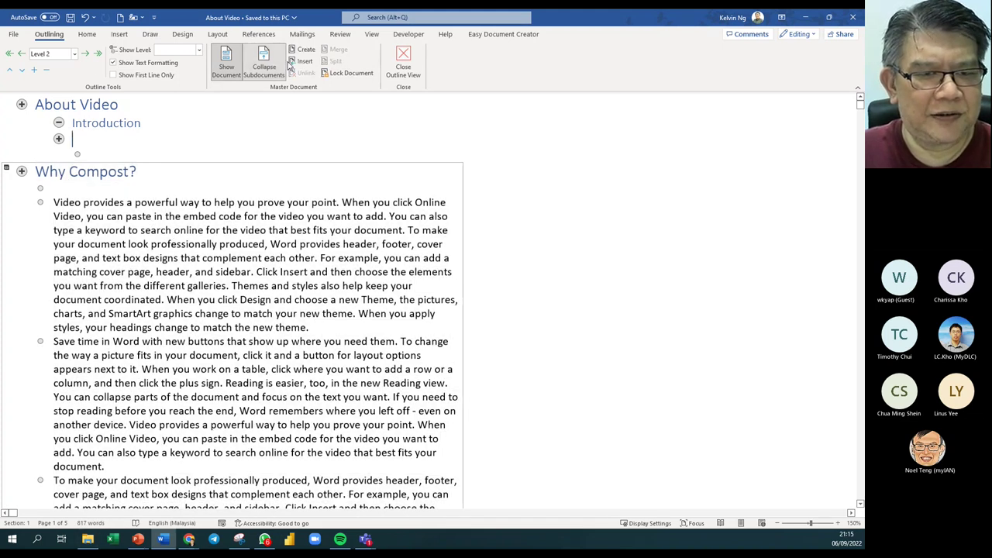
{"action": "left_click", "coordinate": [304, 61]}
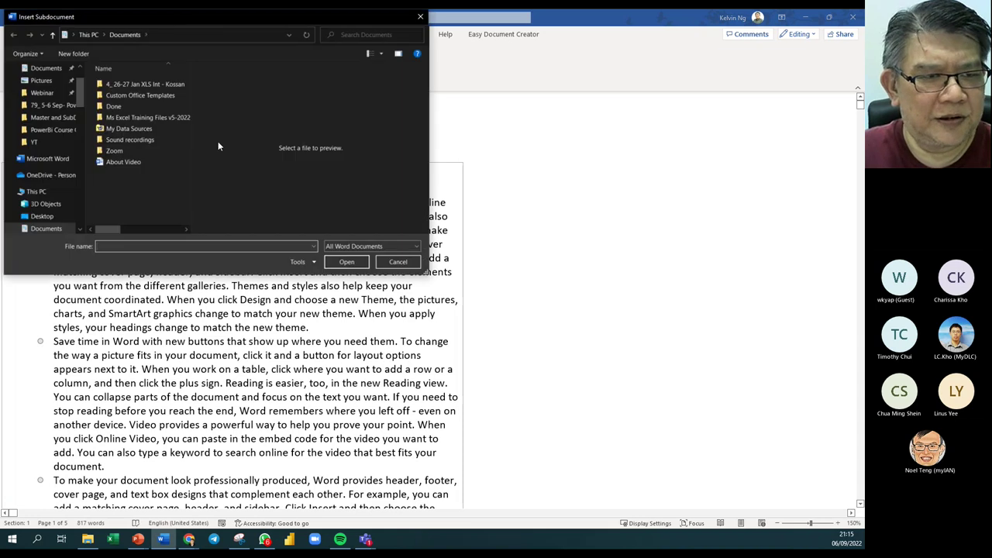
{"action": "left_click", "coordinate": [62, 107]}
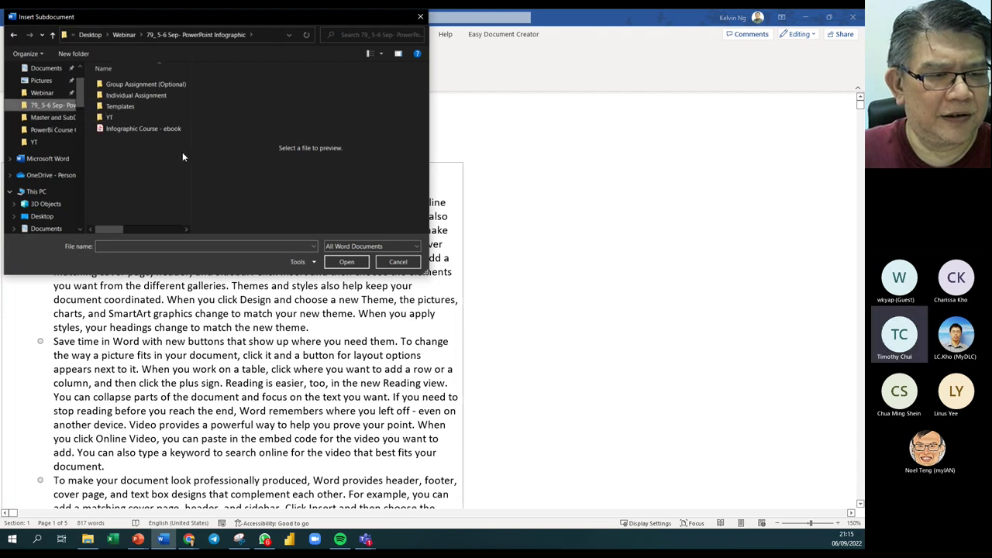
{"action": "left_click", "coordinate": [43, 93]}
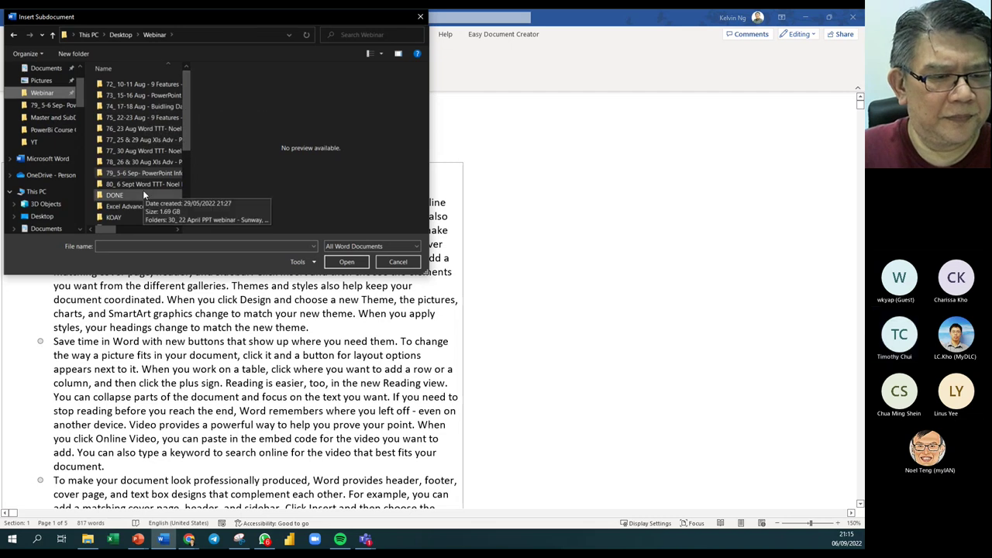
{"action": "left_click", "coordinate": [142, 185]}
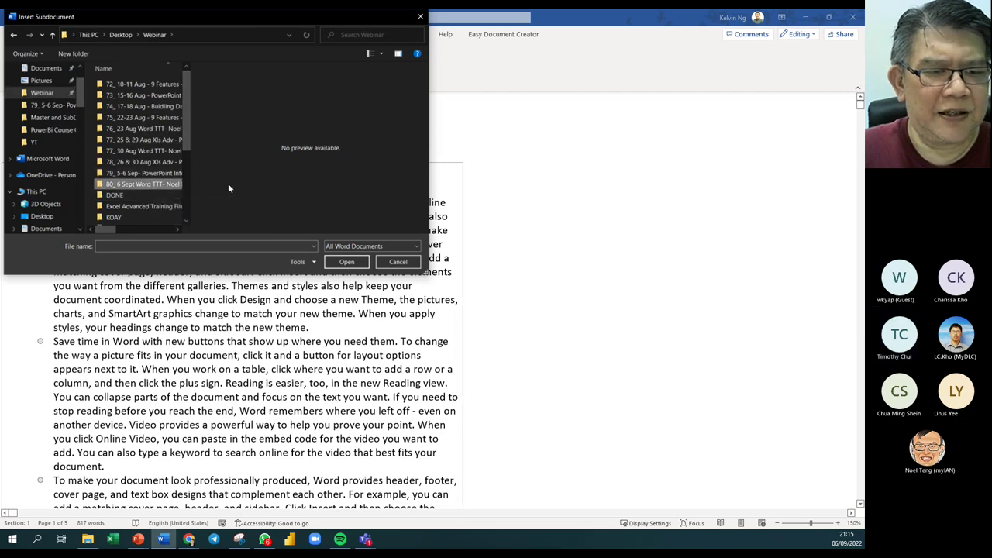
{"action": "double_click", "coordinate": [151, 184]}
{"action": "double_click", "coordinate": [151, 96]}
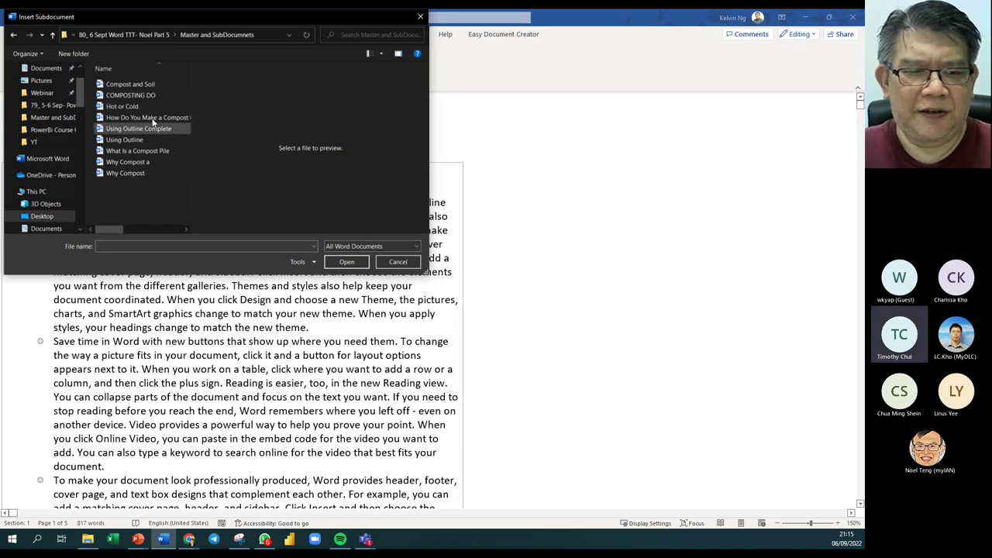
{"action": "left_click", "coordinate": [398, 262]}
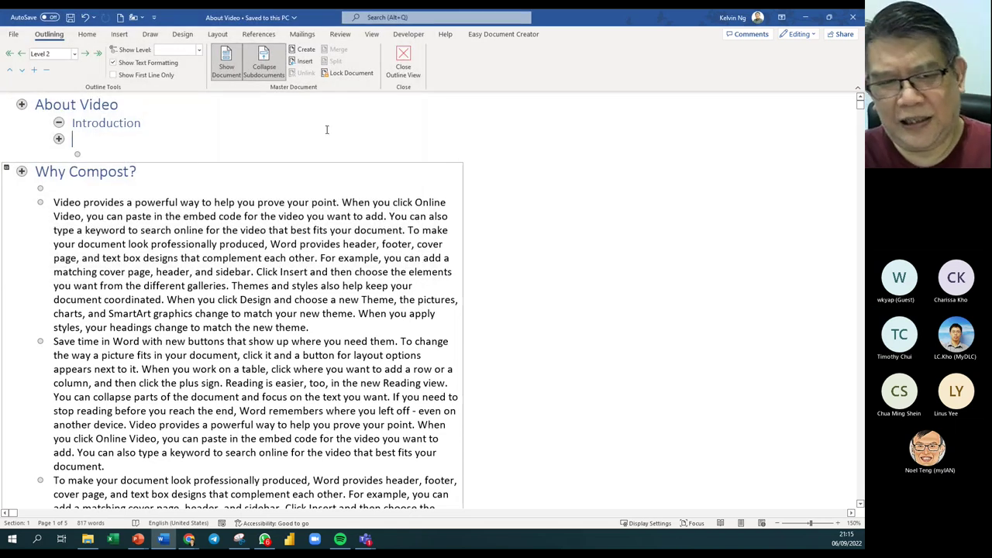
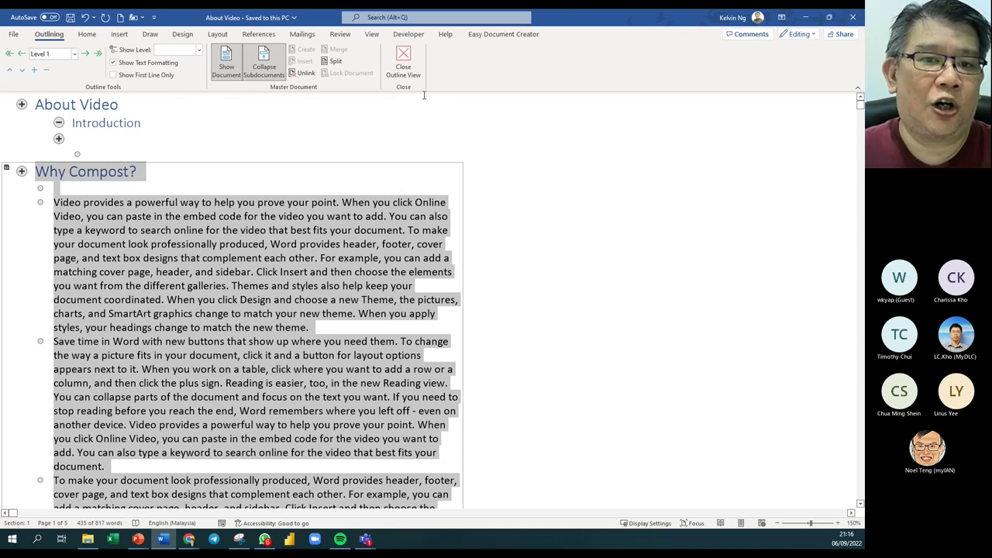
Step: Close Outline view and examine how the subdocument text and blank pages of About Video are laid out on the pages
{"action": "left_click", "coordinate": [403, 67]}
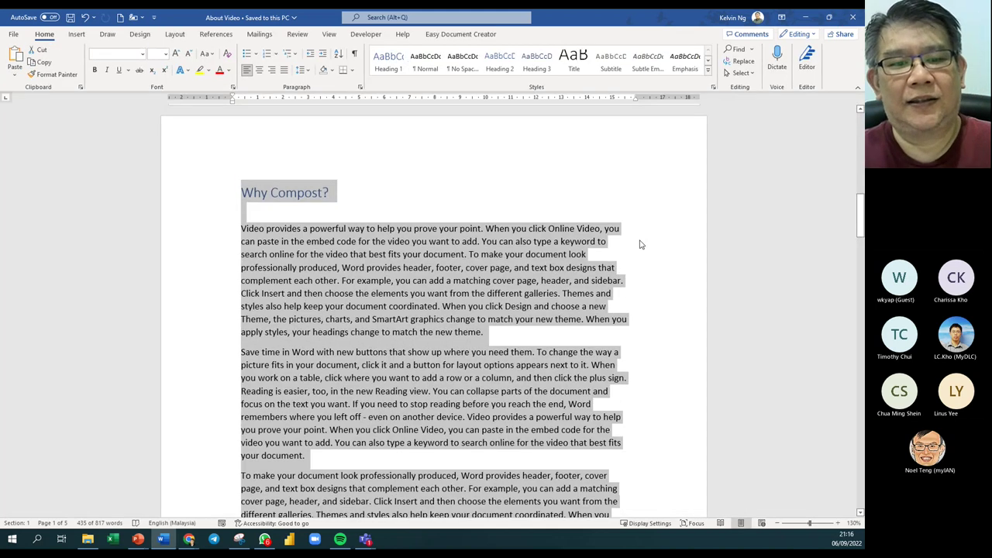
{"action": "scroll", "coordinate": [369, 344], "scroll_direction": "up", "scroll_amount": 15}
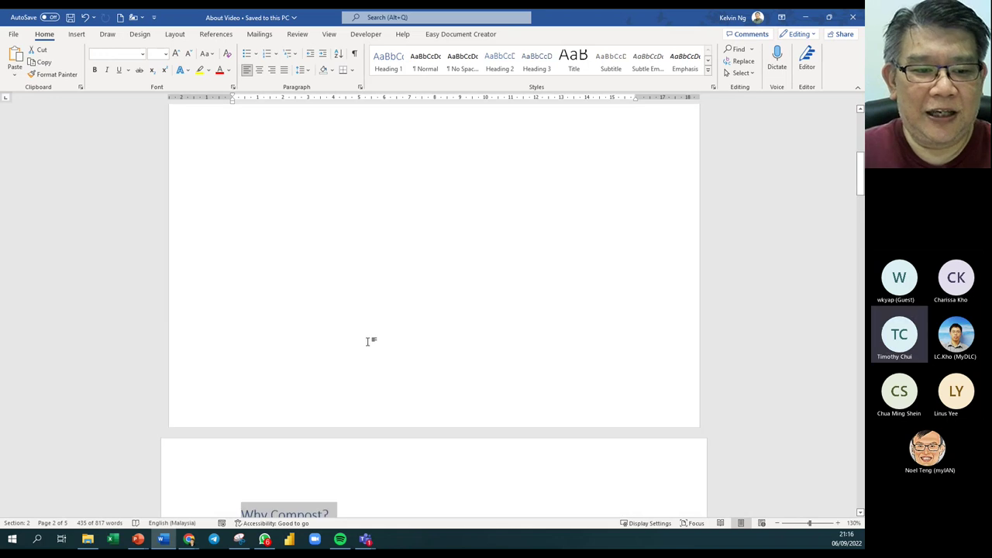
{"action": "scroll", "coordinate": [369, 342], "scroll_direction": "down", "scroll_amount": 10}
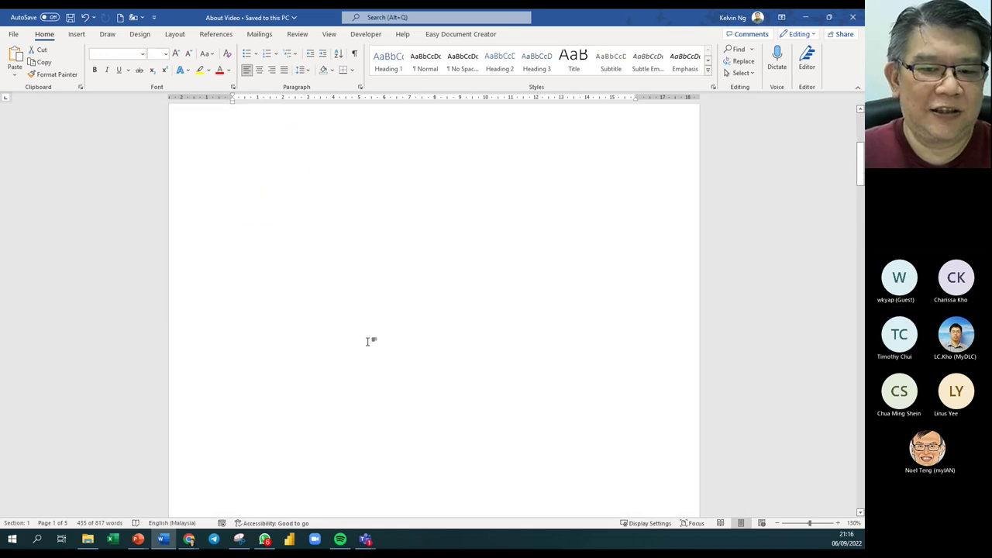
{"action": "scroll", "coordinate": [369, 346], "scroll_direction": "down", "scroll_amount": 15}
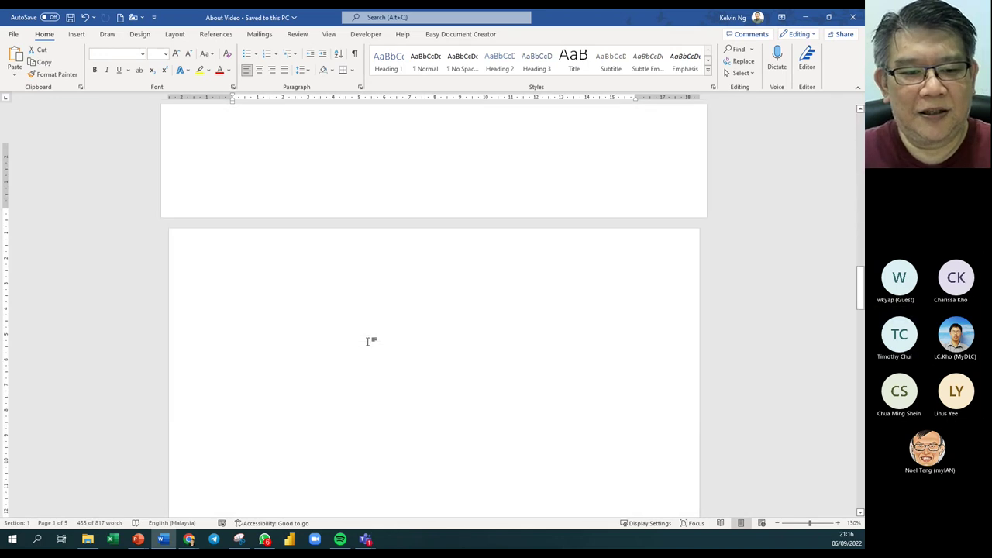
{"action": "scroll", "coordinate": [369, 341], "scroll_direction": "up", "scroll_amount": 3}
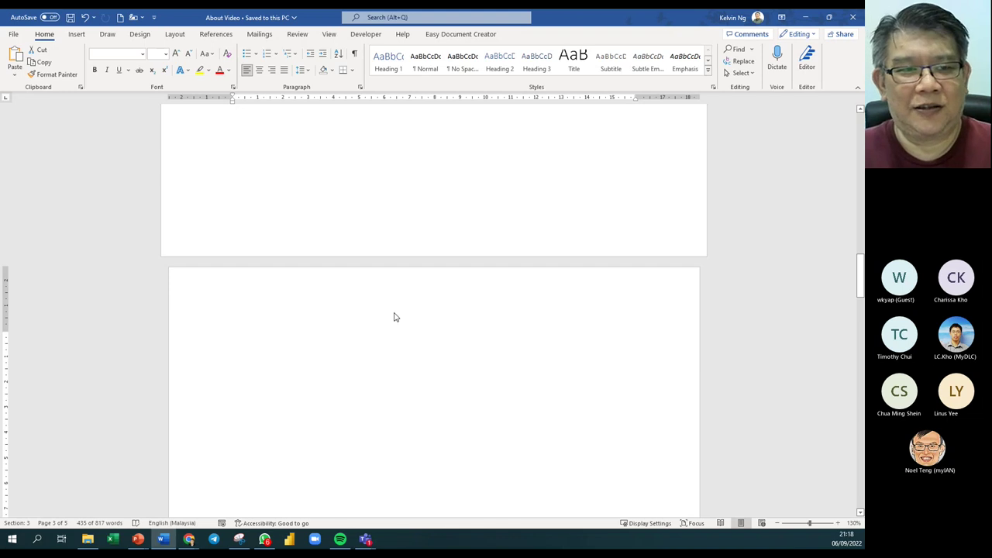
{"action": "scroll", "coordinate": [393, 317], "scroll_direction": "up", "scroll_amount": 5}
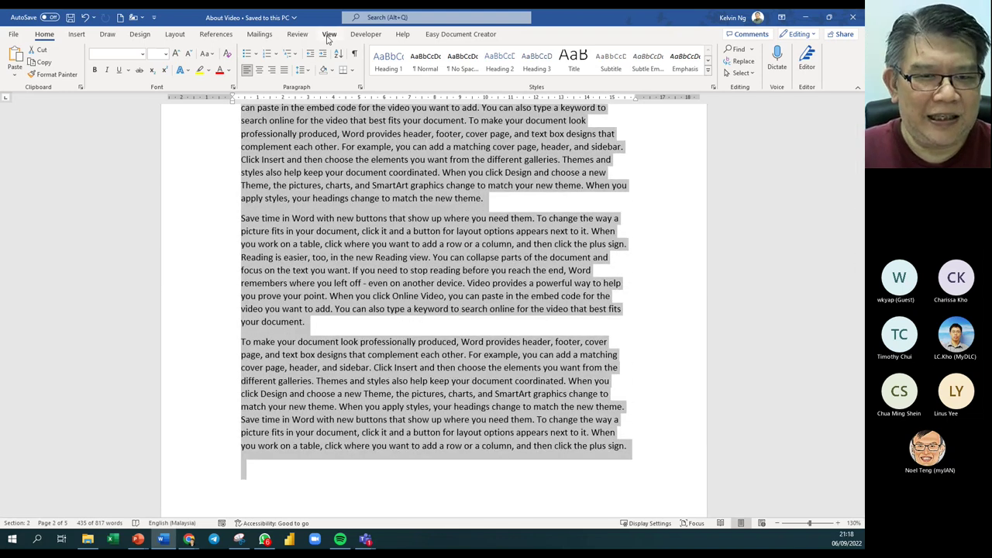
Step: Return to Outline view with the master document shown, collapse the subdocuments to their file links, and expand them again
{"action": "left_click", "coordinate": [329, 35]}
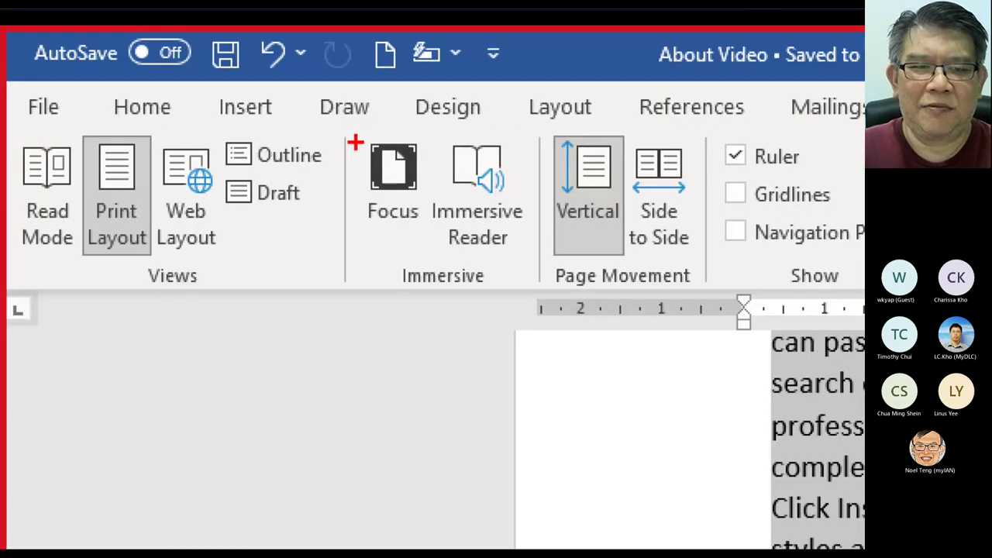
{"action": "left_click_drag", "start_coordinate": [353, 141], "coordinate": [220, 185]}
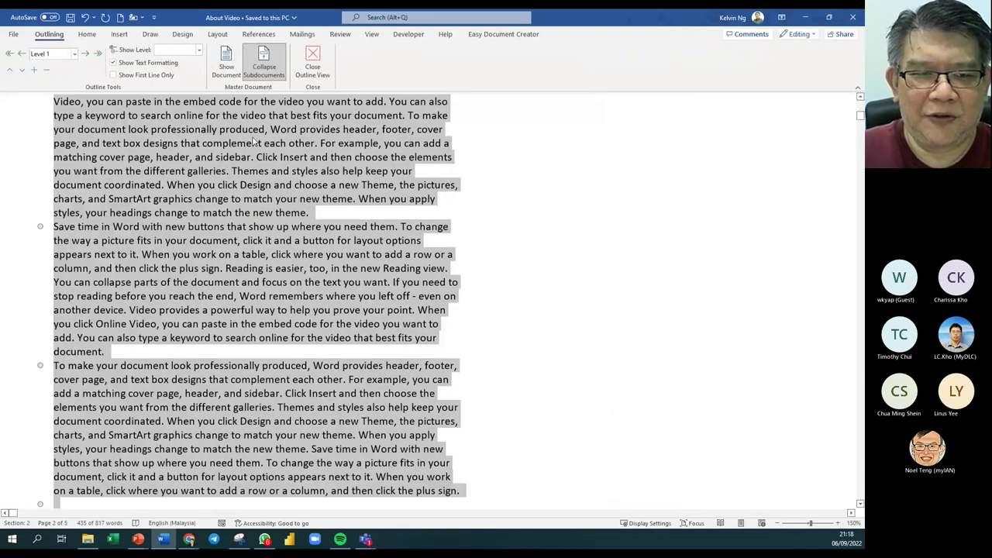
{"action": "left_click", "coordinate": [232, 76]}
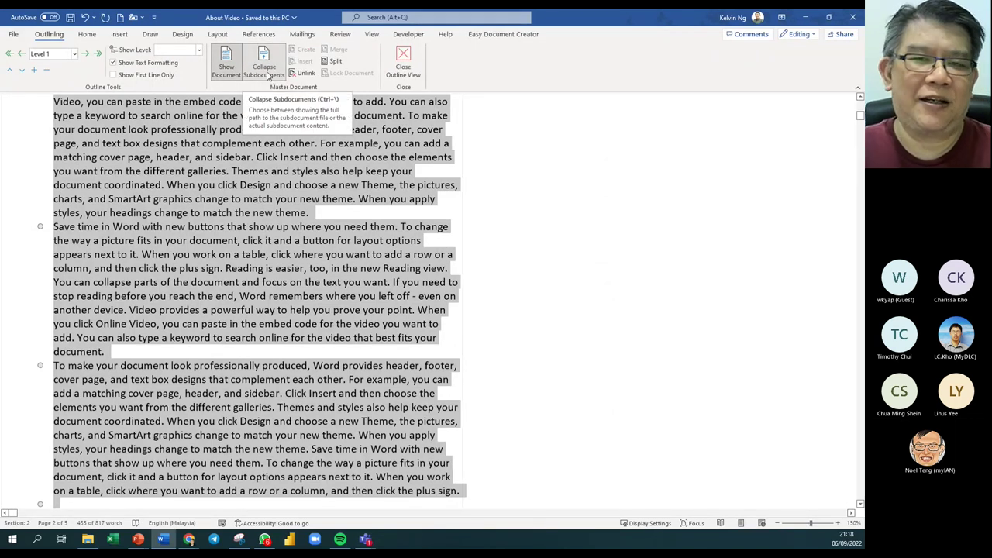
{"action": "left_click", "coordinate": [268, 75]}
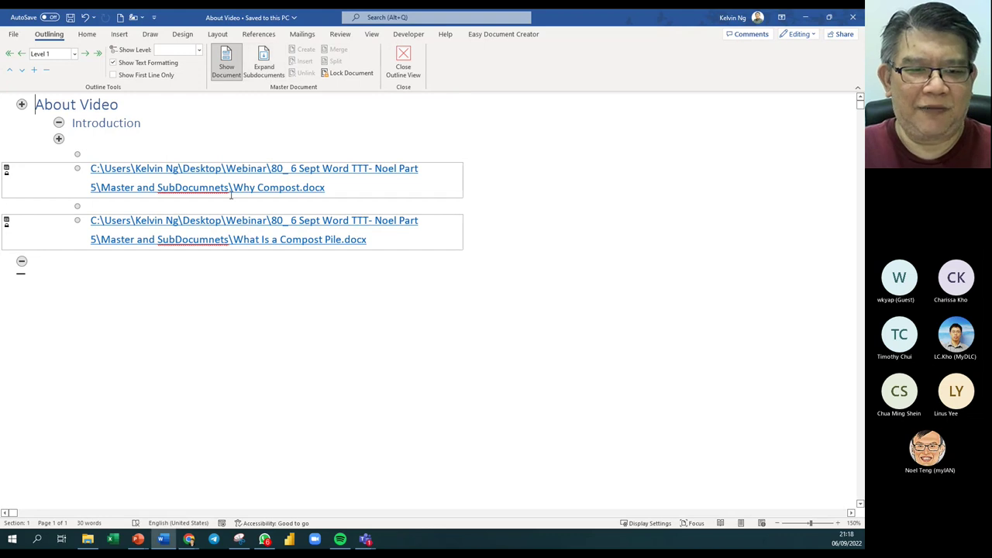
{"action": "left_click", "coordinate": [269, 70]}
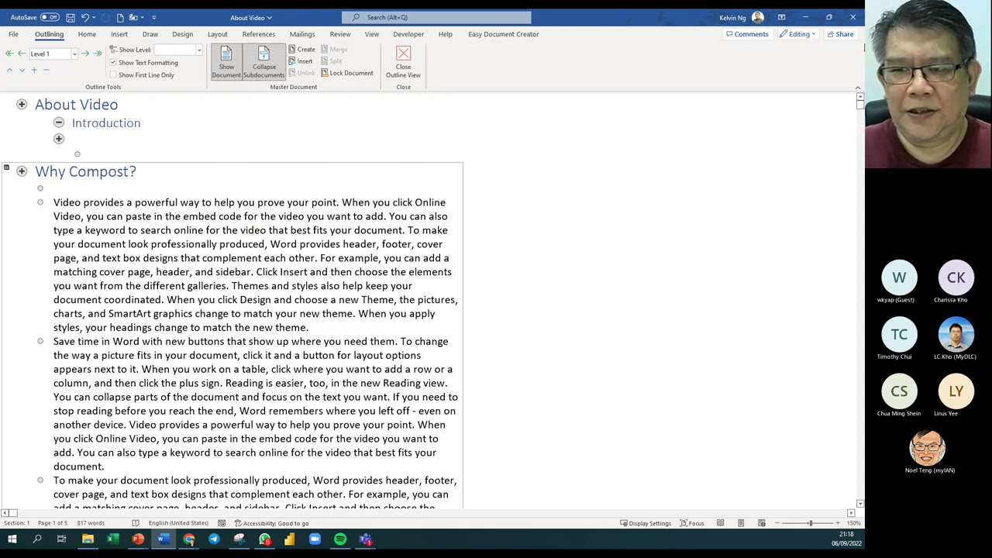
Step: Close the About Video document without saving its changes
{"action": "left_click", "coordinate": [854, 18]}
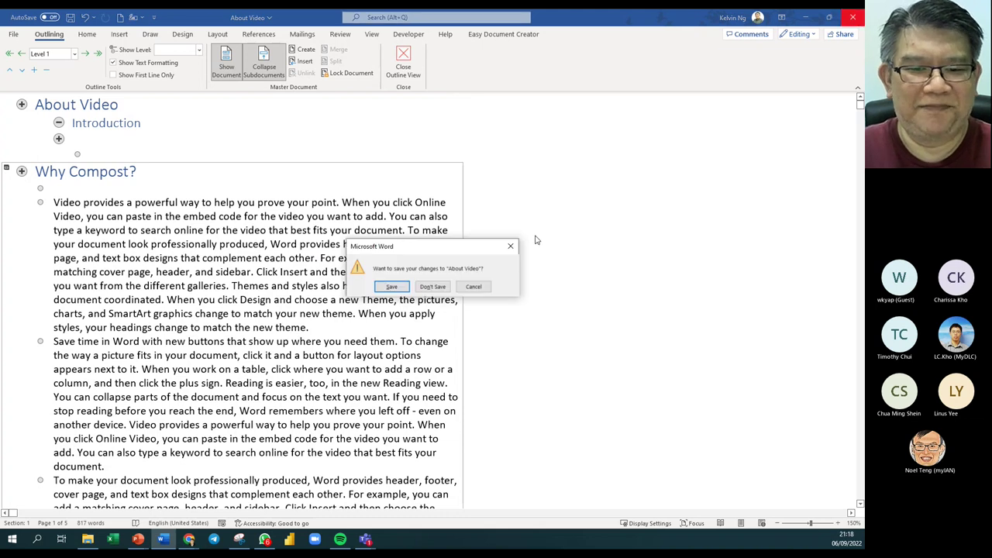
{"action": "left_click", "coordinate": [432, 286]}
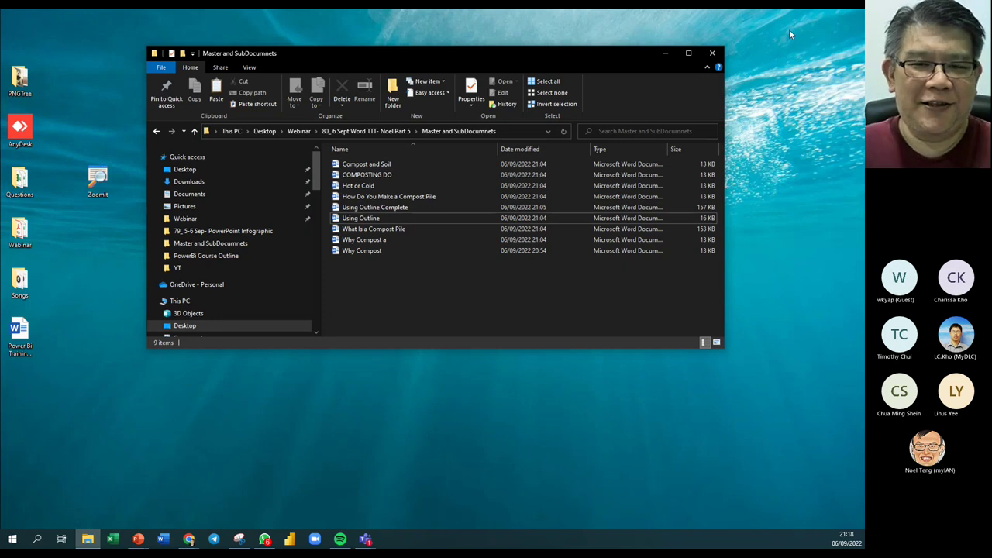
Step: Switch to the Microsoft Teams meeting to check the participants and meeting chat, and put its window away
{"action": "left_click", "coordinate": [365, 538]}
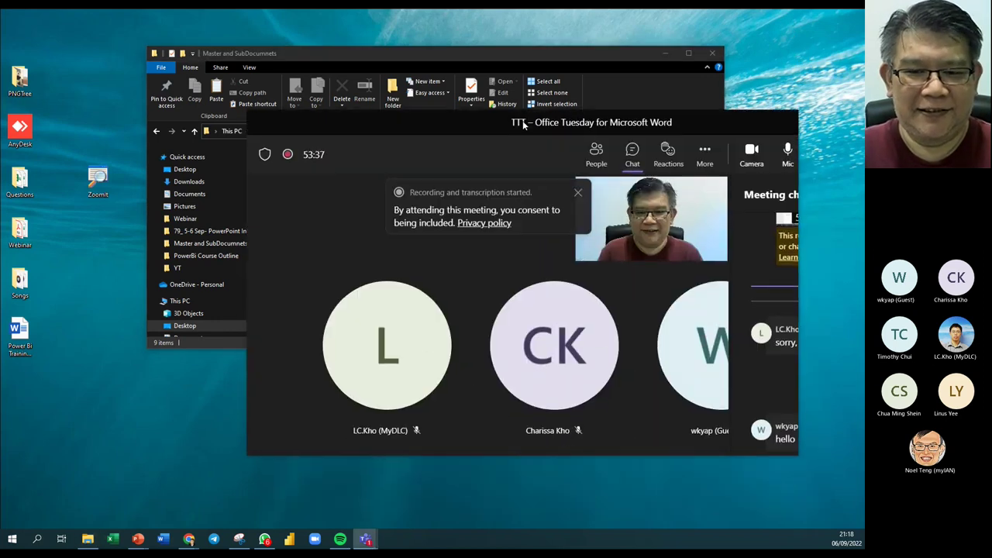
{"action": "left_click", "coordinate": [766, 116]}
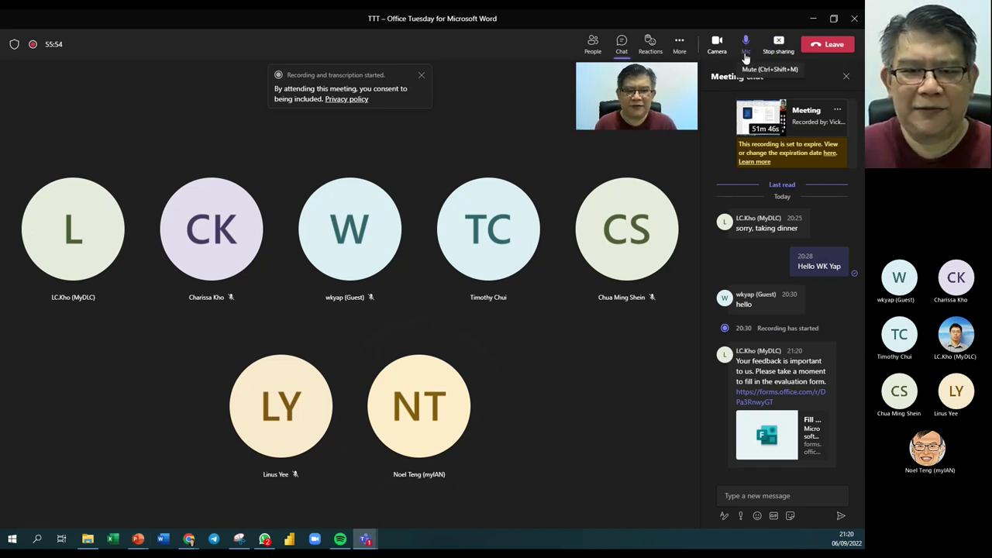
{"action": "left_click_drag", "start_coordinate": [565, 26], "coordinate": [548, 161]}
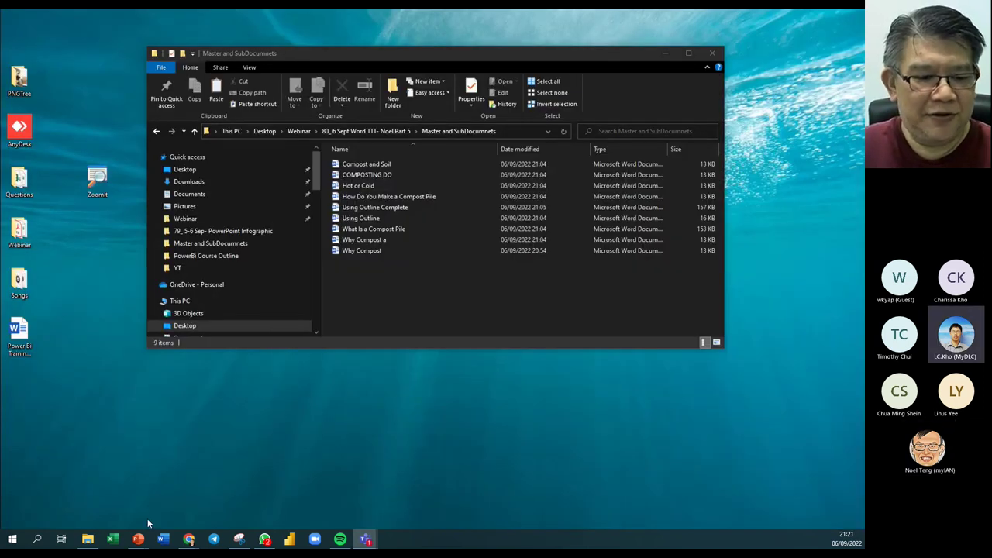
Step: Open the Gardening Outline Text document from Webinar\Ms PowerPoint Training Files - 2022\Other files and display it in Outline view
{"action": "mouse_move", "coordinate": [139, 543]}
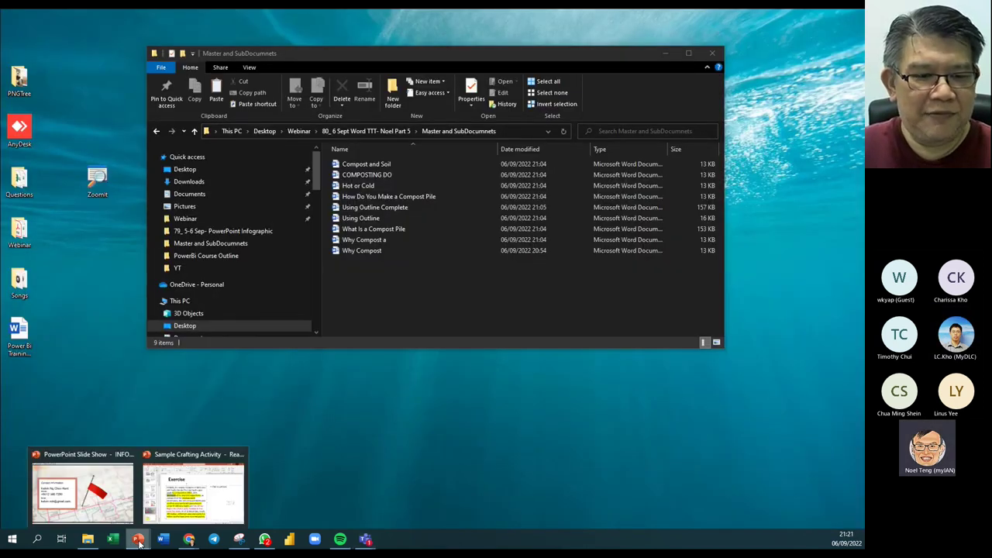
{"action": "left_click", "coordinate": [424, 269]}
{"action": "left_click", "coordinate": [367, 174]}
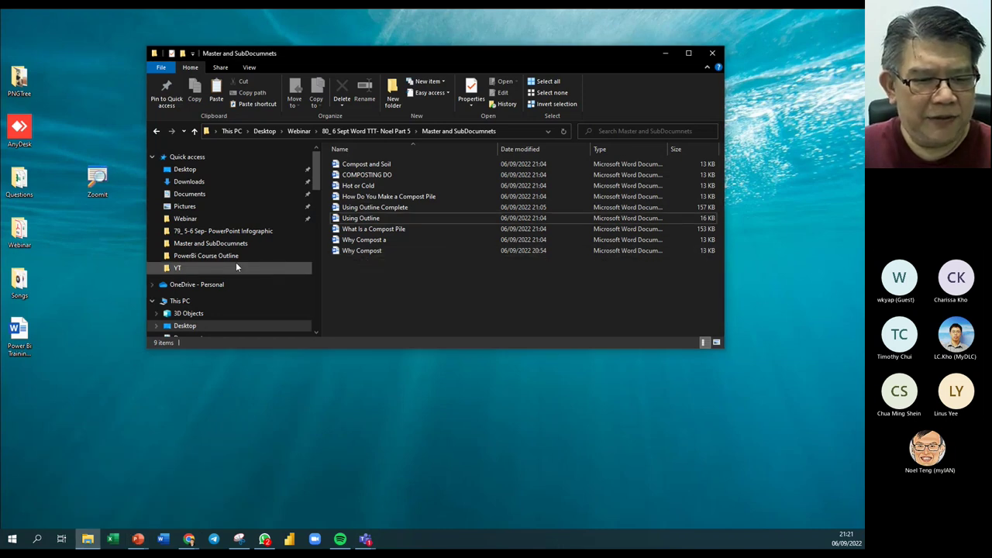
{"action": "left_click", "coordinate": [185, 219]}
{"action": "scroll", "coordinate": [447, 254], "scroll_direction": "down", "scroll_amount": 3}
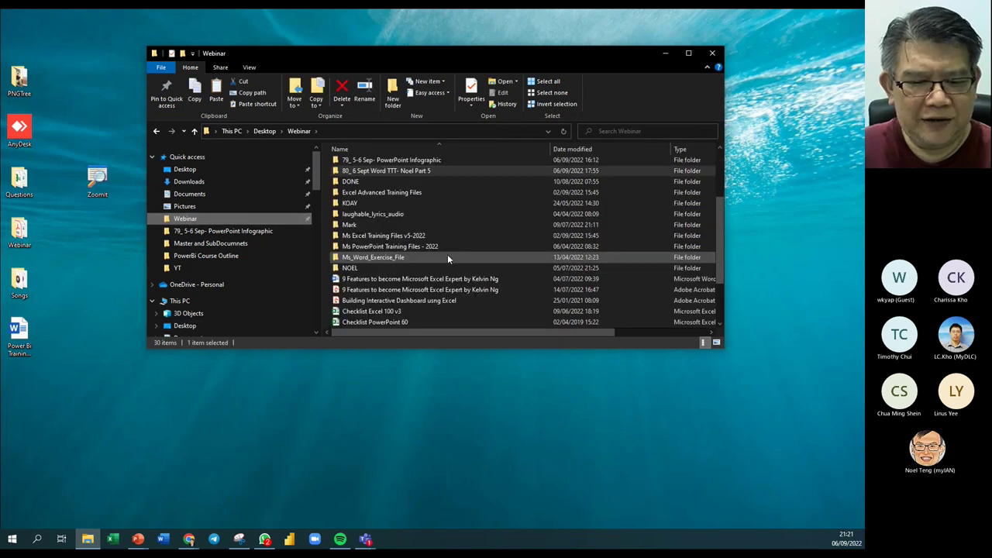
{"action": "double_click", "coordinate": [421, 246]}
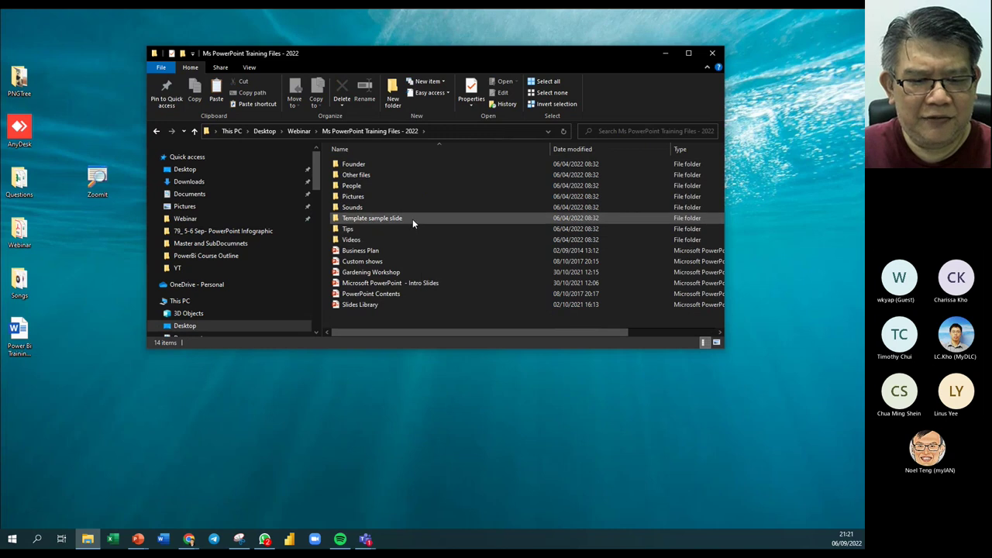
{"action": "double_click", "coordinate": [399, 175]}
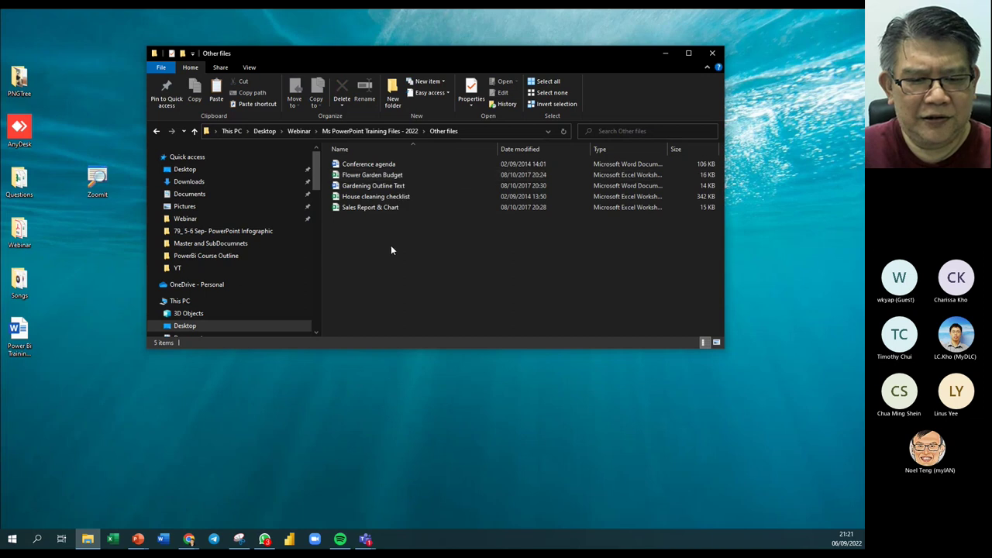
{"action": "left_click", "coordinate": [335, 187]}
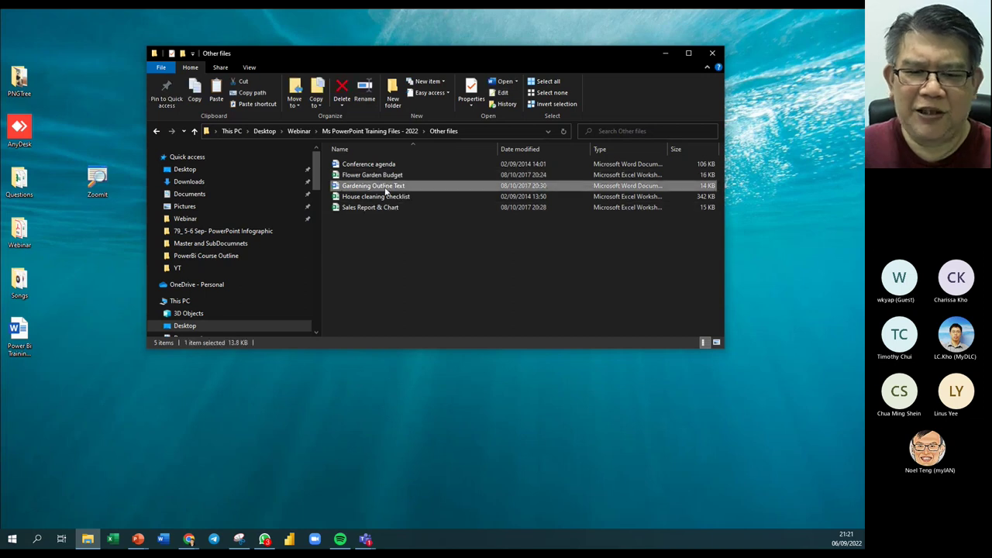
{"action": "double_click", "coordinate": [336, 187]}
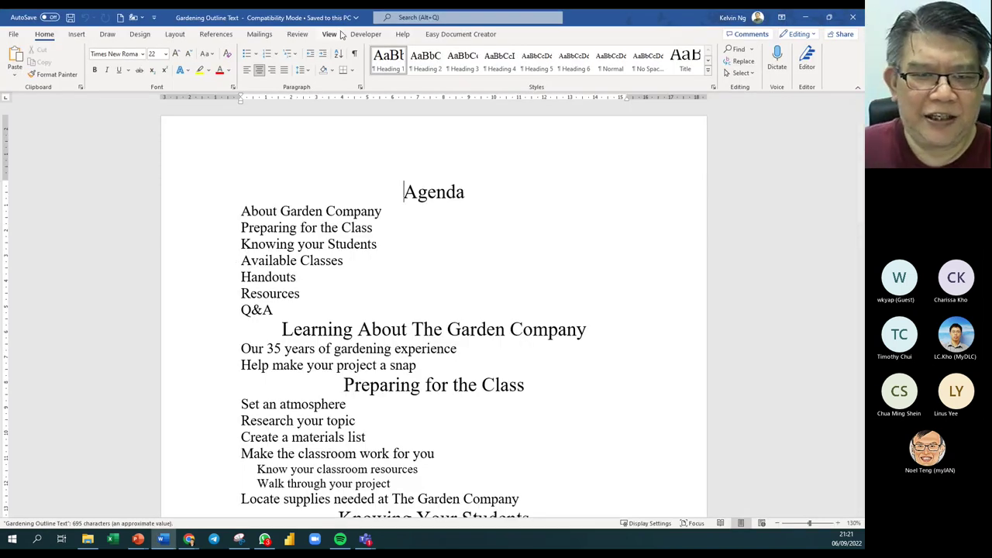
{"action": "left_click", "coordinate": [332, 35]}
{"action": "left_click", "coordinate": [91, 51]}
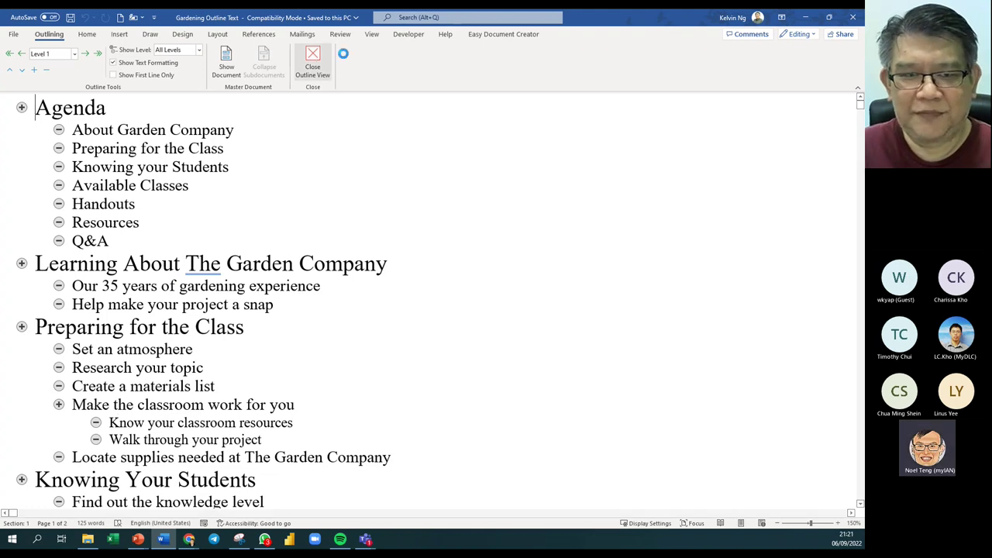
Step: Leave Outline view and close the Gardening Outline Text document
{"action": "left_click", "coordinate": [312, 64]}
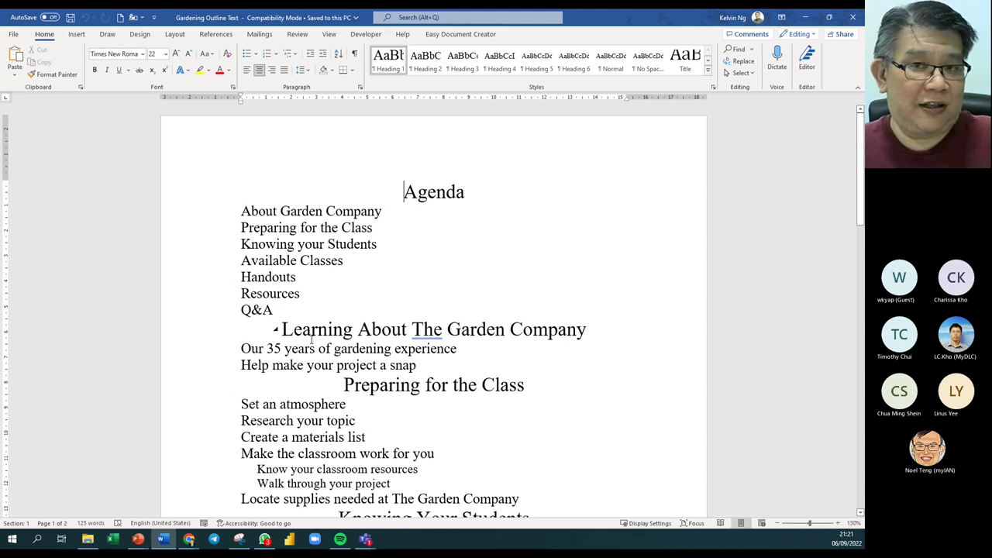
{"action": "left_click", "coordinate": [853, 21]}
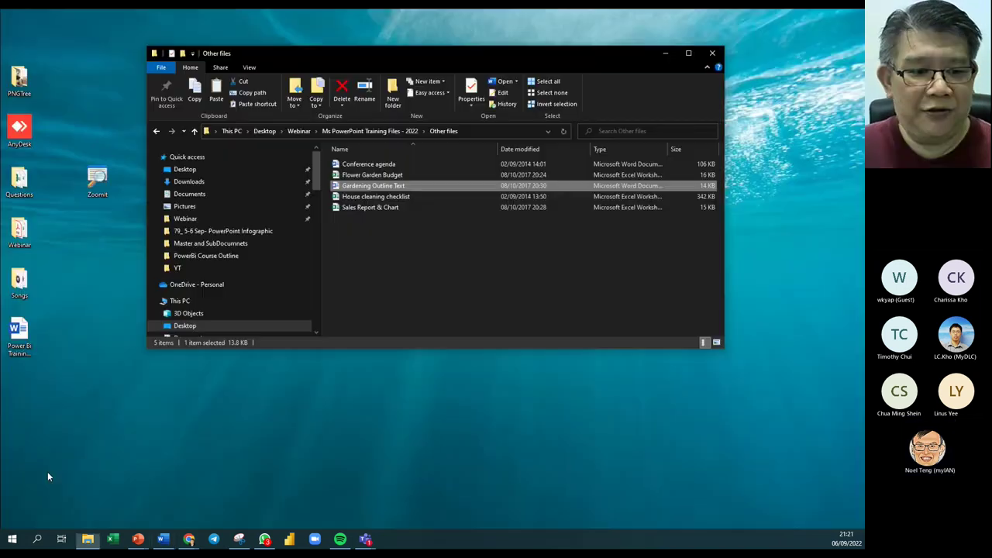
Step: Switch to the running INFOGRAPHIC - Intro Slides show in PowerPoint and end the slide show
{"action": "left_click", "coordinate": [138, 538]}
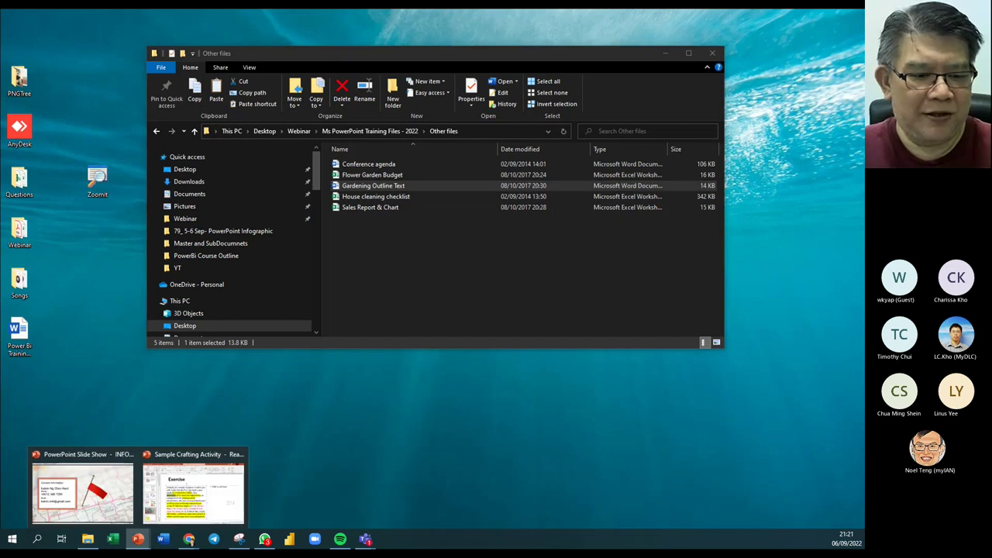
{"action": "left_click", "coordinate": [126, 459]}
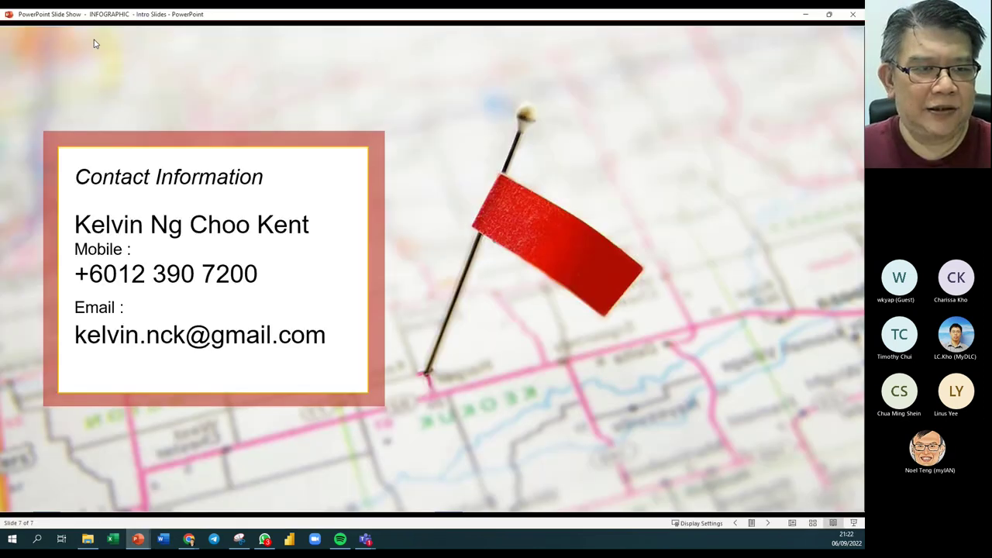
{"action": "key", "text": "Escape"}
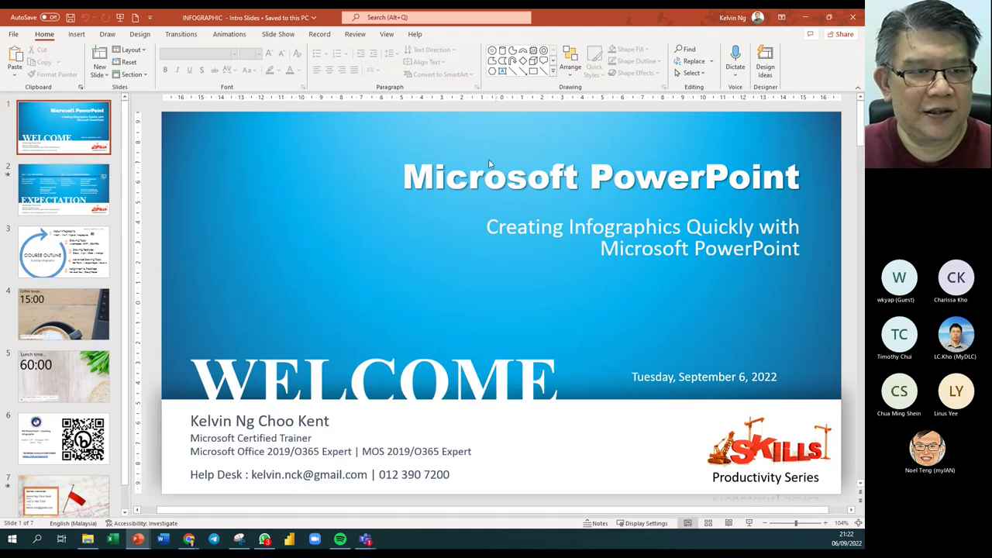
Step: Create a new blank presentation and delete its initial title slide
{"action": "left_click", "coordinate": [135, 18]}
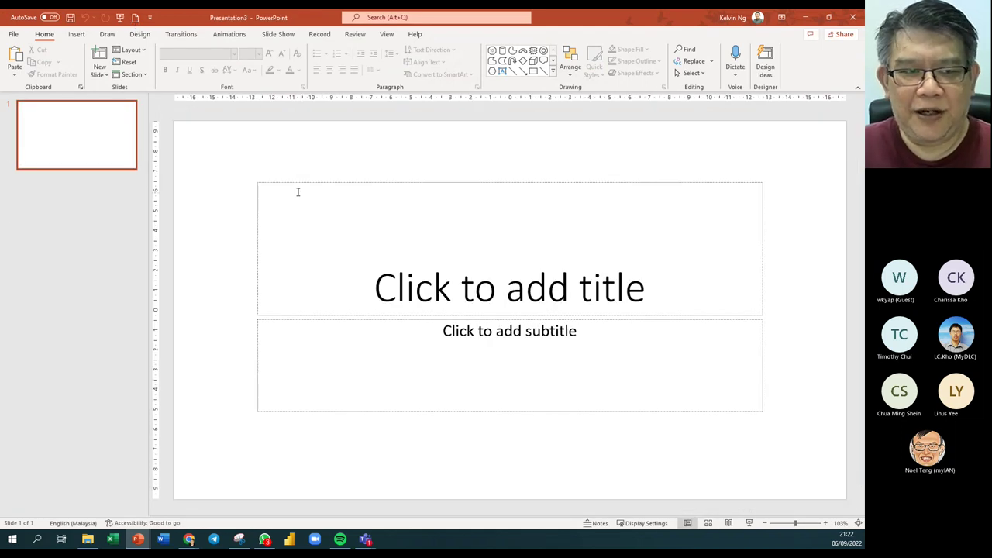
{"action": "left_click", "coordinate": [125, 156]}
{"action": "key", "text": "Delete"}
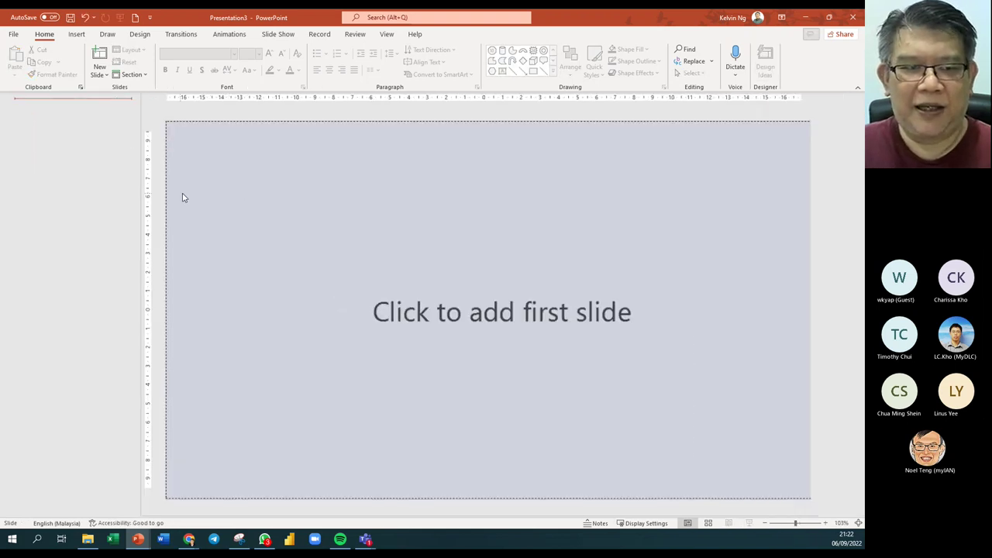
Step: Insert slides from an outline using the Gardening Outline Text document in Webinar\Ms PowerPoint Training Files - 2022\Other files
{"action": "left_click", "coordinate": [104, 75]}
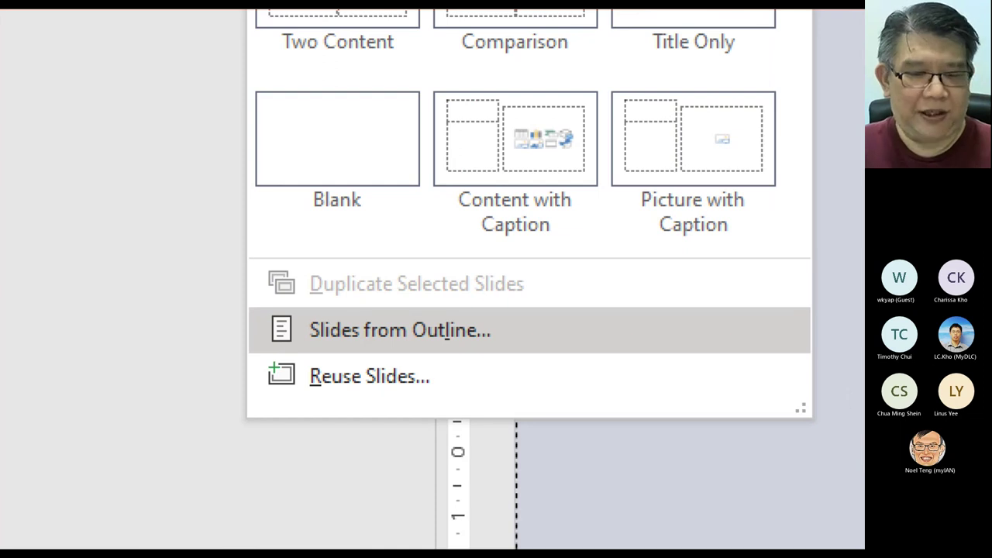
{"action": "key", "text": "Escape"}
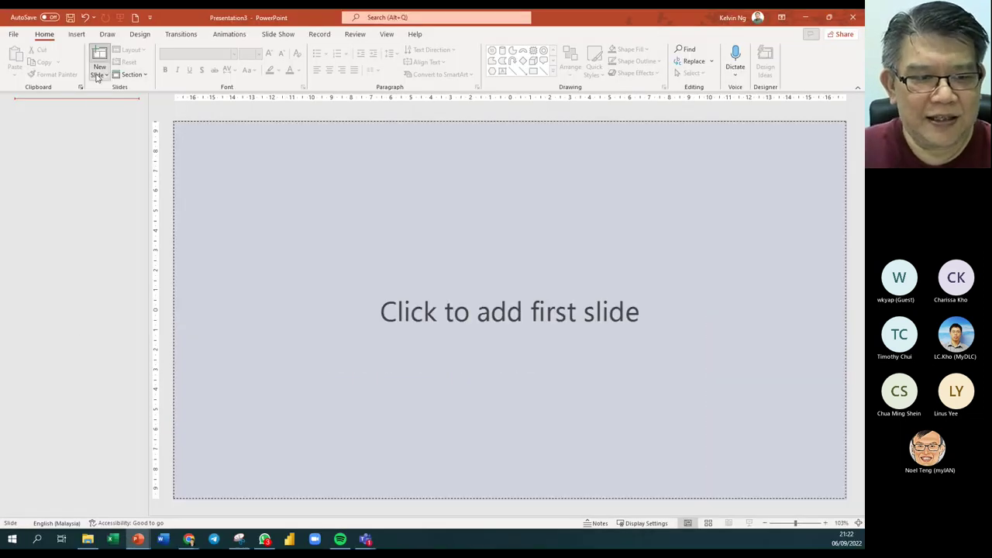
{"action": "left_click", "coordinate": [97, 75]}
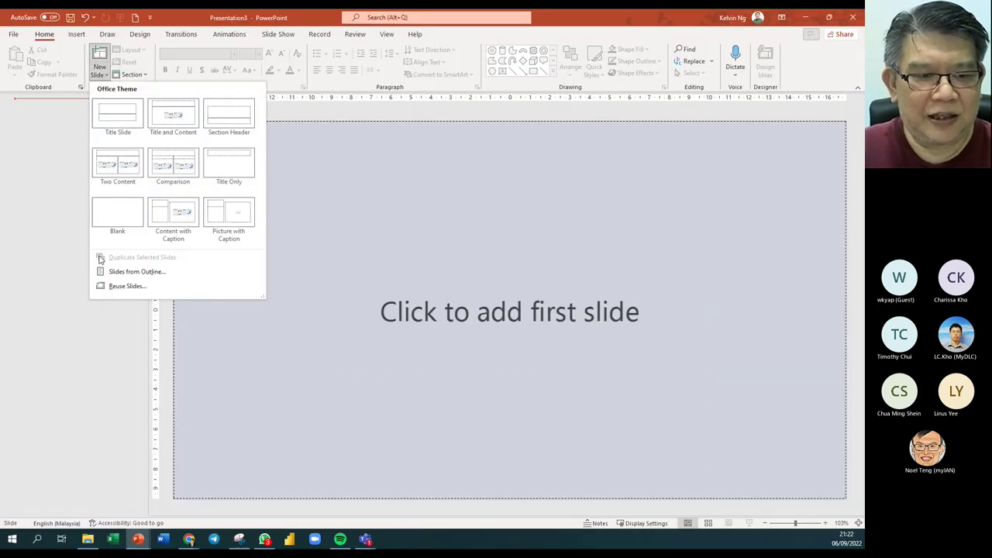
{"action": "left_click", "coordinate": [115, 269]}
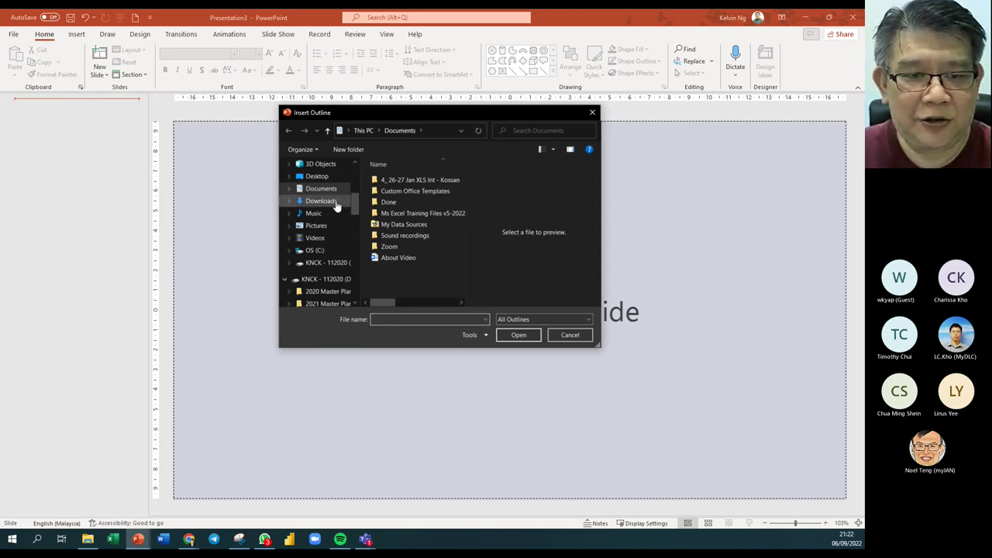
{"action": "left_click_drag", "start_coordinate": [355, 203], "coordinate": [353, 175]}
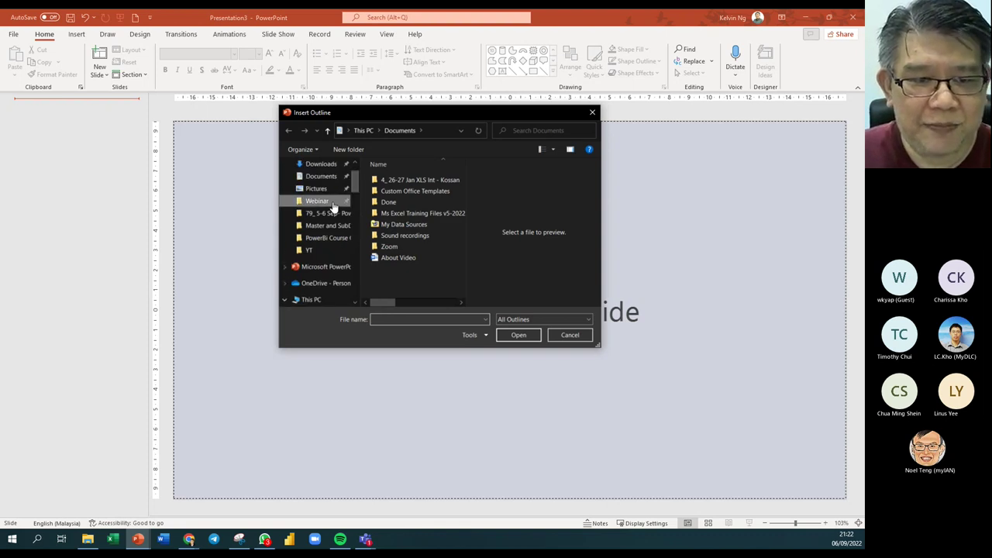
{"action": "left_click", "coordinate": [317, 201]}
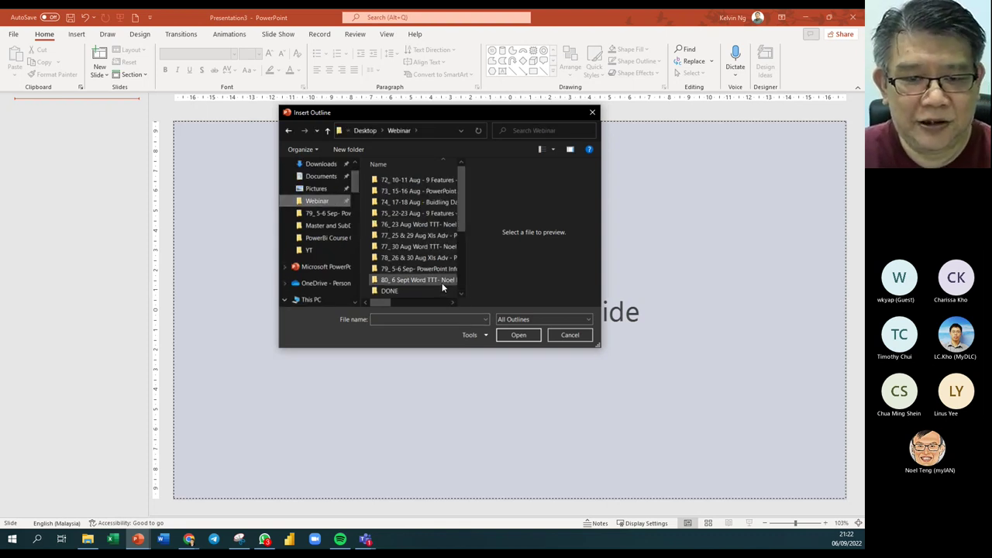
{"action": "left_click_drag", "start_coordinate": [460, 218], "coordinate": [468, 266]}
{"action": "left_click", "coordinate": [419, 264]}
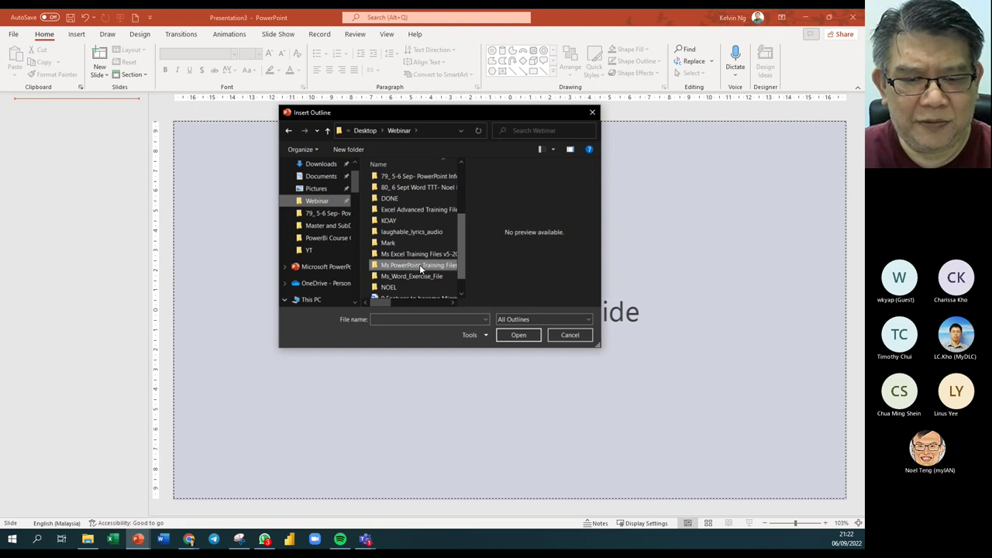
{"action": "double_click", "coordinate": [420, 265]}
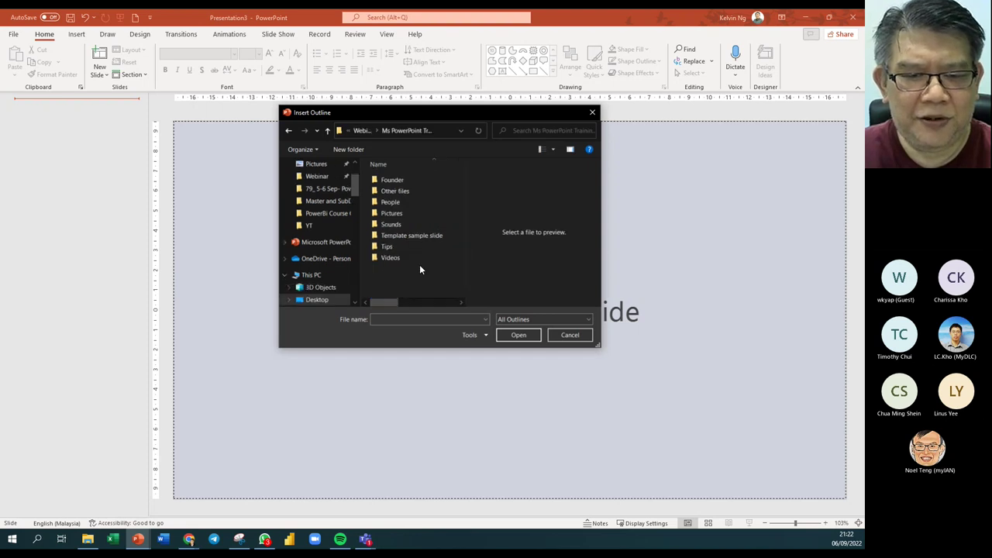
{"action": "double_click", "coordinate": [405, 192]}
{"action": "left_click", "coordinate": [399, 193]}
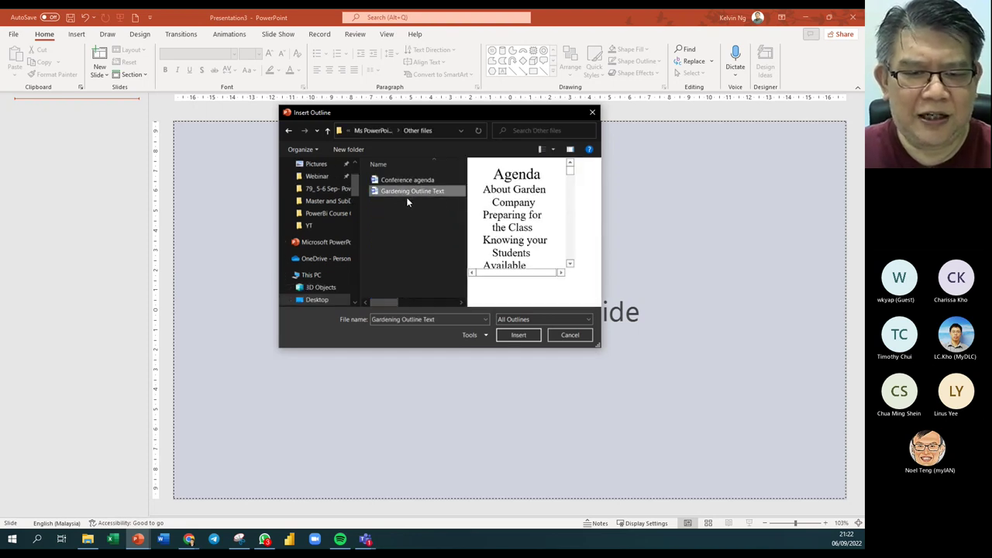
{"action": "left_click", "coordinate": [525, 339]}
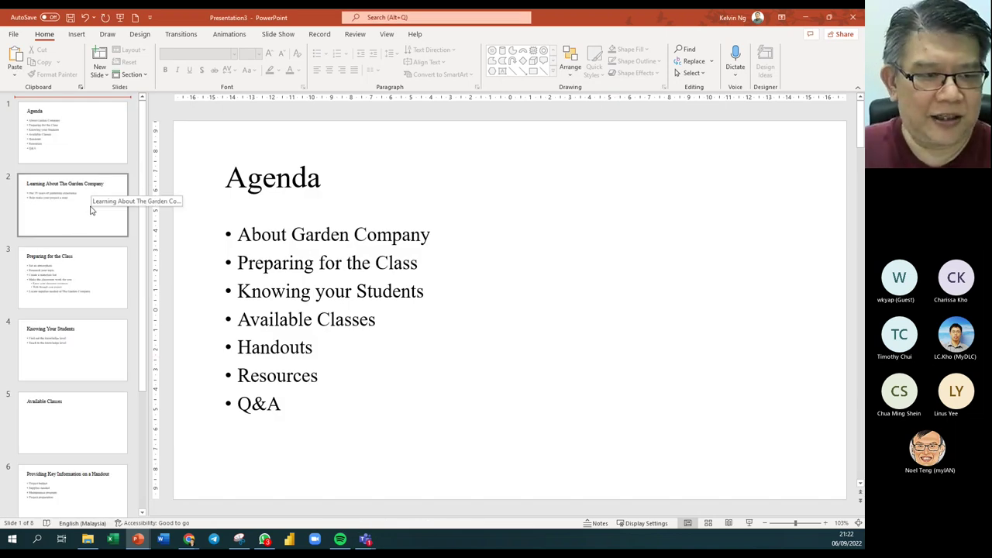
Step: Look through the slides built from the outline, viewing Using Available Resources, Providing Key Information on a Handout, Available Classes and Knowing Your Students
{"action": "scroll", "coordinate": [87, 246], "scroll_direction": "down", "scroll_amount": 3}
{"action": "scroll", "coordinate": [87, 247], "scroll_direction": "down", "scroll_amount": 2}
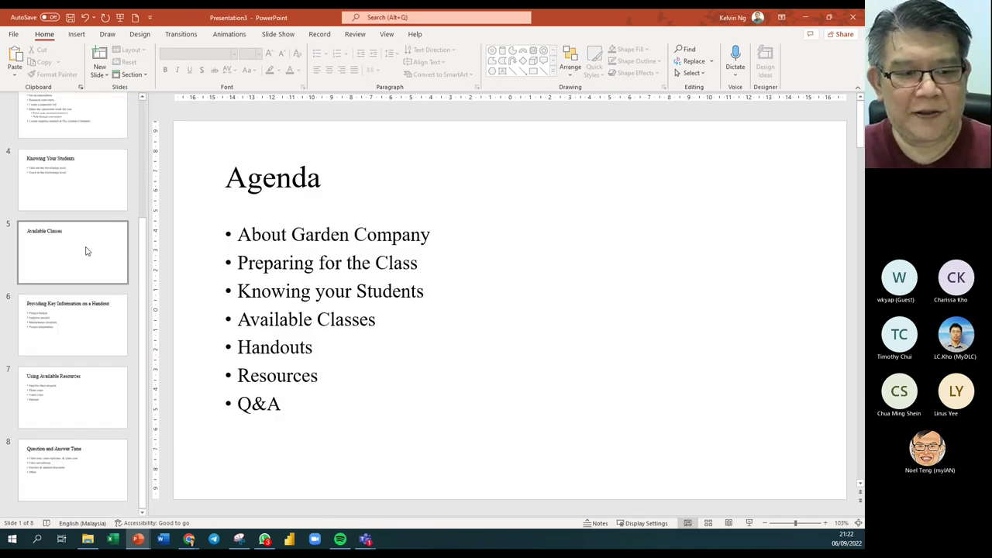
{"action": "left_click", "coordinate": [103, 404]}
{"action": "left_click", "coordinate": [104, 314]}
{"action": "left_click", "coordinate": [103, 271]}
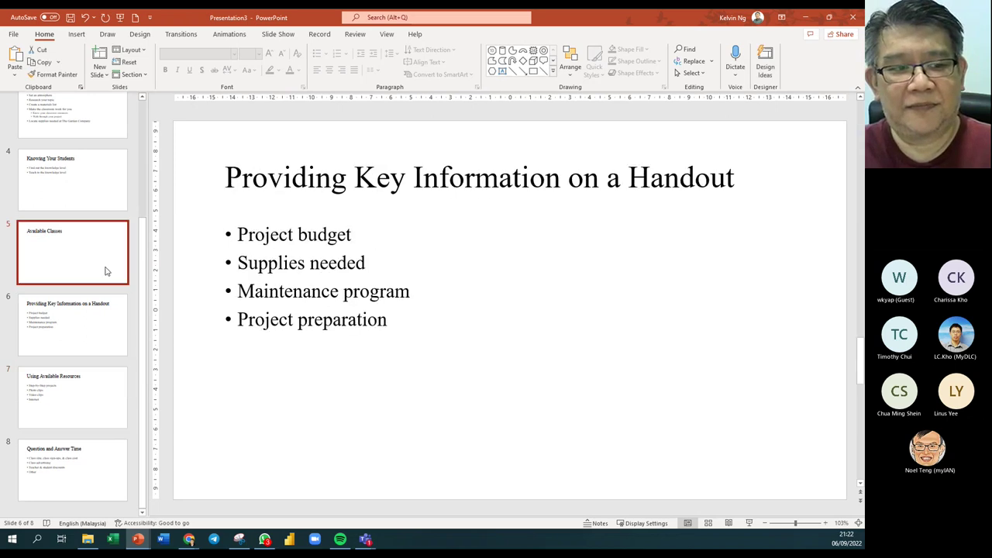
{"action": "left_click", "coordinate": [93, 199]}
{"action": "scroll", "coordinate": [93, 199], "scroll_direction": "up", "scroll_amount": 5}
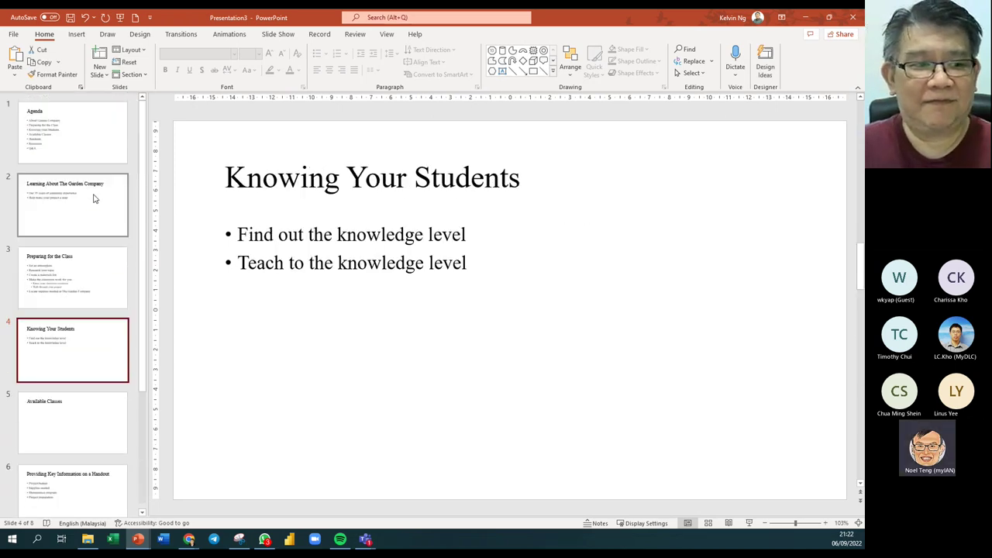